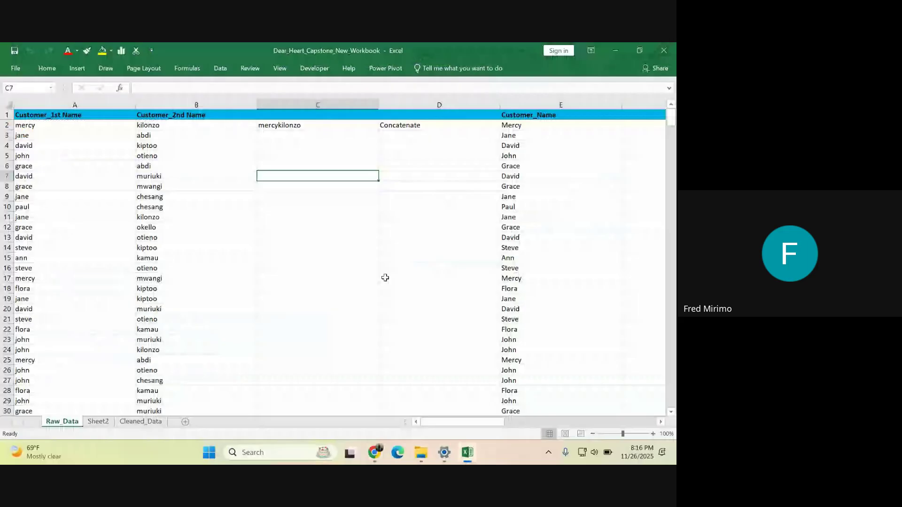
- Inspect C2's concatenation formula alongside the first-name and second-name columns A and B
left_click(401, 156)
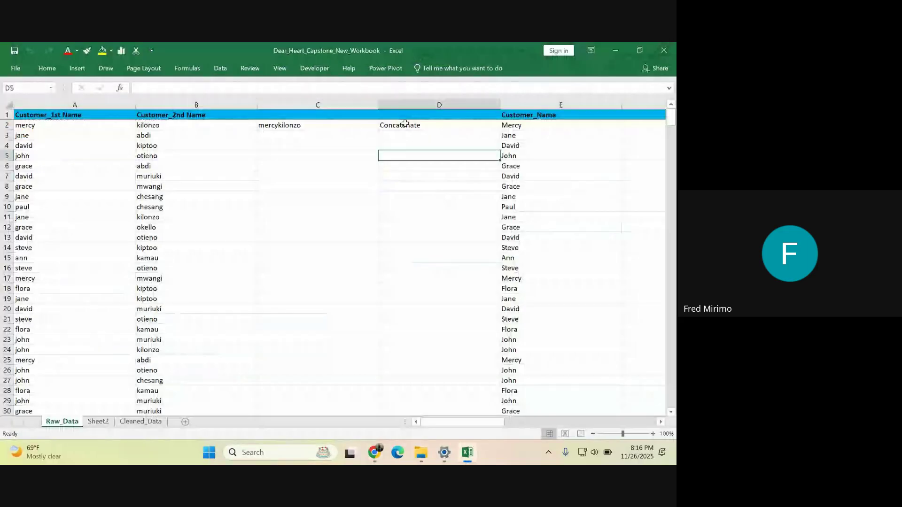
left_click(285, 126)
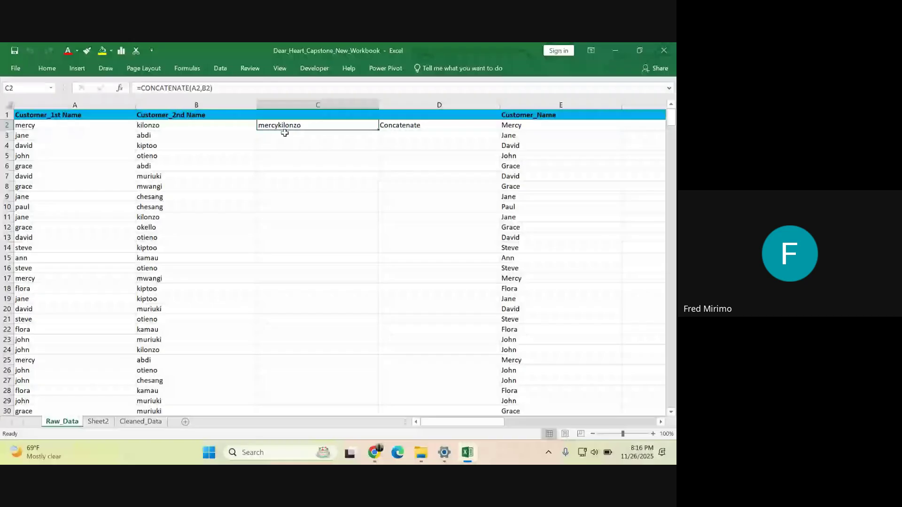
left_click_drag(435, 422, 435, 422)
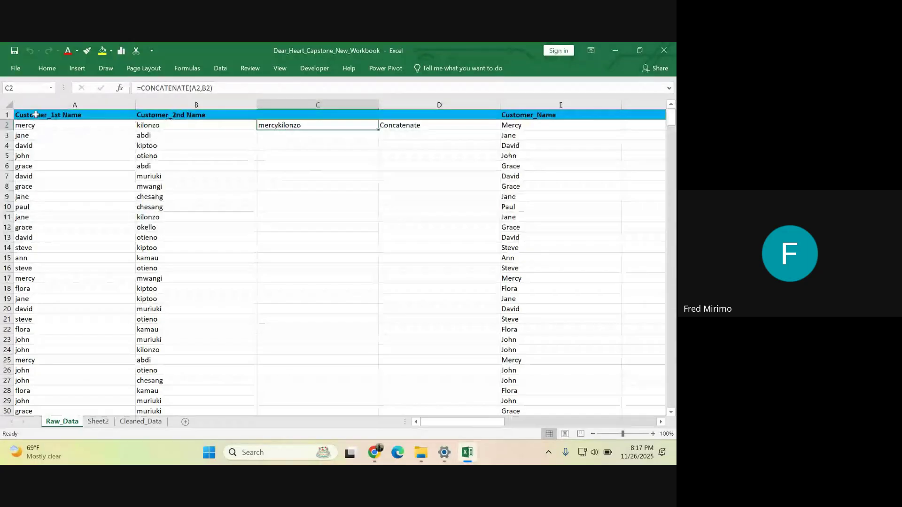
left_click(36, 104)
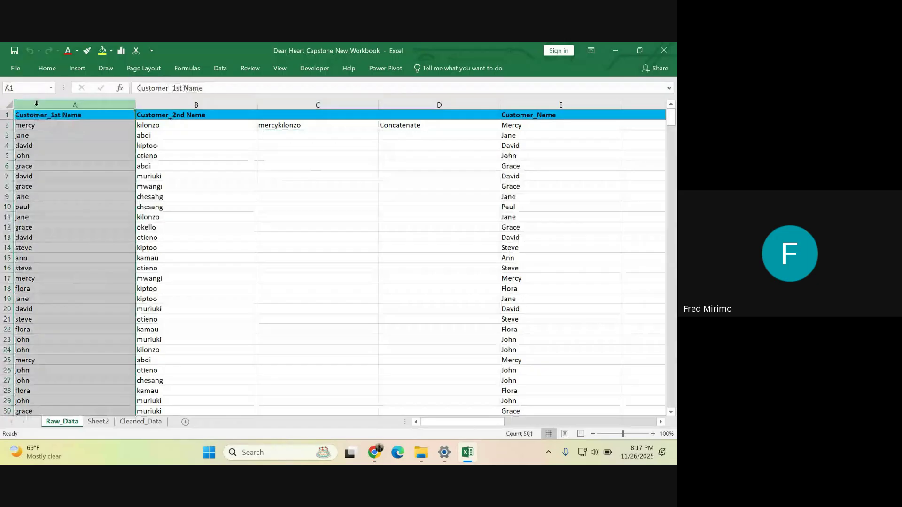
left_click(157, 103)
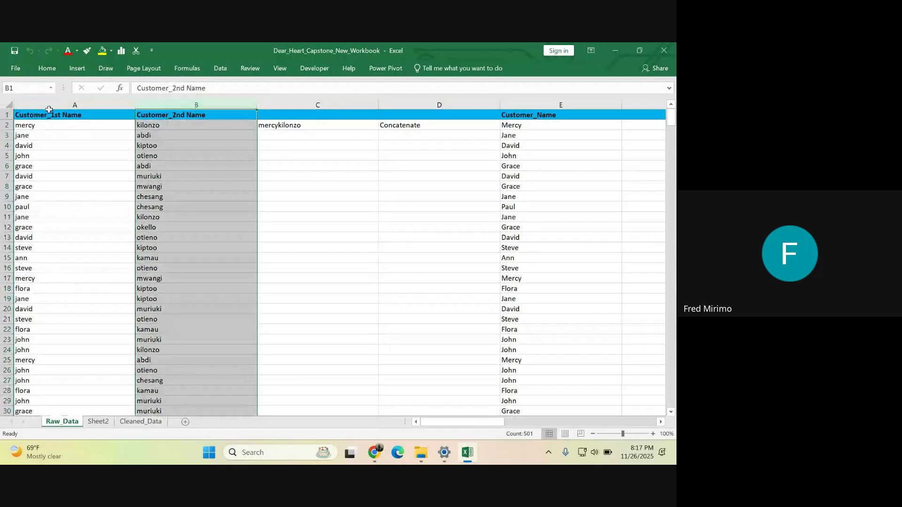
left_click(81, 100)
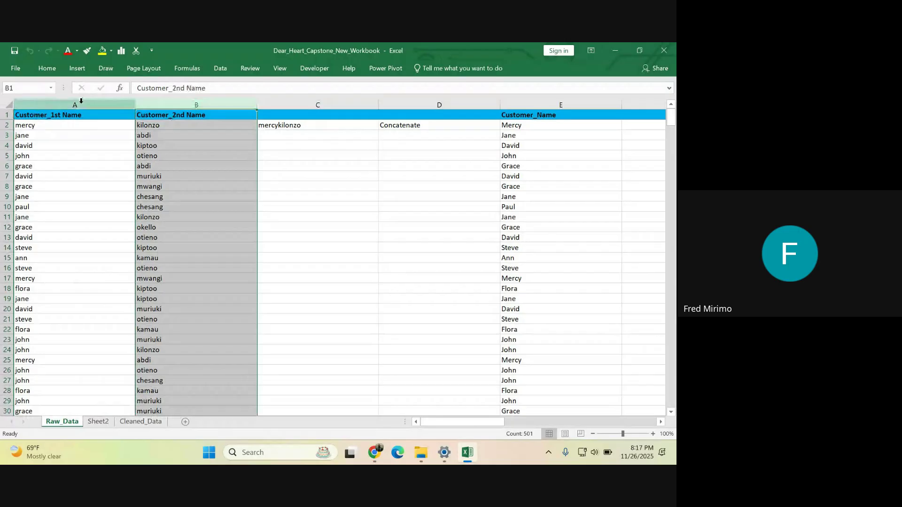
left_click(297, 126)
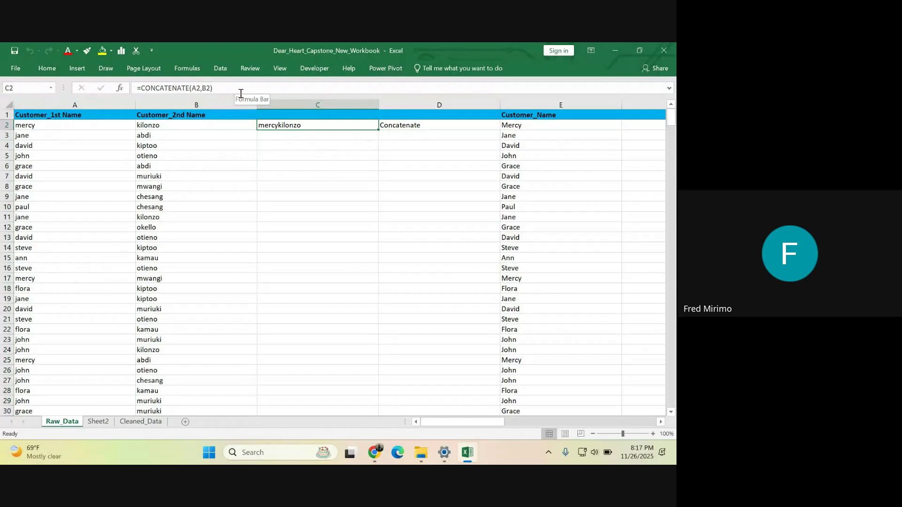
left_click(199, 89)
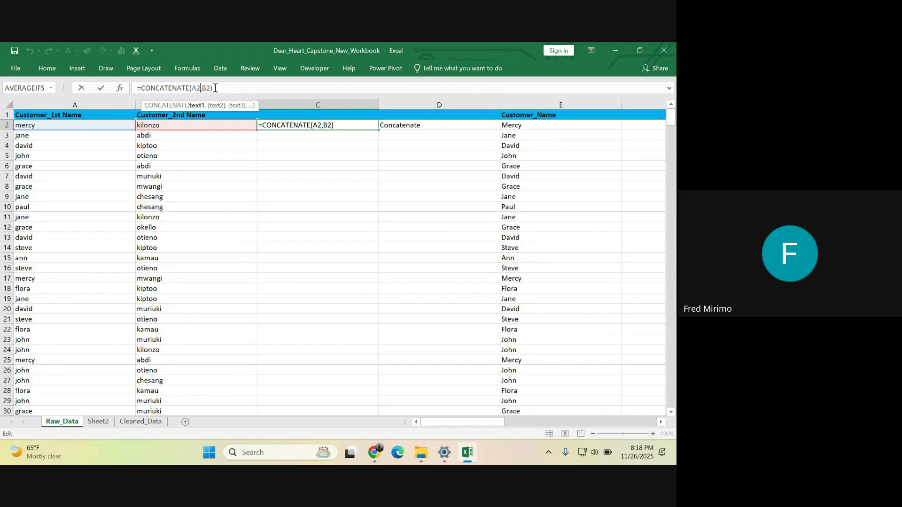
key("Return")
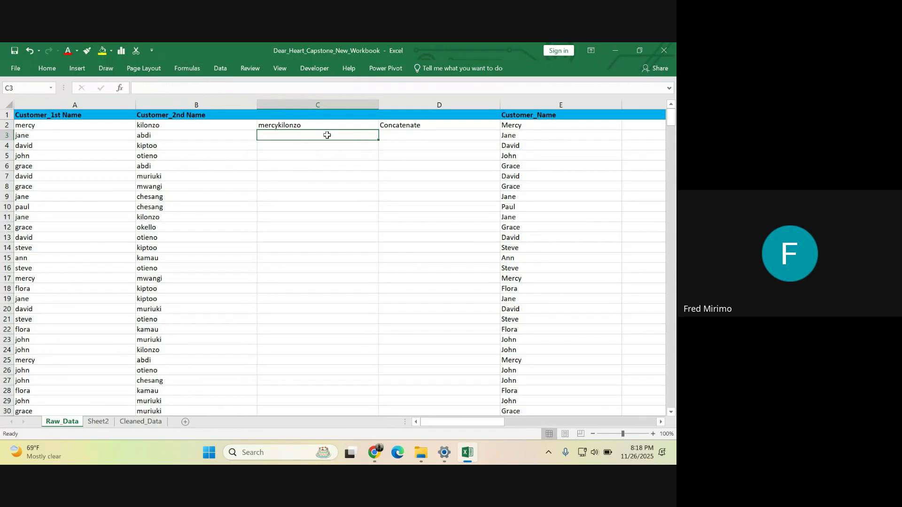
left_click(295, 125)
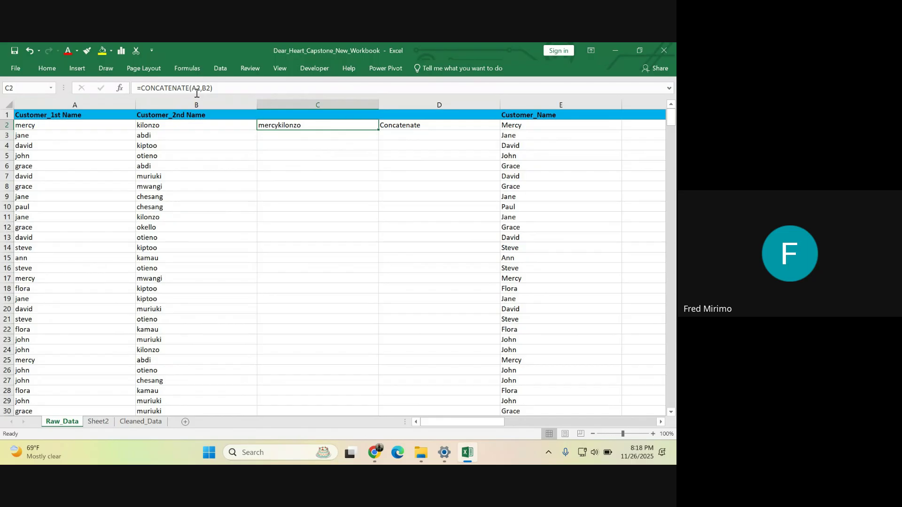
- Type the first customer's full name in proper case into C4 and compare it with C2
left_click(267, 146)
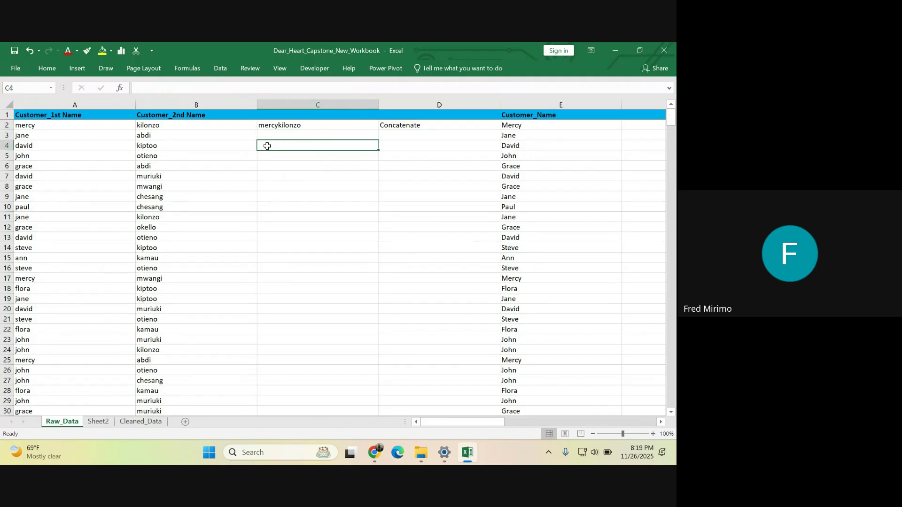
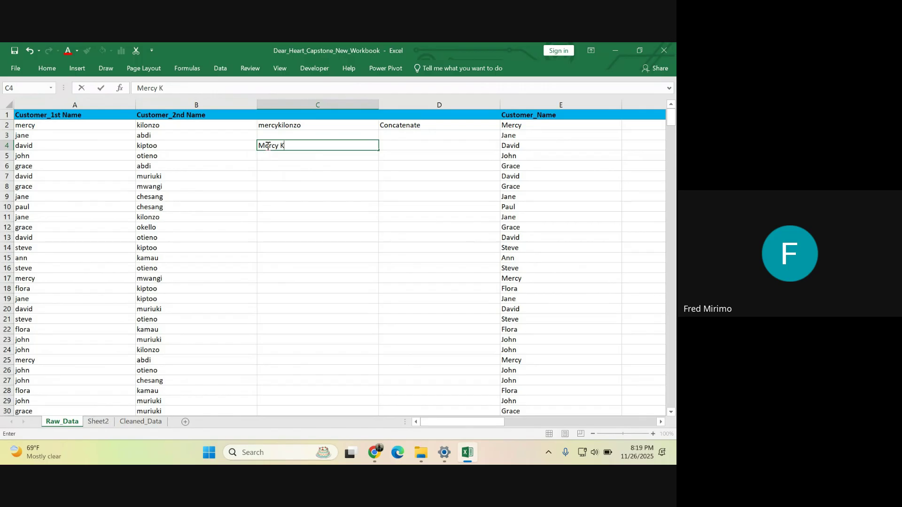
key("Return")
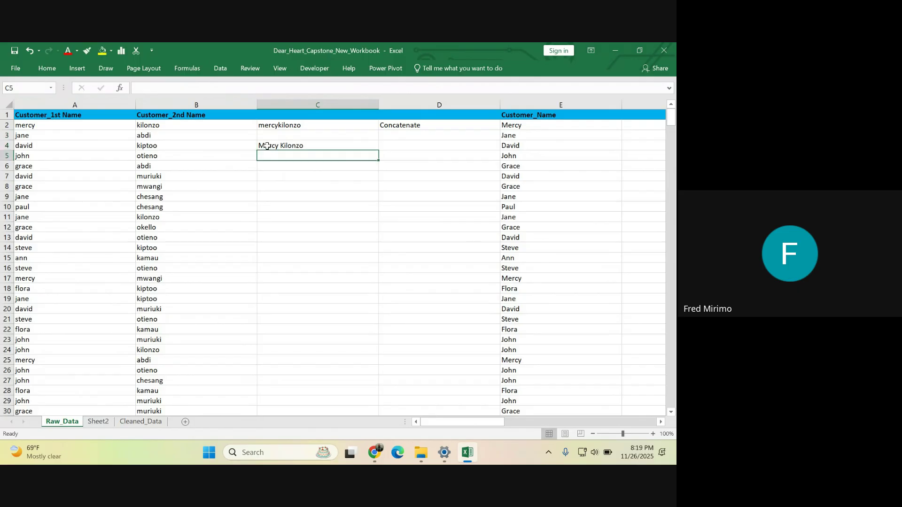
left_click(295, 146)
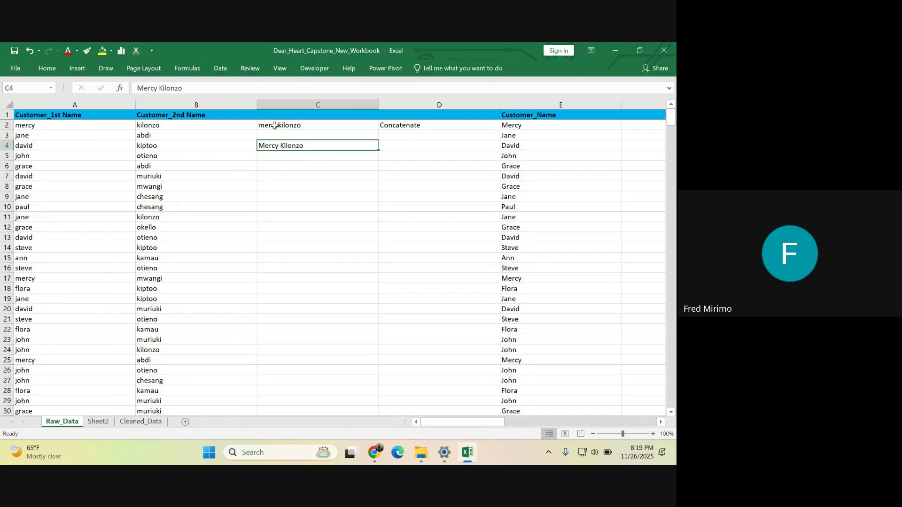
left_click(275, 124)
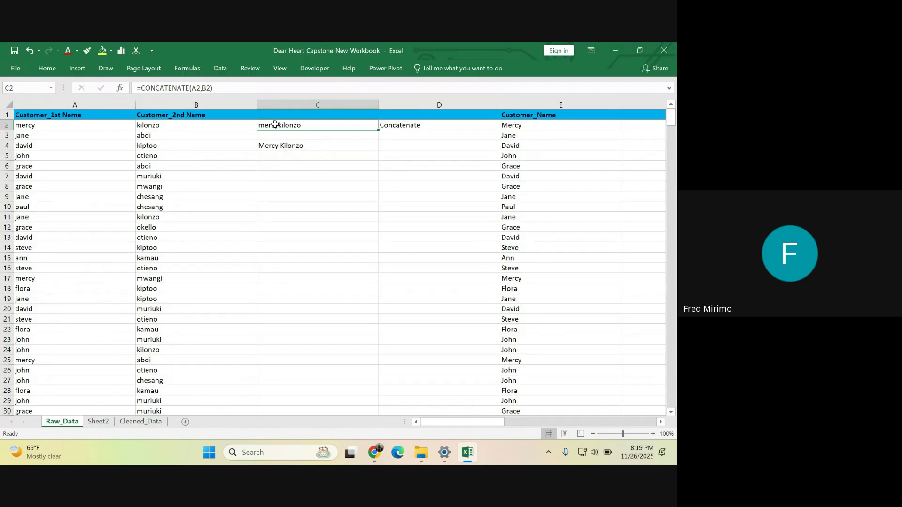
left_click(288, 145)
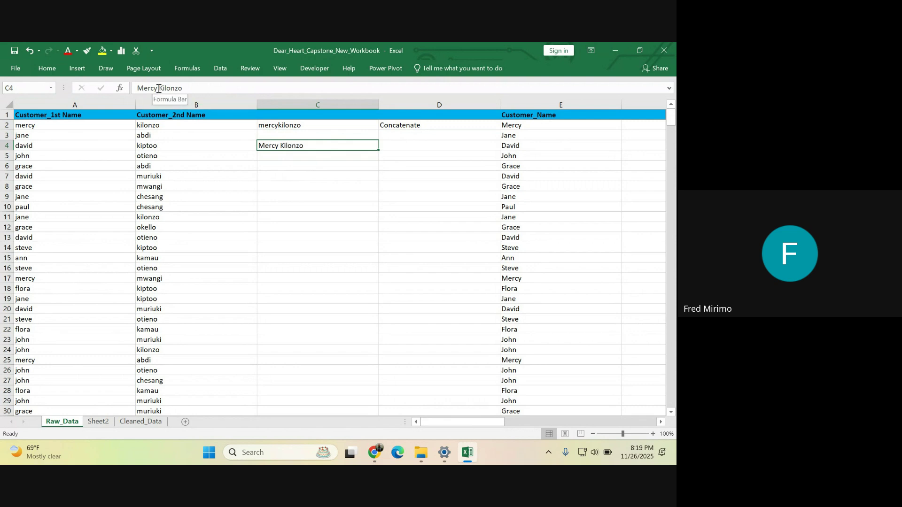
left_click_drag(159, 90, 139, 88)
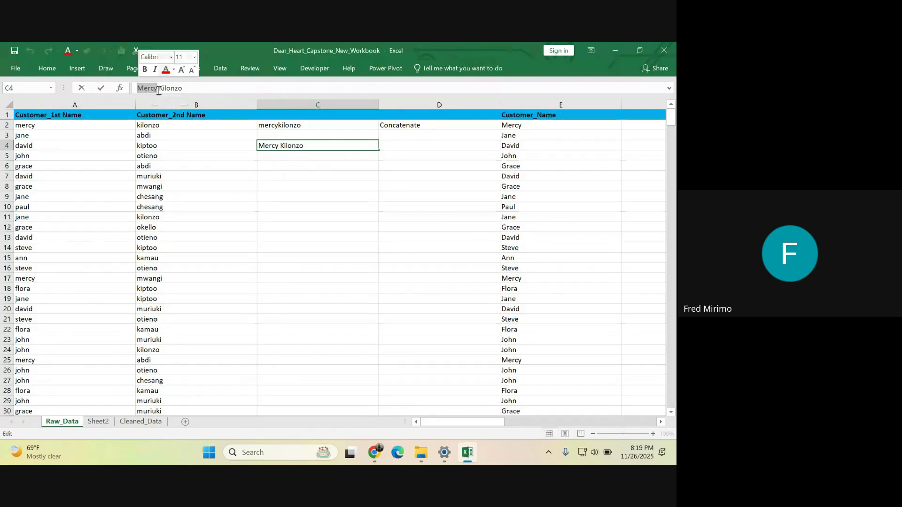
left_click(180, 88)
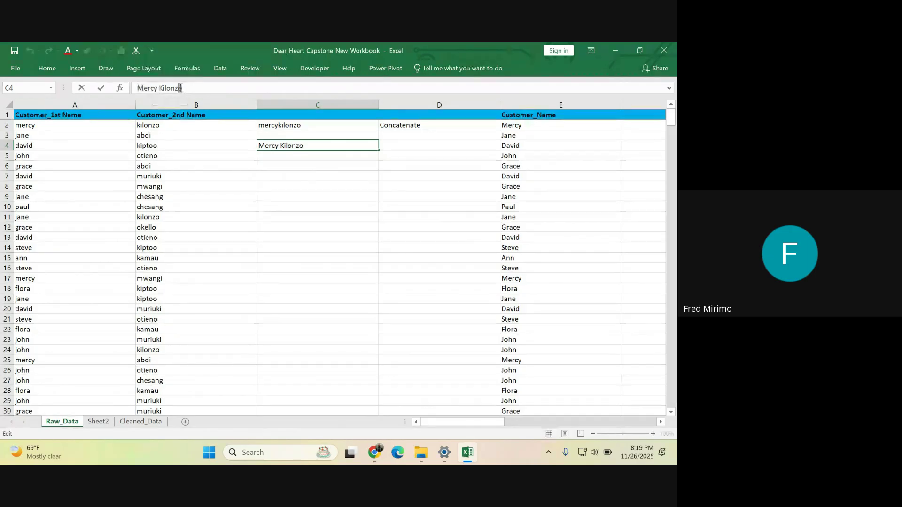
left_click_drag(180, 88, 161, 88)
left_click(277, 176)
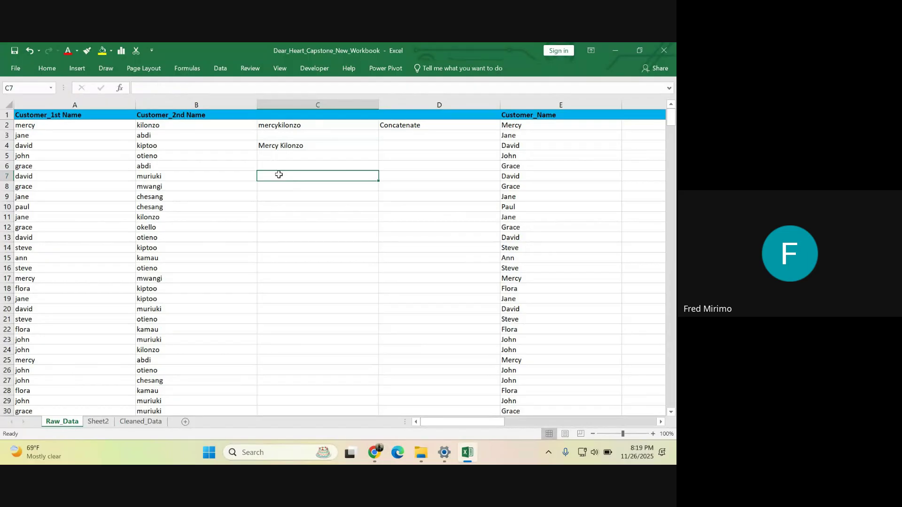
- Enter a quoted space " " in C7 and inspect its content
type("\"")
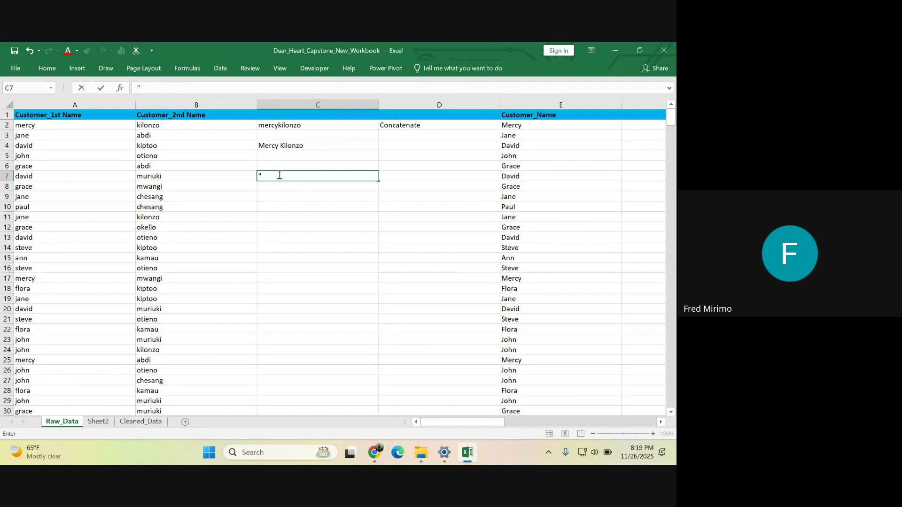
type("\"")
left_click(272, 216)
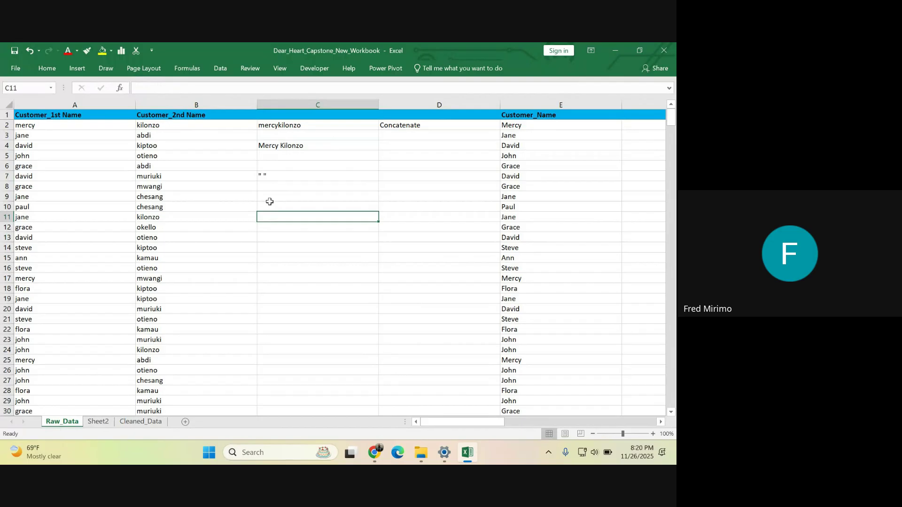
left_click(259, 174)
left_click_drag(148, 88, 134, 87)
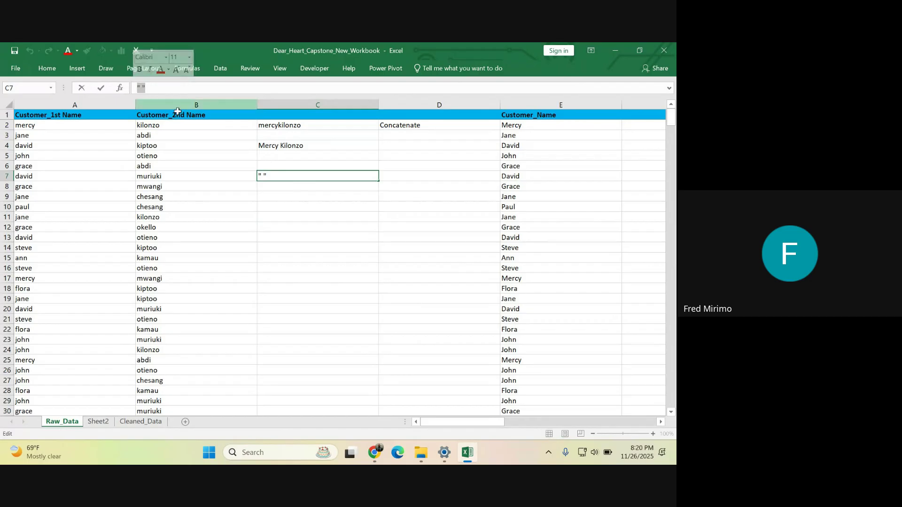
left_click(254, 219)
- Enter empty quotes "" in C8 for comparison, then return to C2
left_click(267, 186)
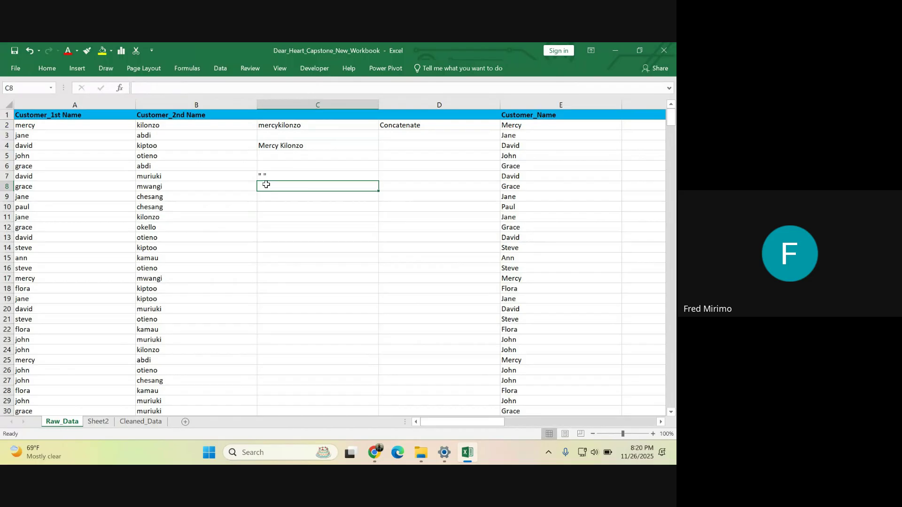
type("\"\"")
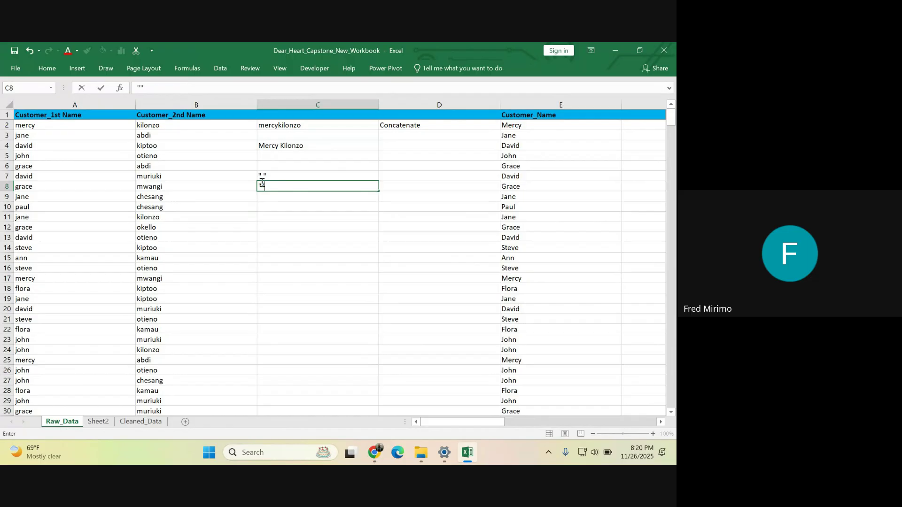
left_click(261, 183)
left_click(278, 124)
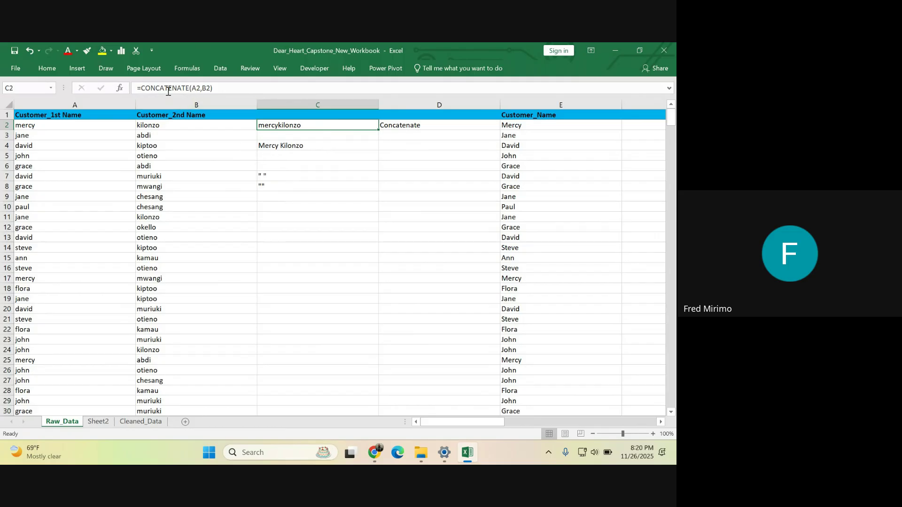
- Change C2's formula to =CONCATENATE(A2," ",B2) so a space separates first and second names
left_click(201, 89)
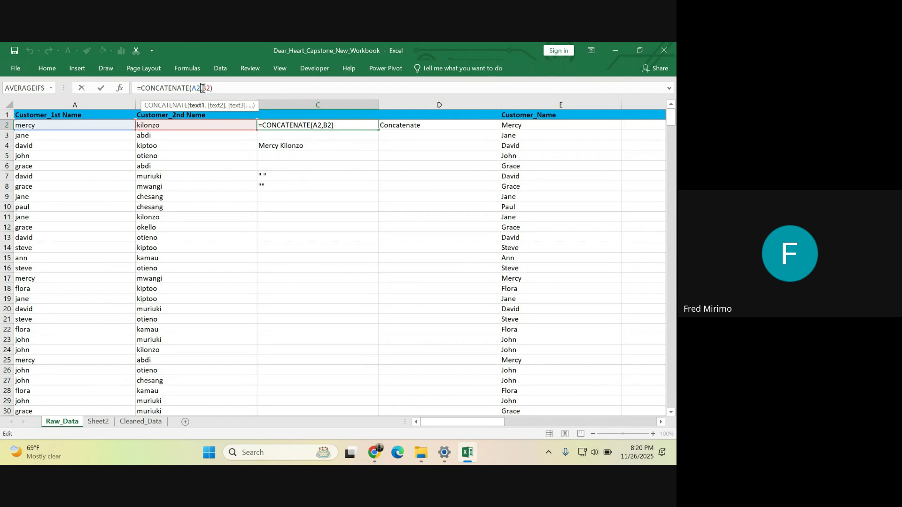
left_click(202, 89)
type("\"")
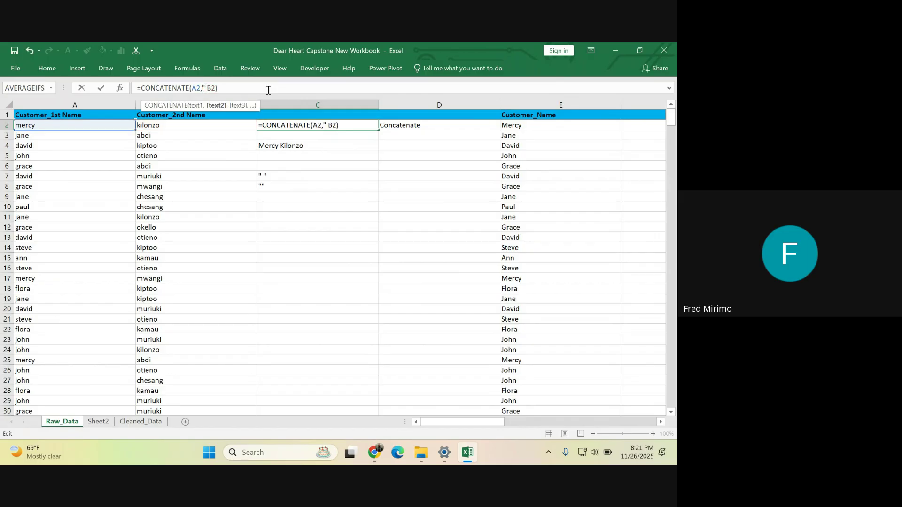
type(" \",")
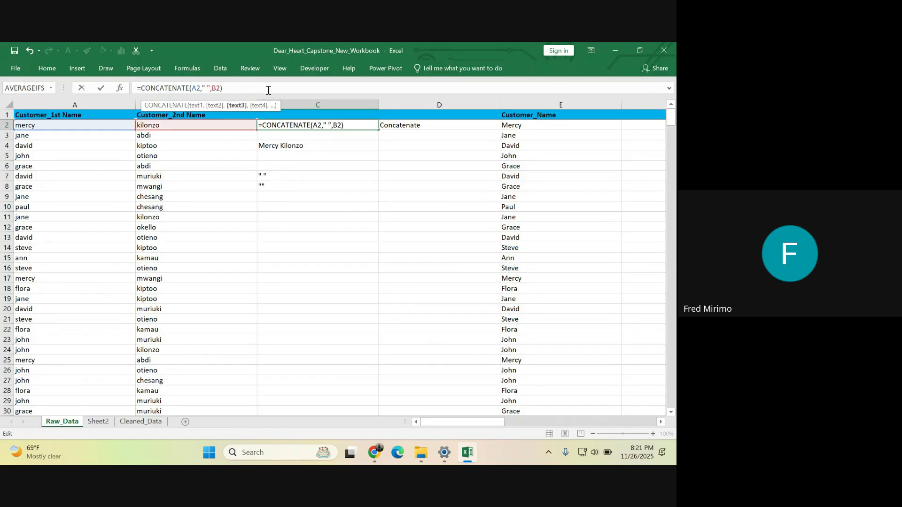
left_click(237, 86)
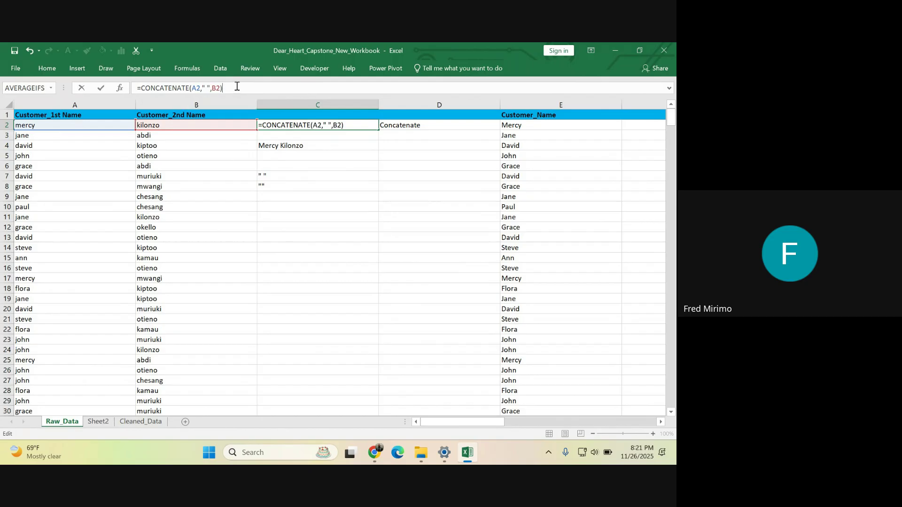
key("Return")
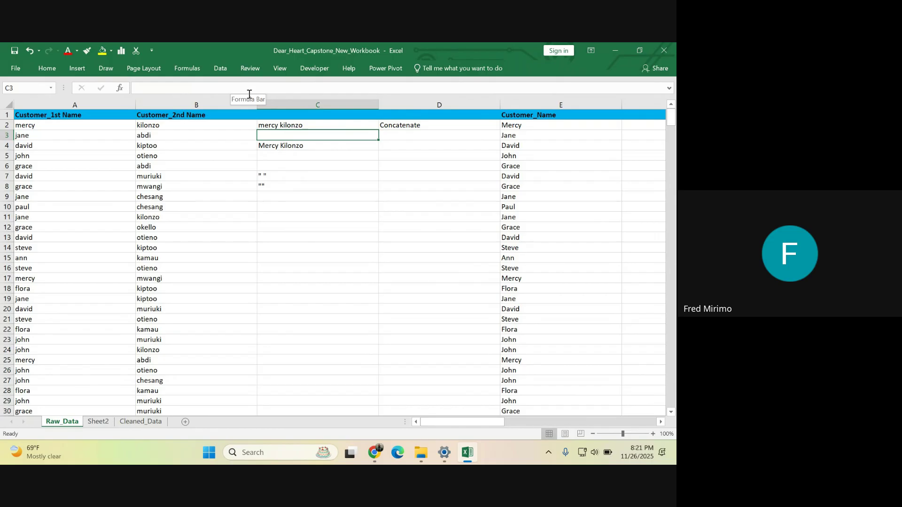
left_click(283, 127)
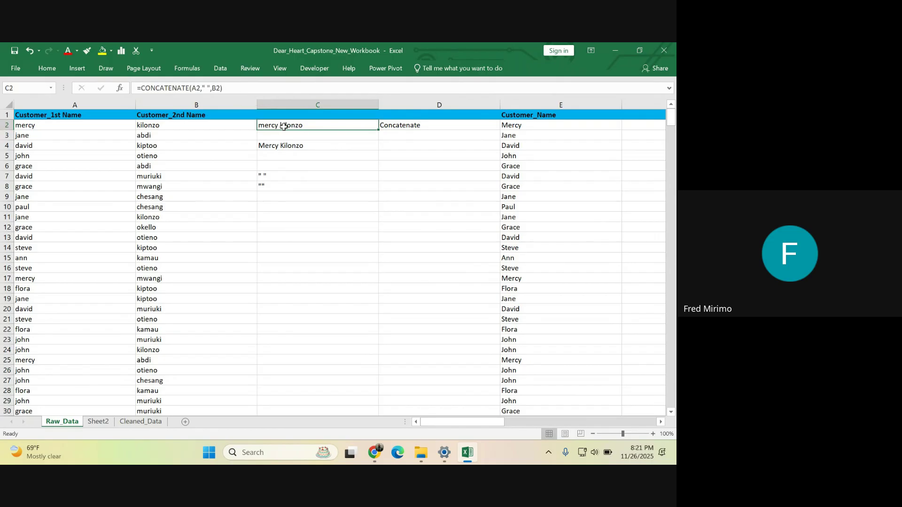
left_click(208, 86)
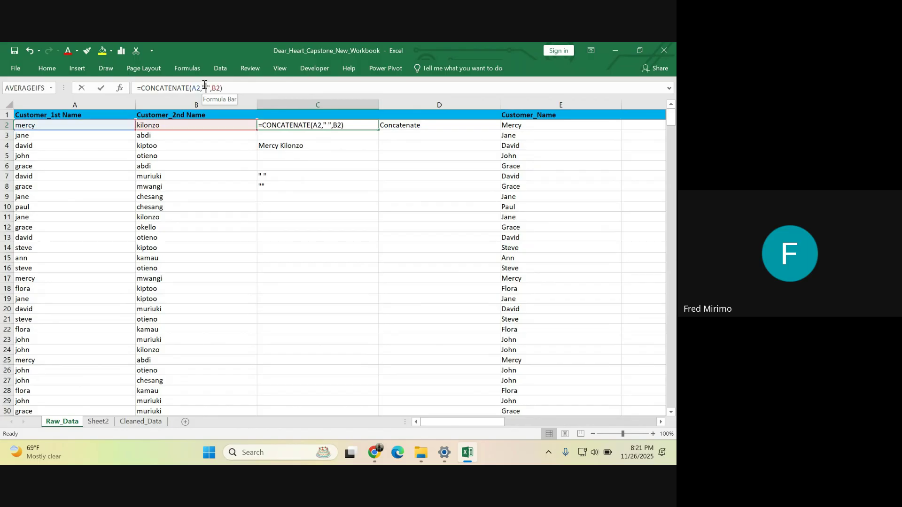
left_click(207, 86)
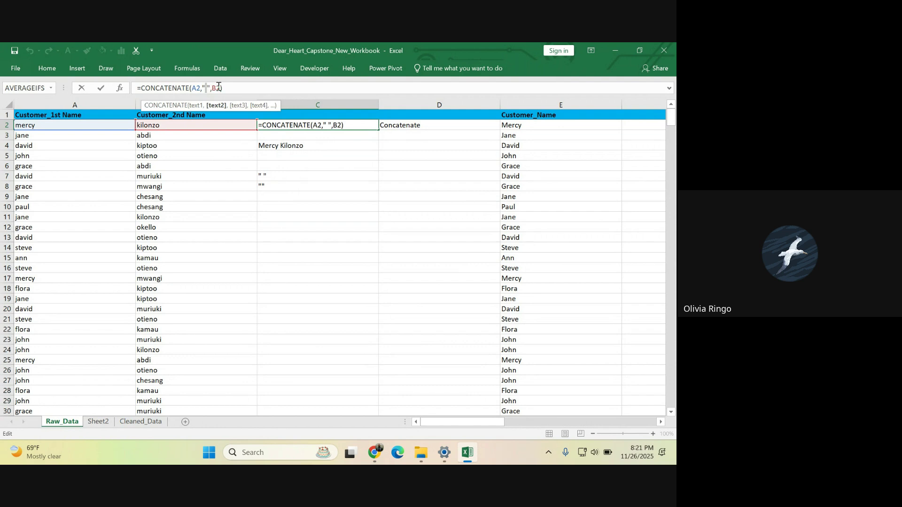
left_click(237, 86)
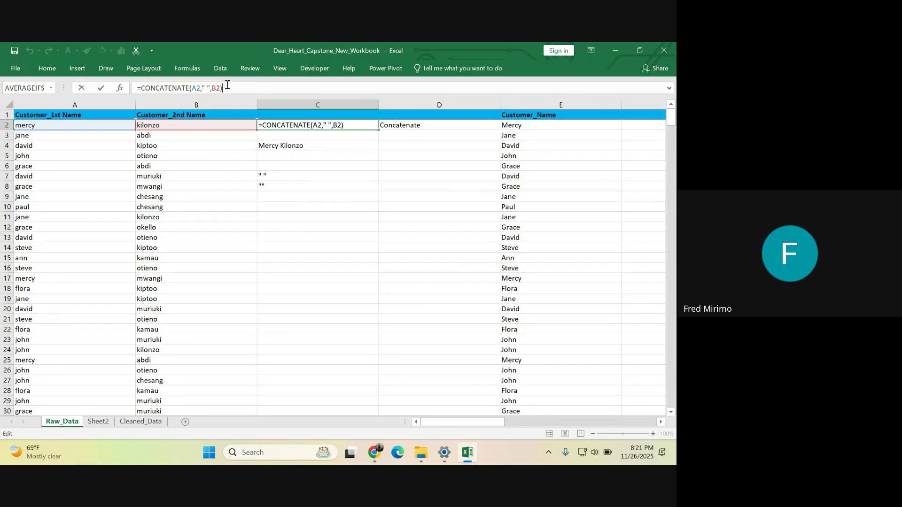
key("Return")
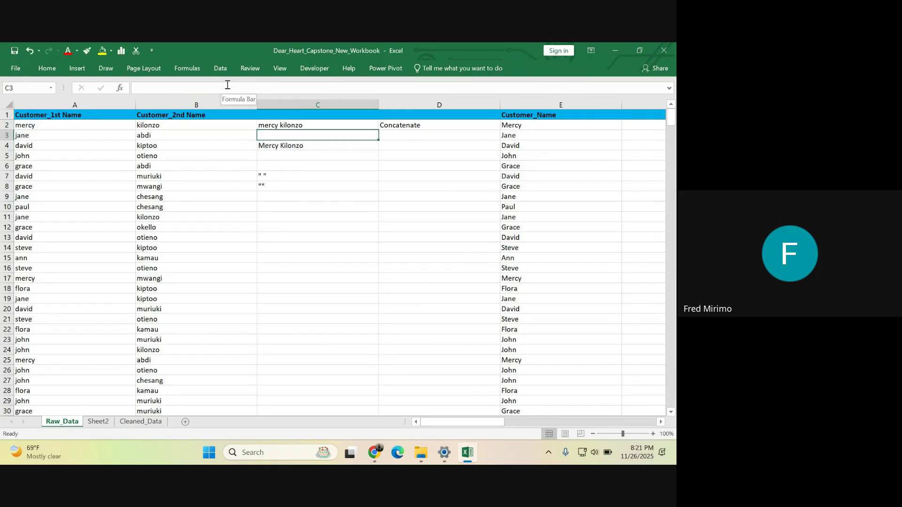
left_click(307, 127)
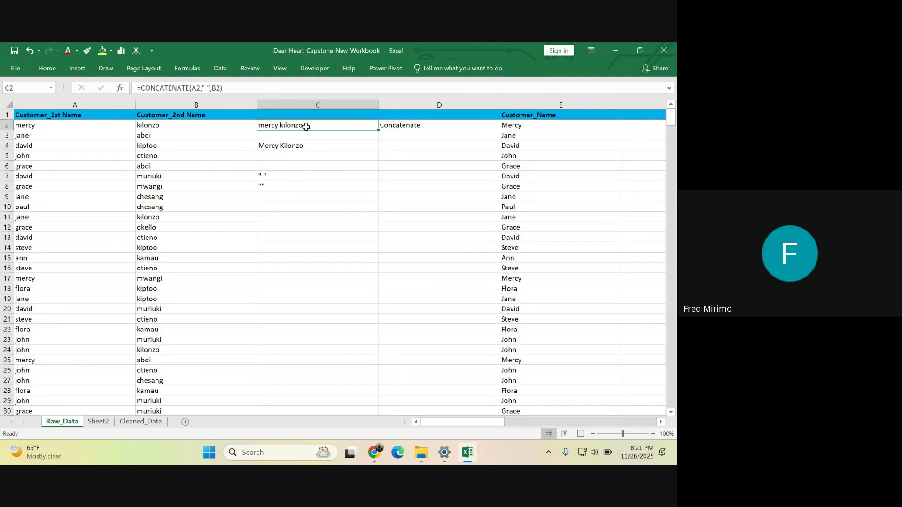
- Fill C2's CONCATENATE formula down column C to the last data row
left_click_drag(380, 132, 381, 140)
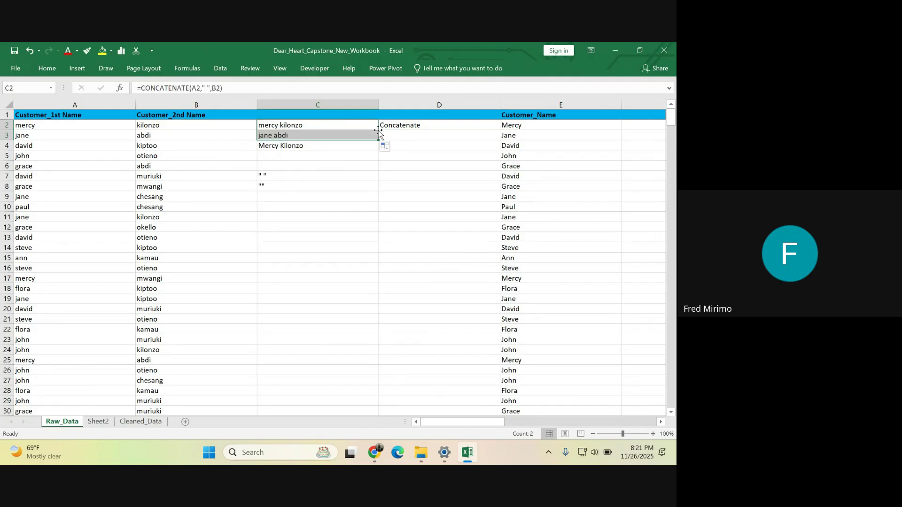
left_click(280, 135)
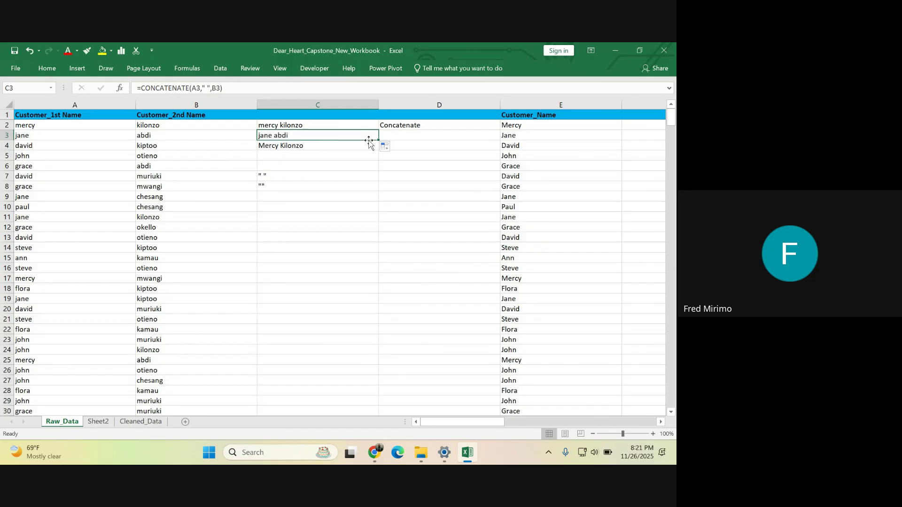
left_click_drag(378, 142, 377, 192)
double_click(378, 192)
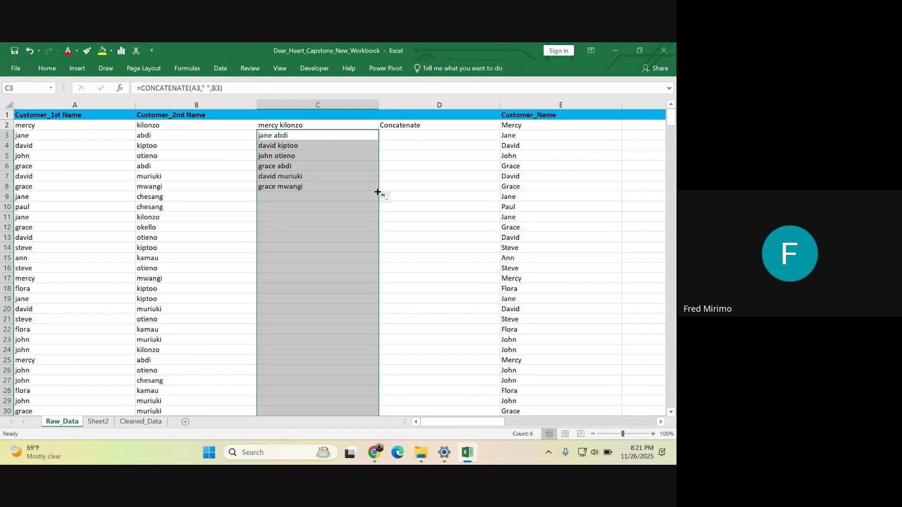
scroll(328, 193, "down", 4)
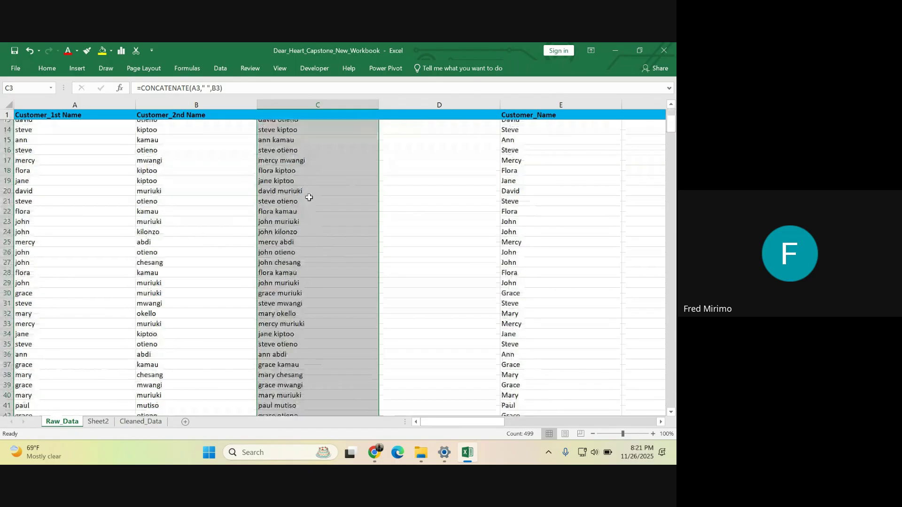
scroll(309, 197, "up", 4)
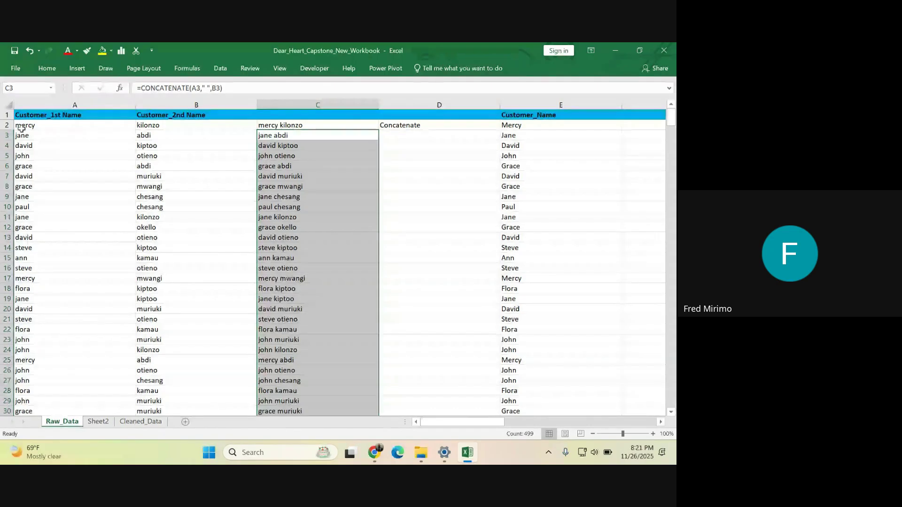
- Check the name columns A and B and the filled formulas in C7 and C8
left_click(32, 101)
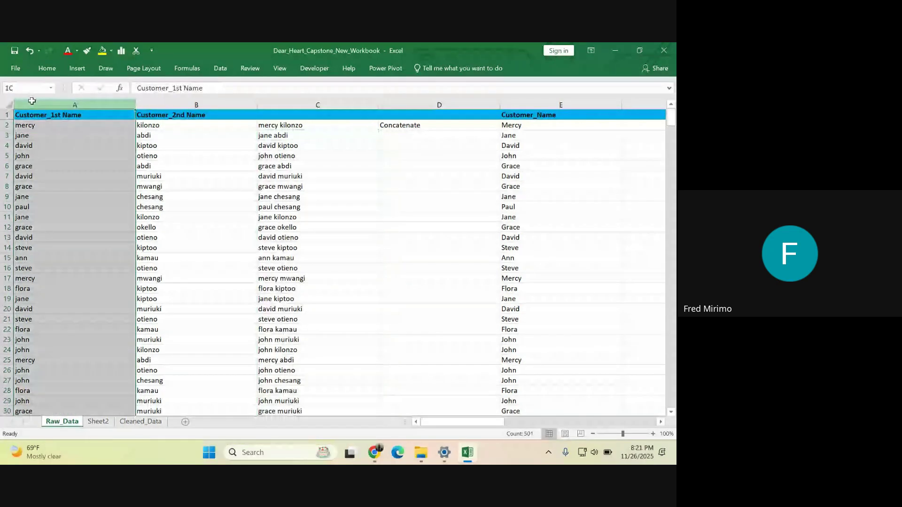
left_click(162, 97)
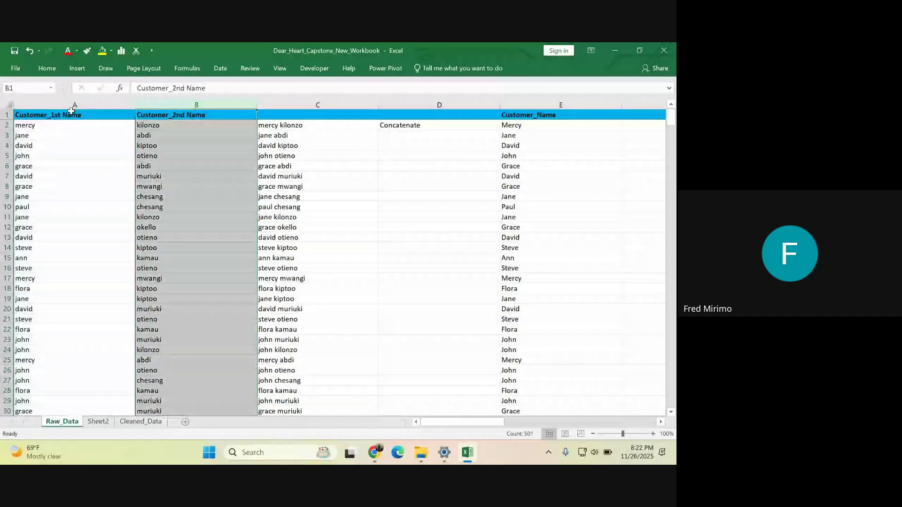
left_click(310, 176)
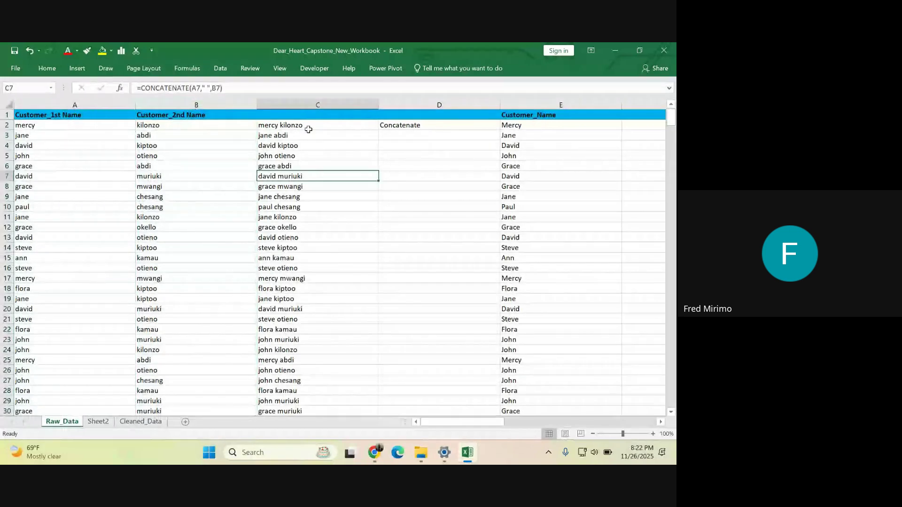
left_click(285, 104)
left_click(291, 186)
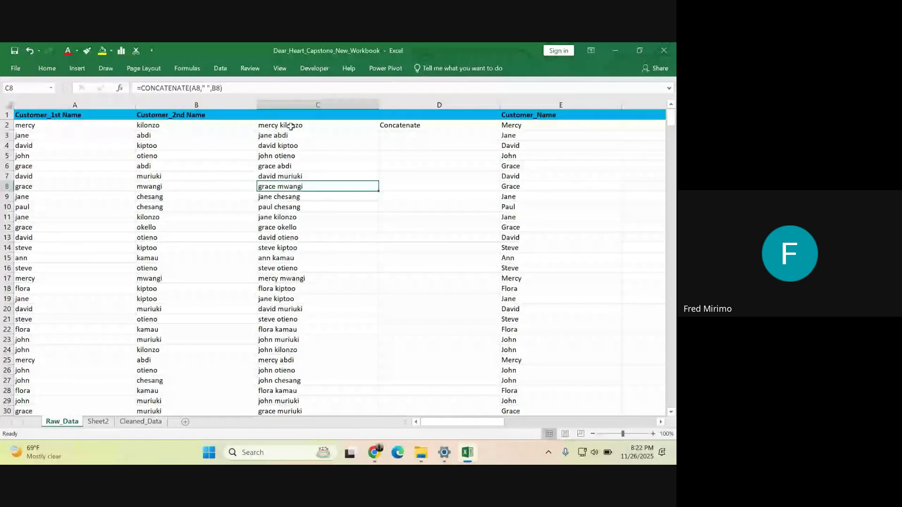
- Review C2's CONCATENATE formula in the formula bar and confirm it unchanged
left_click(290, 126)
left_click(228, 88)
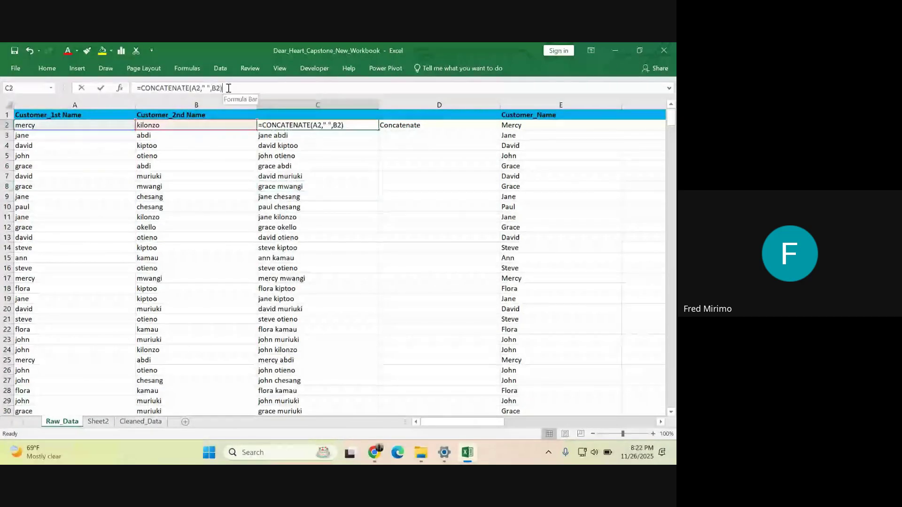
left_click_drag(228, 88, 137, 89)
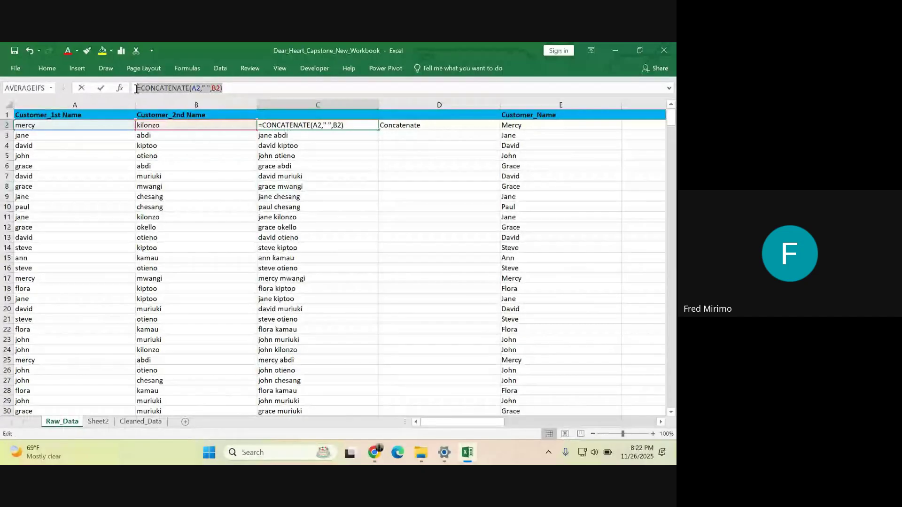
left_click(244, 86)
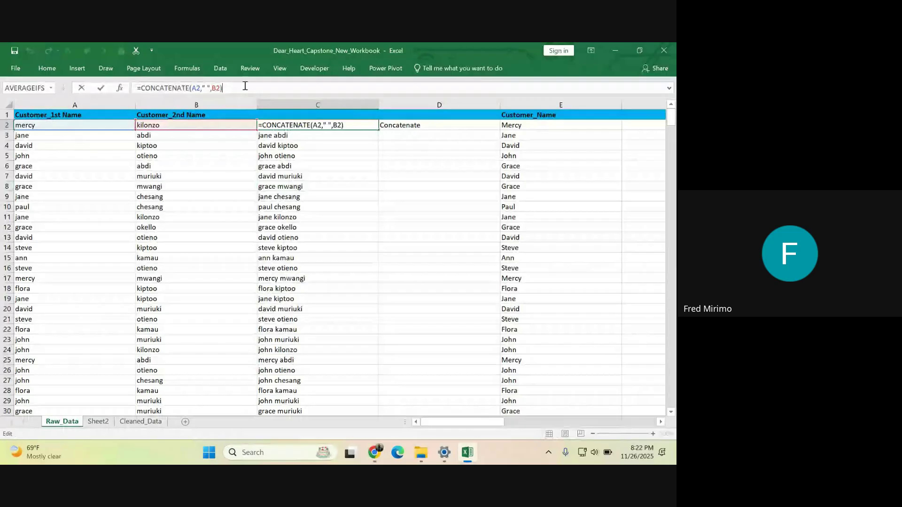
key("Return")
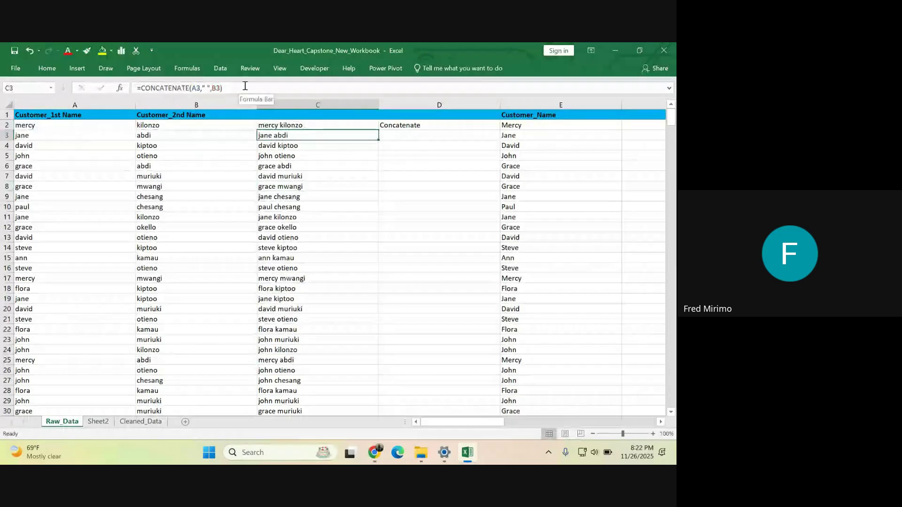
- Clear the Concatenate note from cell D2
left_click(408, 166)
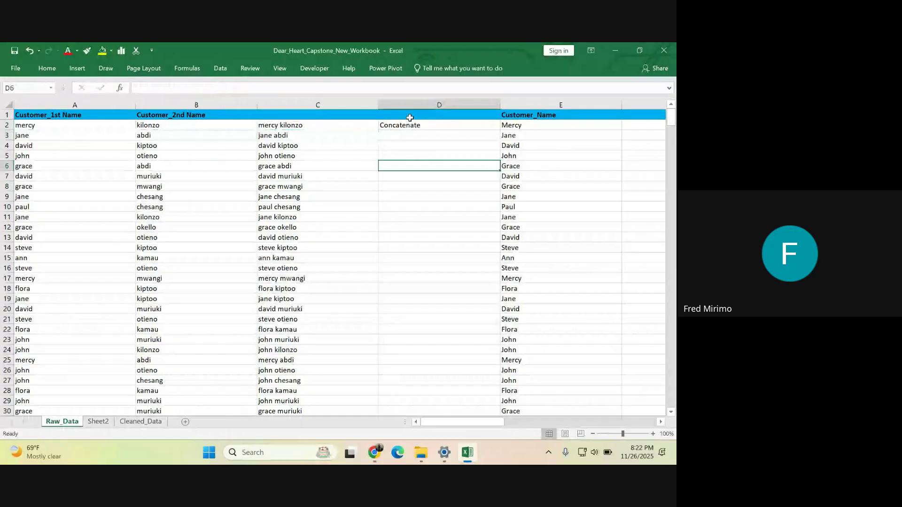
left_click(407, 123)
key("BackSpace")
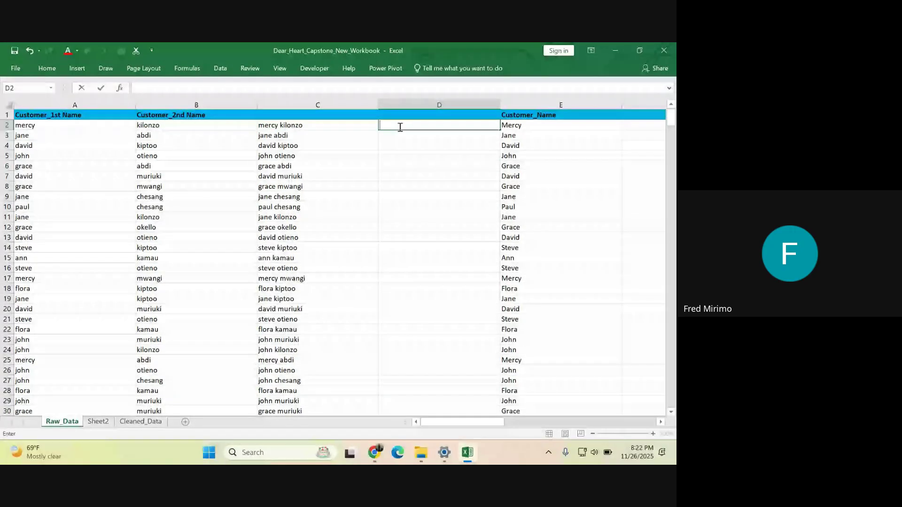
- Try an & in D2, then delete it again
left_click(394, 124)
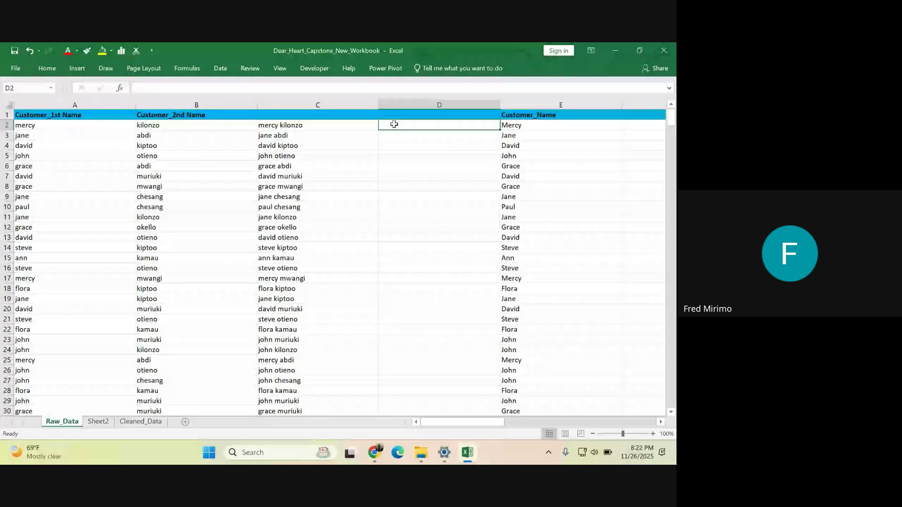
type("&")
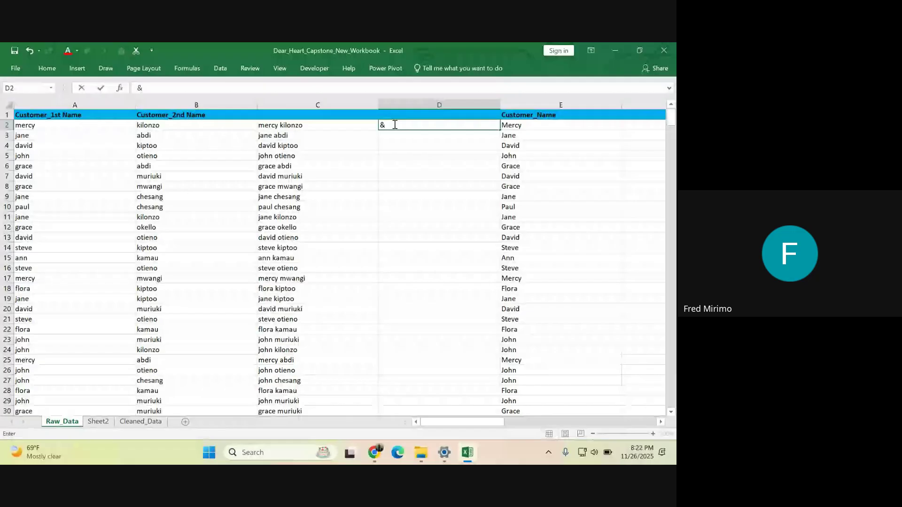
left_click(422, 207)
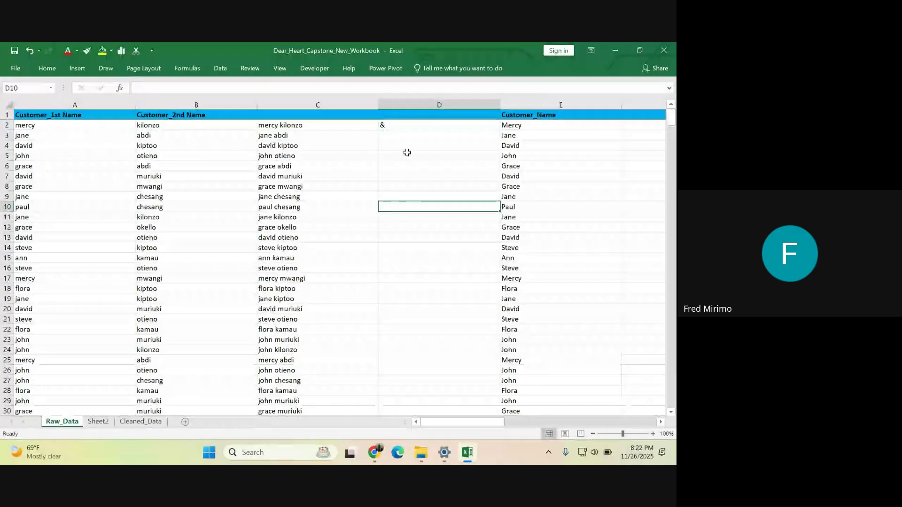
left_click(390, 126)
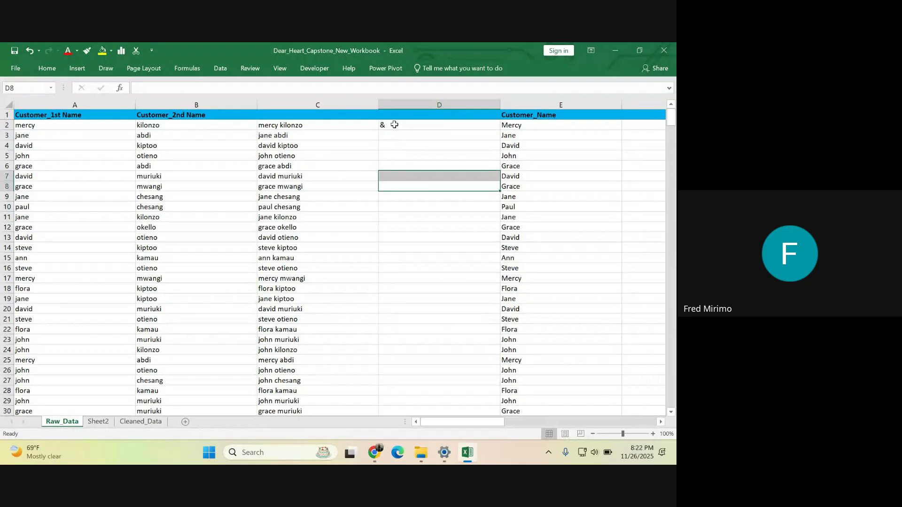
key("BackSpace")
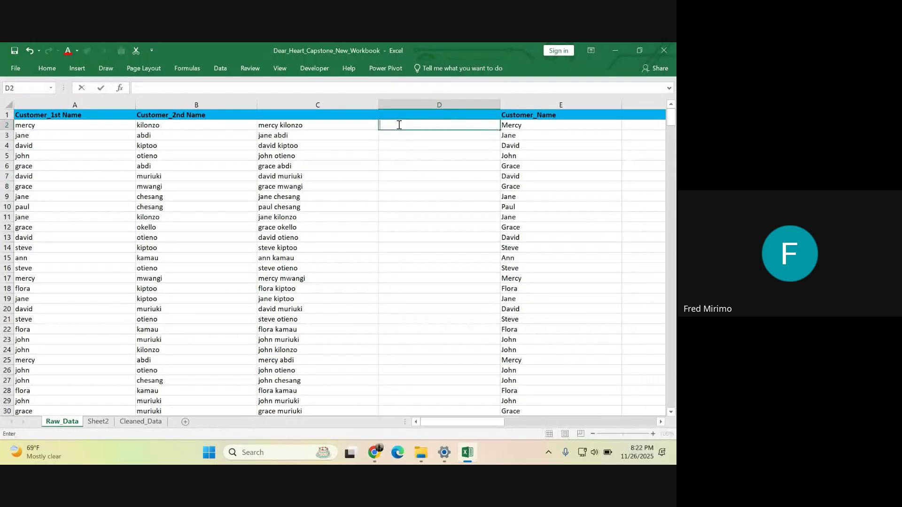
left_click(28, 125)
- Enter =A2&B2 in D2 to join the first and second names
left_click(396, 123)
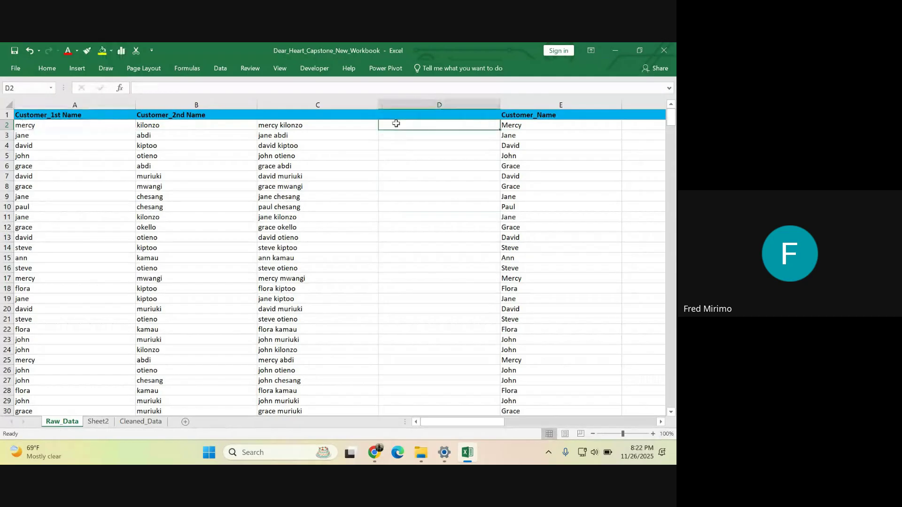
type("=")
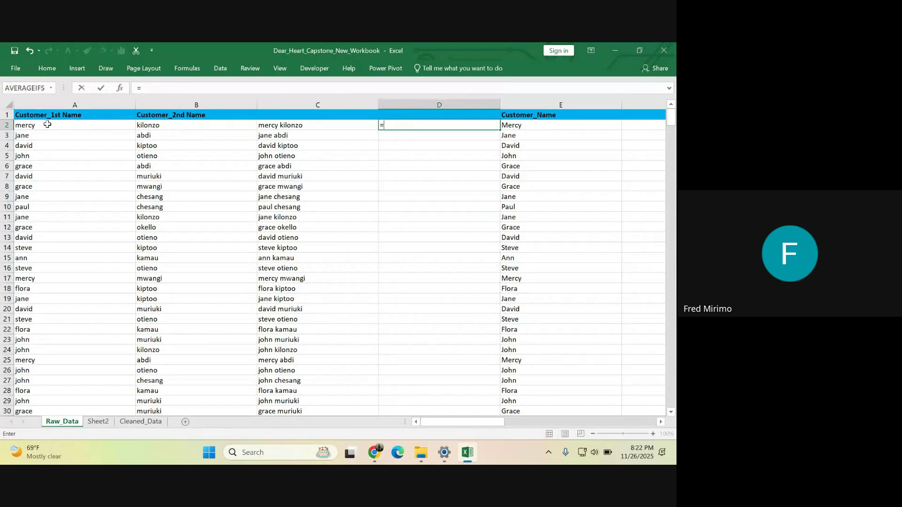
left_click(48, 124)
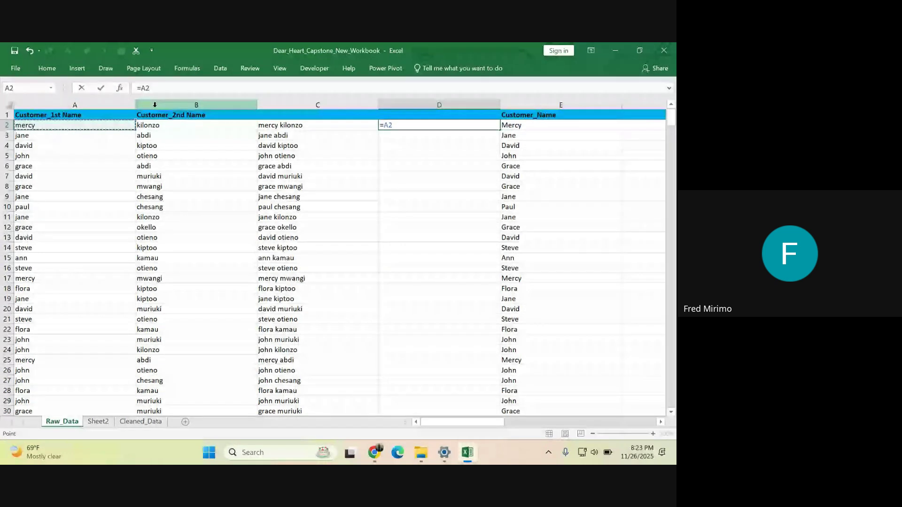
type("&")
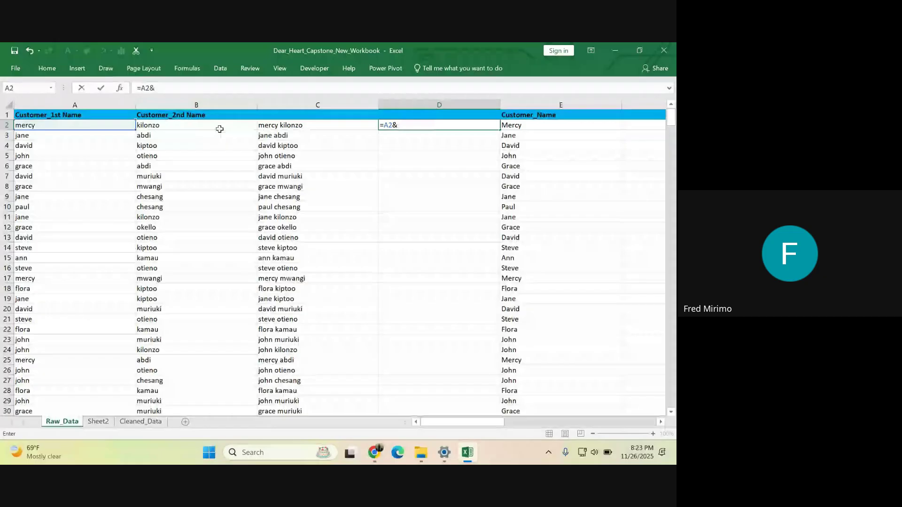
left_click(219, 128)
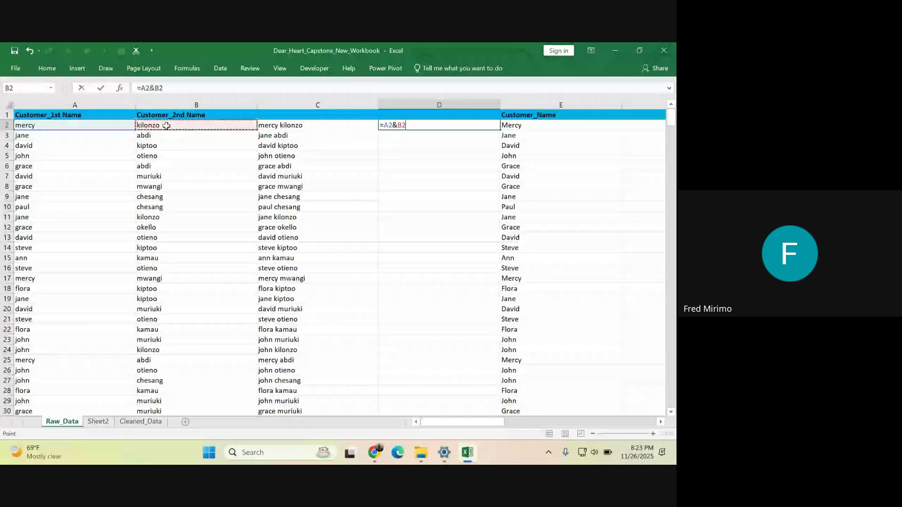
key("Return")
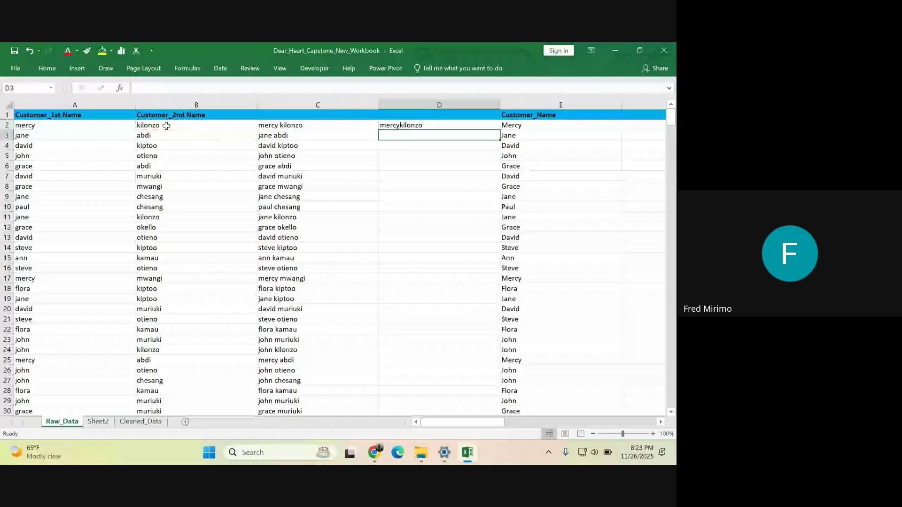
- Re-inspect D2's =A2&B2 formula and start rewriting it with a fresh equals sign
left_click(398, 123)
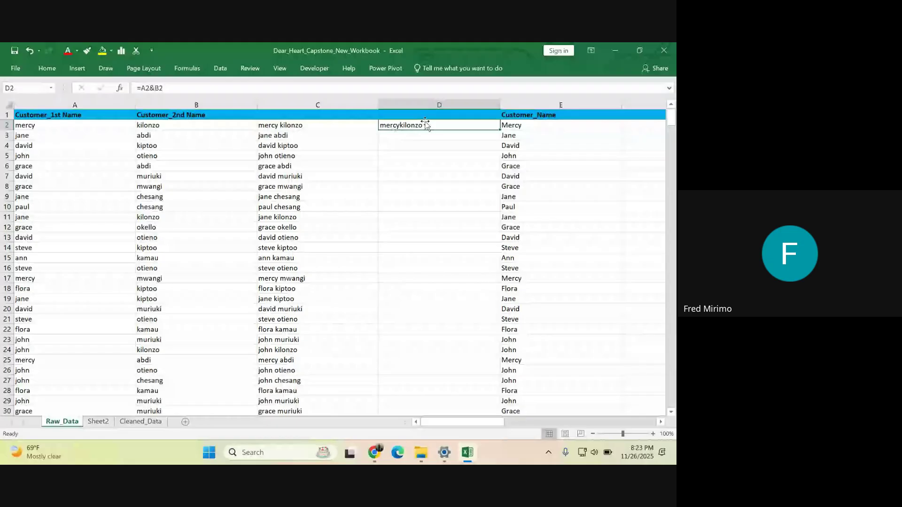
key("Return")
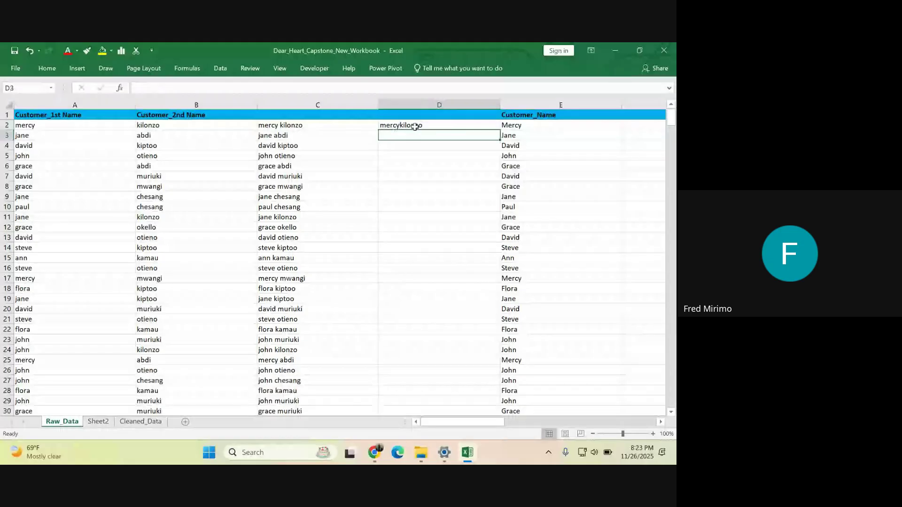
left_click(408, 124)
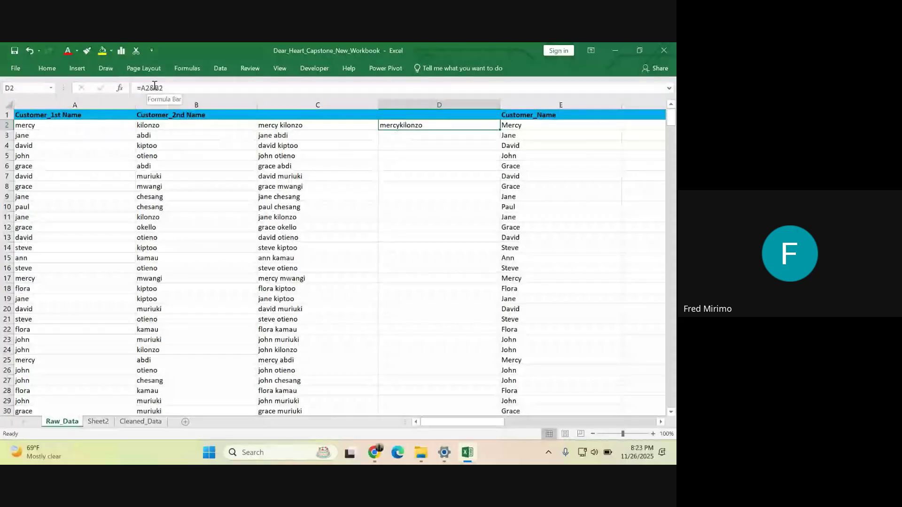
double_click(422, 125)
type("=")
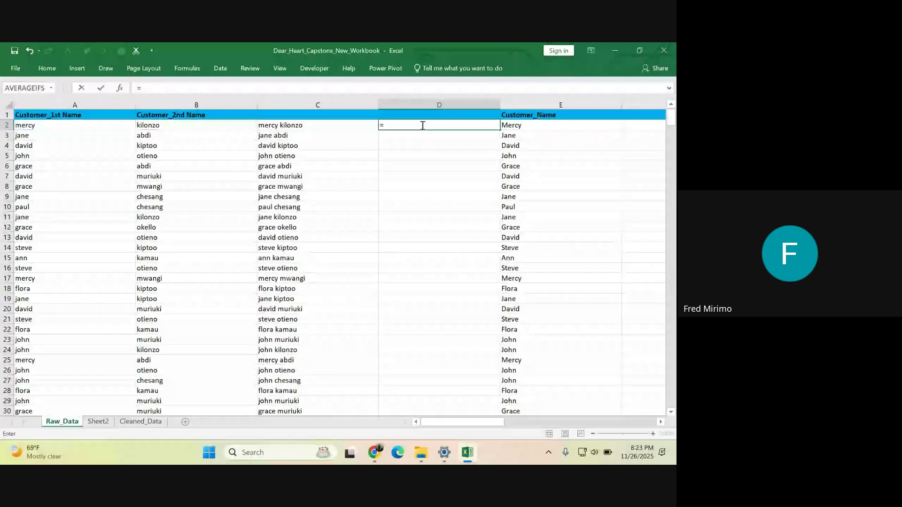
- Build =A2&" "&B2 in D2 so the first and second names are separated by a space
left_click(43, 126)
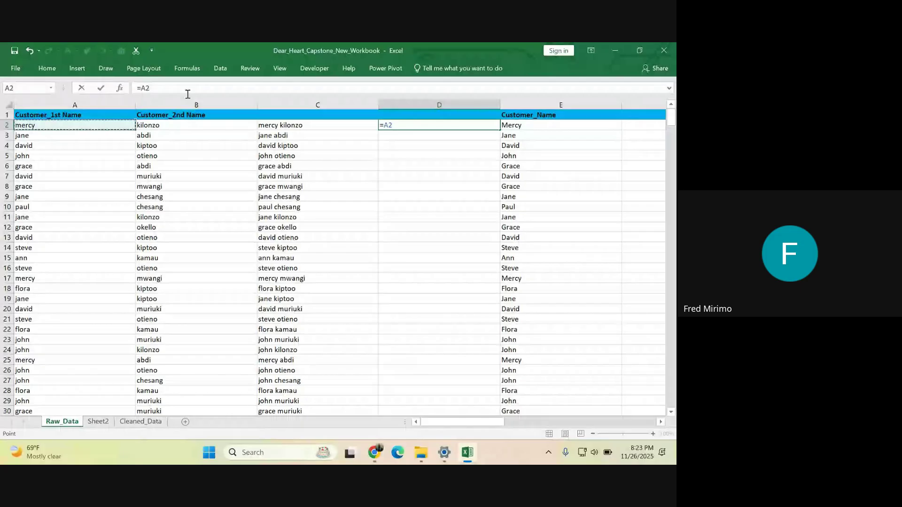
type("&")
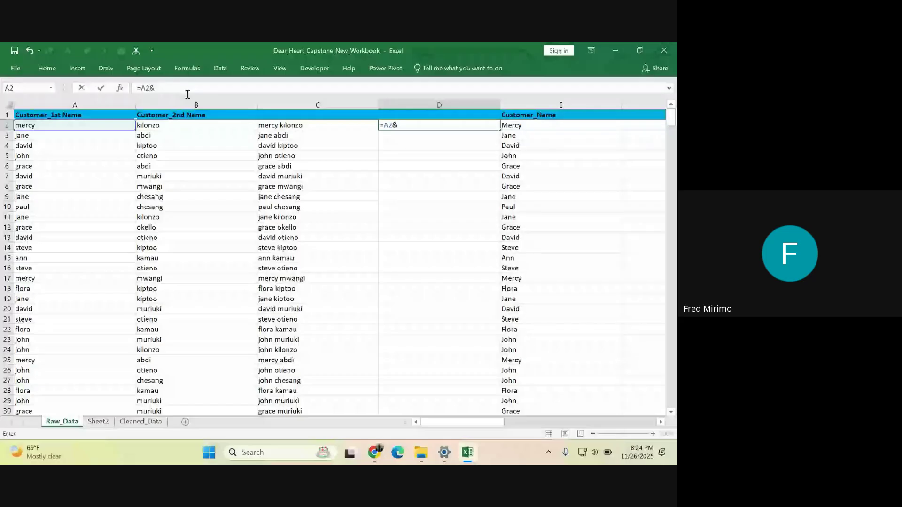
type("\"")
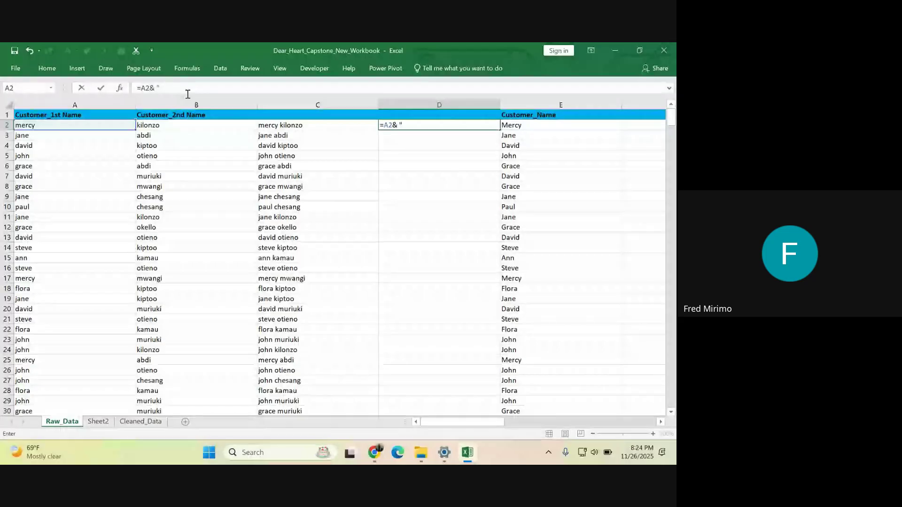
type(" \"")
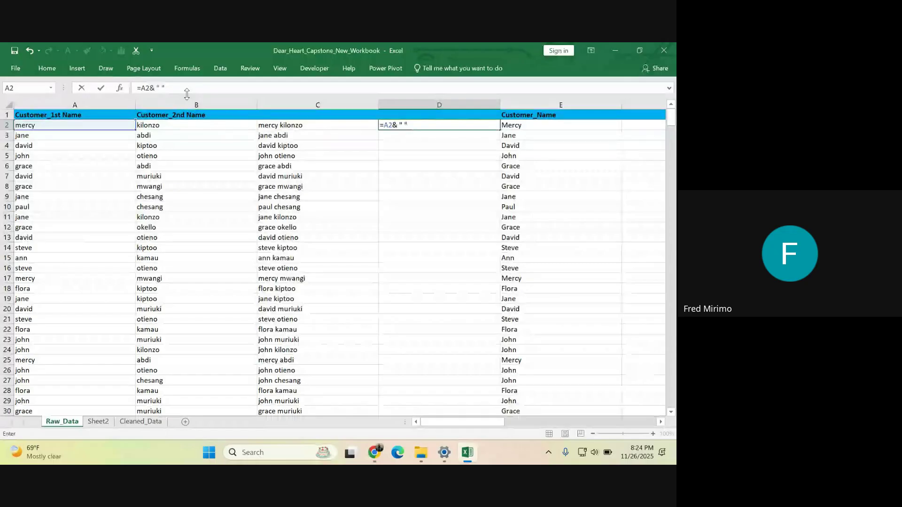
type("&")
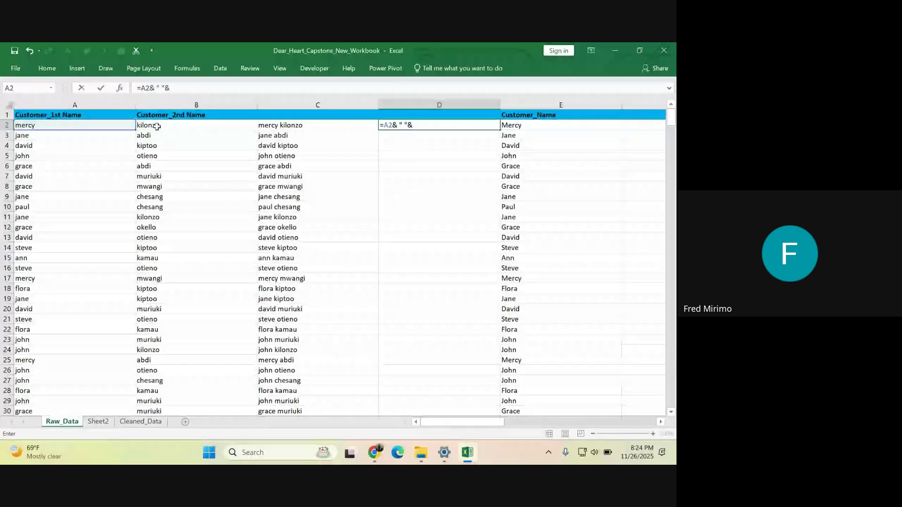
left_click(156, 126)
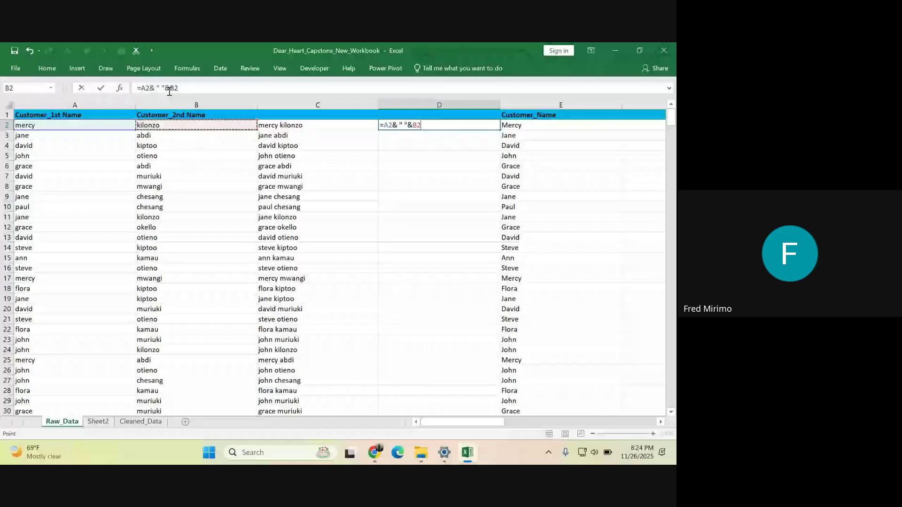
key("Return")
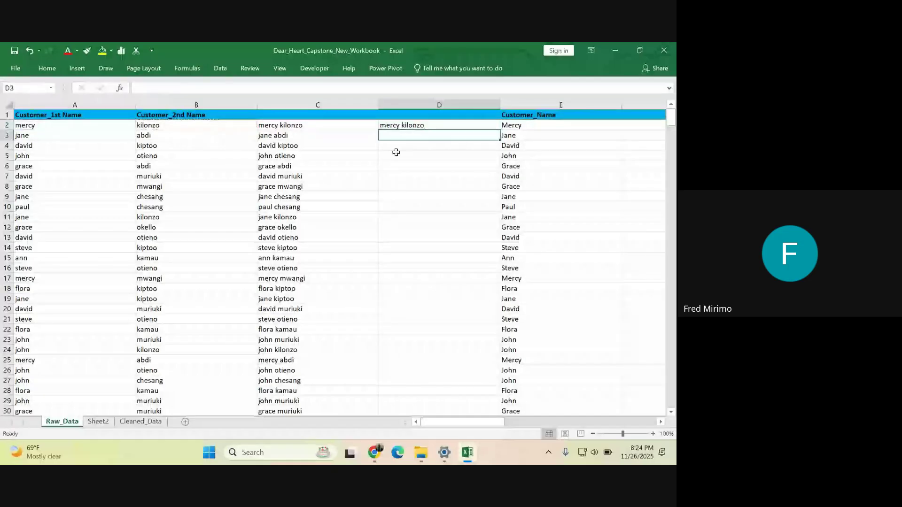
left_click(425, 126)
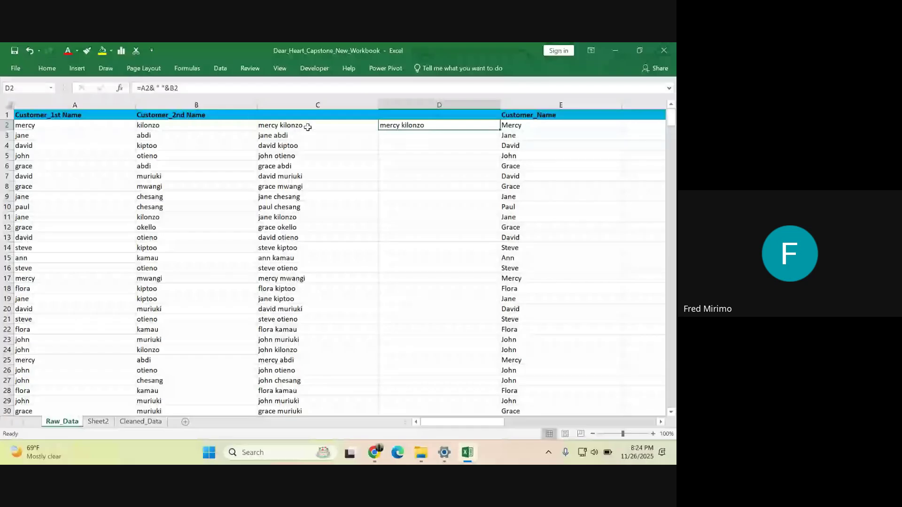
- Fill D2's formula down column D and remove the extra spaces after the & to give =A2&" "&B2
double_click(499, 130)
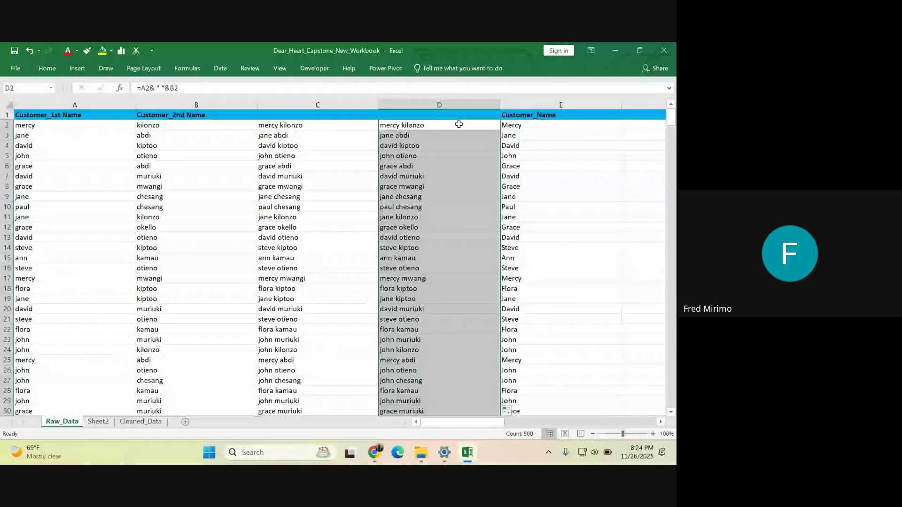
left_click(170, 87)
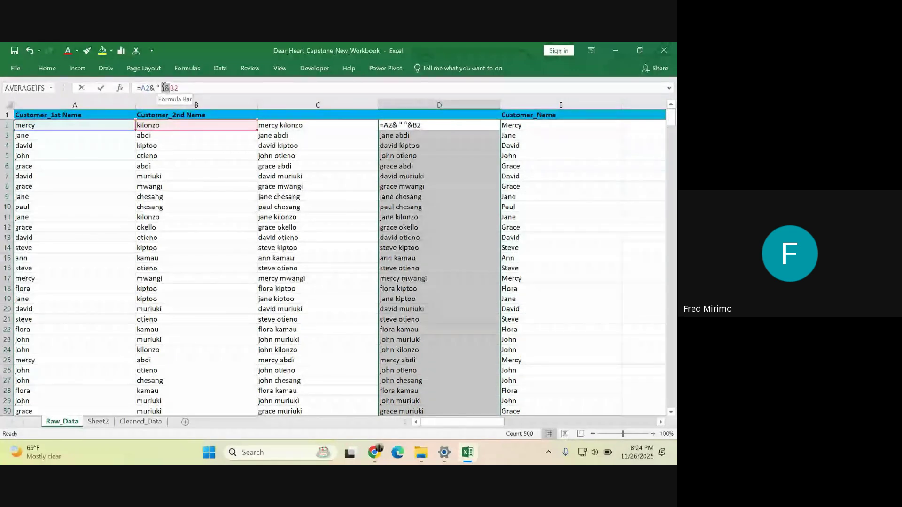
left_click(154, 87)
left_click_drag(154, 86, 150, 88)
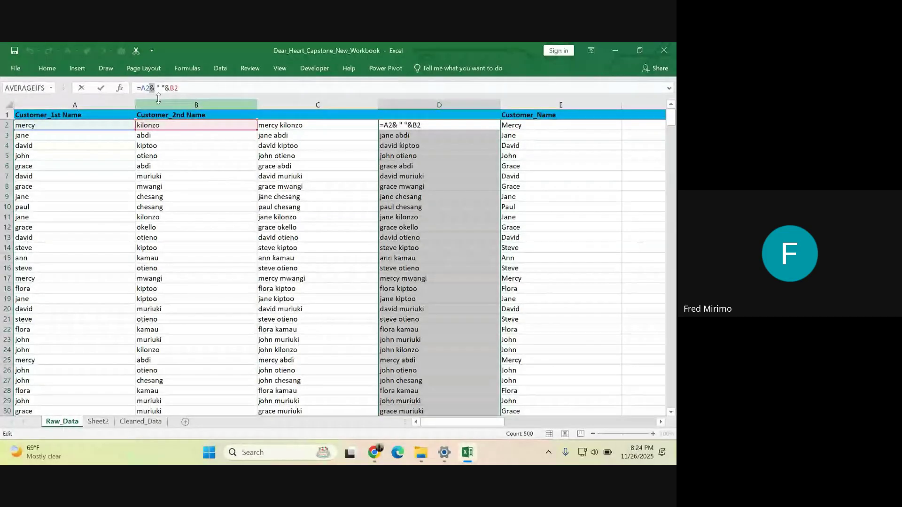
left_click(161, 87)
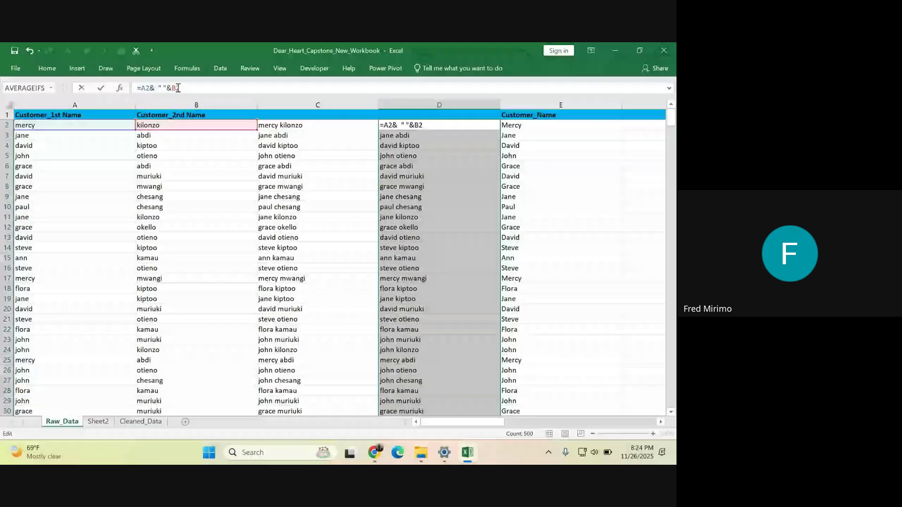
key("BackSpace")
key("BackSpace")
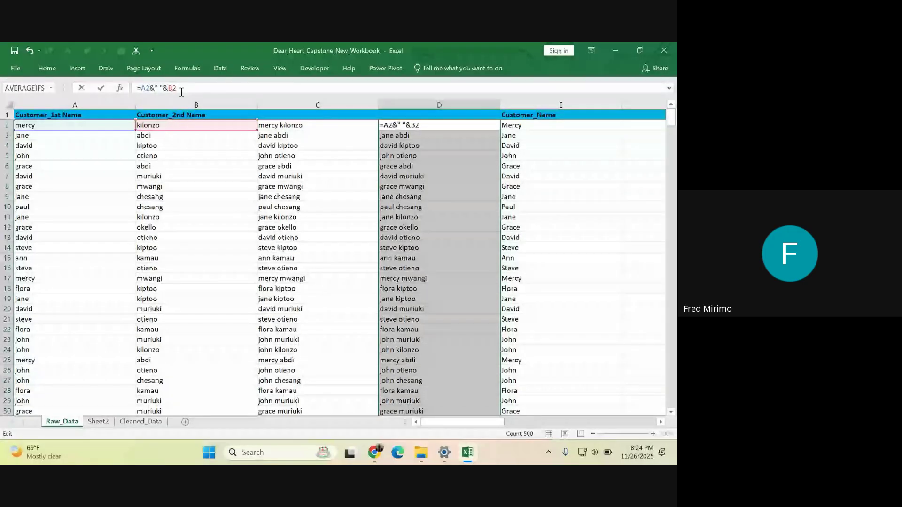
key("Return")
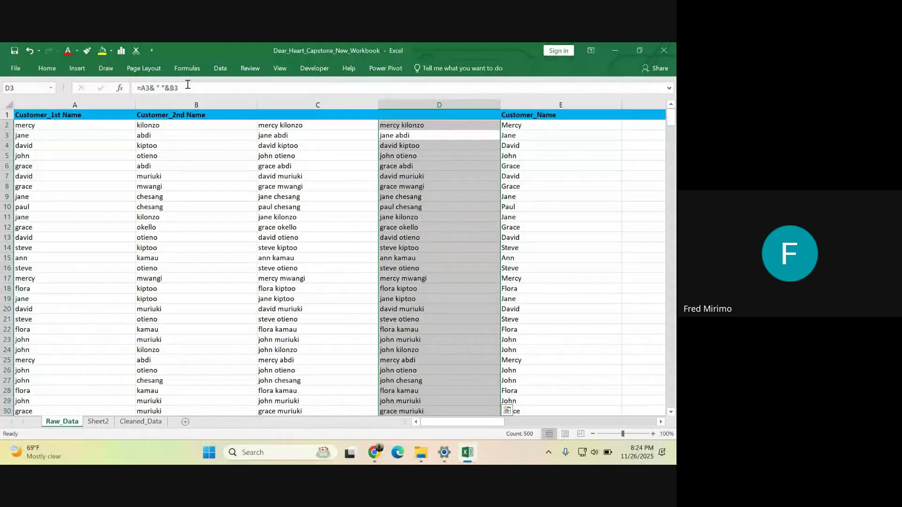
left_click(467, 127)
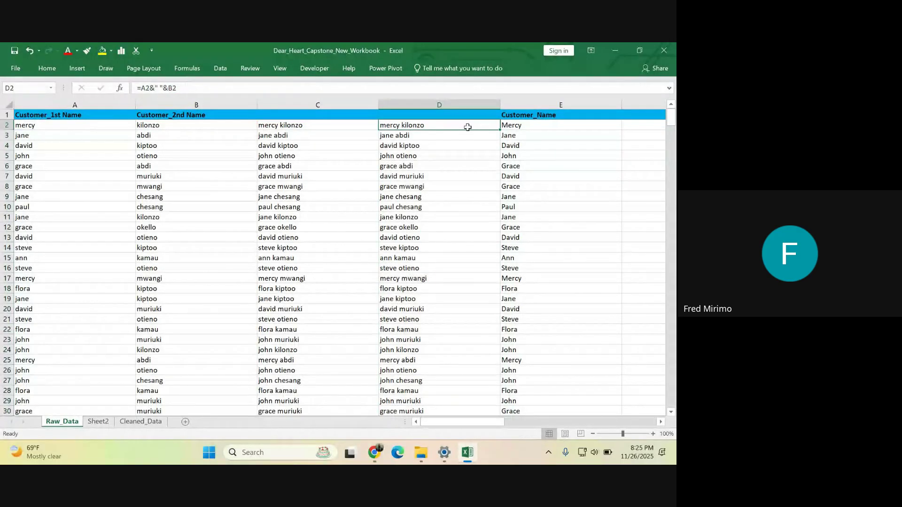
- Refill the corrected =A2&" "&B2 formula down column D and verify it in D8
double_click(500, 130)
scroll(438, 263, "down", 5)
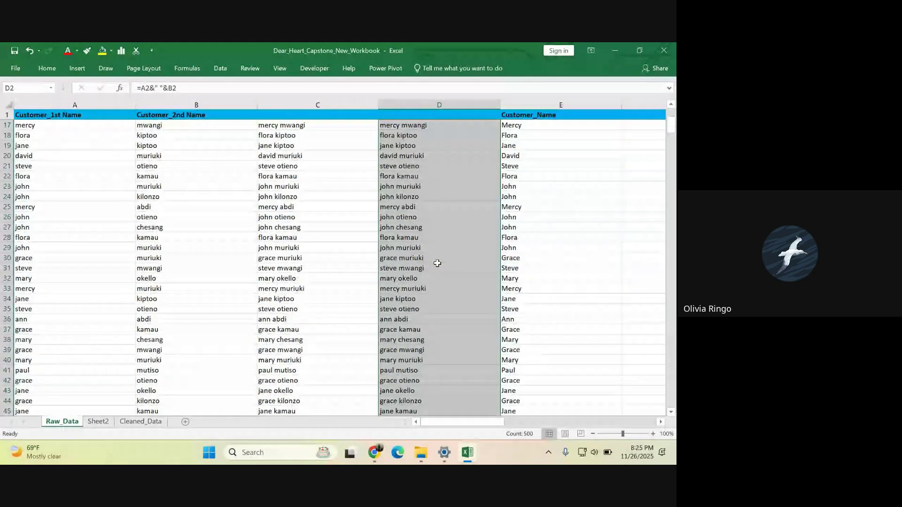
scroll(437, 262, "down", 20)
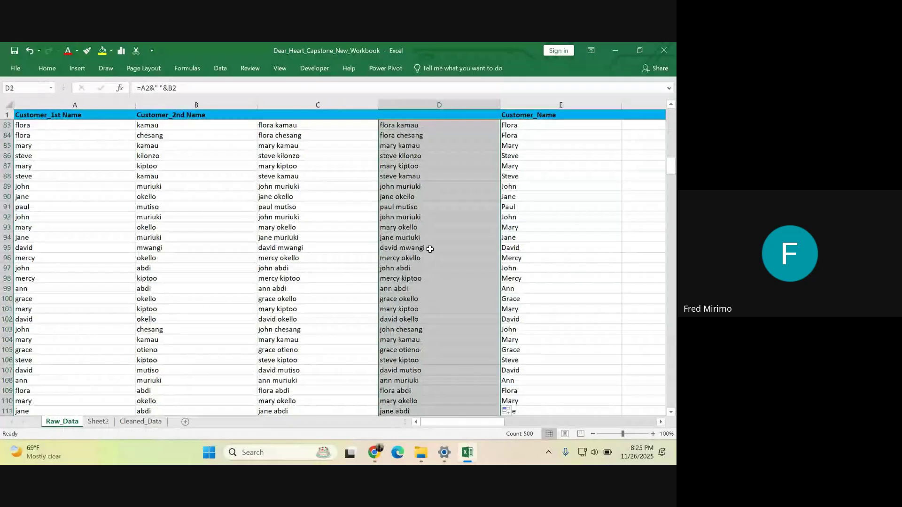
scroll(430, 249, "up", 20)
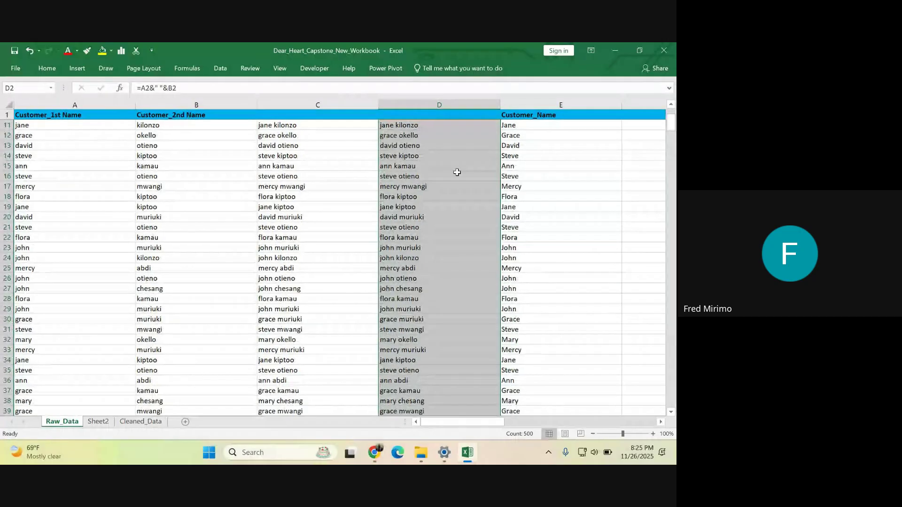
scroll(457, 172, "up", 3)
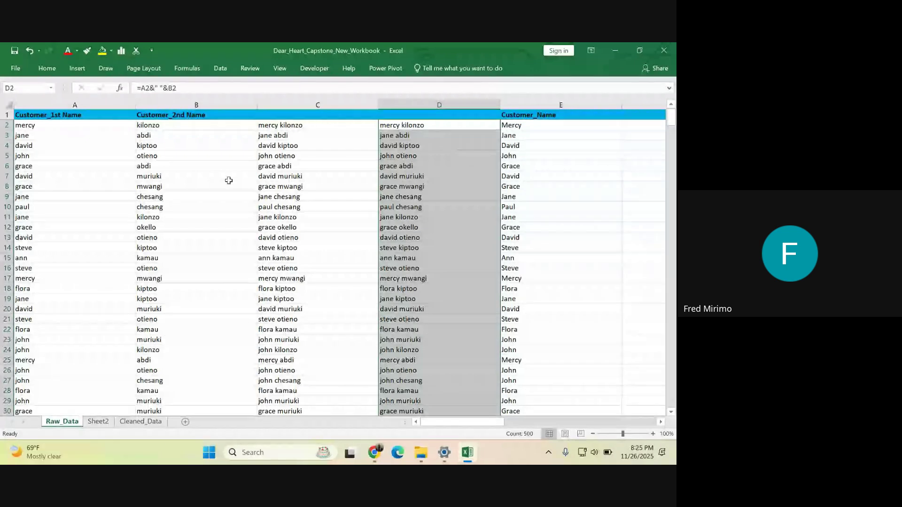
left_click(222, 228)
left_click(433, 186)
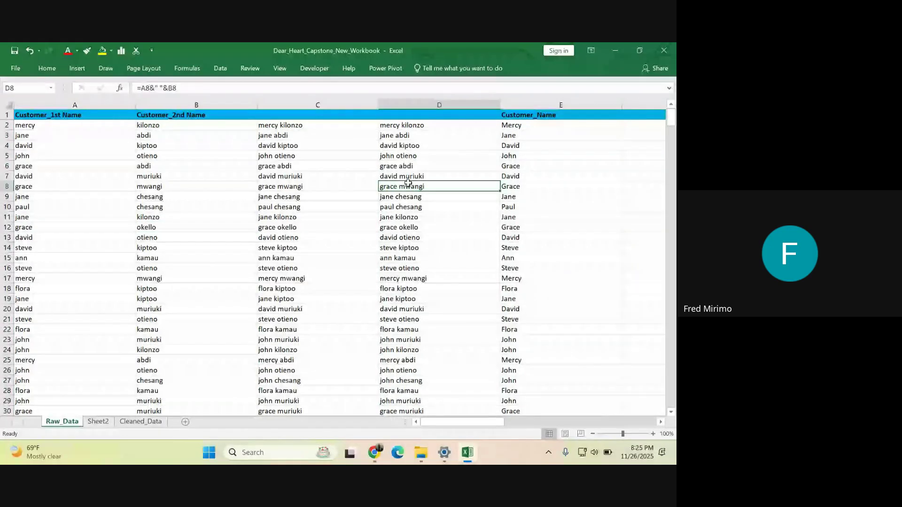
left_click(145, 166)
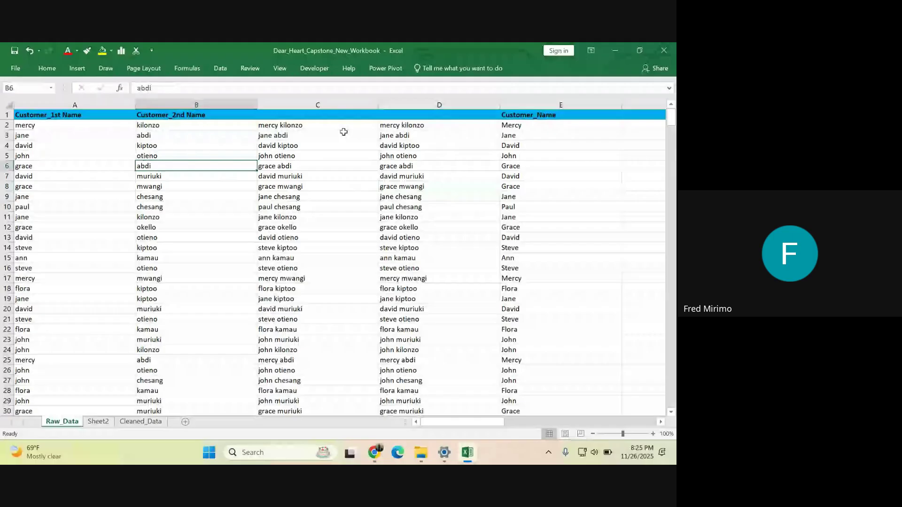
right_click(162, 104)
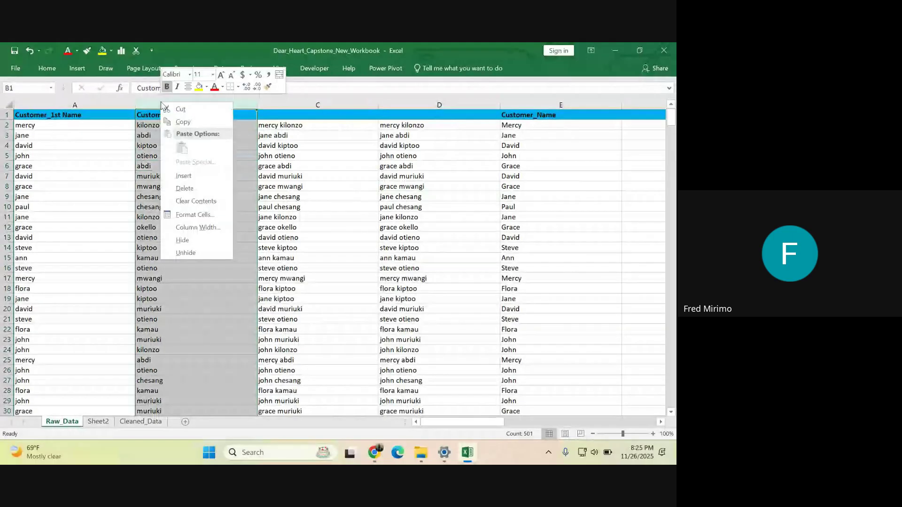
left_click(184, 188)
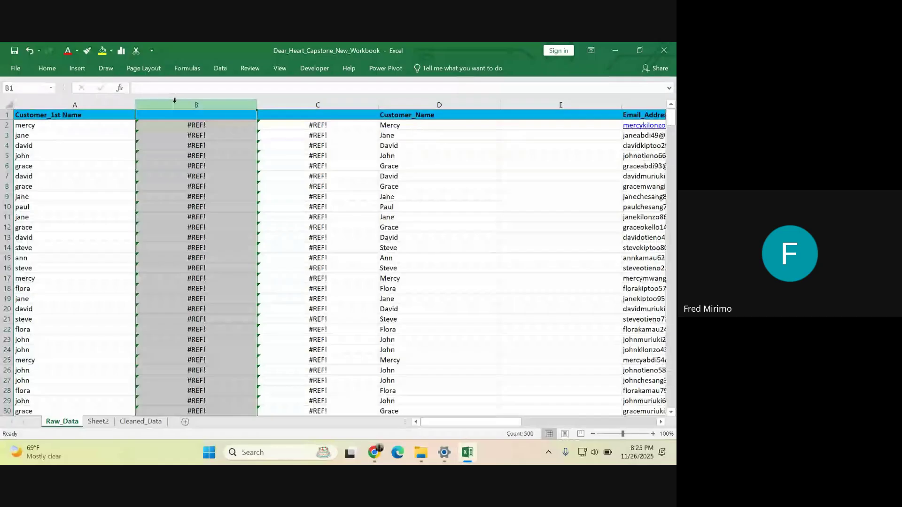
left_click(31, 52)
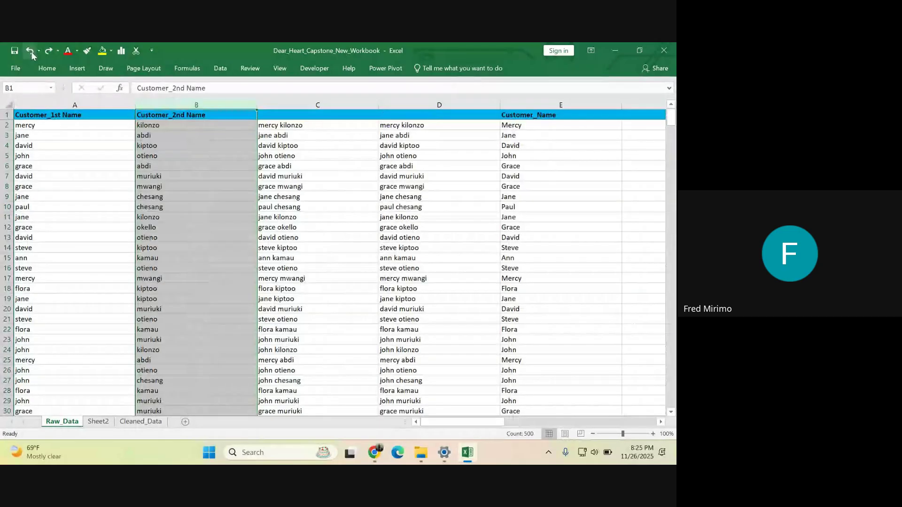
left_click(117, 166)
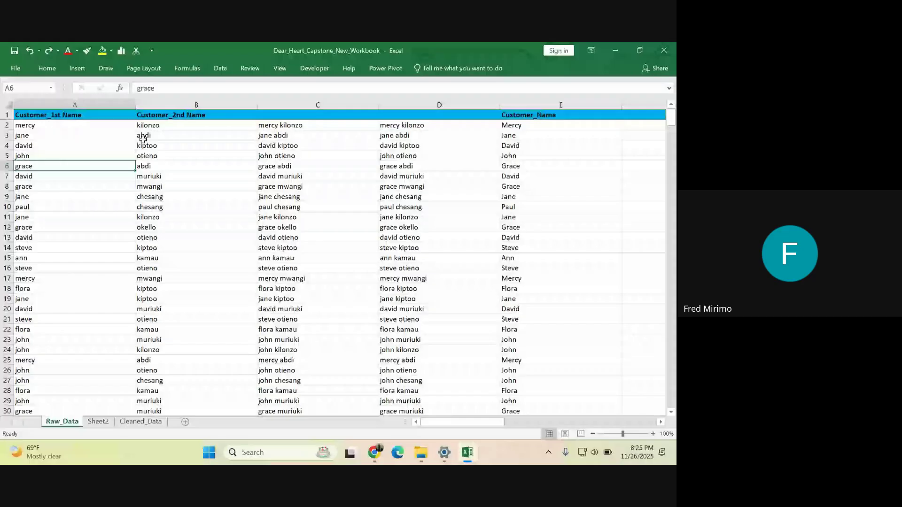
left_click(286, 104)
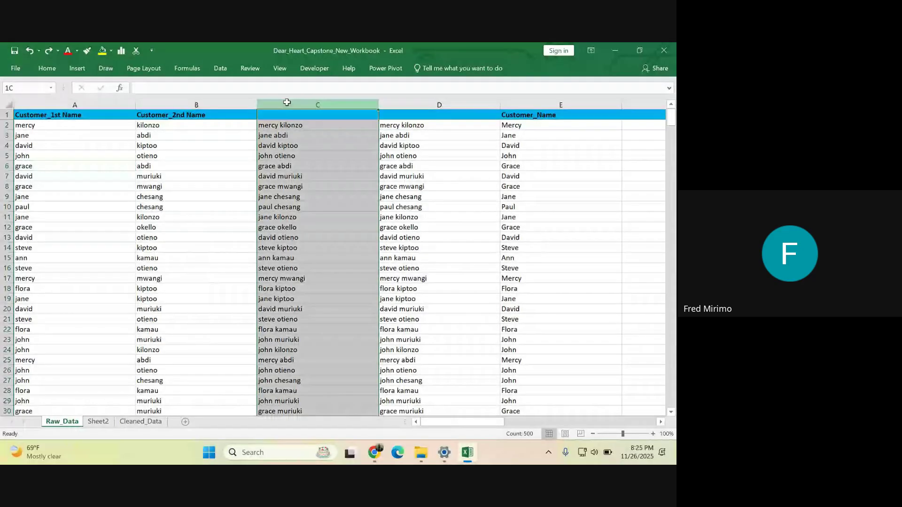
- Paste the combined full names in column C back over themselves as plain values
key("ctrl+c")
right_click(315, 134)
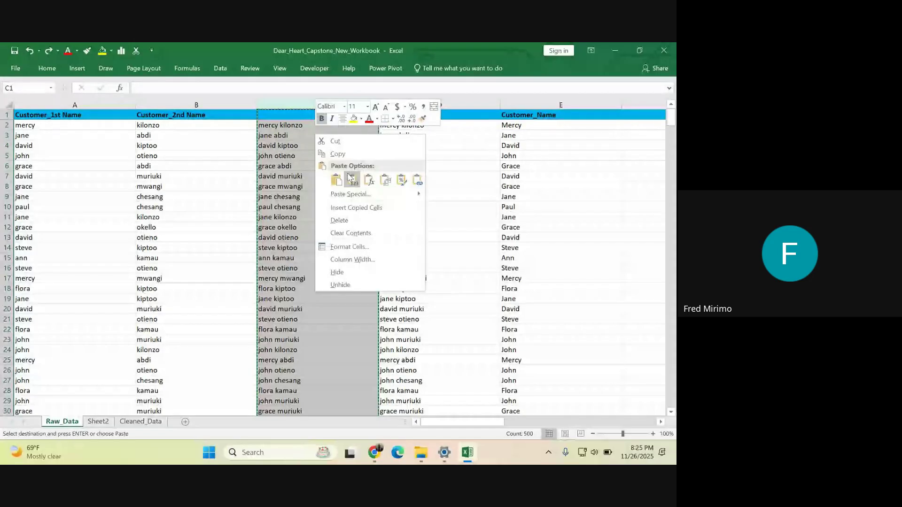
left_click(350, 178)
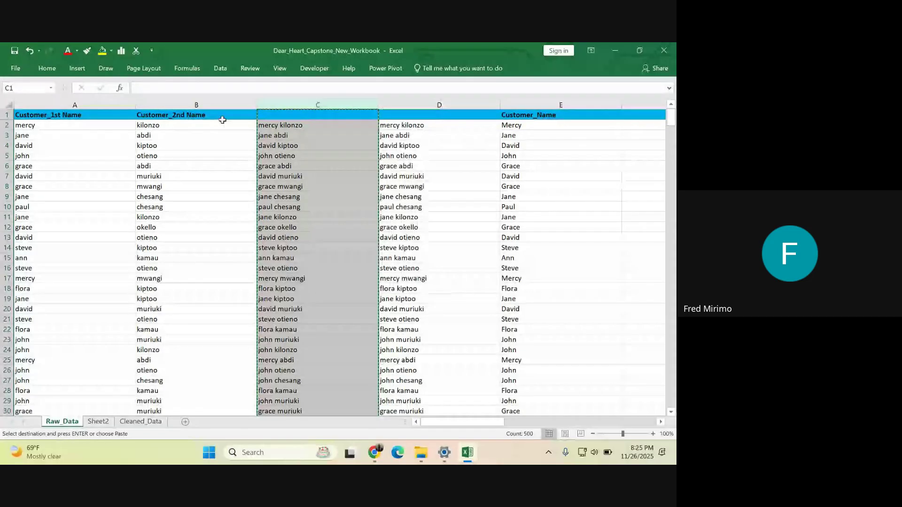
- Delete the original first-name and second-name columns A and B
left_click(223, 119)
key("shift+Left")
key("ctrl+shift+Down")
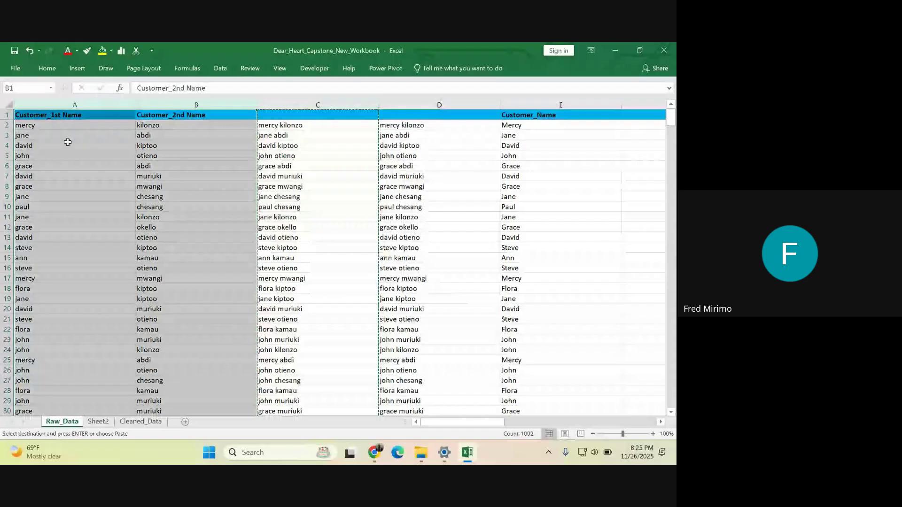
key("ctrl+minus")
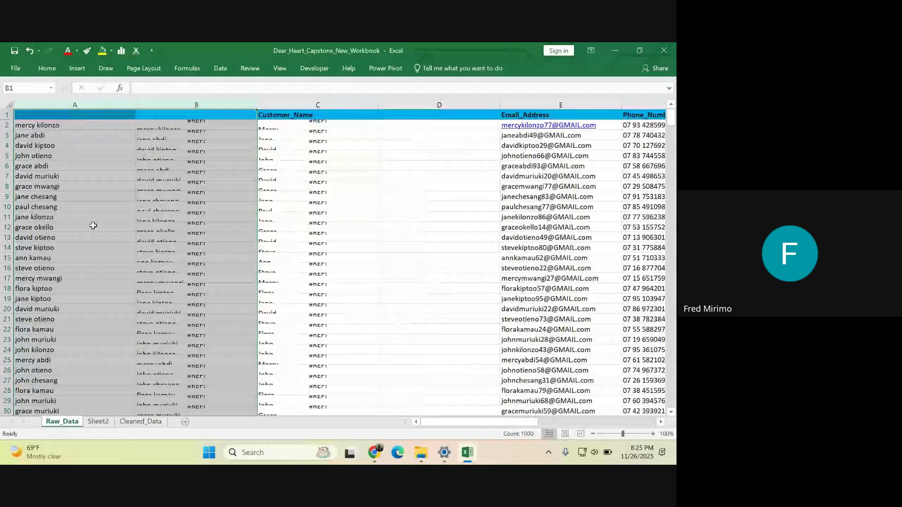
left_click(147, 102)
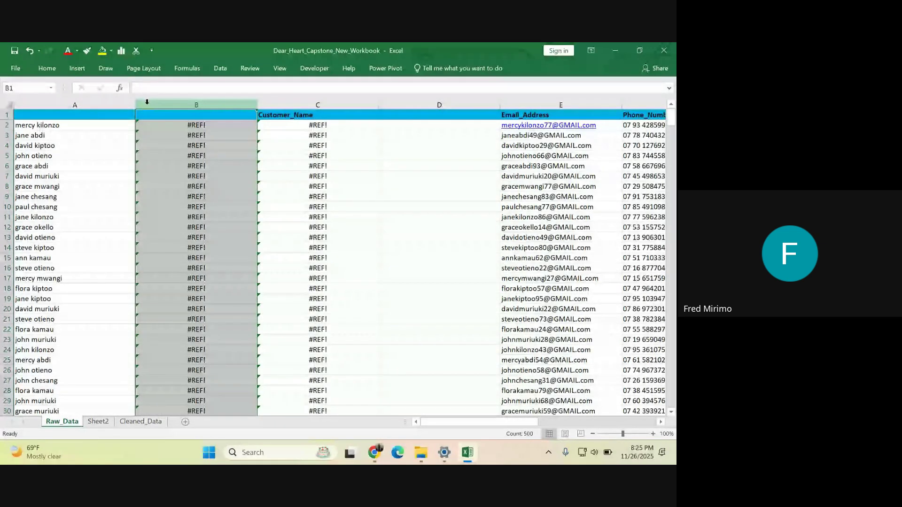
- Delete the #REF! column B and move the Customer_Name heading into A1
key("ctrl+minus")
left_click(215, 112)
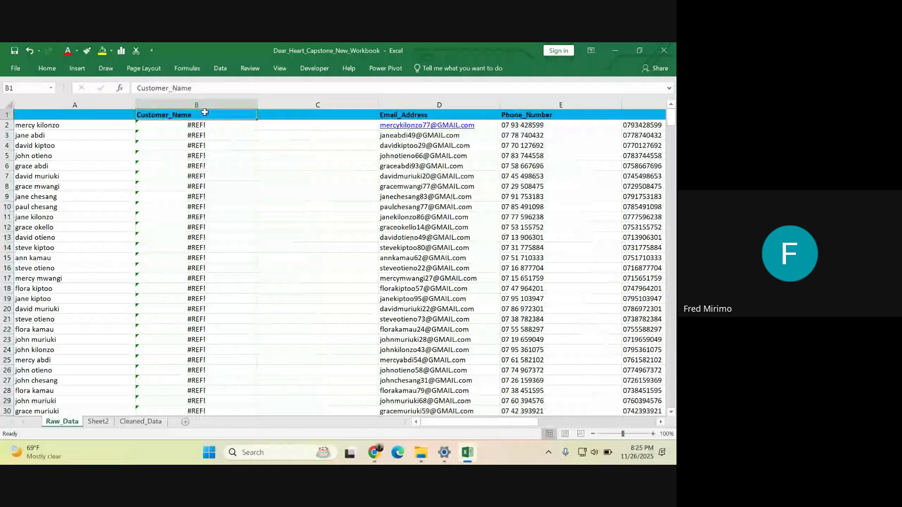
left_click_drag(204, 112, 82, 115)
- Extend the blue heading fill onto B1 and delete the remaining #REF! column B
left_click(290, 117)
left_click_drag(378, 121, 110, 131)
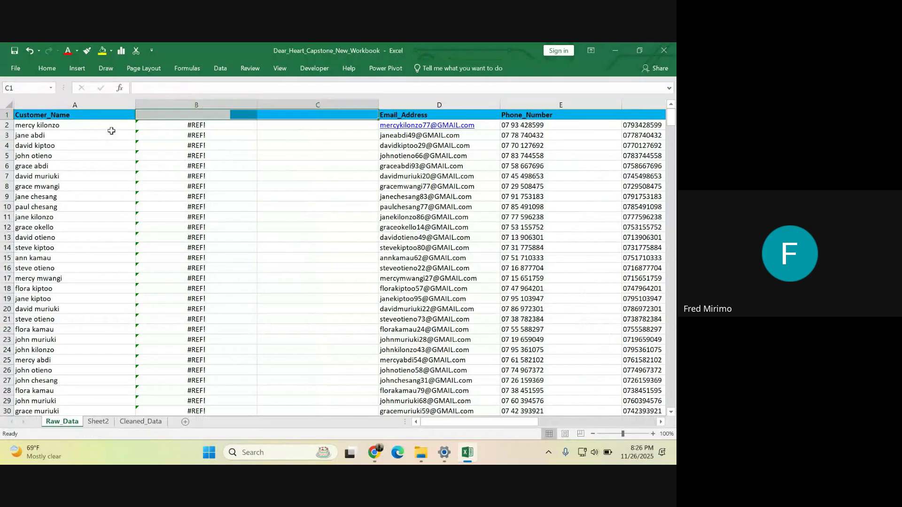
left_click(207, 175)
left_click(200, 98)
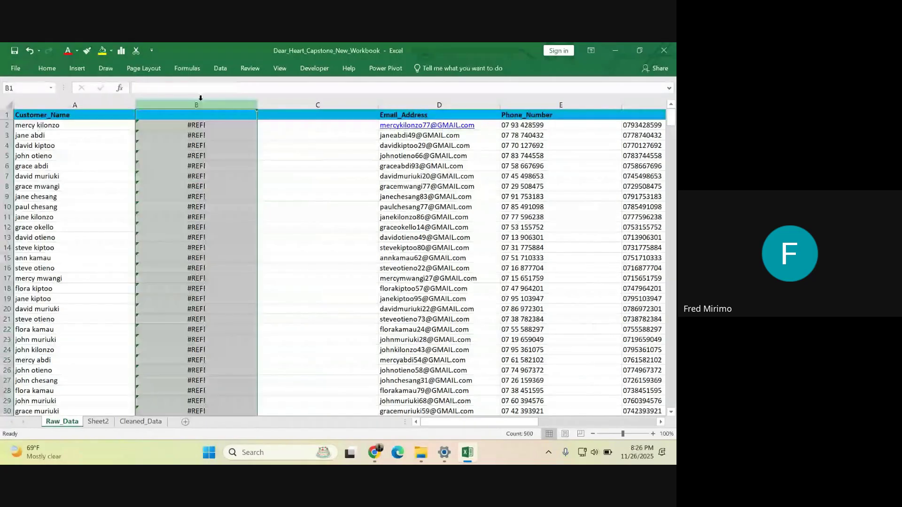
key("ctrl+minus")
left_click(236, 188)
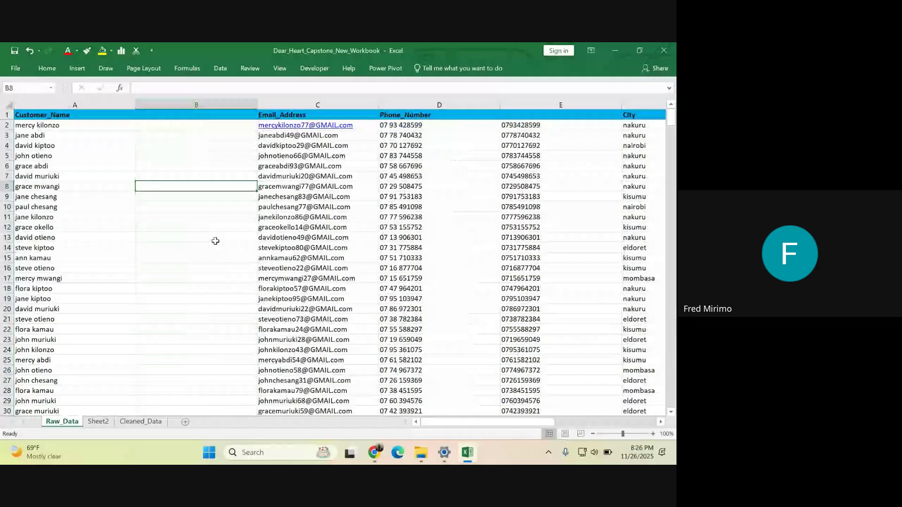
- Delete the empty column B beside Customer_Name
left_click(215, 245)
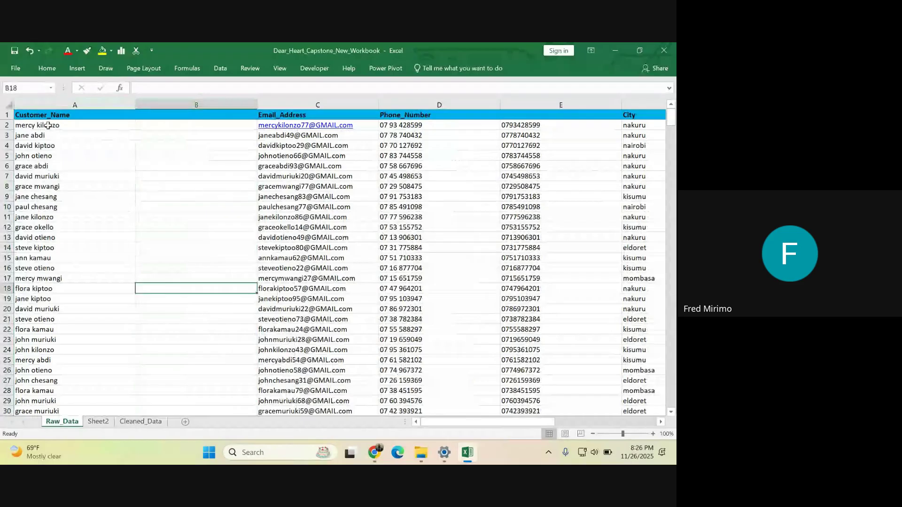
left_click(55, 102)
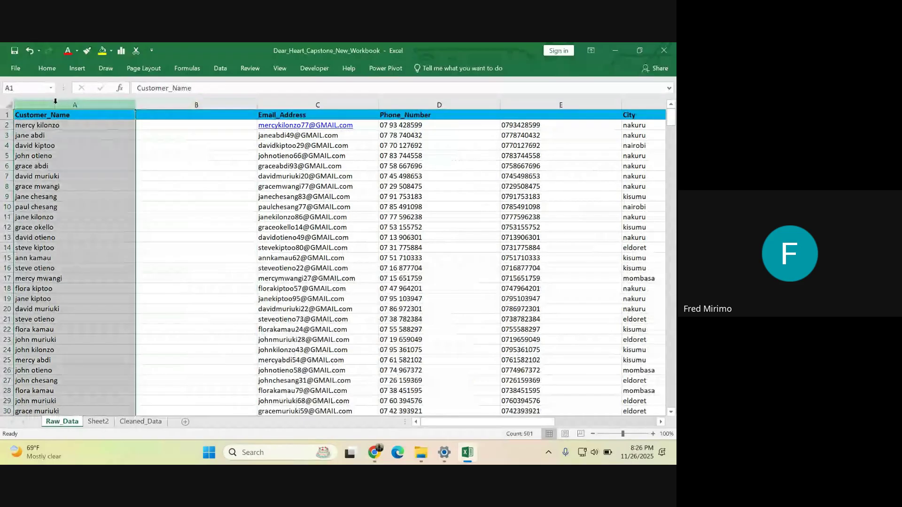
left_click(156, 125)
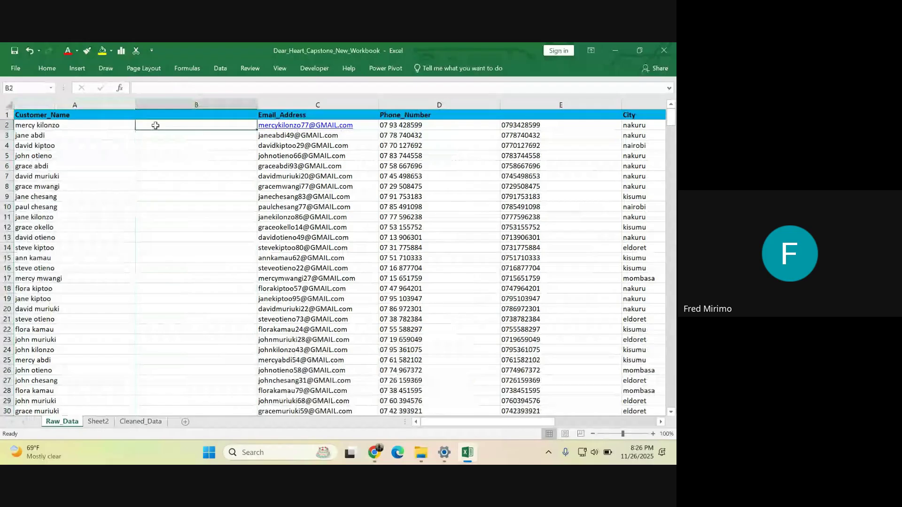
left_click(184, 193)
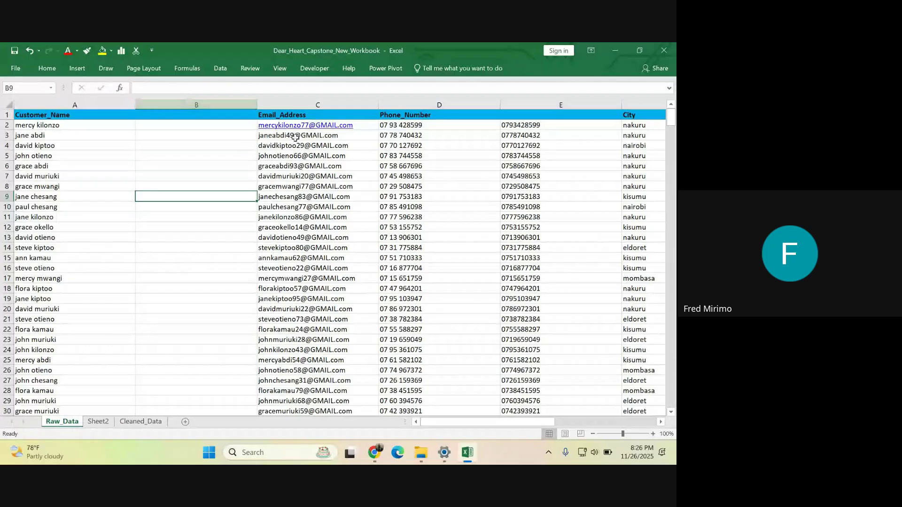
left_click(173, 100)
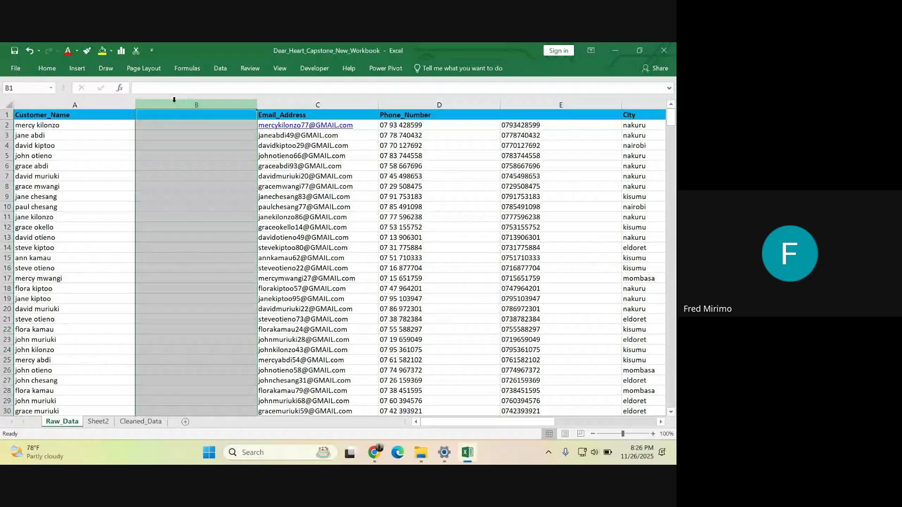
right_click(174, 100)
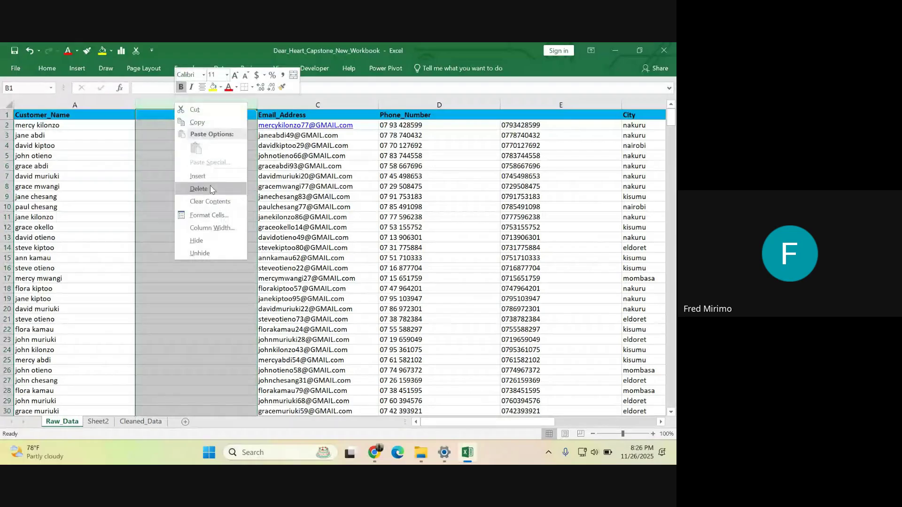
left_click(211, 190)
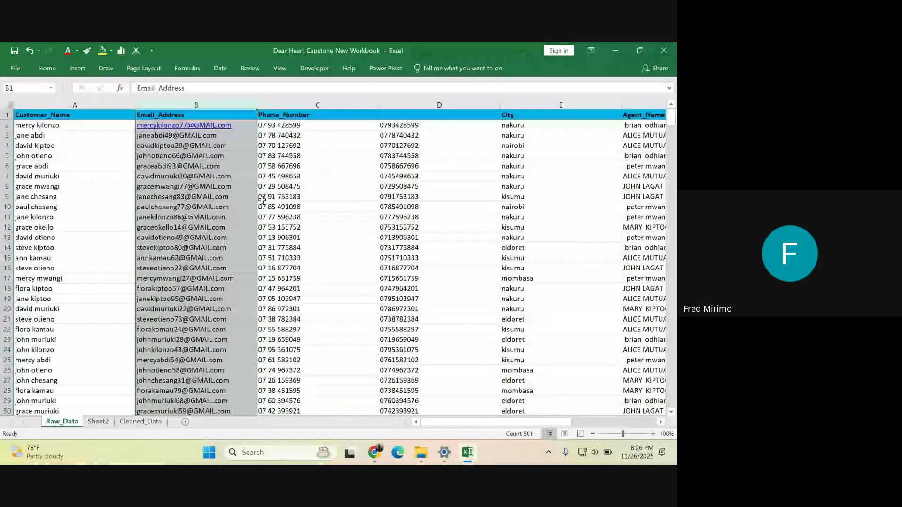
- Insert a blank column between Email_Address and Phone_Number
left_click(202, 144)
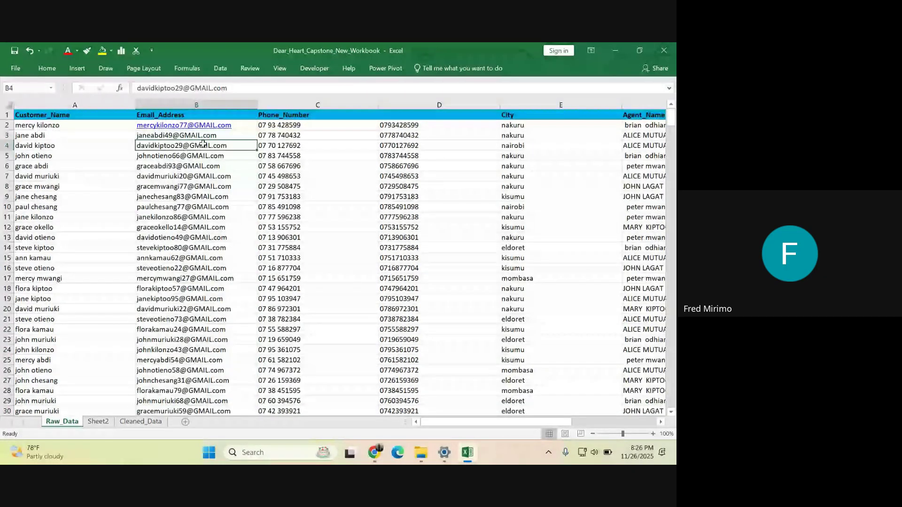
left_click(206, 247)
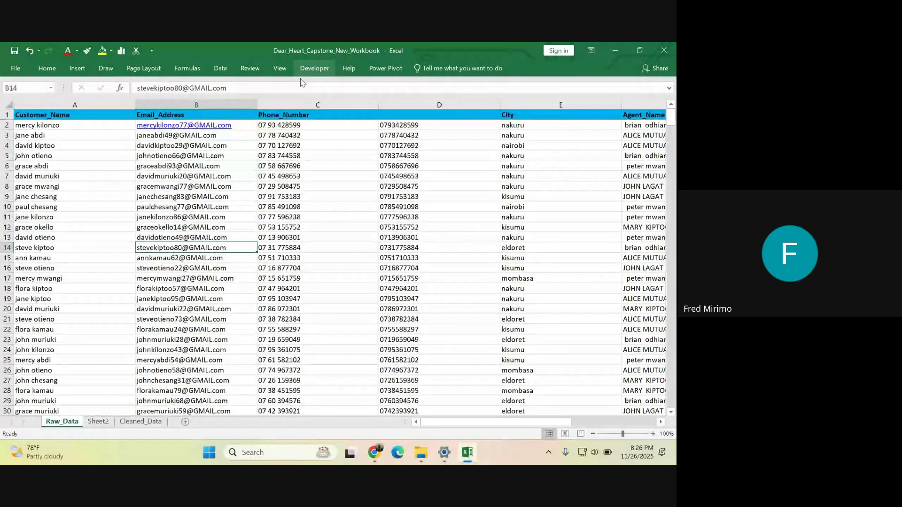
right_click(289, 105)
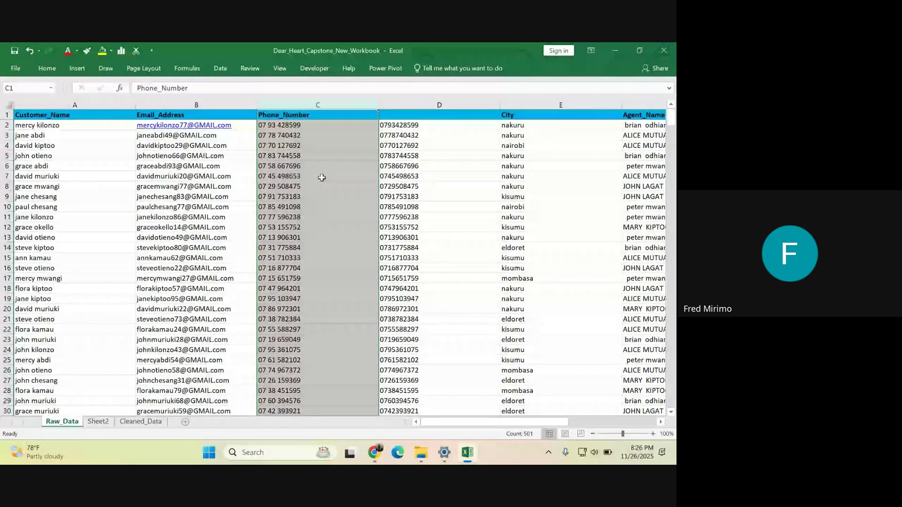
left_click(320, 185)
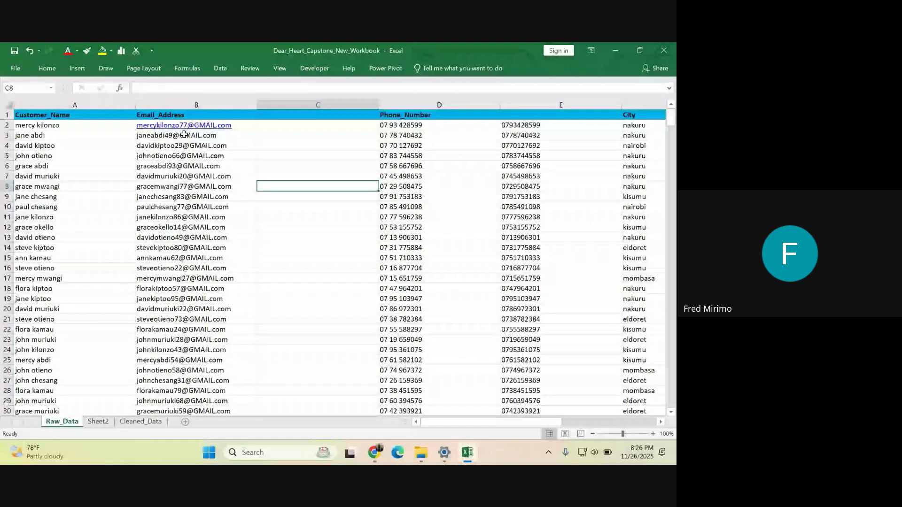
left_click(155, 136)
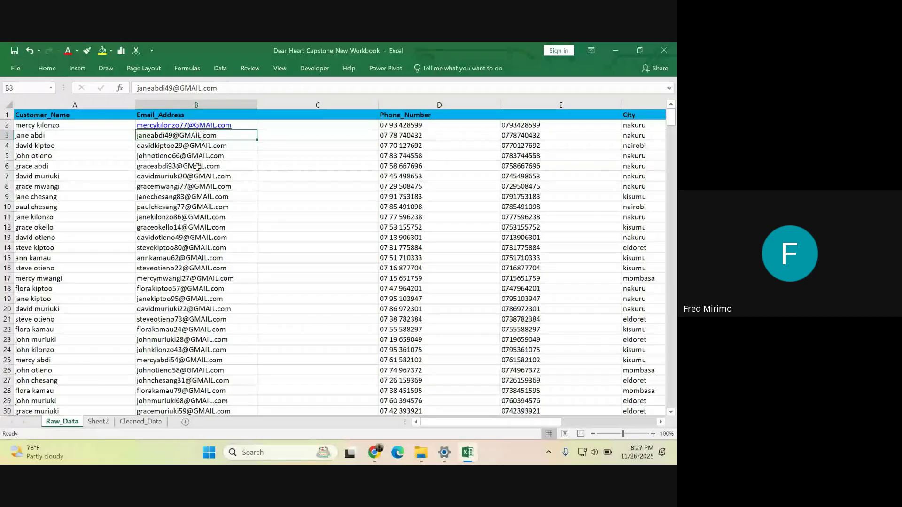
- Enter =LOWER(B2) in C2 to show the first customer's email in lowercase
left_click(293, 124)
left_click(289, 184)
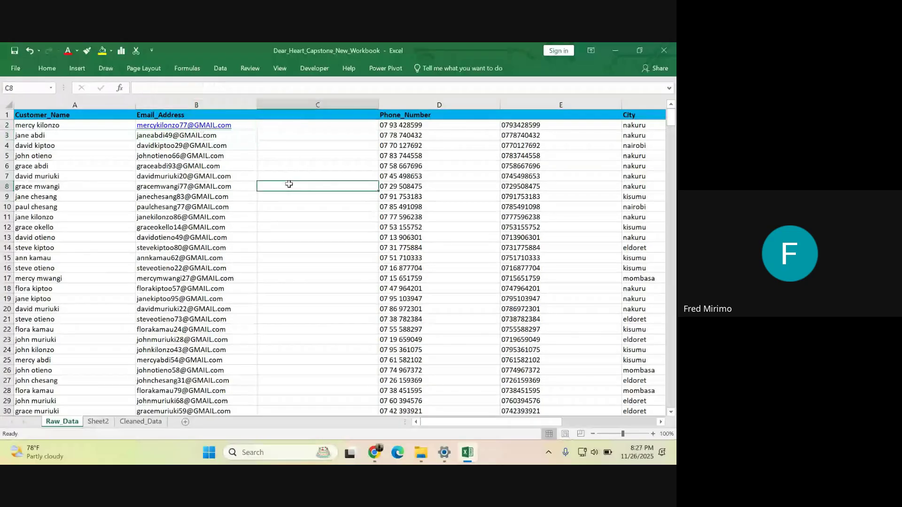
left_click(282, 233)
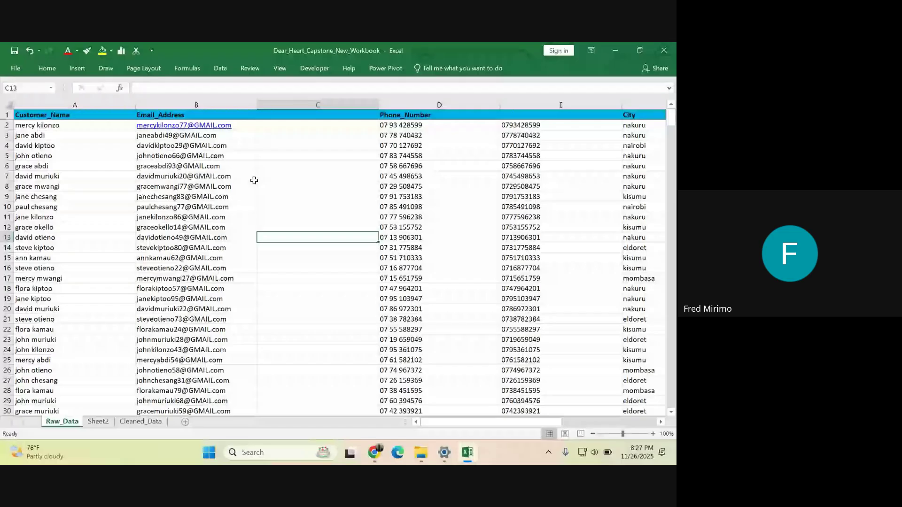
left_click(285, 125)
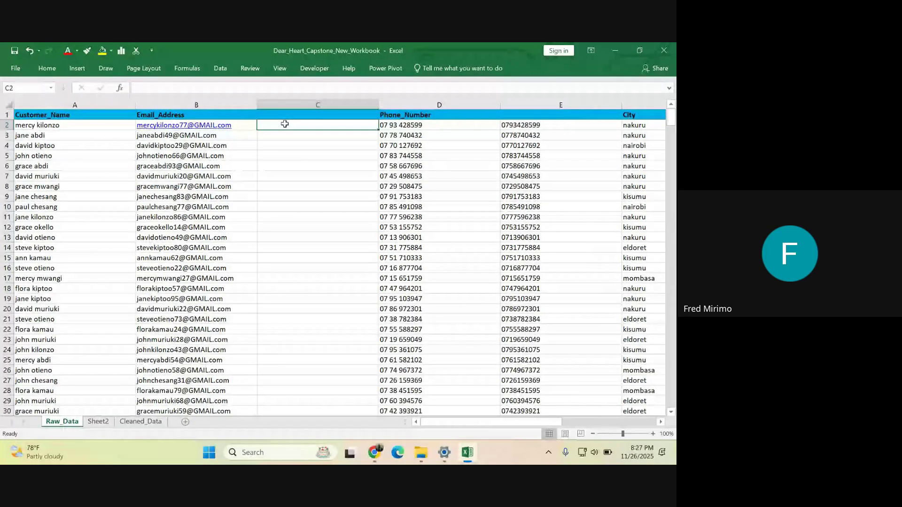
type("=")
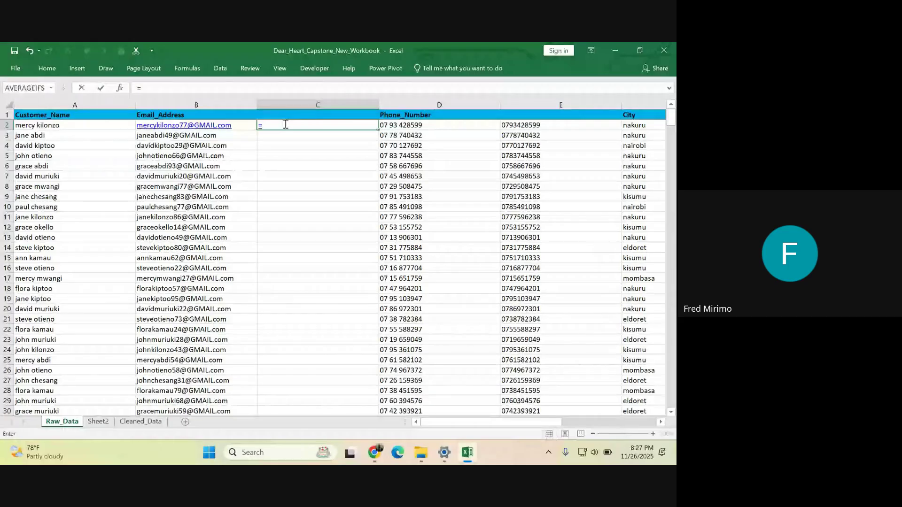
type("l")
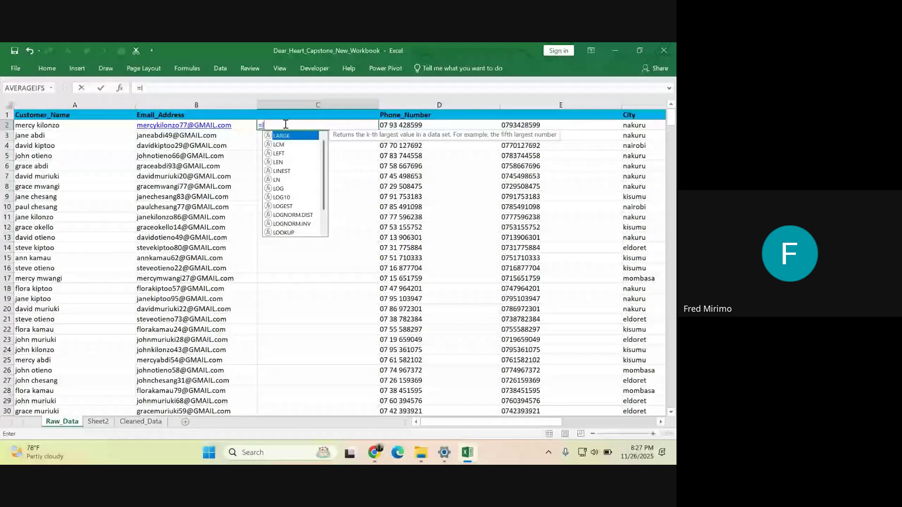
type("o")
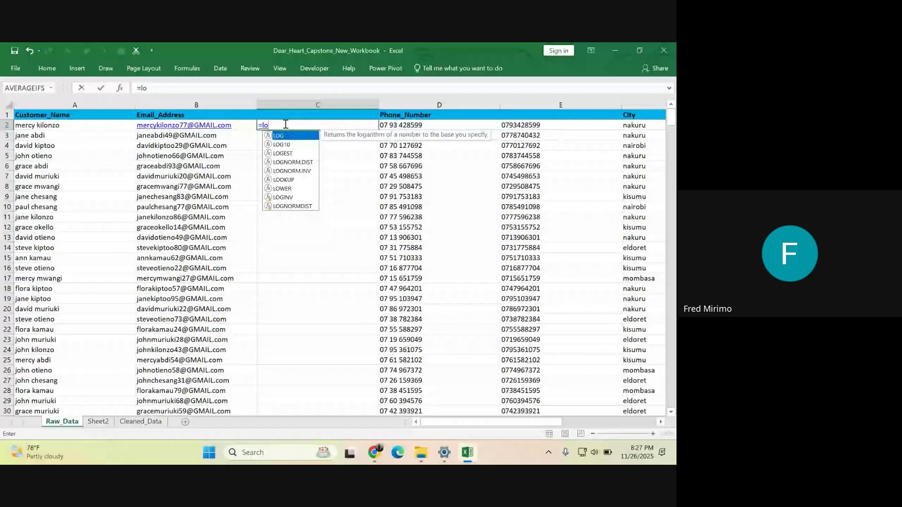
type("w")
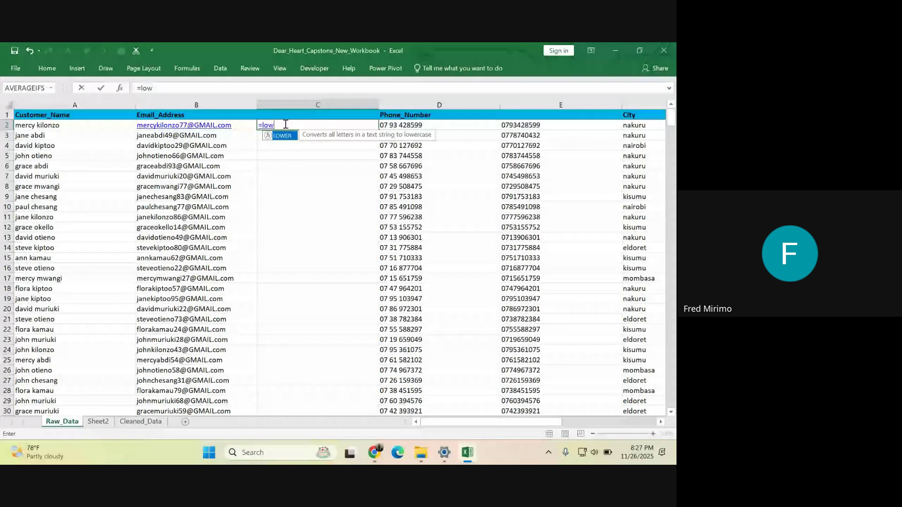
type("er")
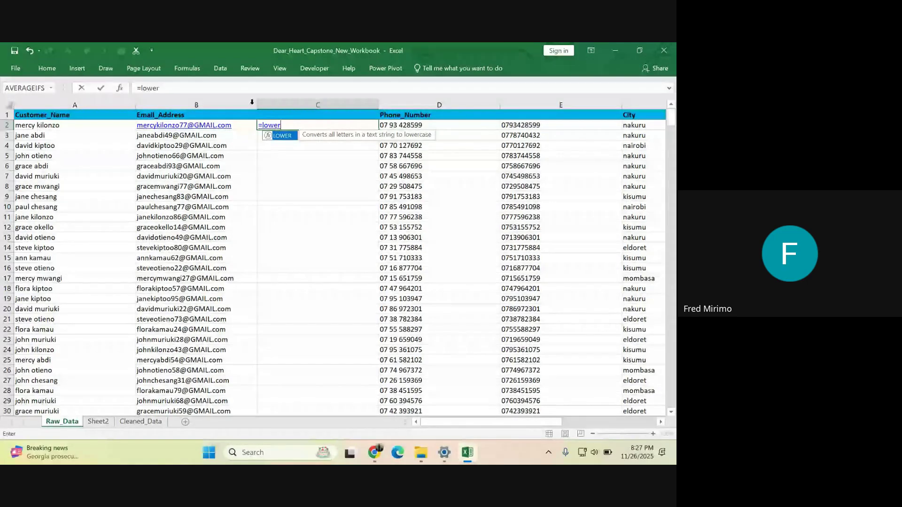
double_click(288, 136)
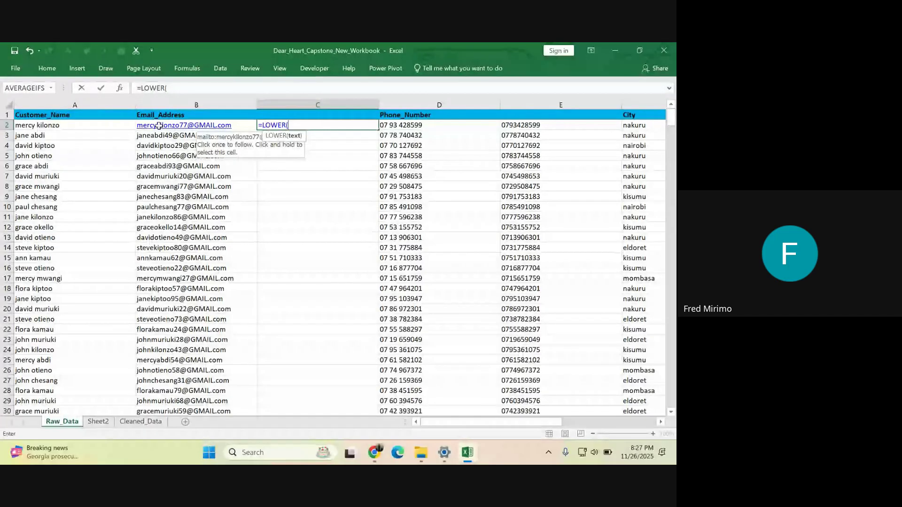
left_click(159, 125)
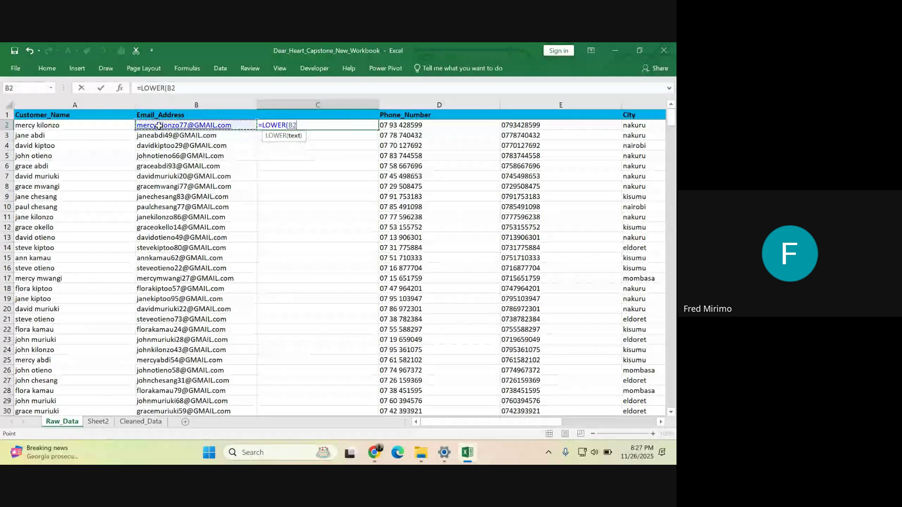
type(")")
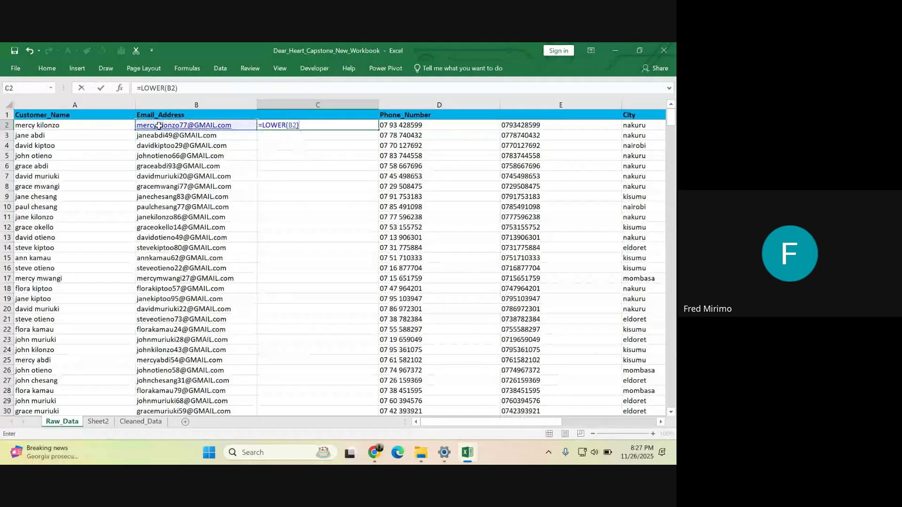
key("Return")
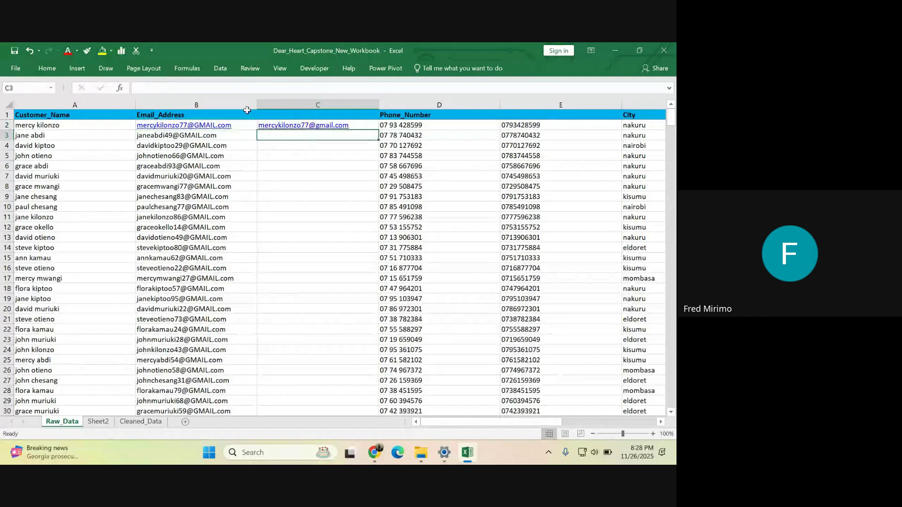
- Fill the LOWER formula from C2 down through all 500 rows
left_click(298, 177)
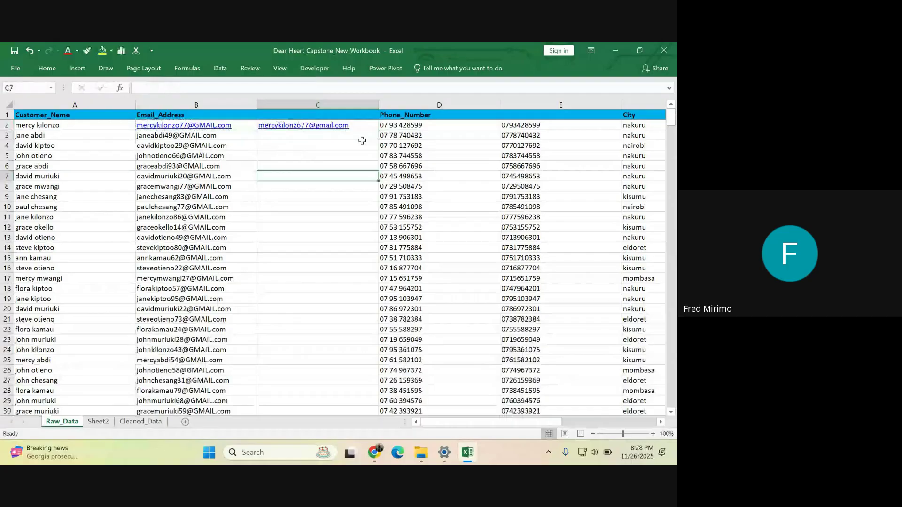
left_click(314, 125)
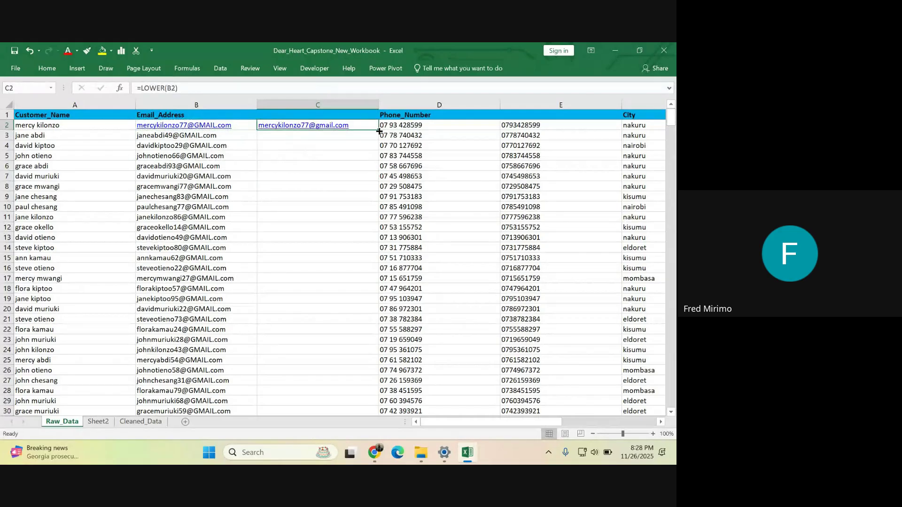
double_click(379, 132)
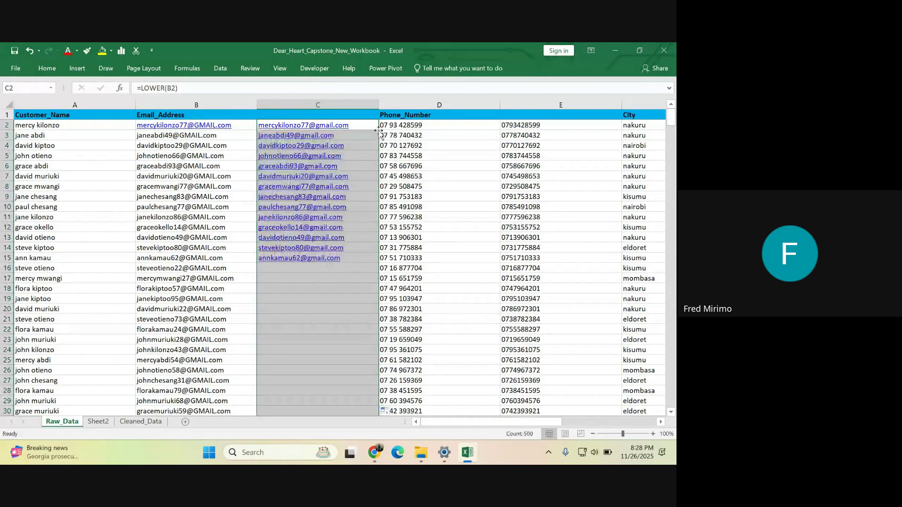
- Verify the lowercase email formulas in column C, then go to Sheet2's text-function list
scroll(328, 241, "down", 5)
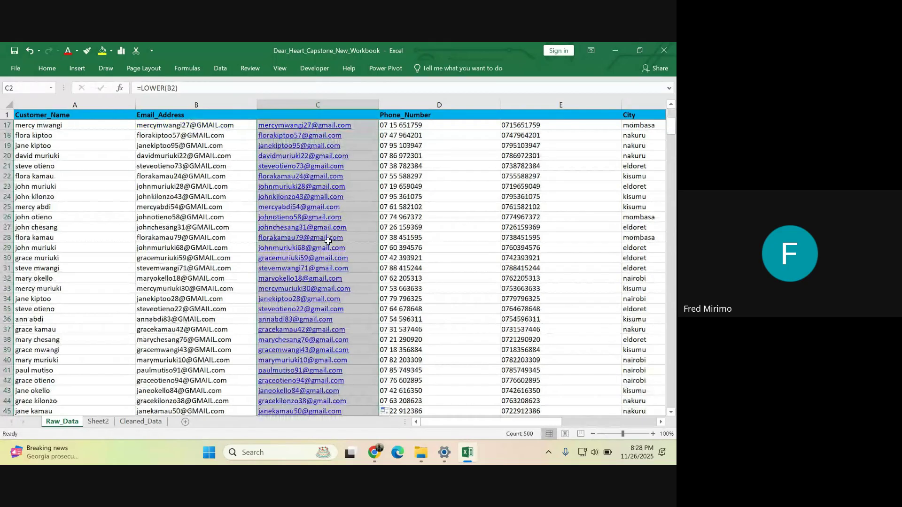
scroll(328, 241, "down", 20)
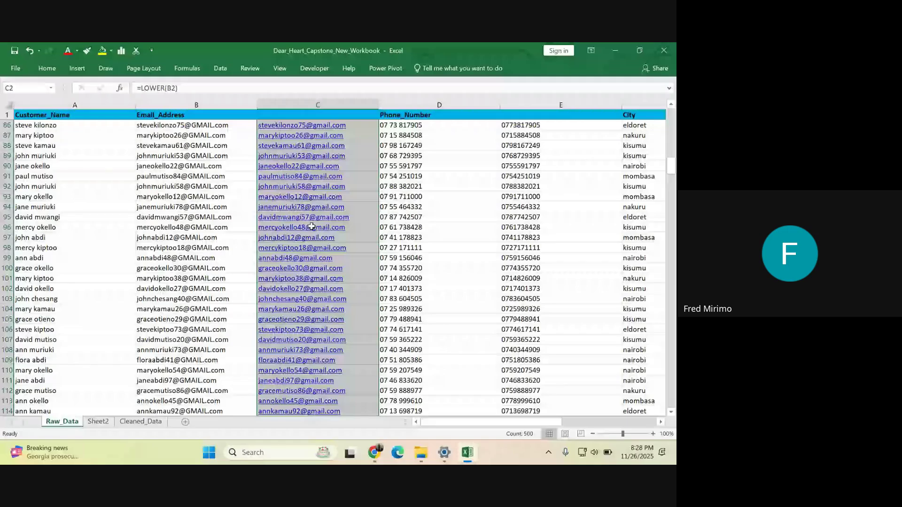
scroll(312, 227, "down", 1)
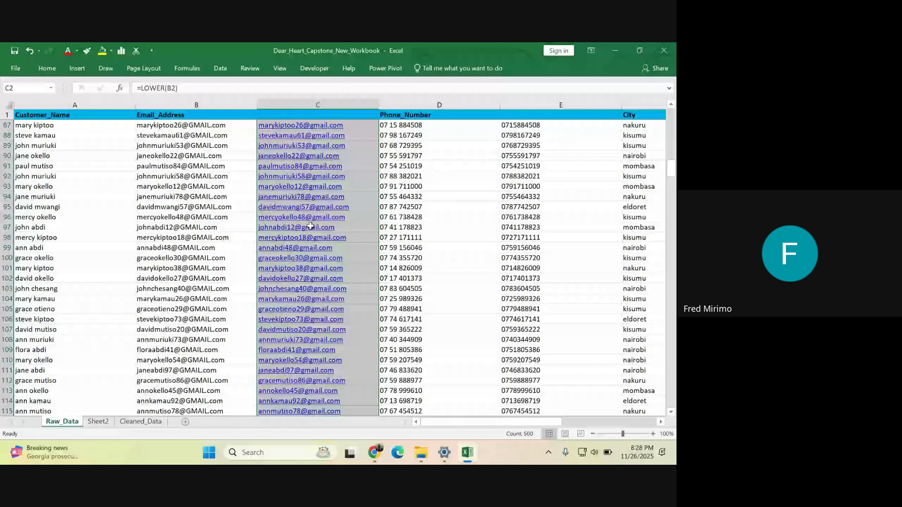
scroll(311, 226, "down", 10)
scroll(307, 218, "up", 18)
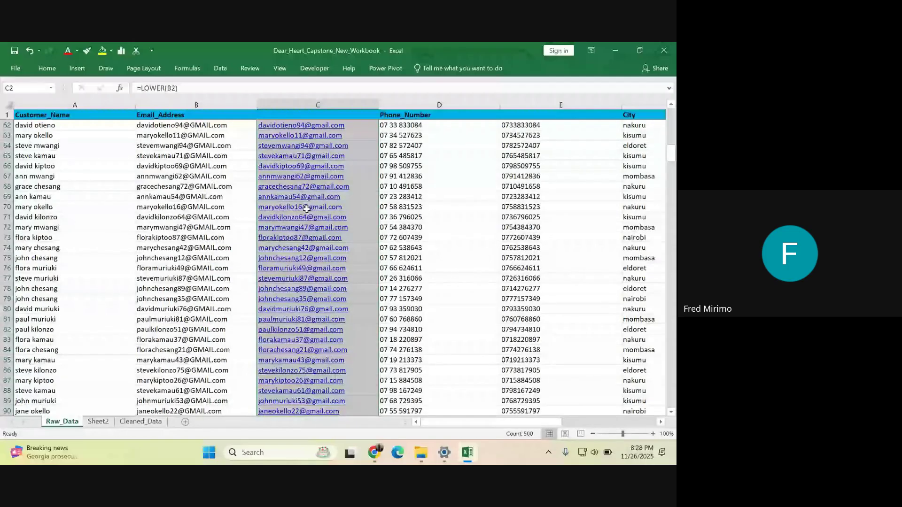
scroll(325, 157, "up", 20)
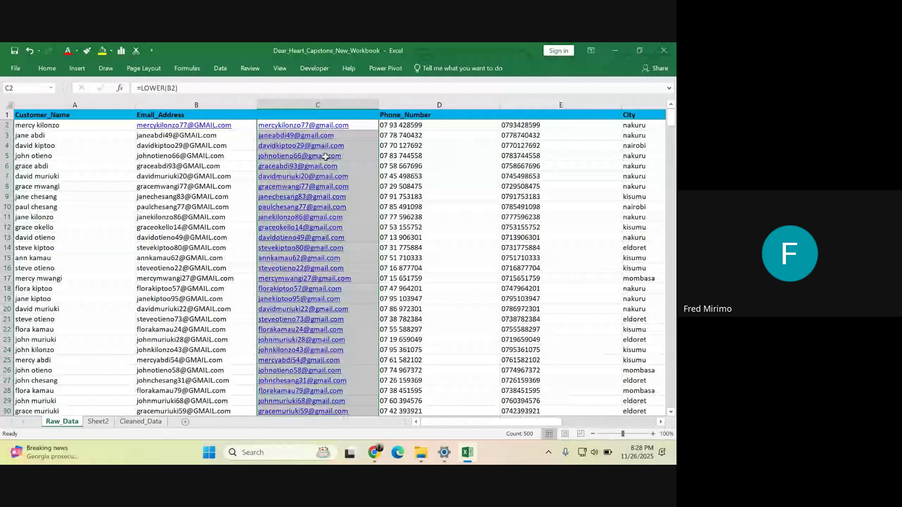
left_click(311, 136)
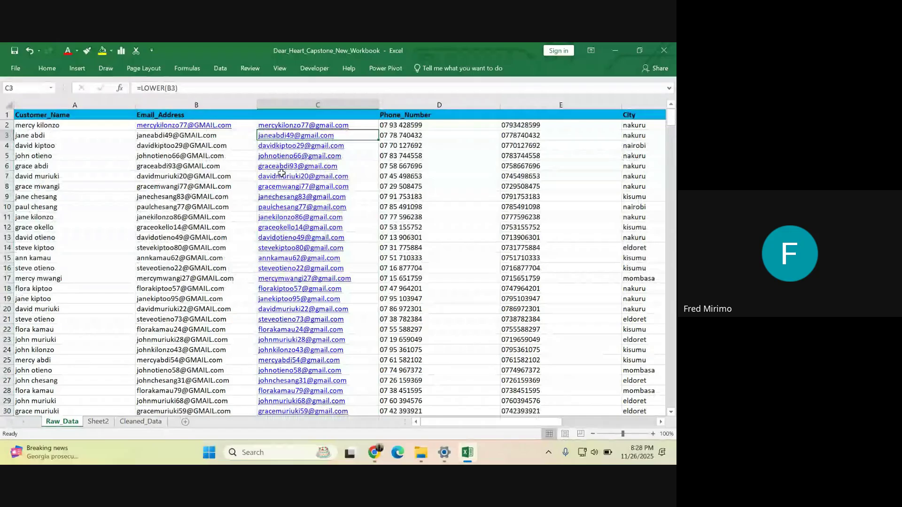
scroll(304, 240, "down", 9)
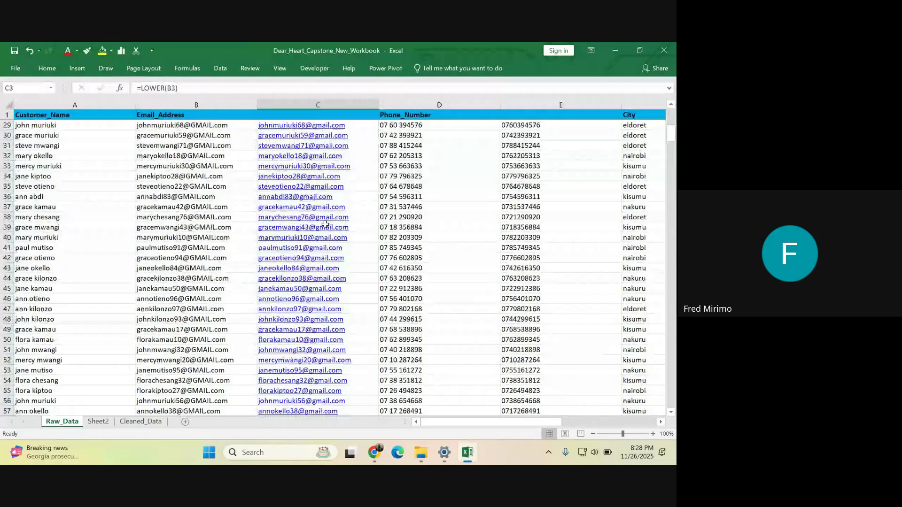
scroll(325, 224, "up", 7)
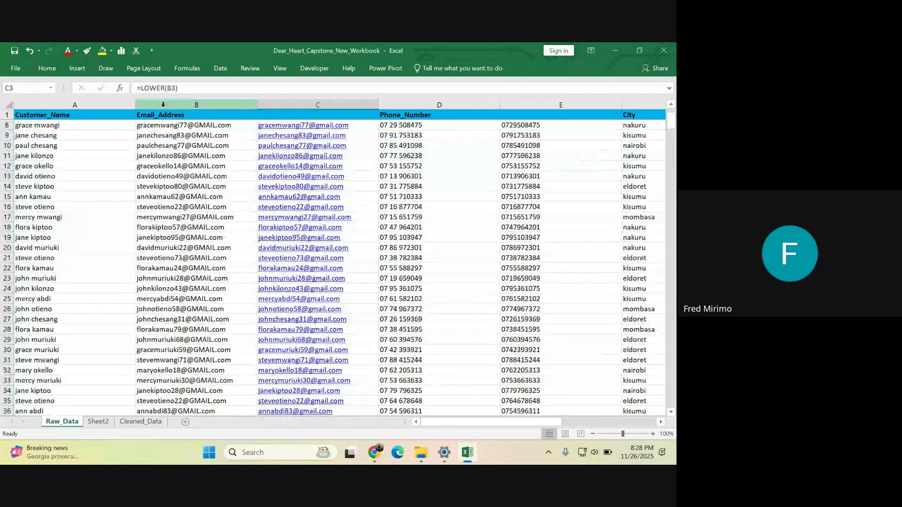
left_click(273, 157)
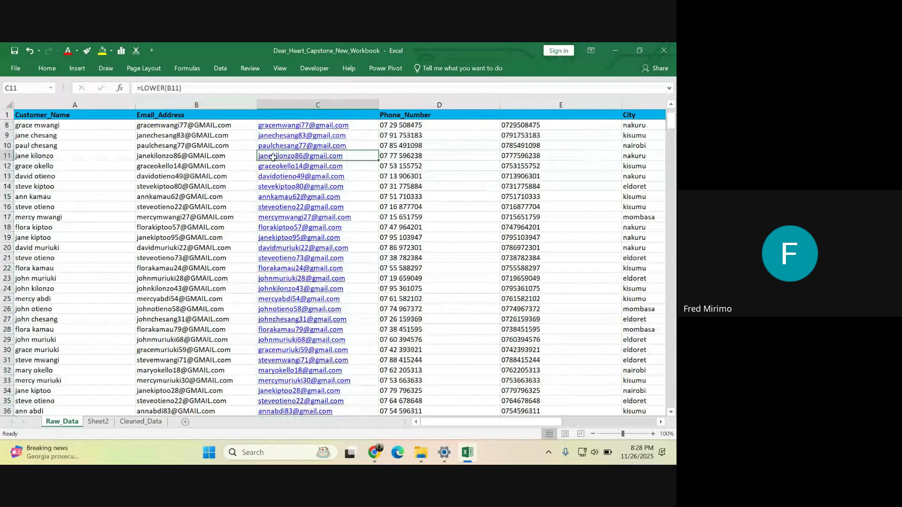
left_click(99, 422)
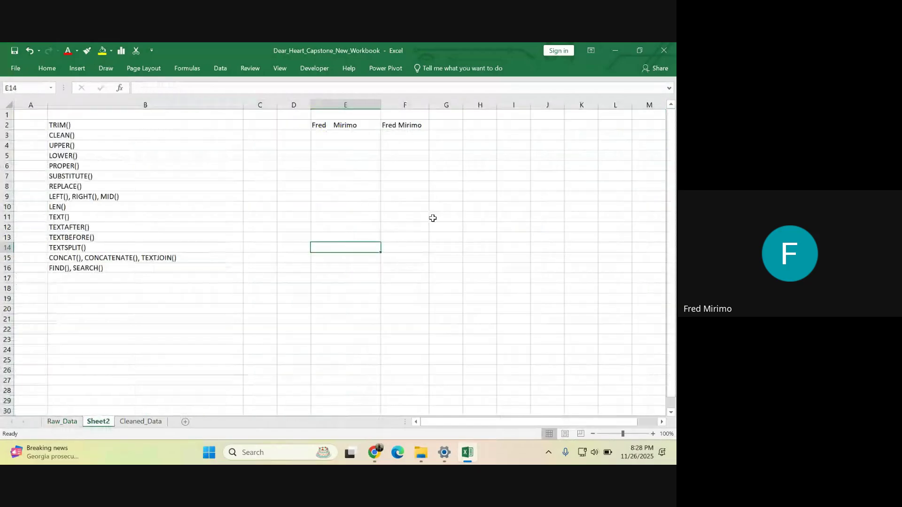
- Highlight TRIM() through PROPER() in Sheet2's B2:B6, then return to Raw_Data
left_click(56, 124)
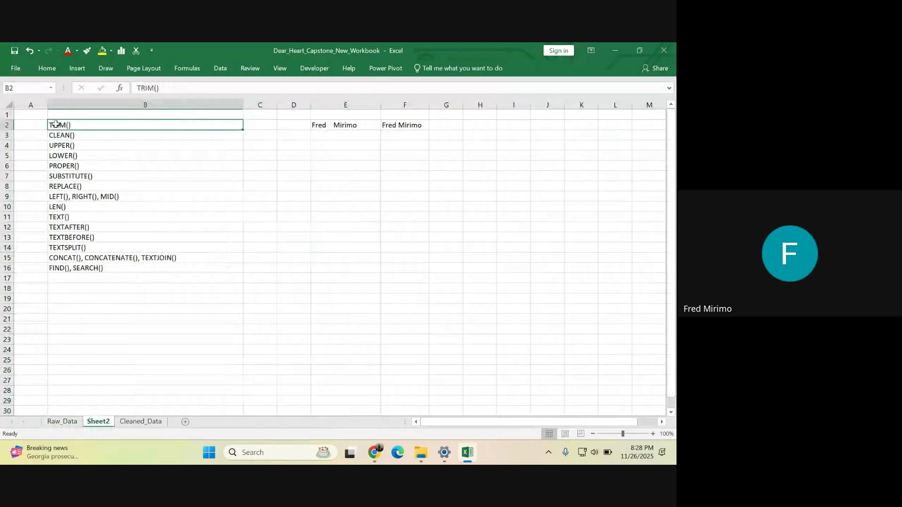
left_click_drag(56, 124, 87, 166)
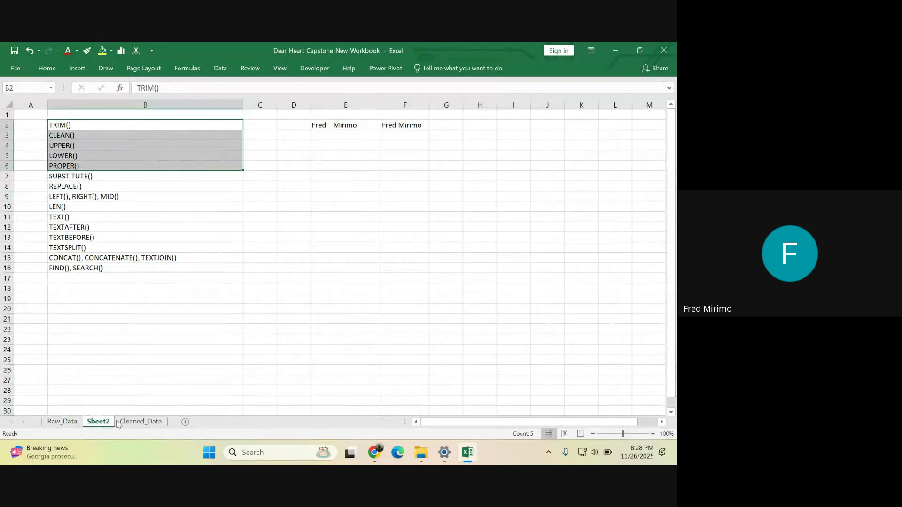
left_click(62, 421)
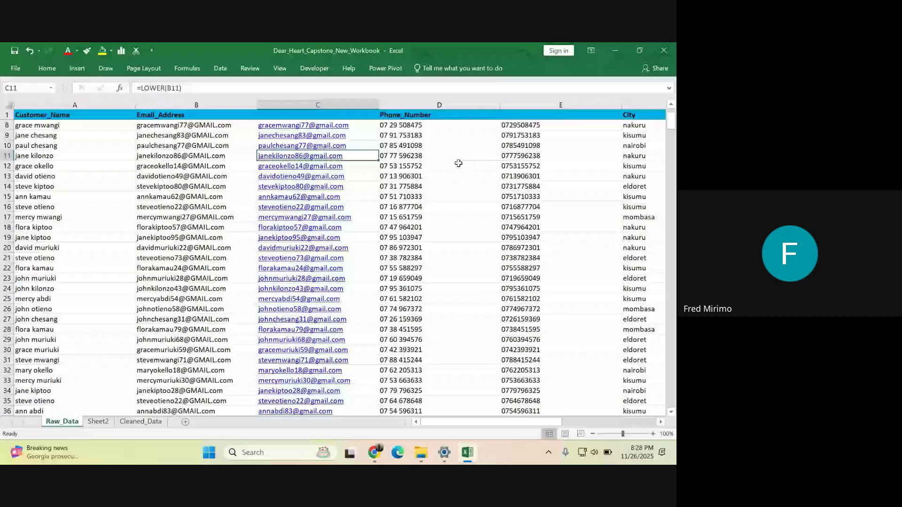
- Insert a blank column E ahead of the unspaced phone numbers
left_click(428, 125)
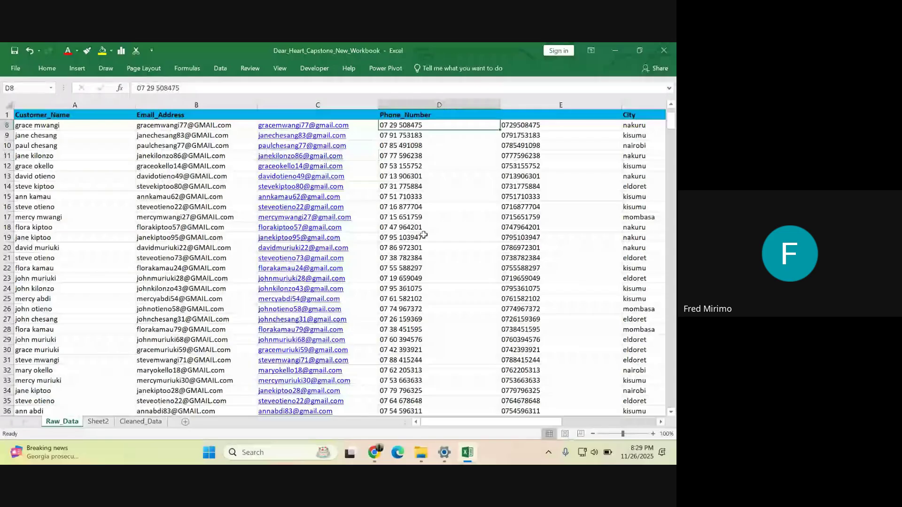
left_click(399, 309)
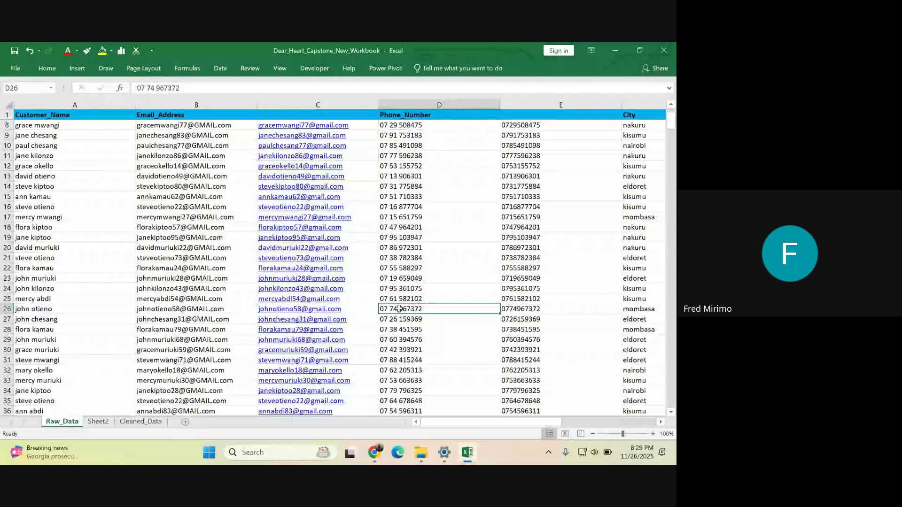
left_click(488, 125)
left_click(516, 102)
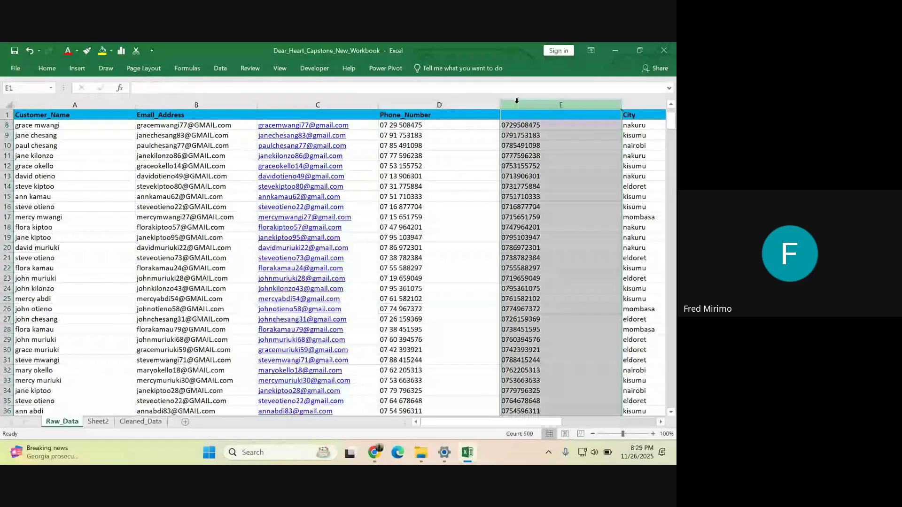
right_click(517, 102)
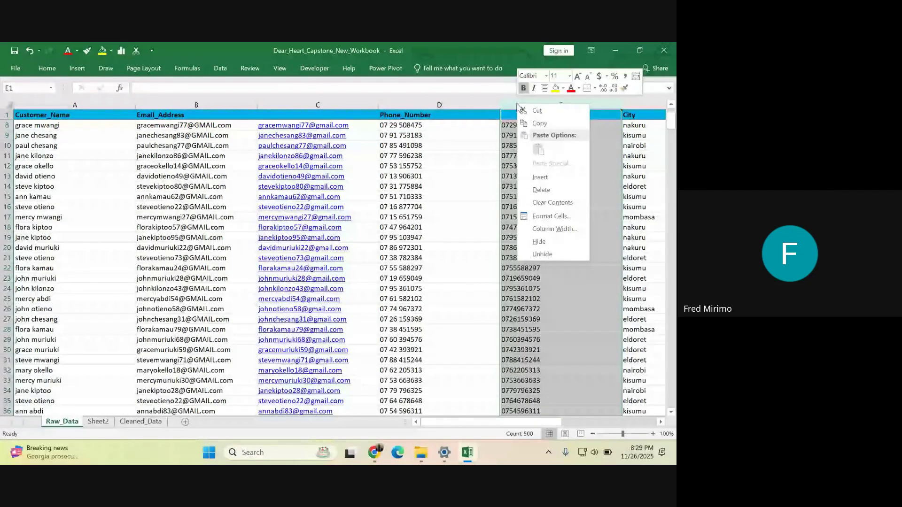
left_click(534, 178)
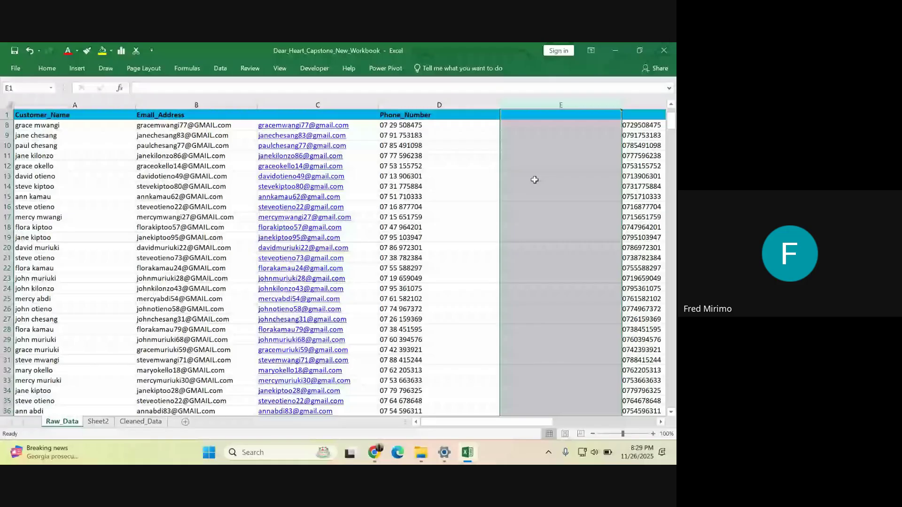
- Inspect the spaces between digit groups in D8's phone number in the formula bar
left_click_drag(413, 187, 400, 123)
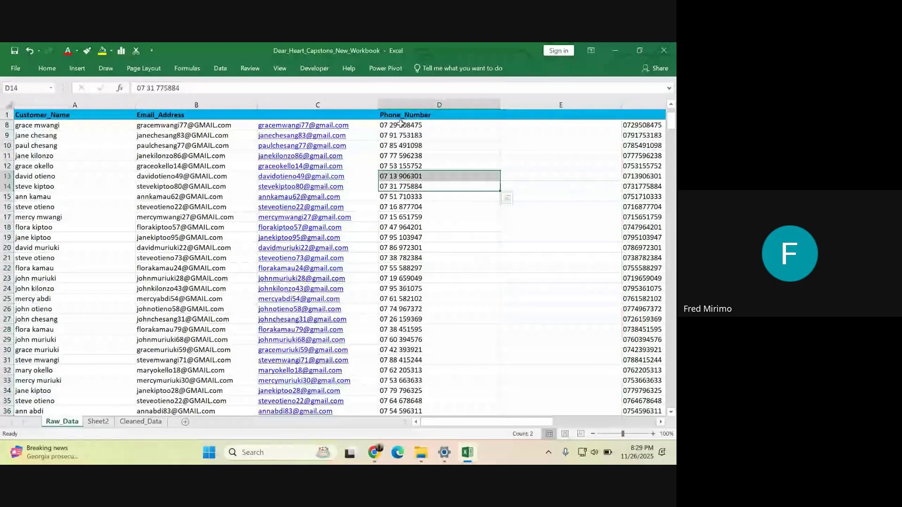
left_click(401, 123)
left_click(188, 88)
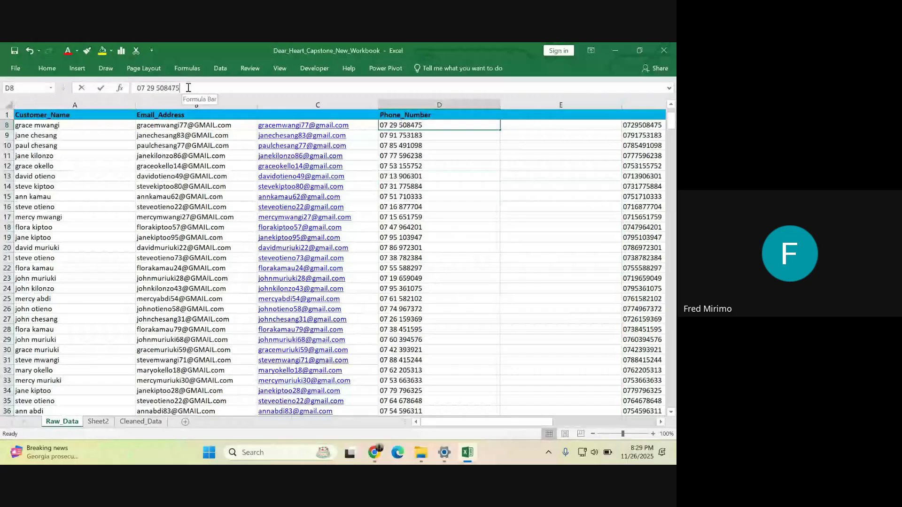
left_click(147, 88)
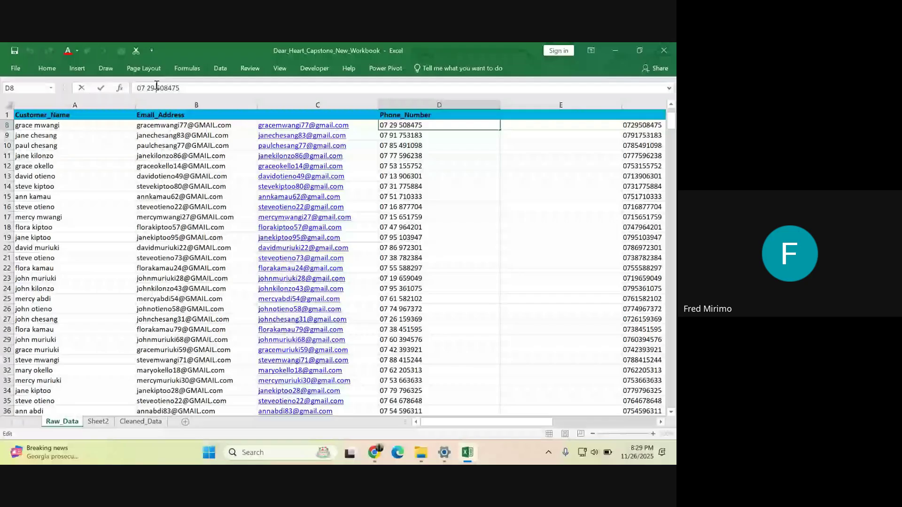
left_click(157, 86)
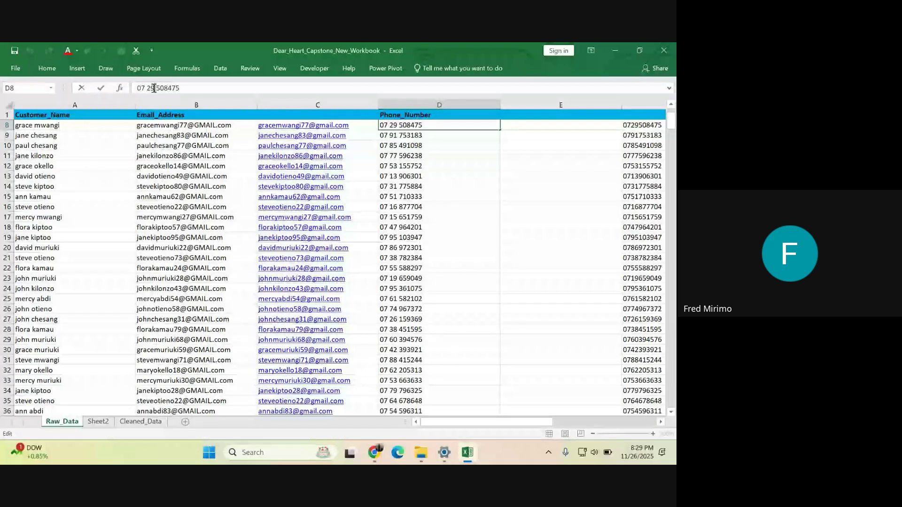
left_click_drag(154, 88, 156, 87)
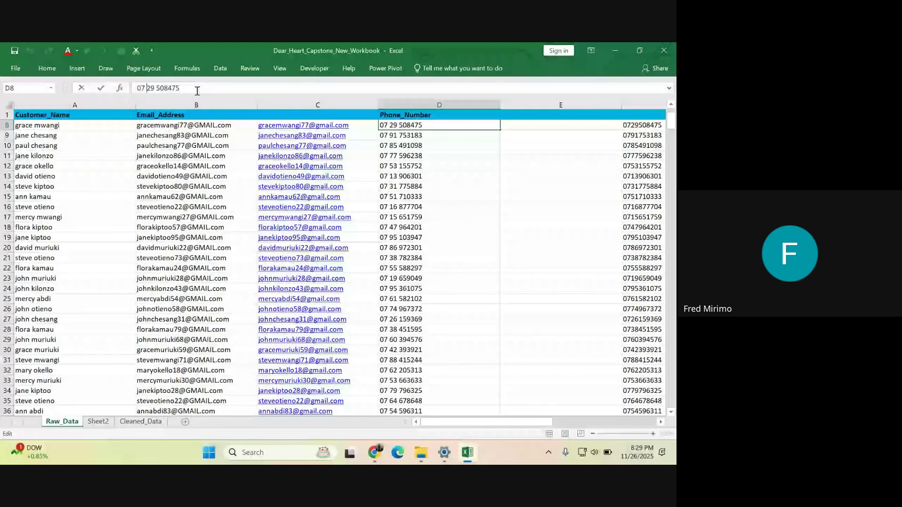
left_click_drag(198, 91, 135, 88)
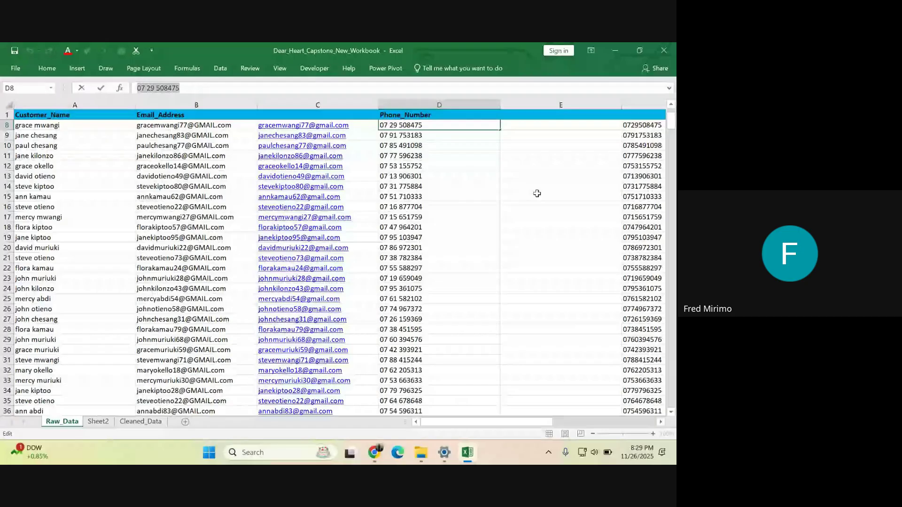
left_click(514, 126)
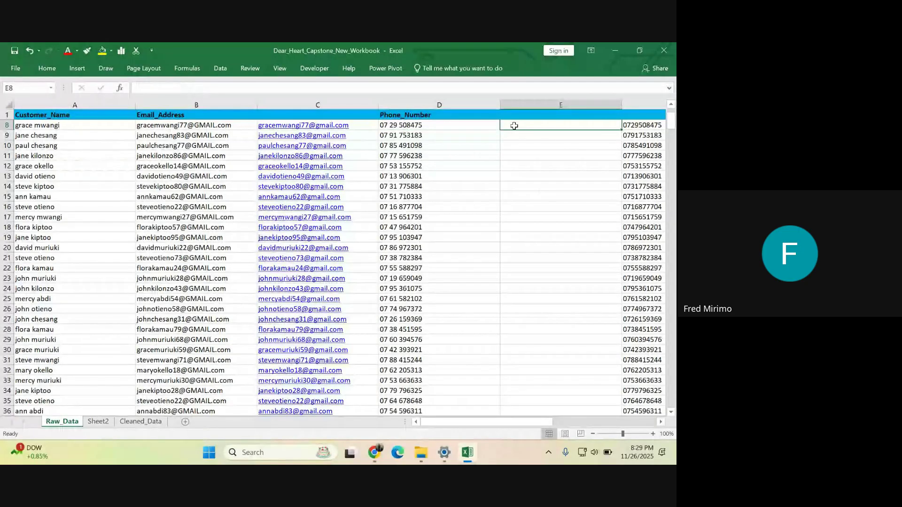
type("=")
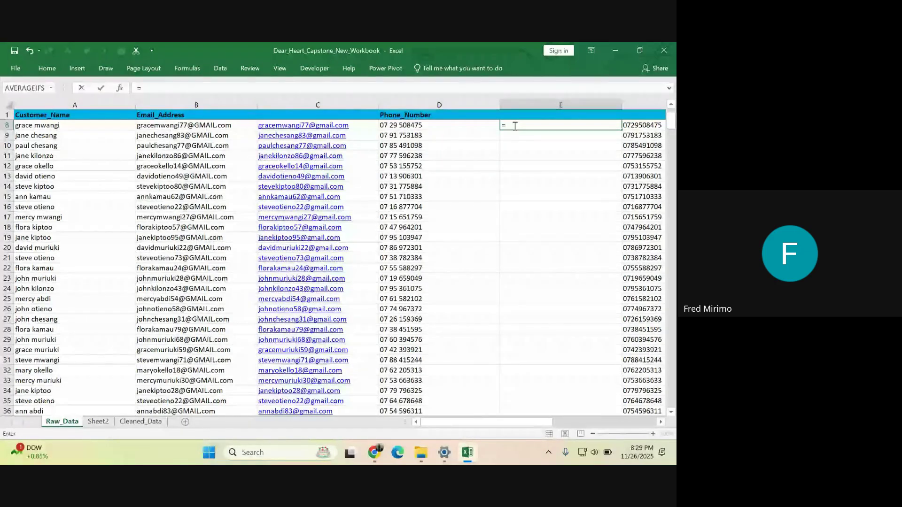
type("tr")
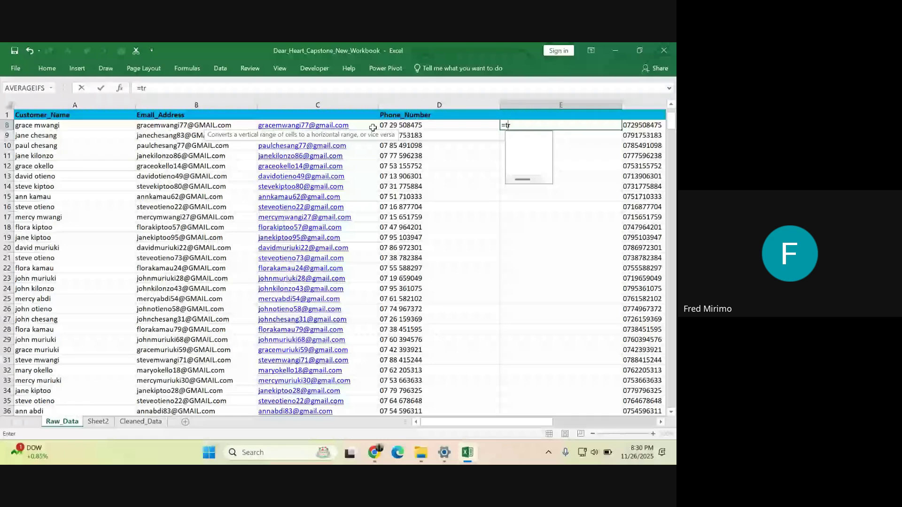
key("Escape")
left_click(383, 135)
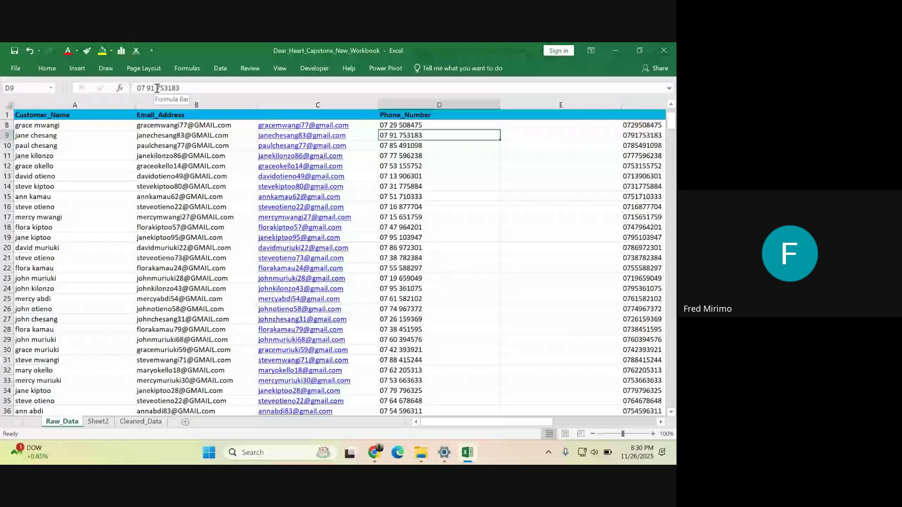
double_click(147, 89)
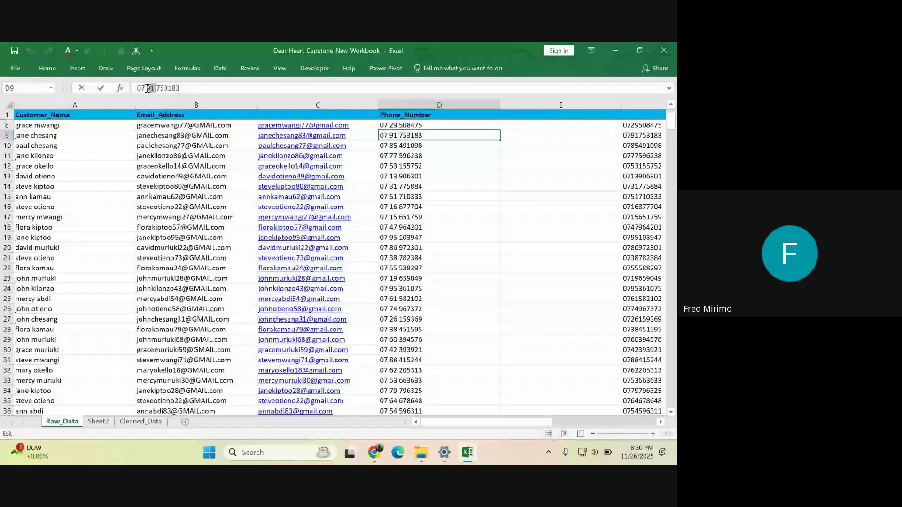
left_click(147, 88)
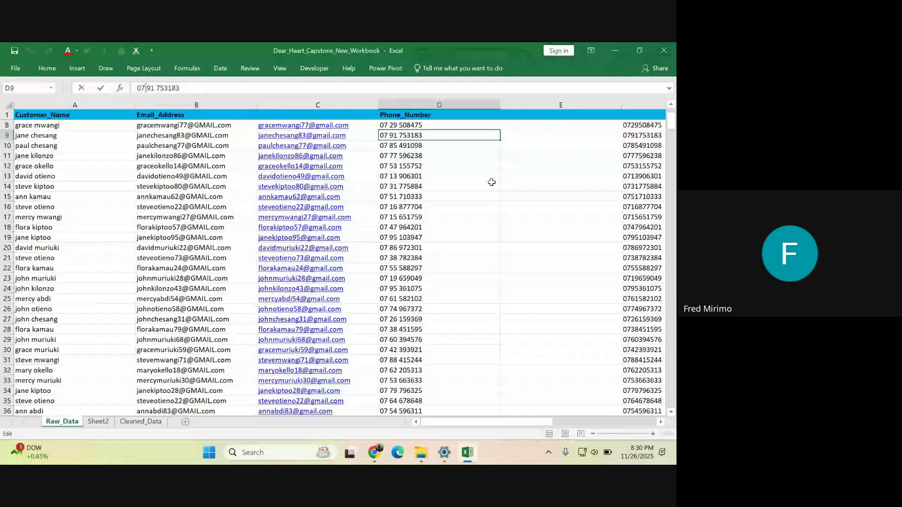
left_click(513, 123)
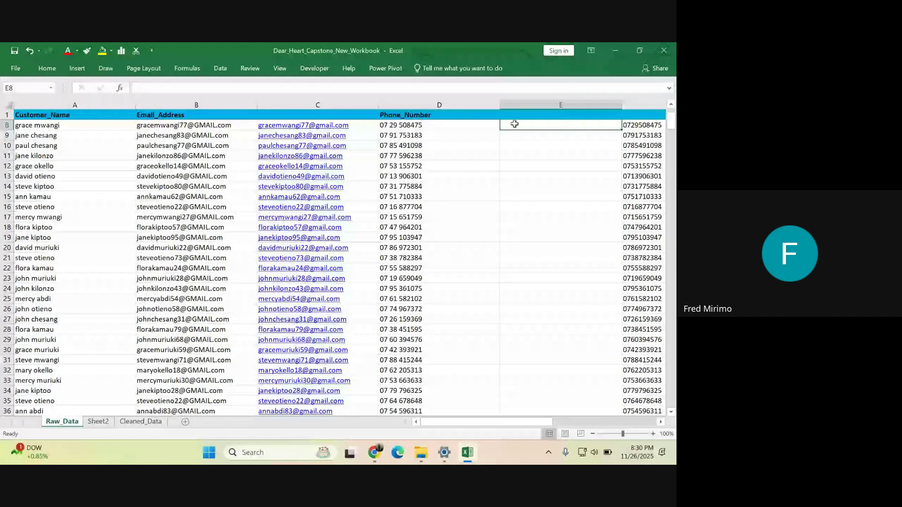
type("=")
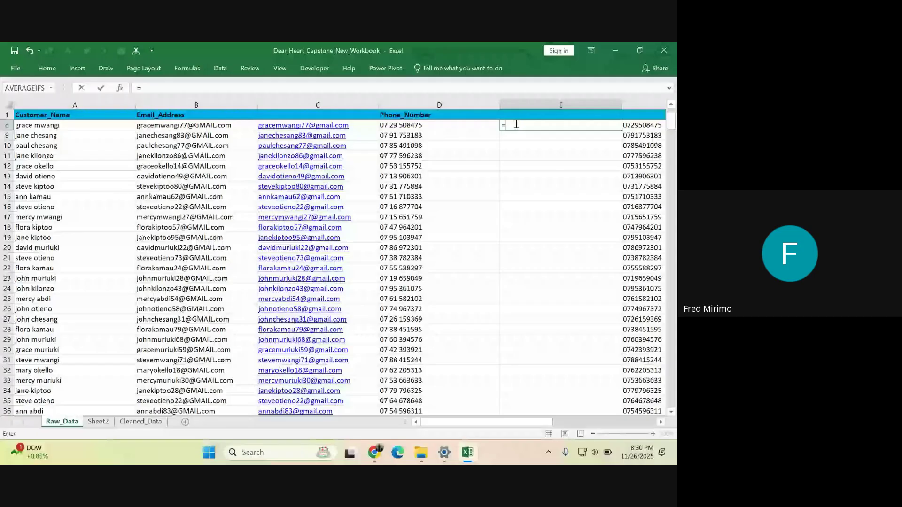
type("tr")
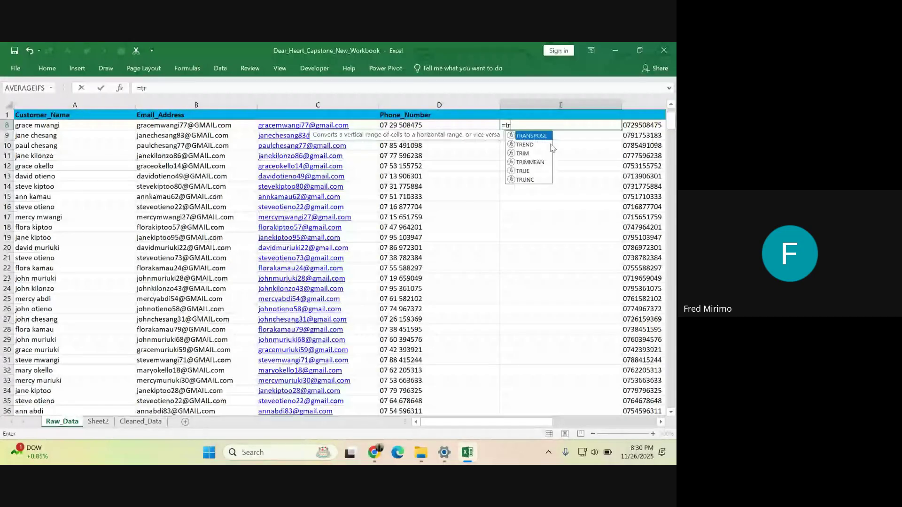
double_click(522, 153)
left_click(412, 123)
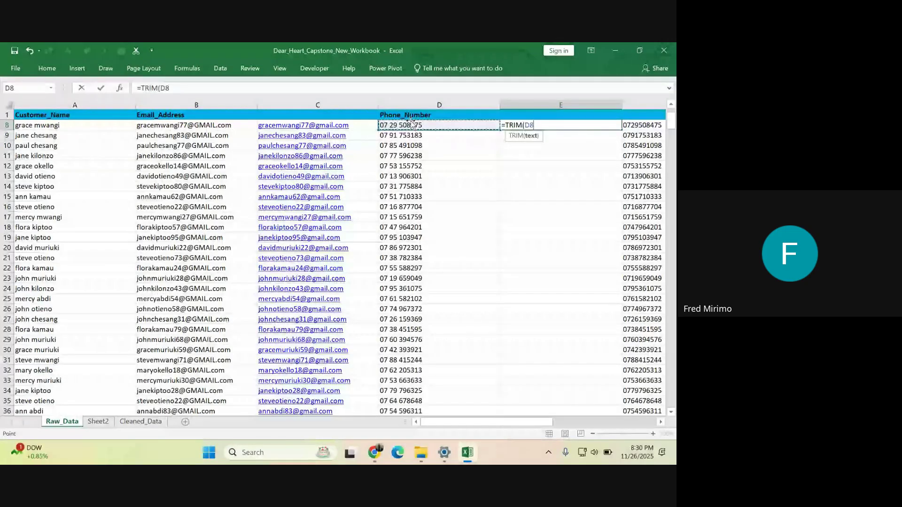
key("Return")
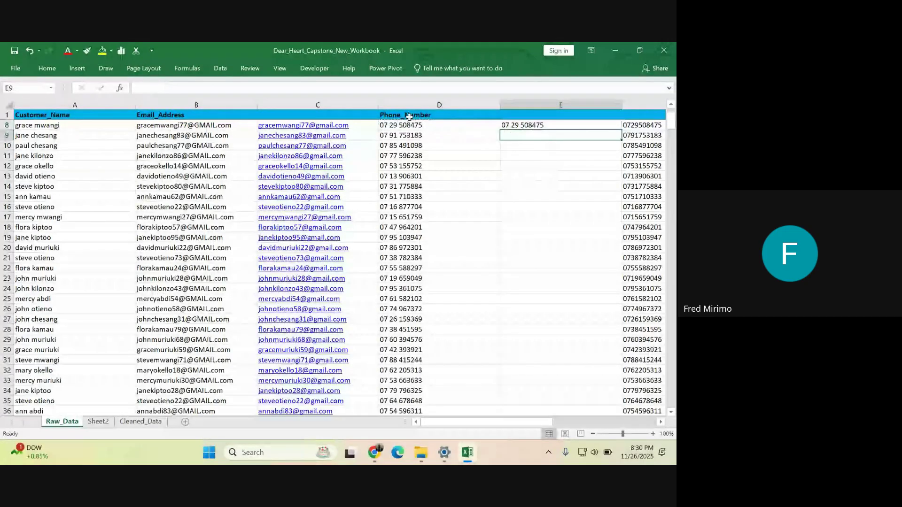
- Compare E8's TRIM result with D8's original phone number
key("Down")
key("Down")
key("Down")
key("Down")
key("Down")
key("Down")
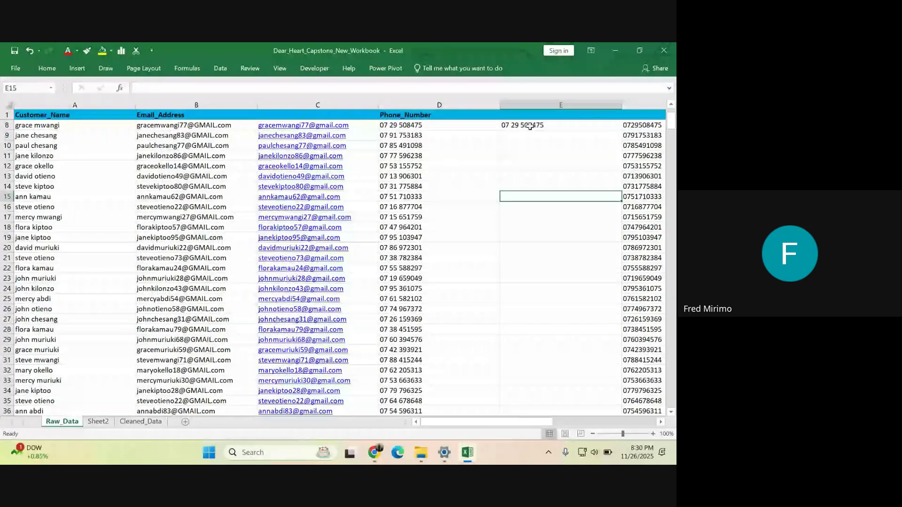
left_click(530, 126)
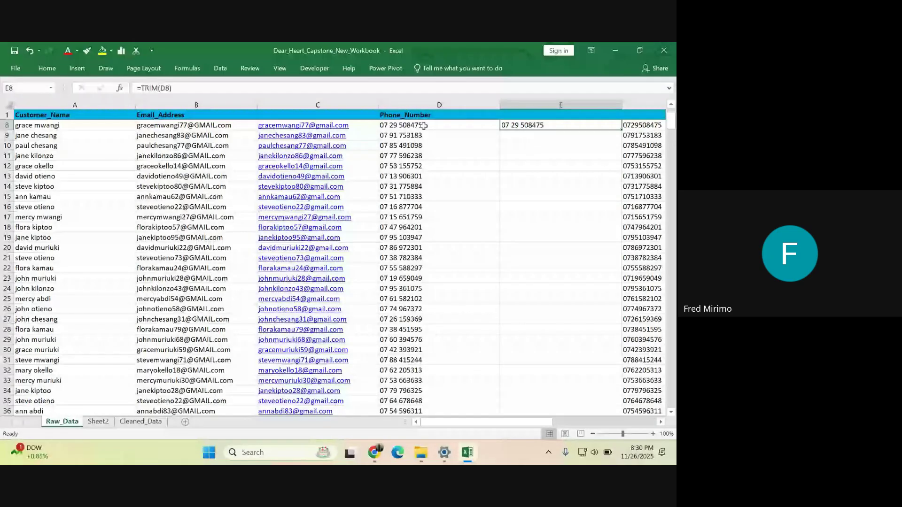
left_click(424, 126)
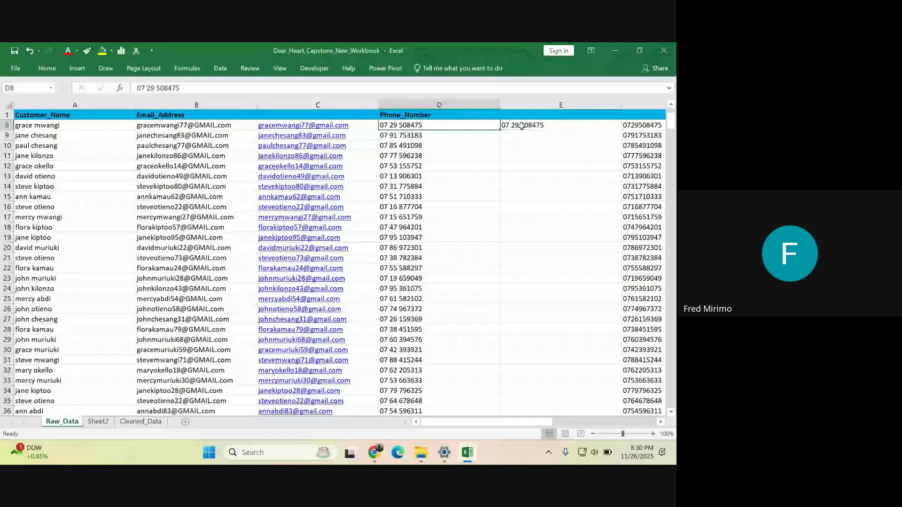
left_click(521, 125)
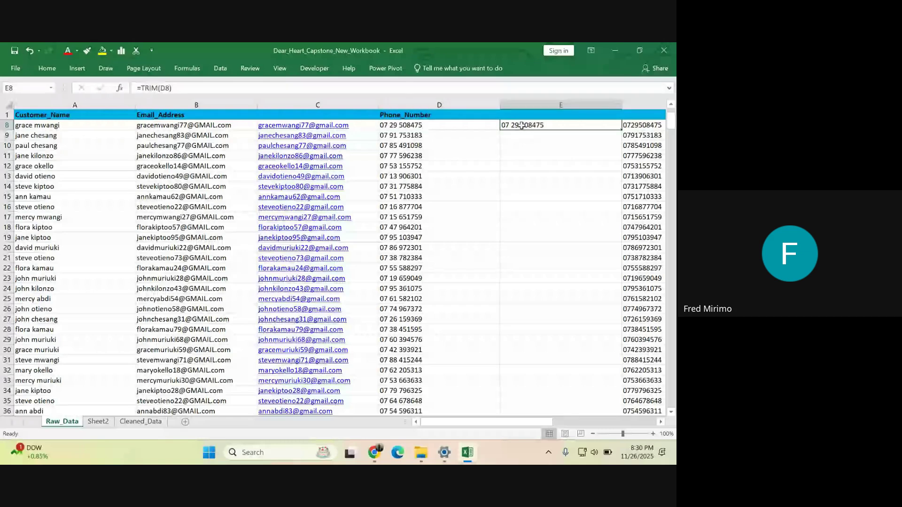
left_click(433, 126)
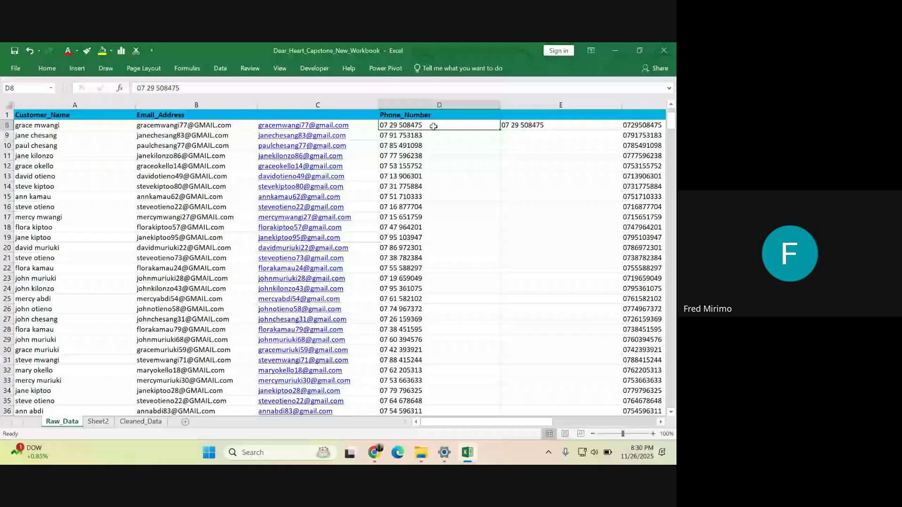
key("Right")
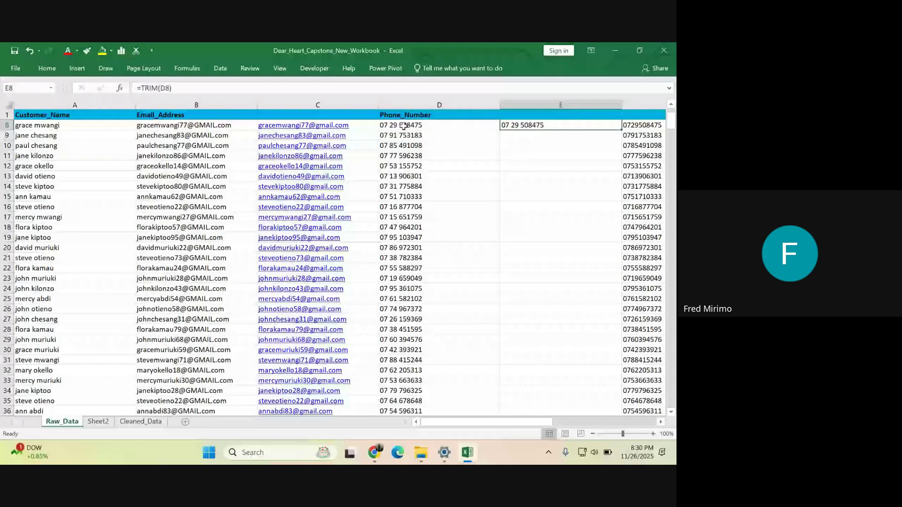
- Review column D phone numbers against the empty cells in column E
left_click(131, 105)
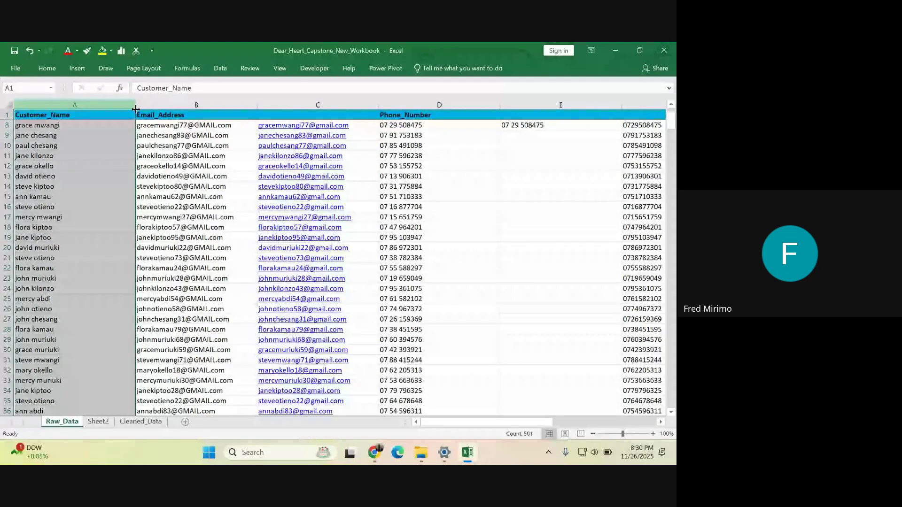
left_click(399, 105)
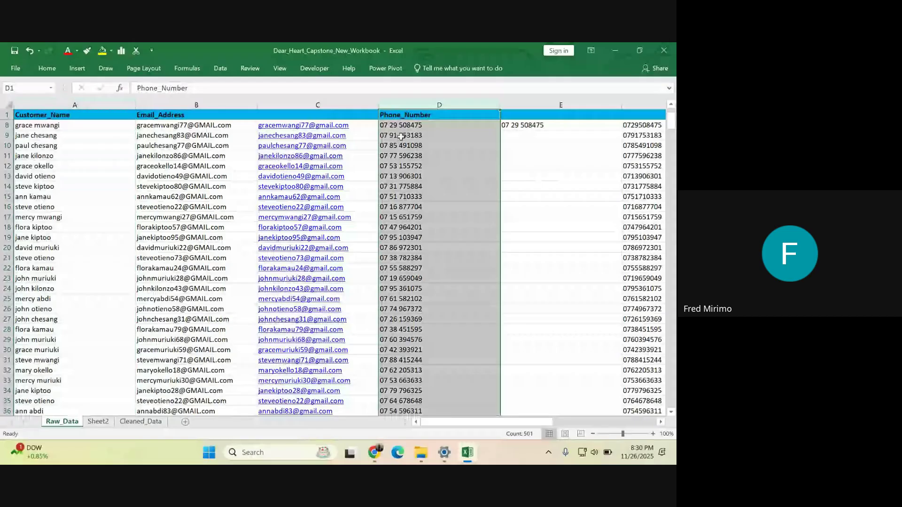
left_click(428, 187)
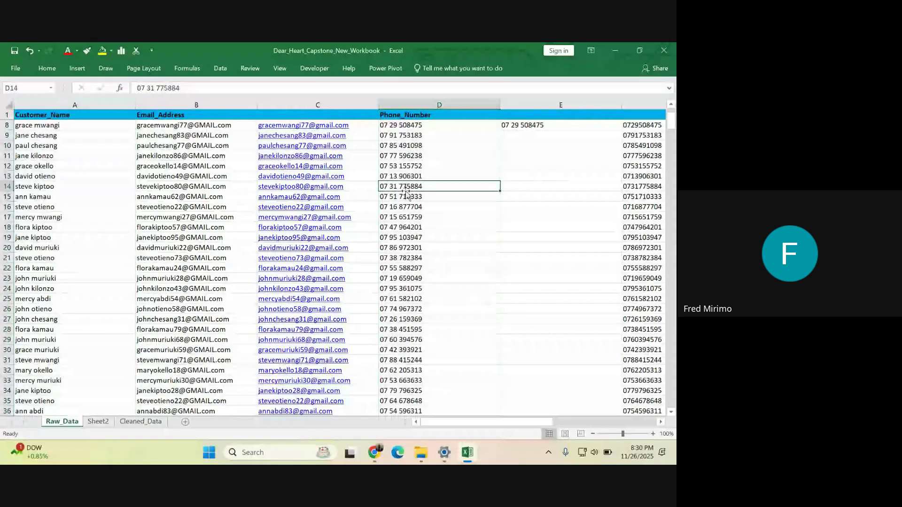
left_click(520, 125)
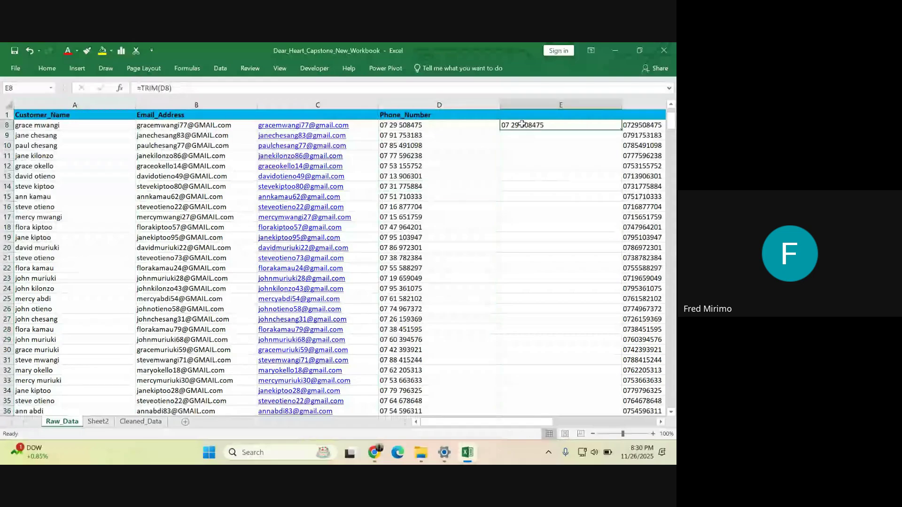
left_click(526, 216)
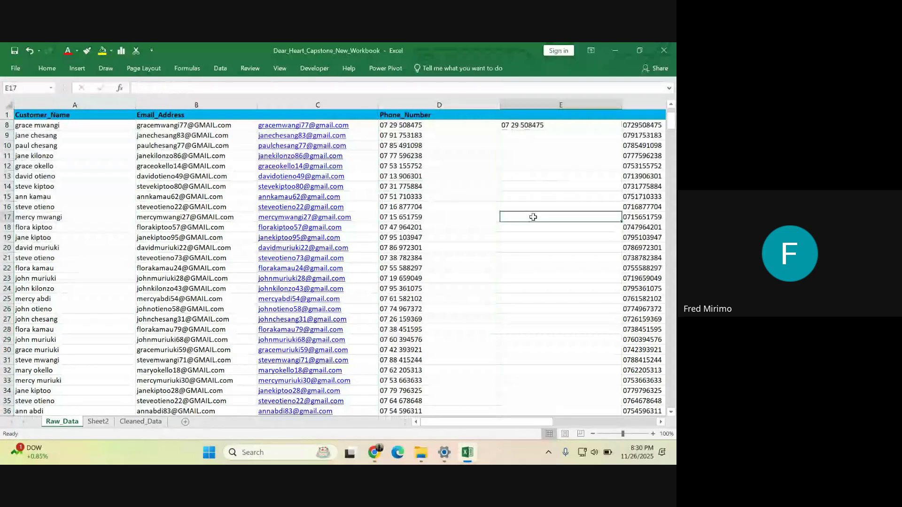
left_click(530, 123)
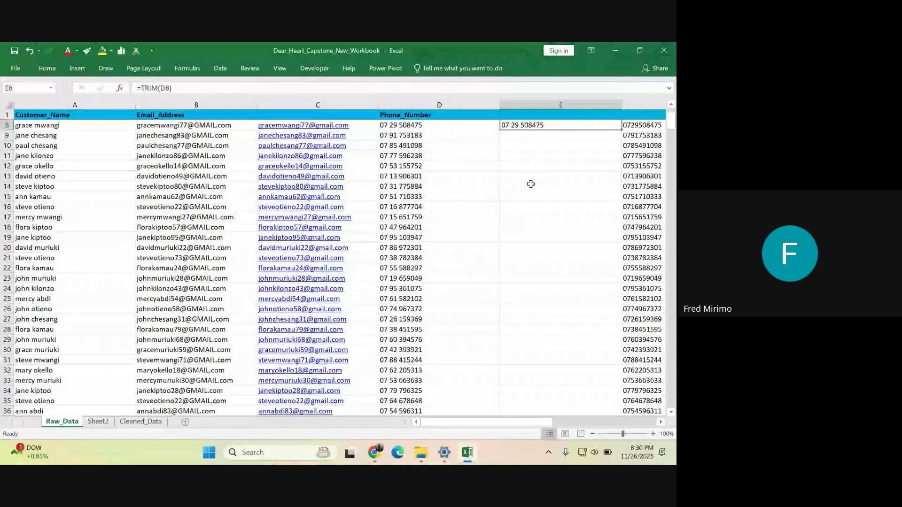
left_click(530, 184)
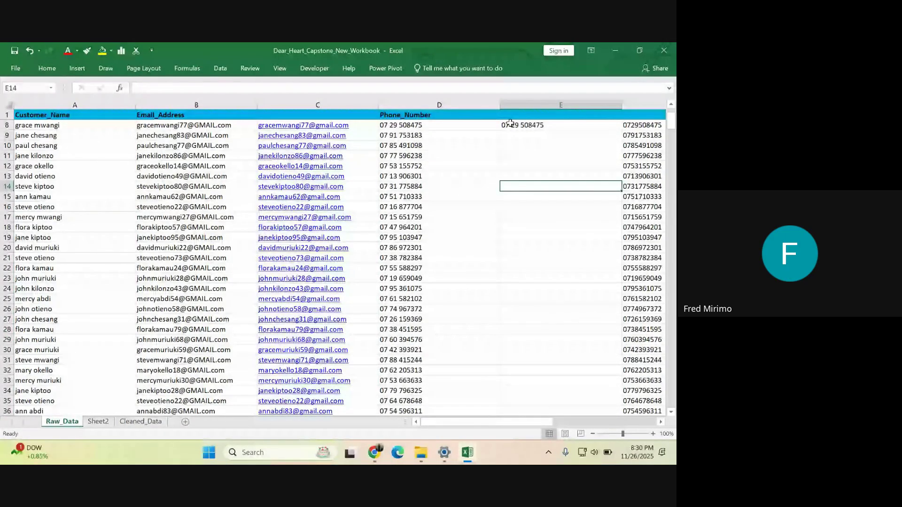
key("Down")
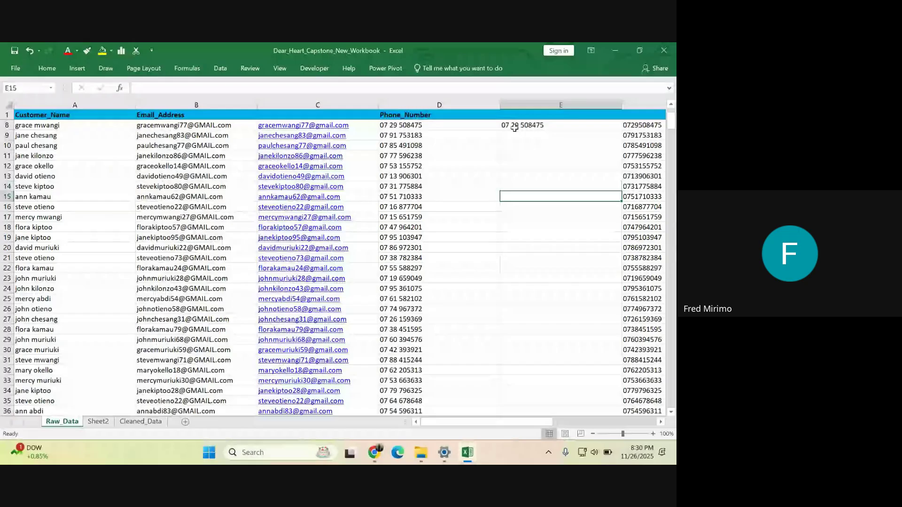
left_click(514, 126)
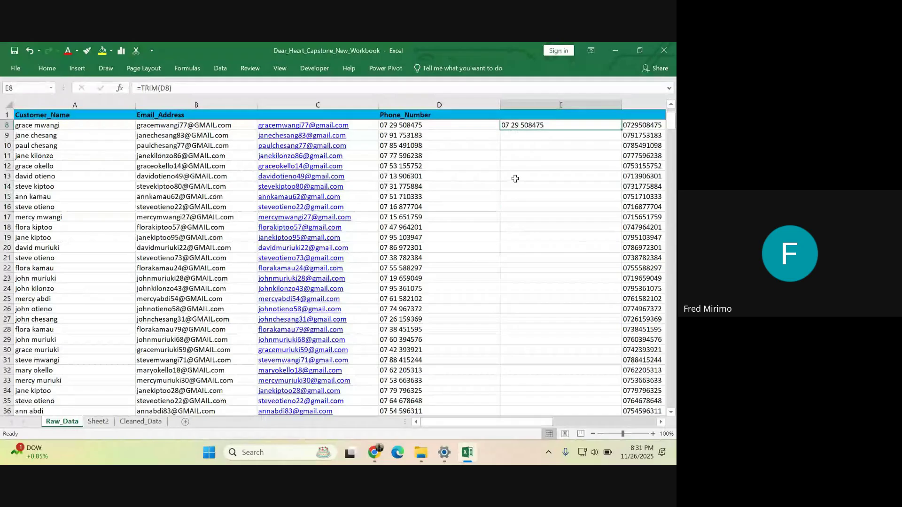
left_click(514, 196)
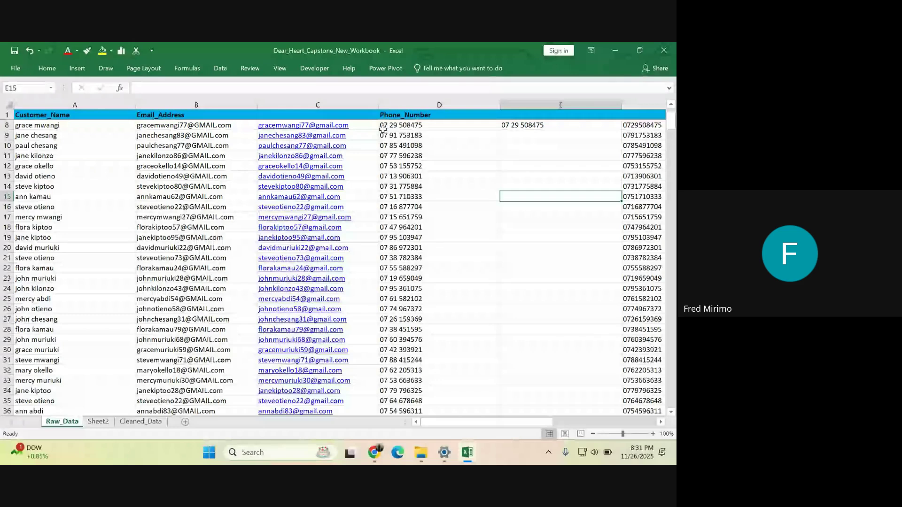
- Re-inspect Phone_Number values D8 to D19 alongside E8's TRIM formula
left_click(394, 105)
left_click(399, 126)
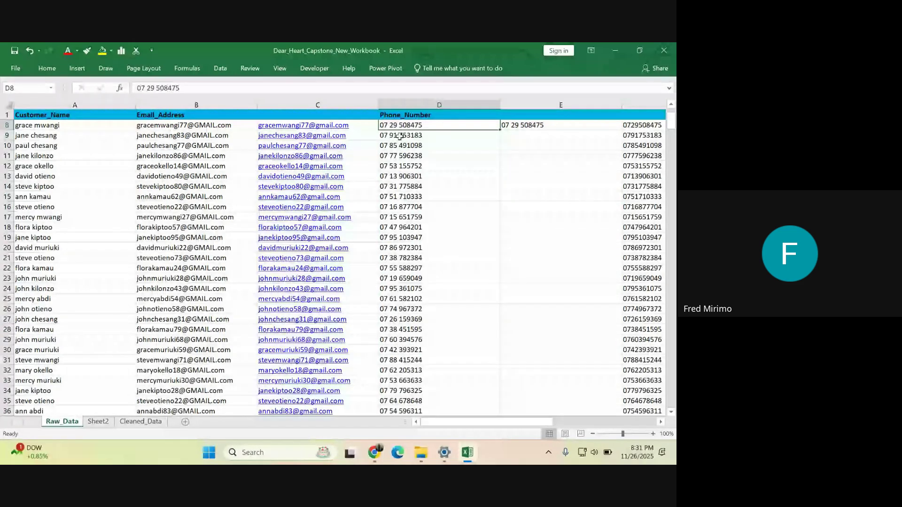
key("Down")
key("Down")
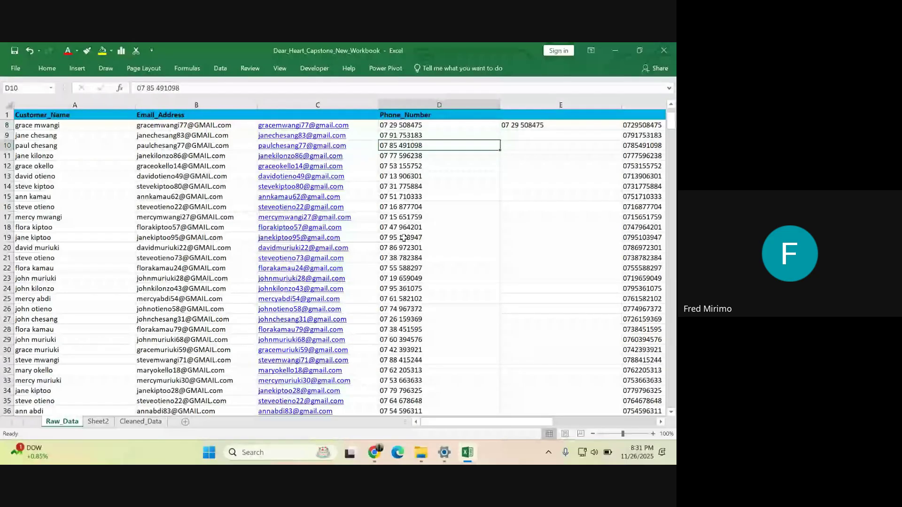
left_click(403, 238)
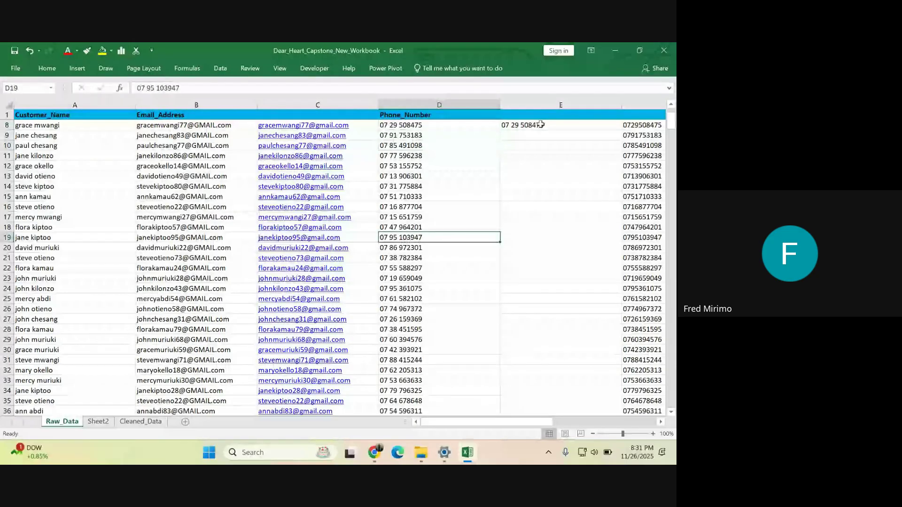
left_click(540, 124)
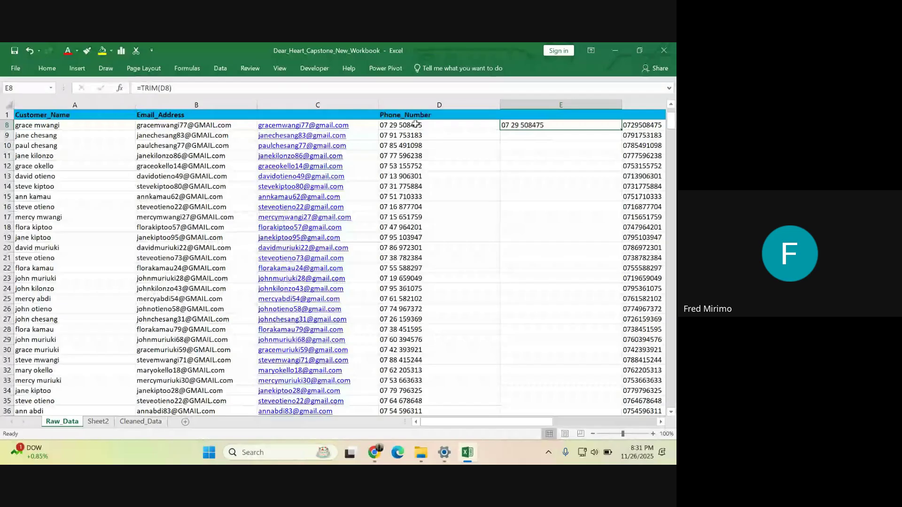
left_click(402, 103)
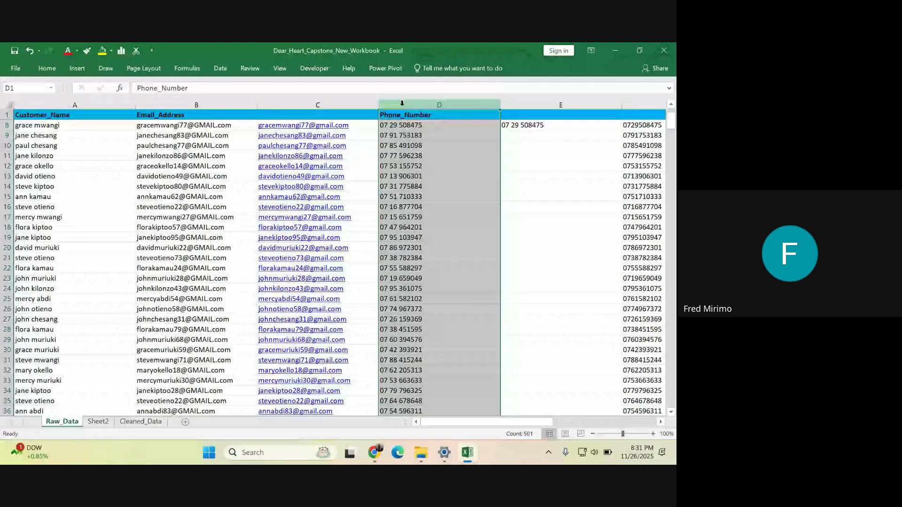
left_click(507, 155)
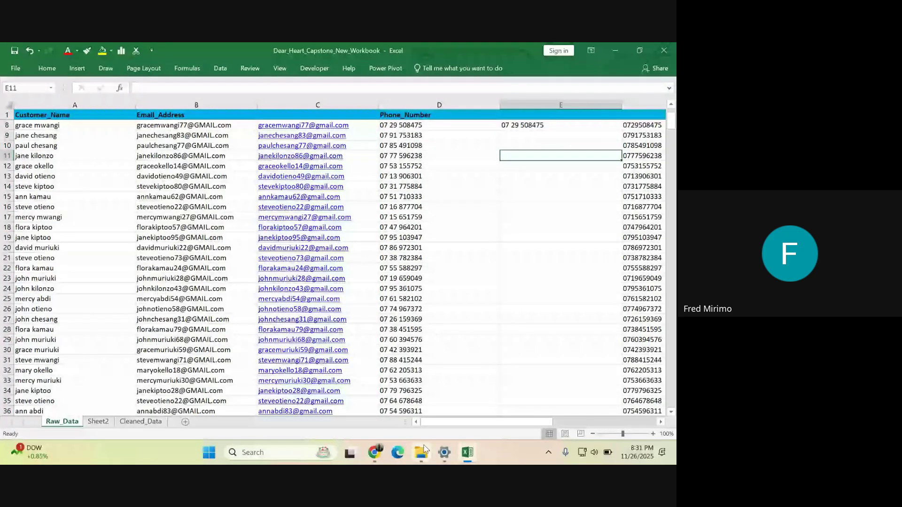
left_click(522, 214)
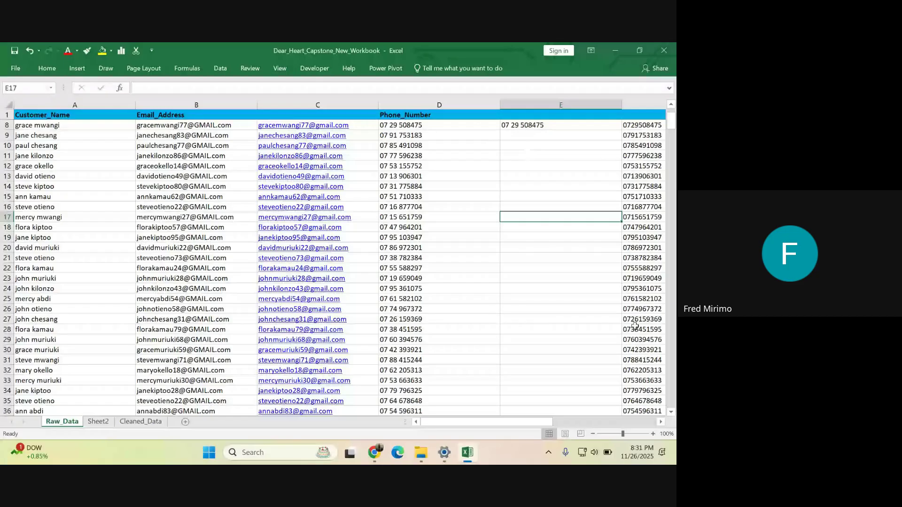
left_click(662, 421)
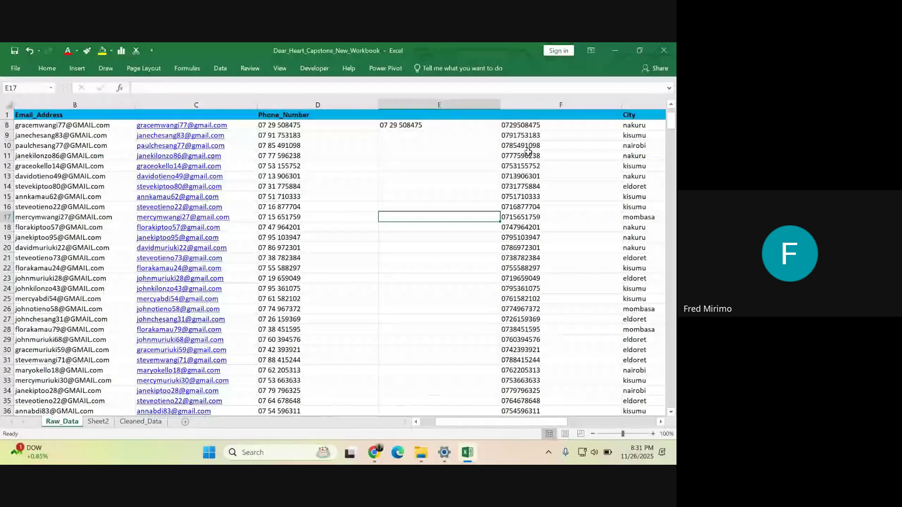
- Confirm E8 holds =TRIM(D8), then clear the cell for a new formula
double_click(390, 125)
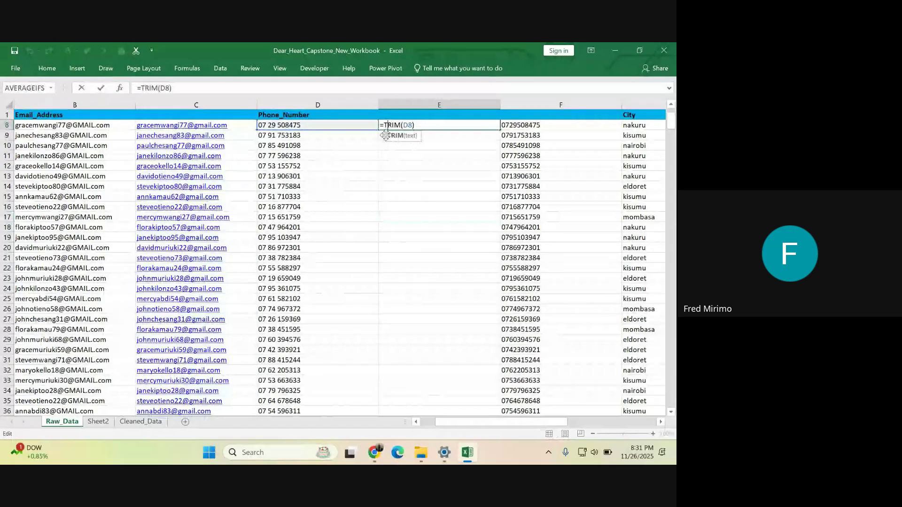
key("Return")
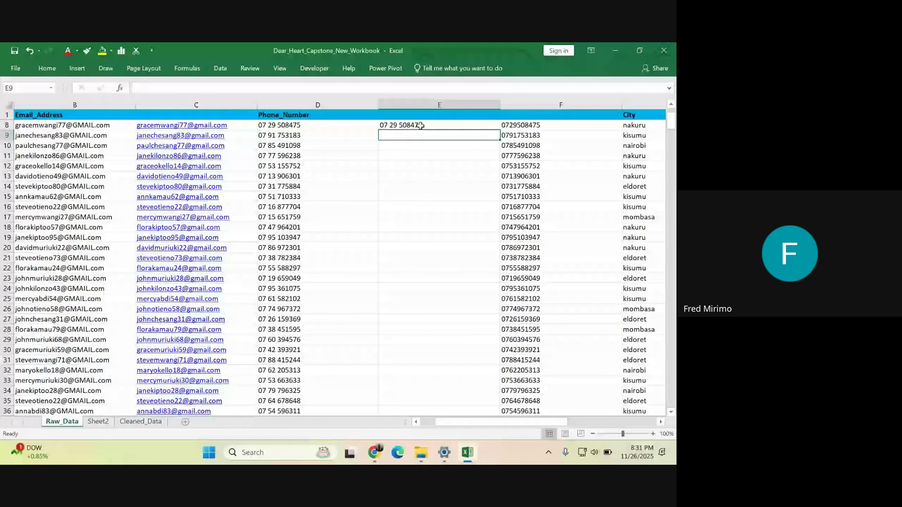
key("Down")
left_click(396, 132)
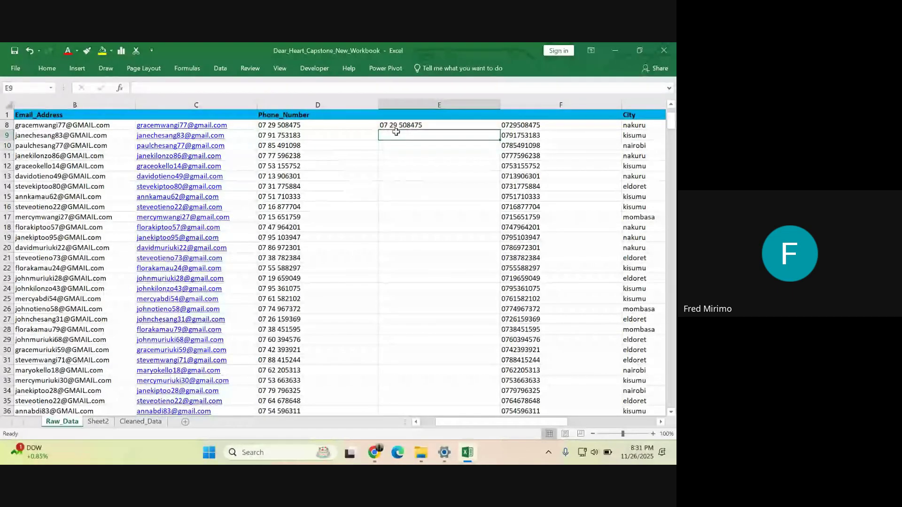
left_click(407, 124)
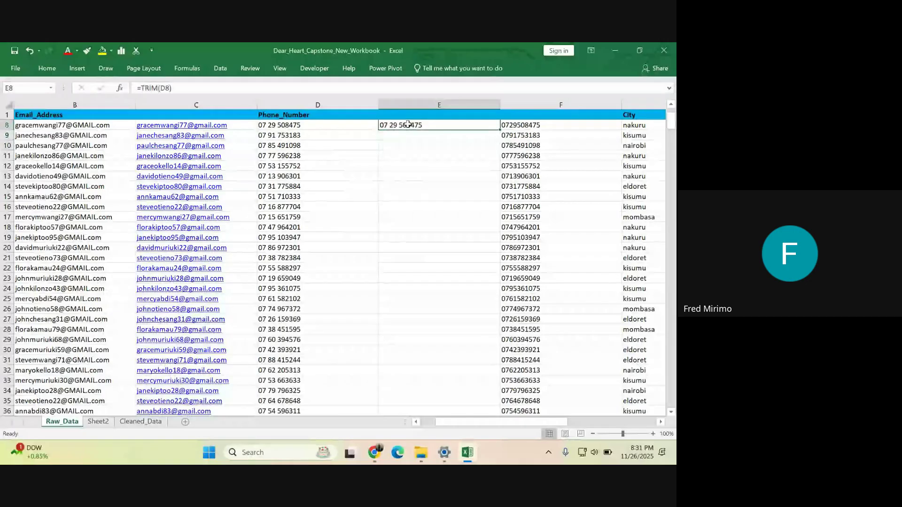
key("BackSpace")
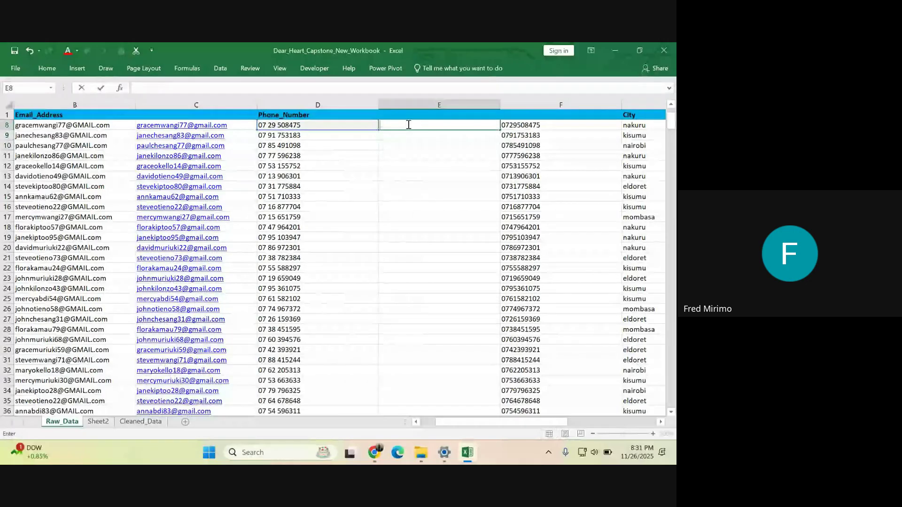
- Begin =SUBSTITUTE( in E8 from the =su autocomplete suggestion
type("=su")
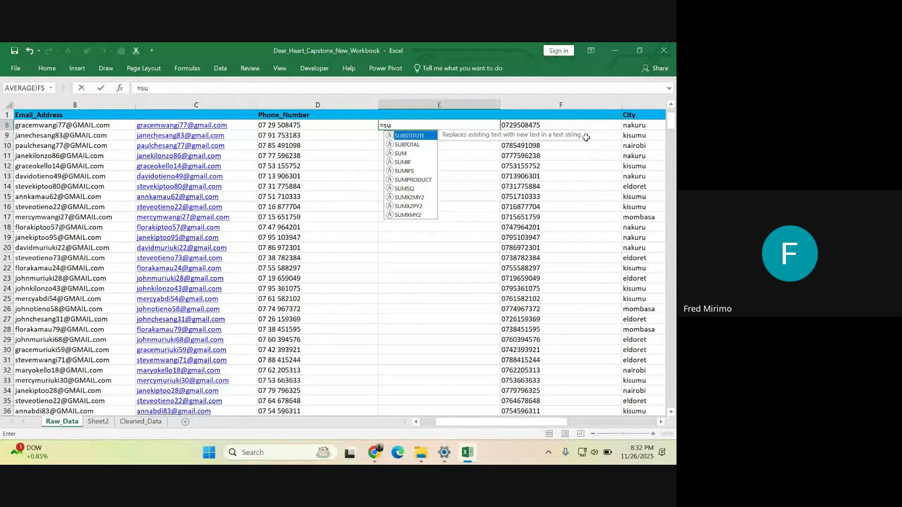
double_click(409, 136)
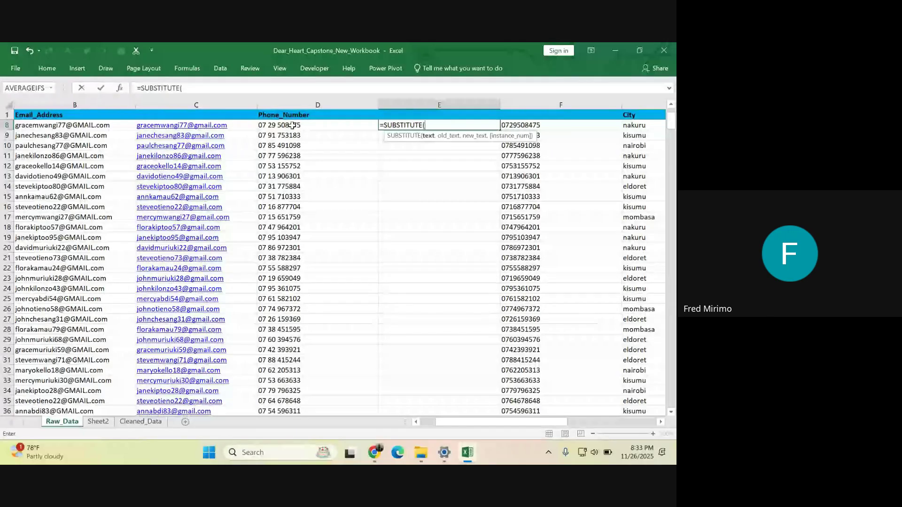
left_click(292, 125)
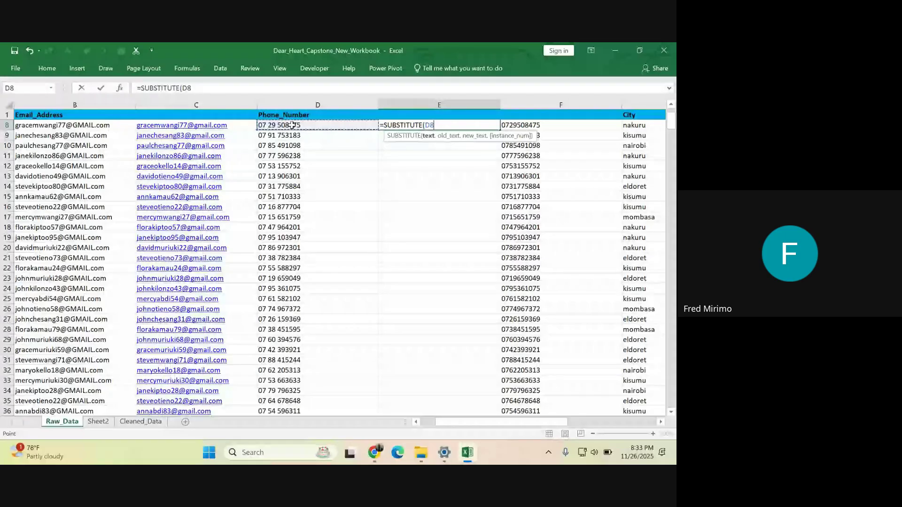
type(",")
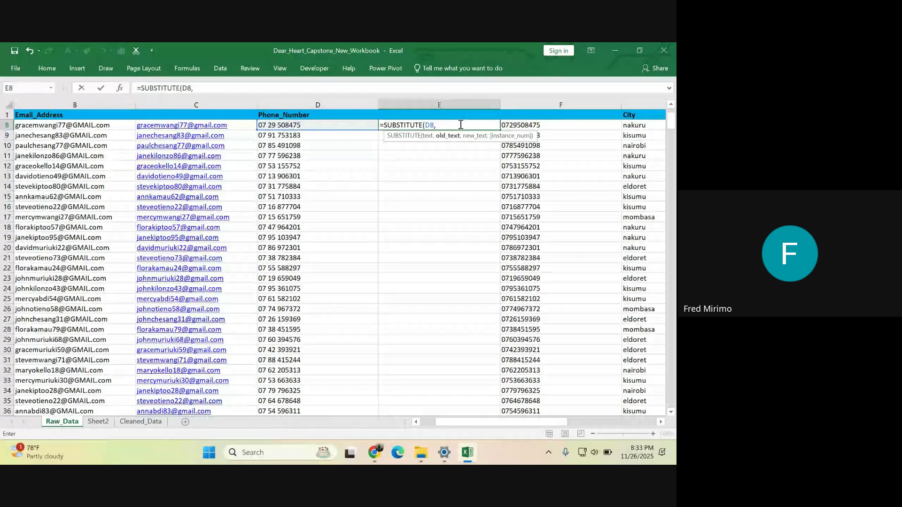
type("\" \"")
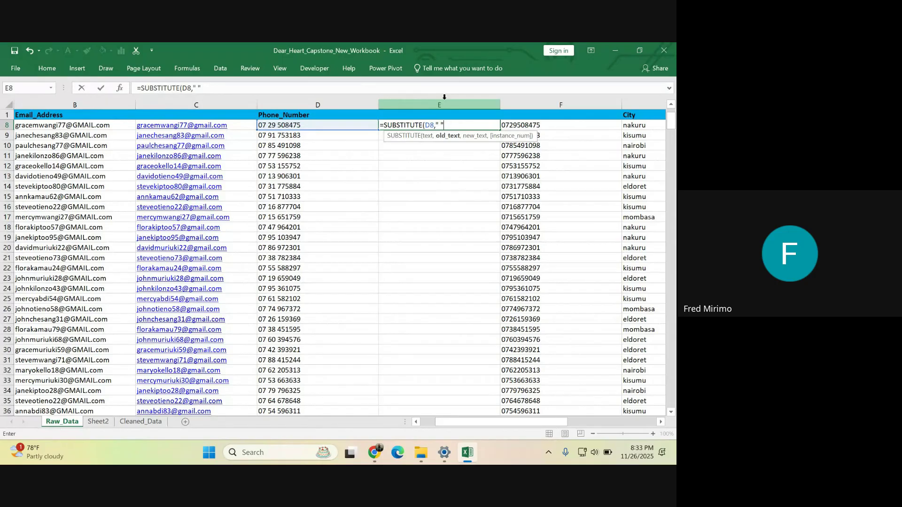
type(",")
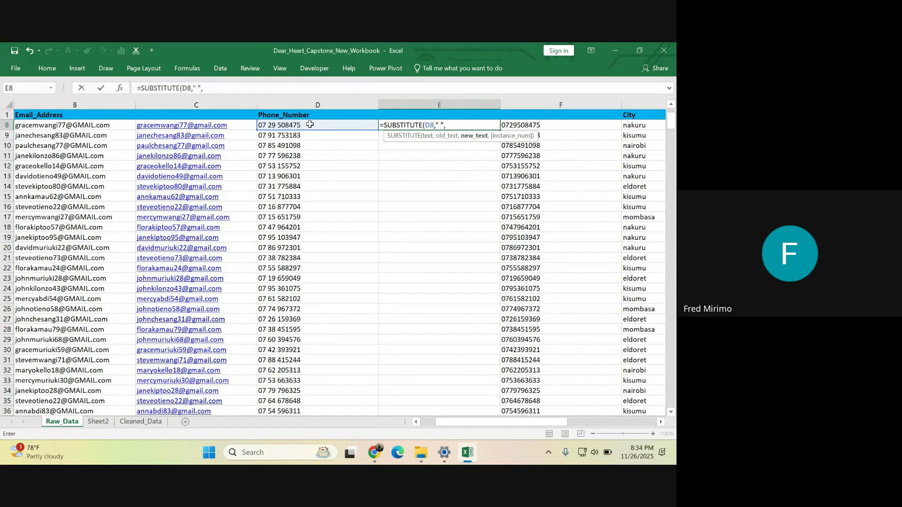
type("\"\"")
type(")")
key("Return")
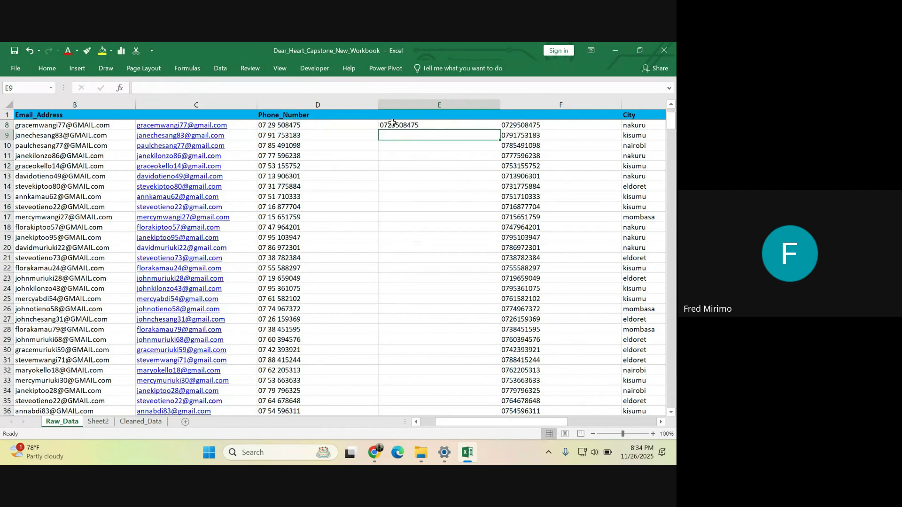
- Compare the SUBSTITUTE result in E8 with the original phone number in D8
left_click(392, 124)
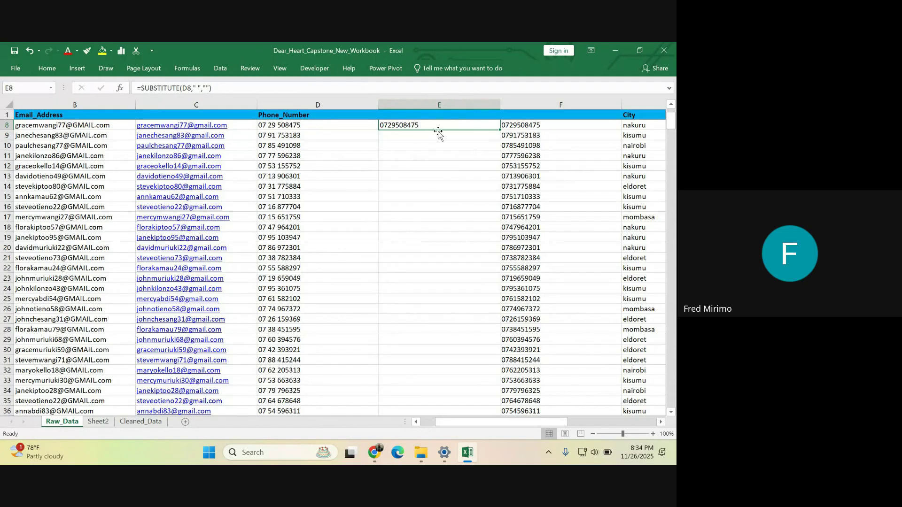
left_click(399, 135)
left_click(419, 124)
left_click(284, 126)
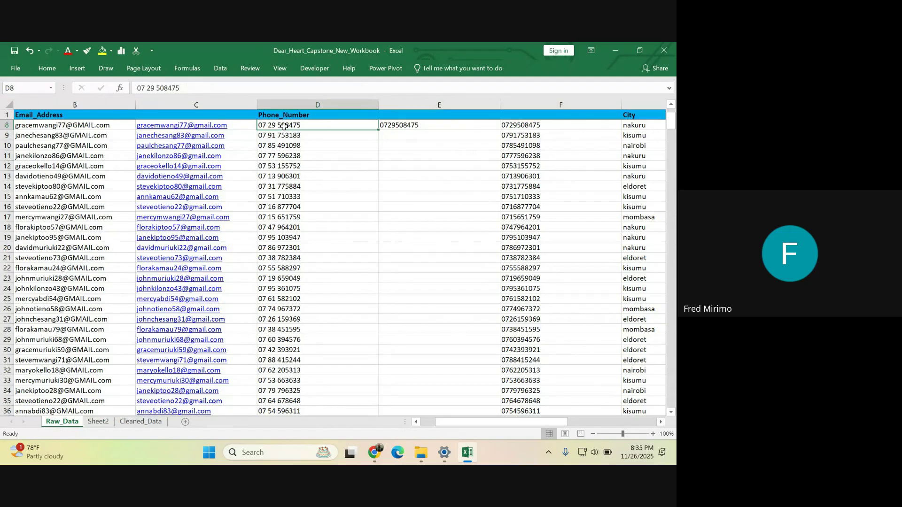
left_click(446, 164)
left_click(418, 127)
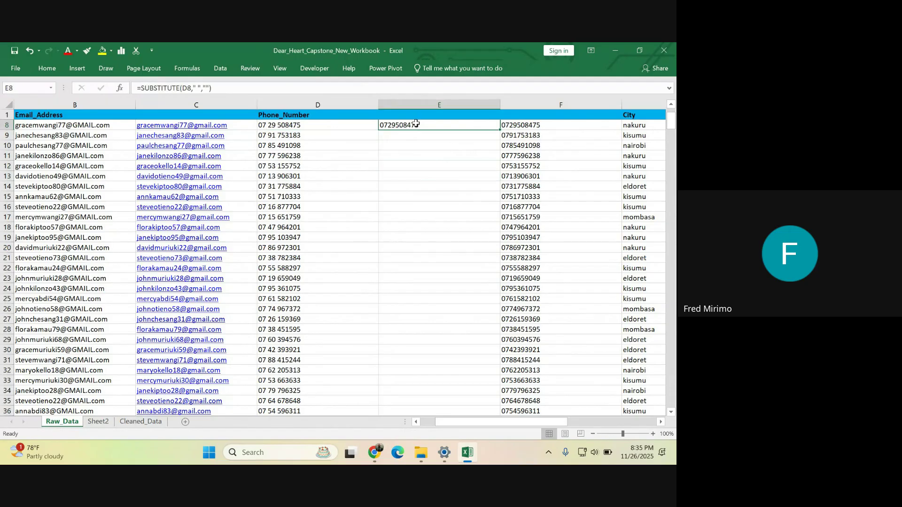
- Fill the SUBSTITUTE formula down column E from E8, then copy E8
double_click(500, 129)
scroll(421, 217, "down", 6)
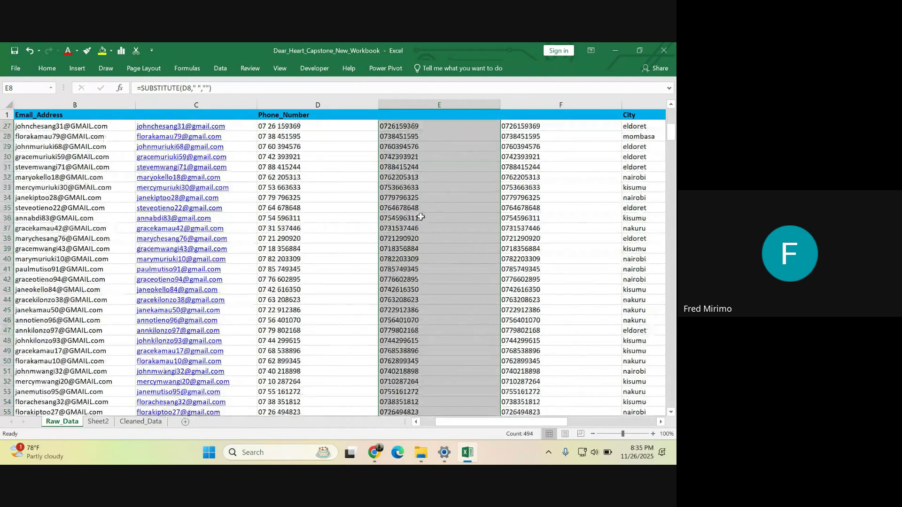
scroll(421, 217, "up", 8)
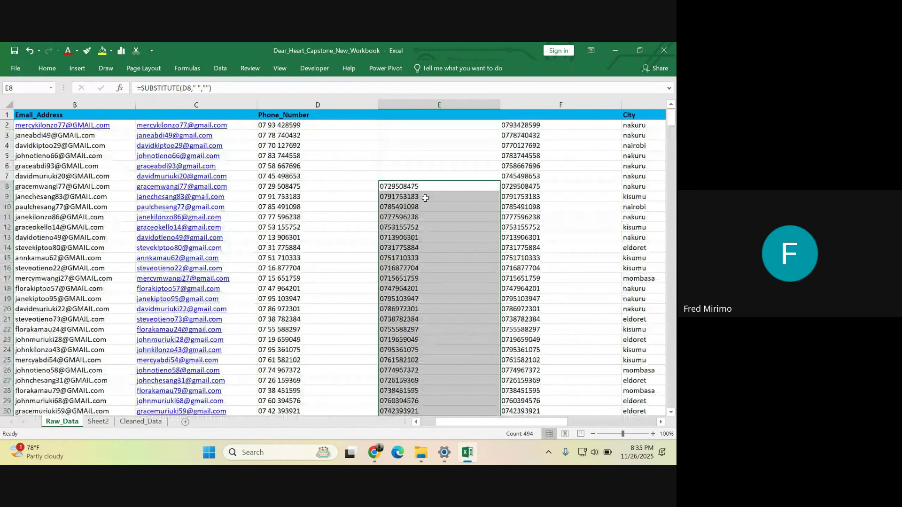
left_click(414, 186)
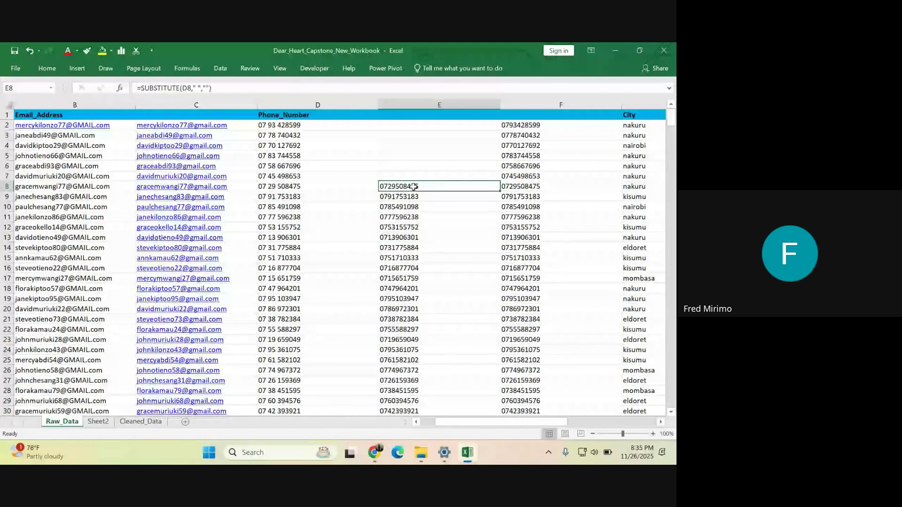
key("ctrl+c")
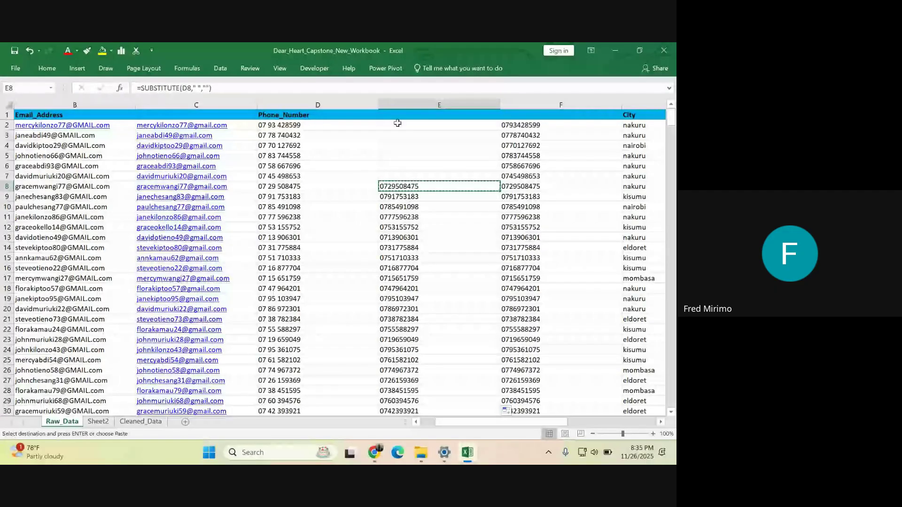
- Paste the copied SUBSTITUTE formula into E2:E7
left_click(398, 124)
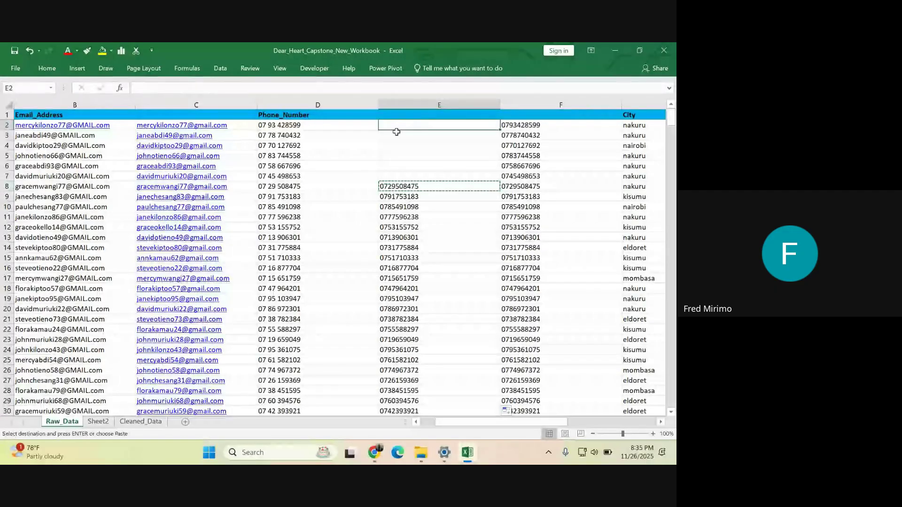
left_click_drag(397, 132, 399, 176)
right_click(403, 131)
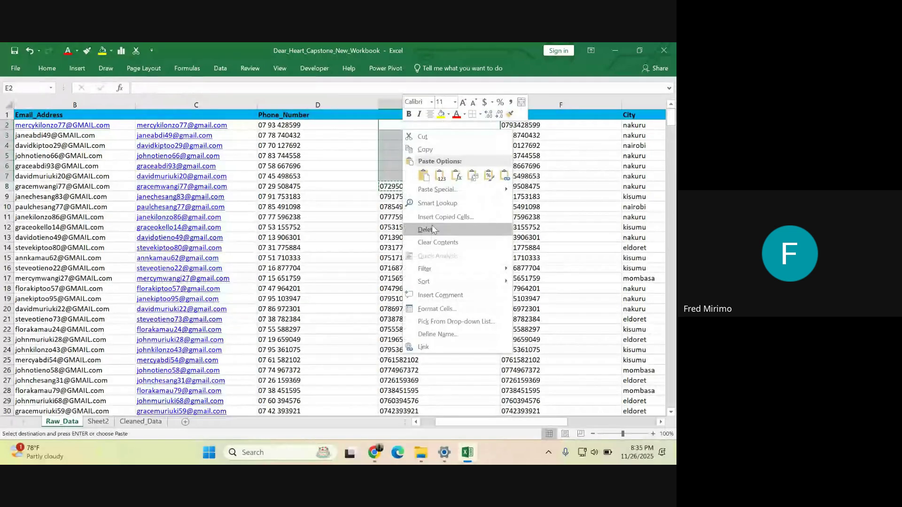
left_click(423, 176)
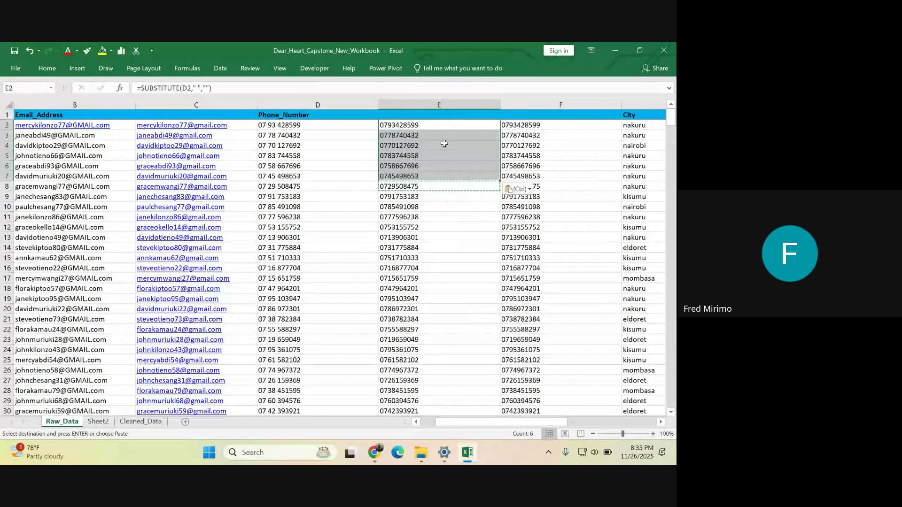
- Review column E, confirming E3 holds =SUBSTITUTE(D3," ","")
left_click(398, 123)
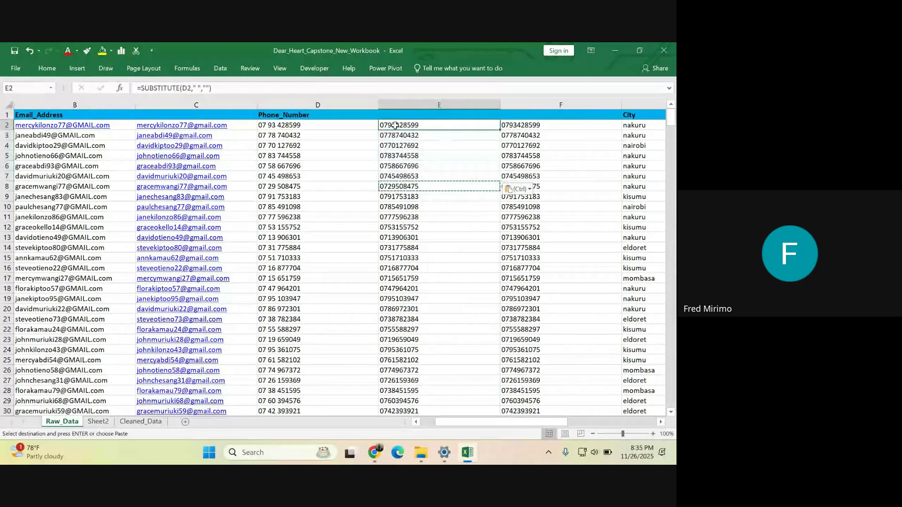
left_click_drag(395, 125, 404, 411)
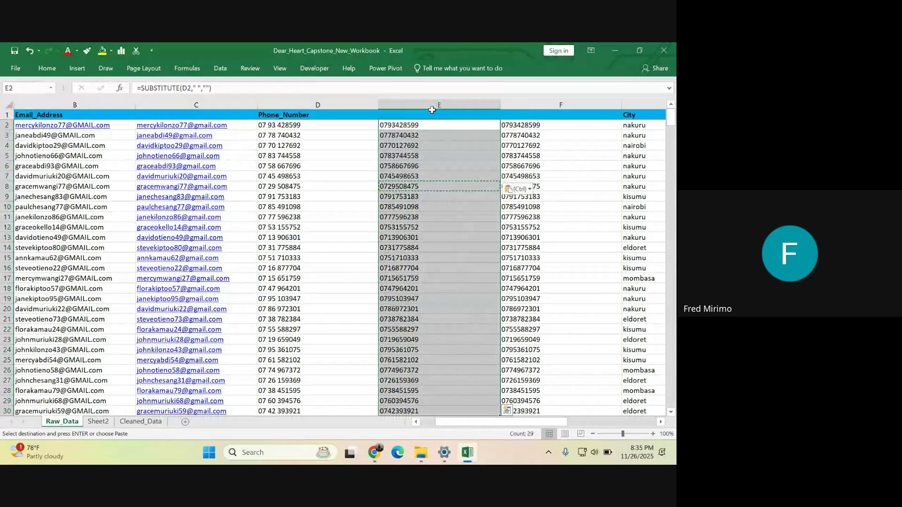
left_click(429, 125)
left_click(424, 134)
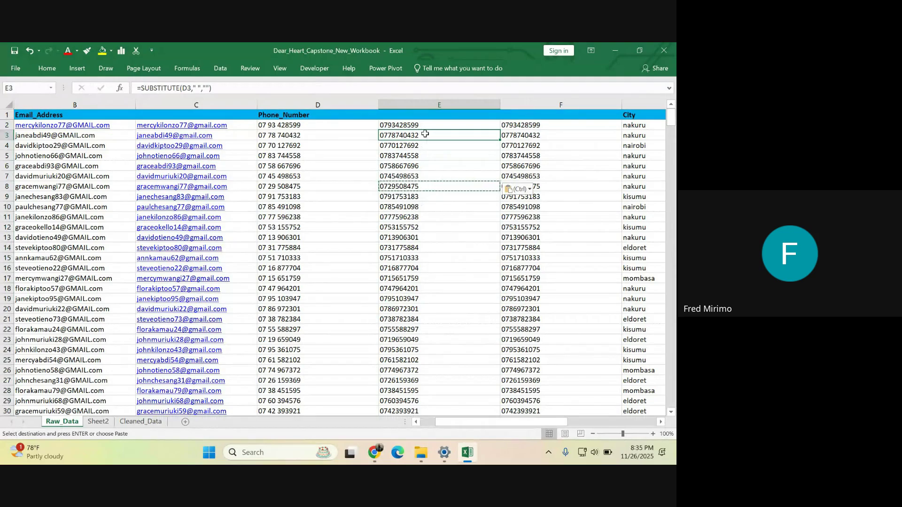
left_click(199, 88)
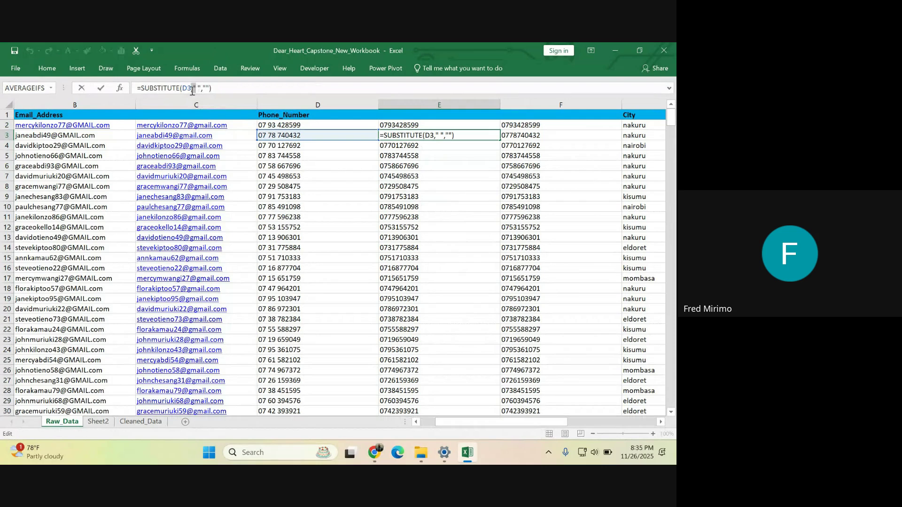
left_click(194, 90)
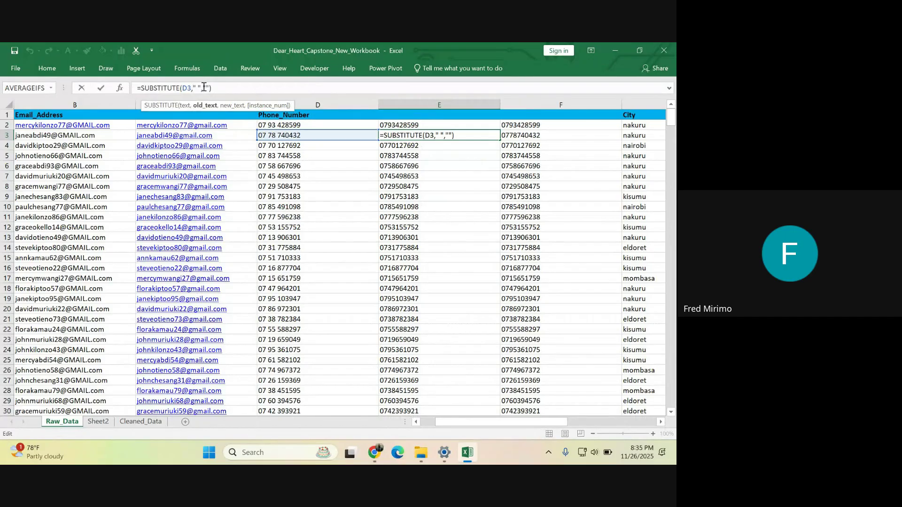
left_click(219, 88)
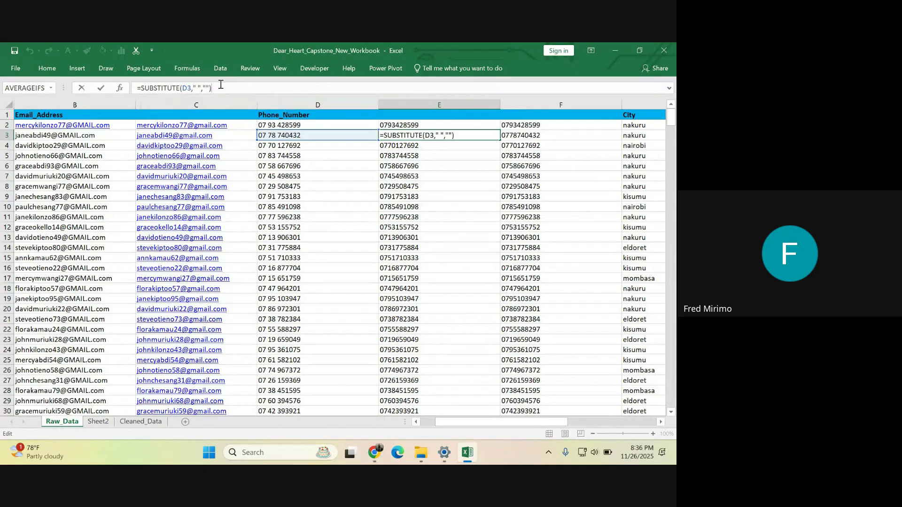
key("Return")
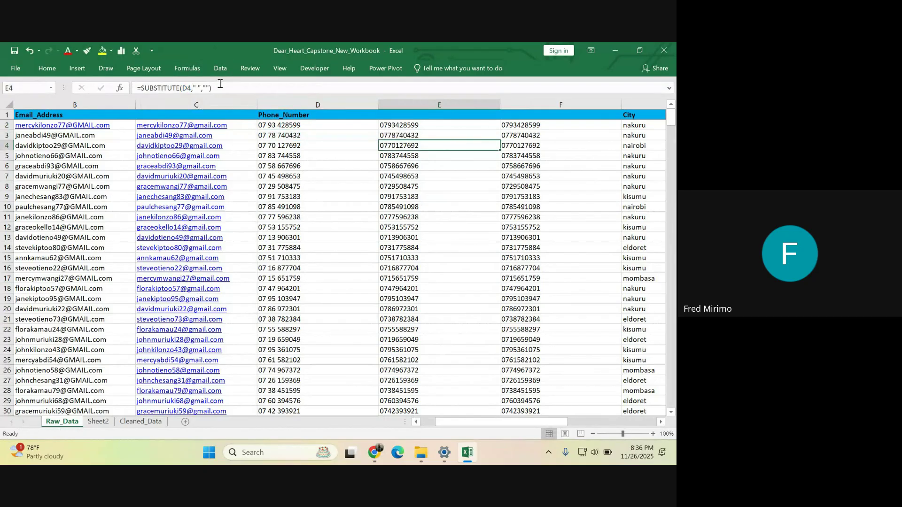
left_click(413, 116)
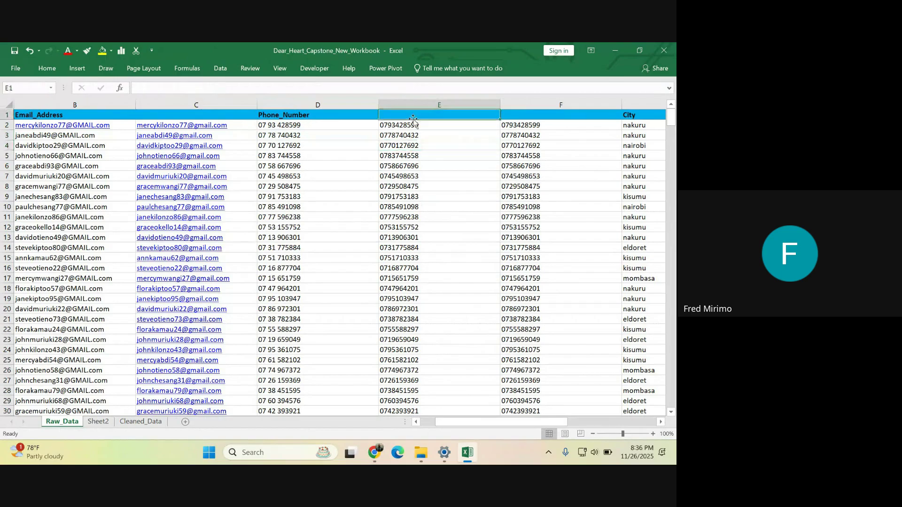
left_click(415, 187)
left_click(399, 257)
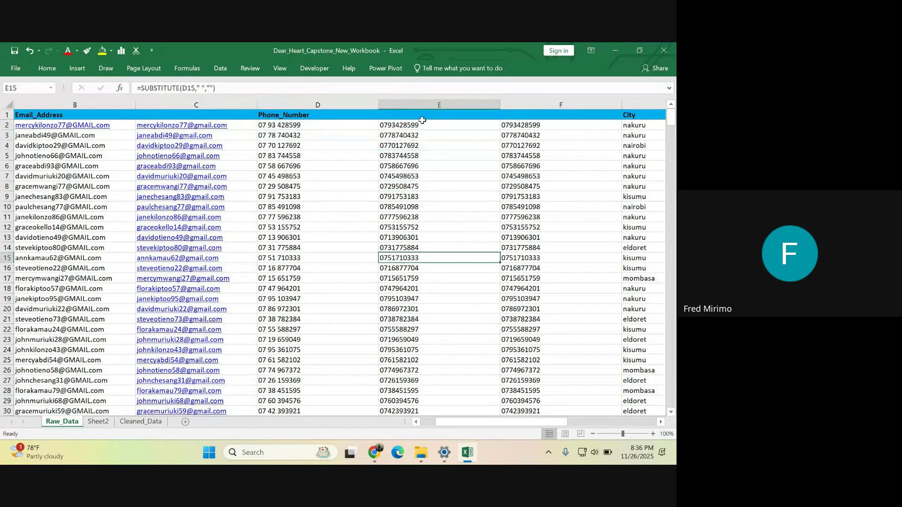
left_click(422, 121)
left_click(405, 185)
left_click(408, 246)
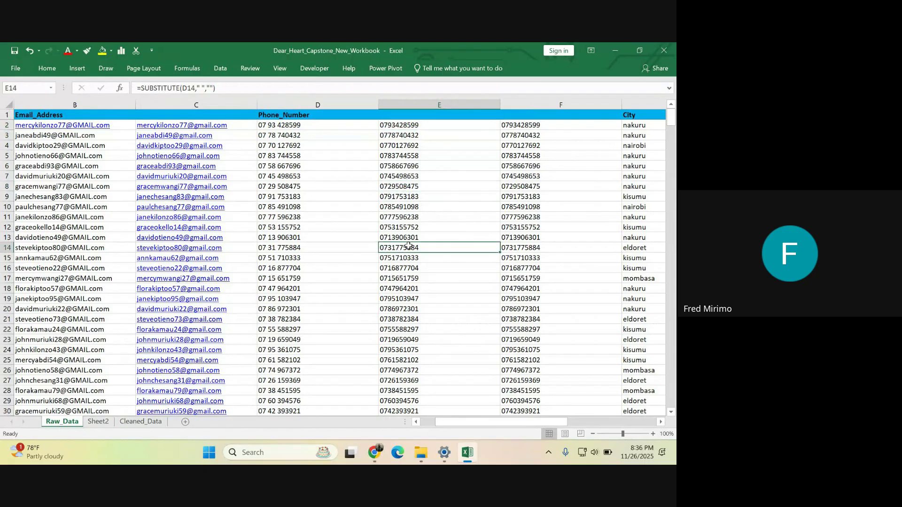
left_click(417, 125)
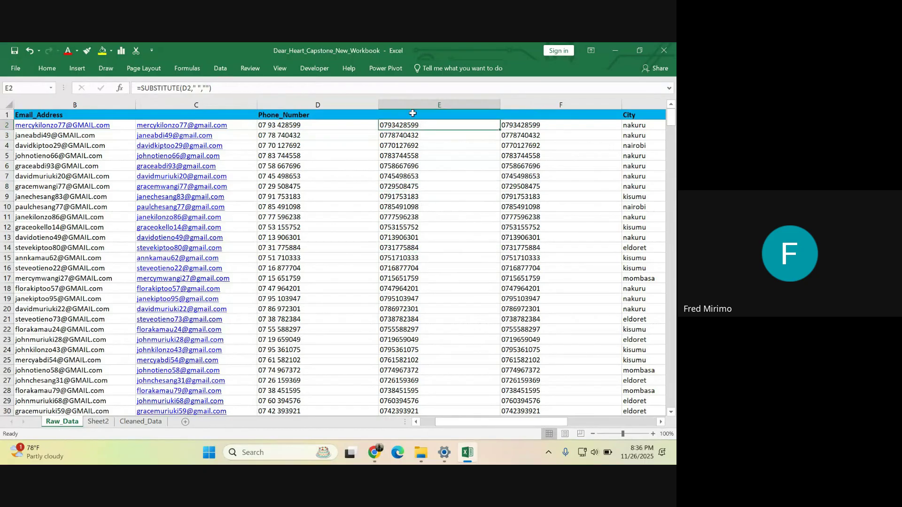
left_click(413, 114)
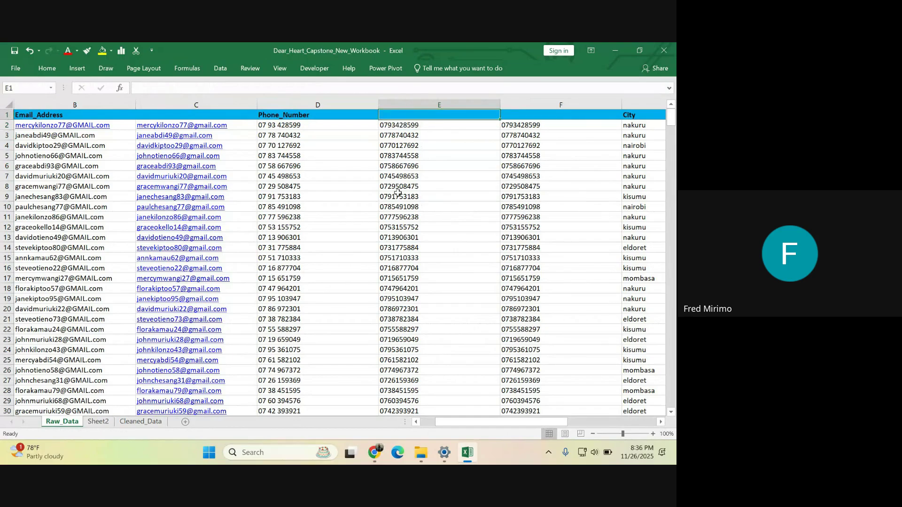
left_click(401, 102)
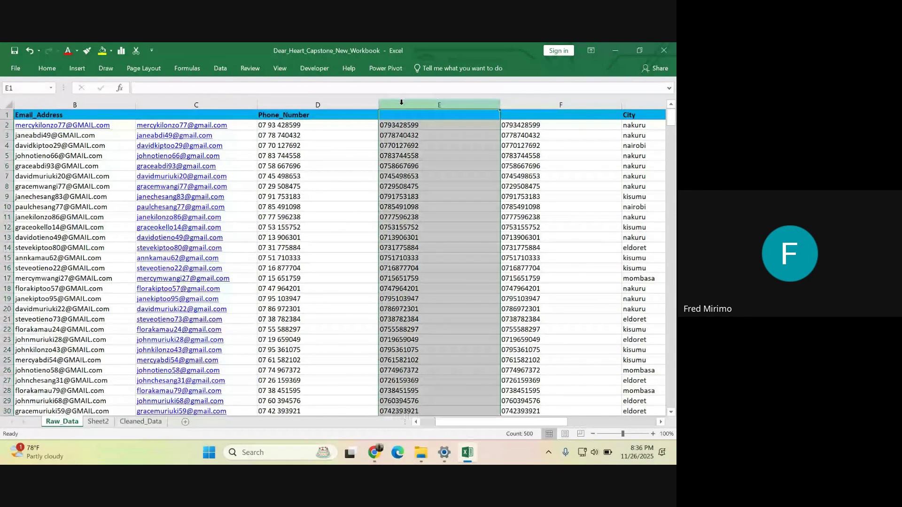
left_click(278, 106)
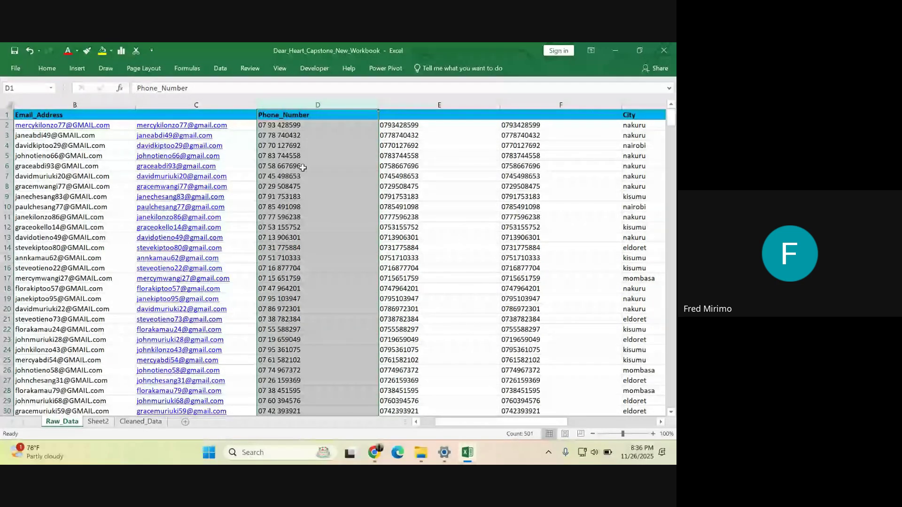
left_click(455, 159)
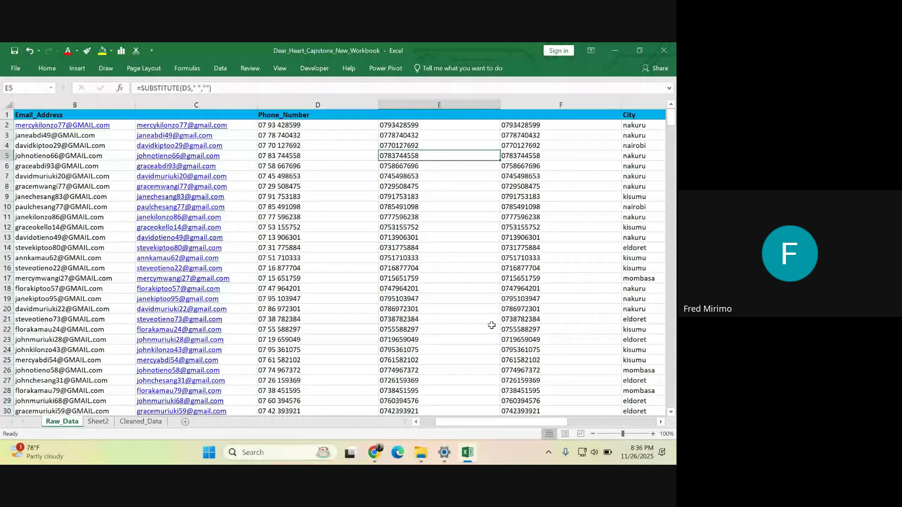
left_click_drag(490, 422, 520, 421)
left_click(471, 197)
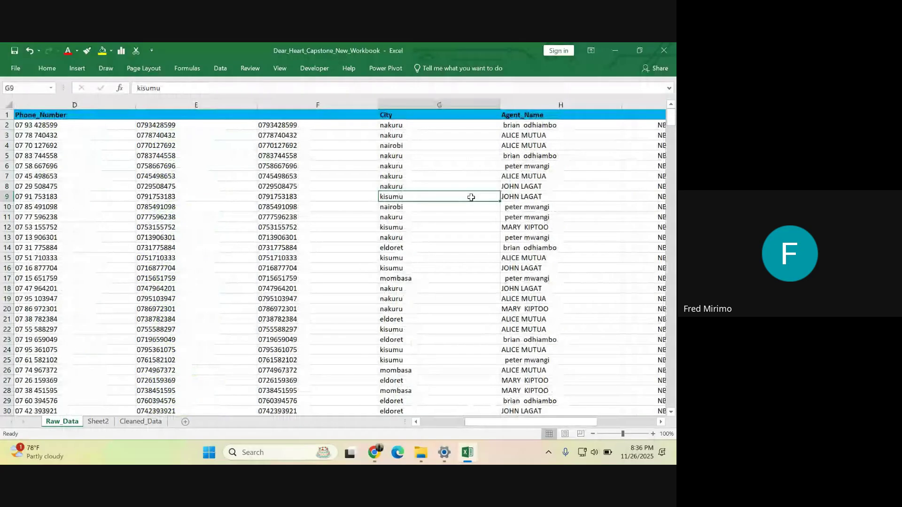
- Insert a blank column H before the Agent_Name column
left_click(427, 126)
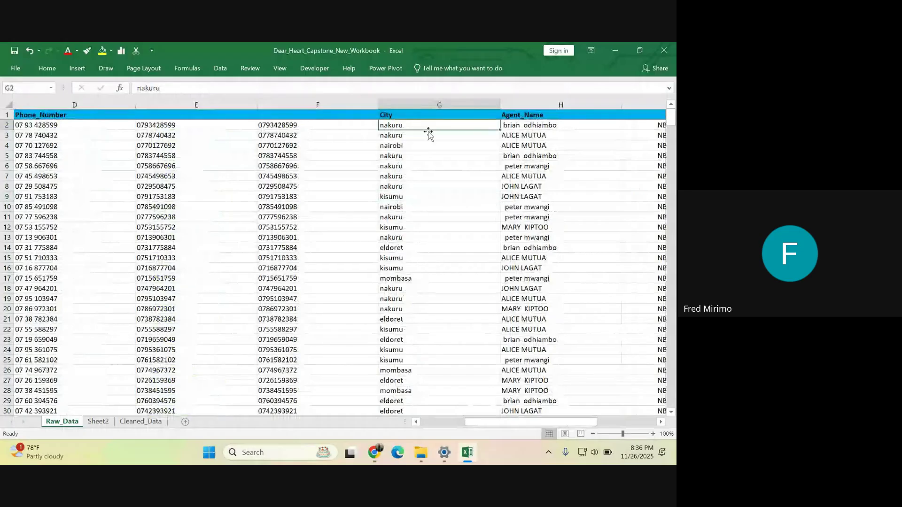
left_click(526, 101)
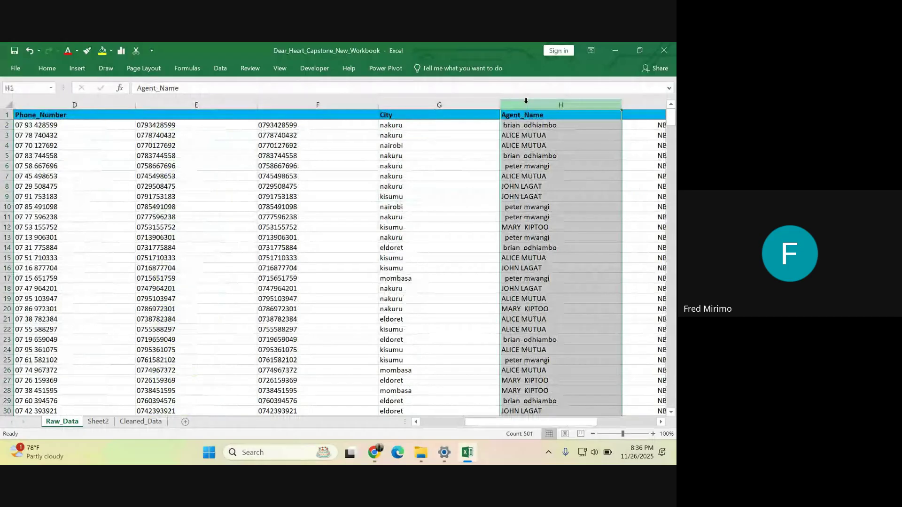
right_click(526, 101)
left_click(545, 177)
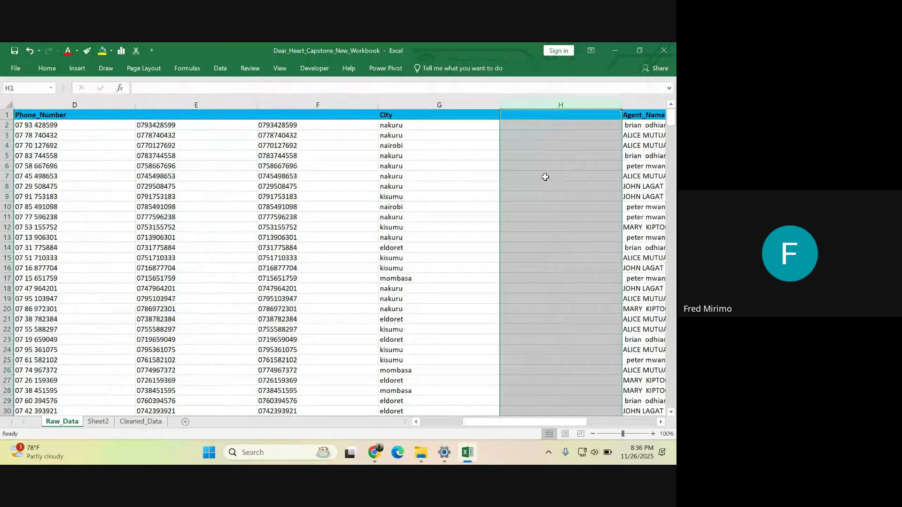
- Enter =UPPER(G2) in H2 so it shows NAKURU
left_click(475, 126)
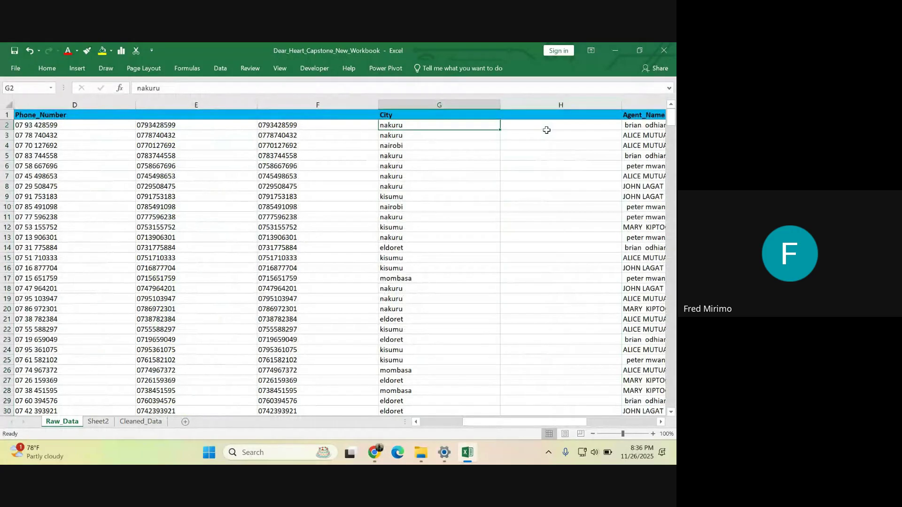
left_click(535, 125)
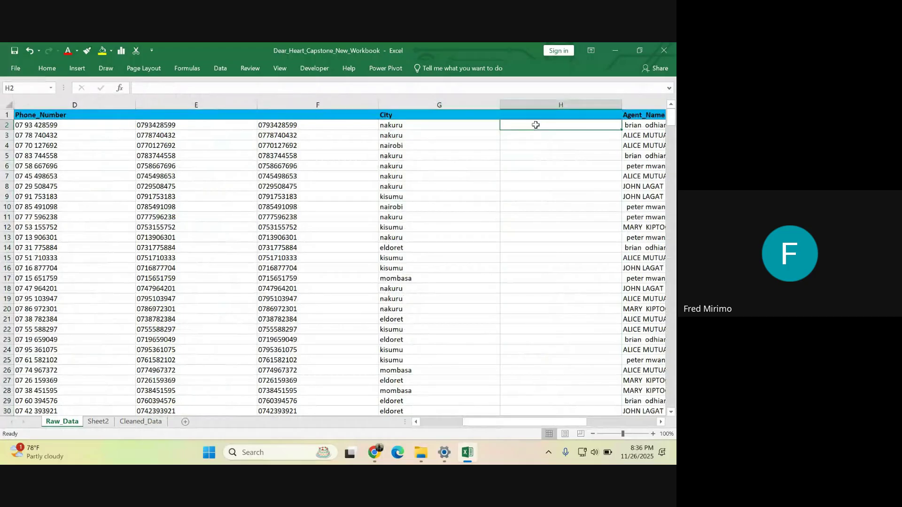
type("=")
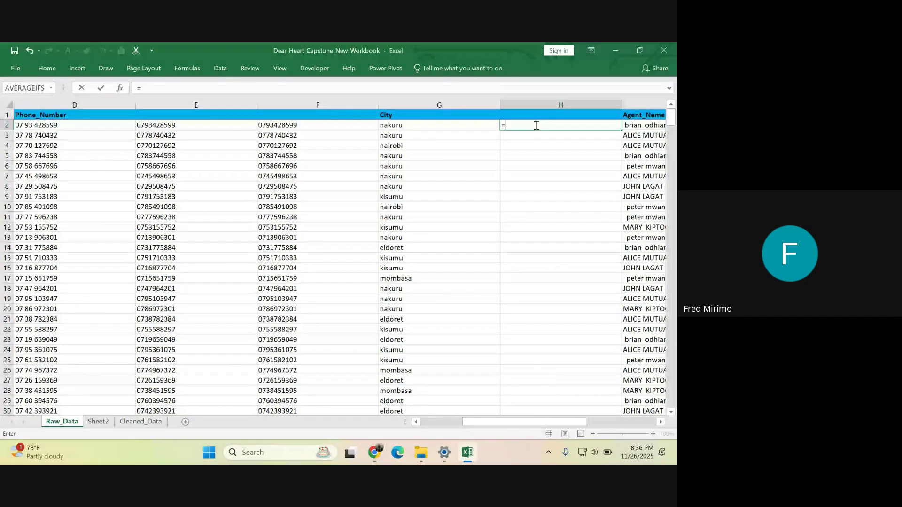
type("upp")
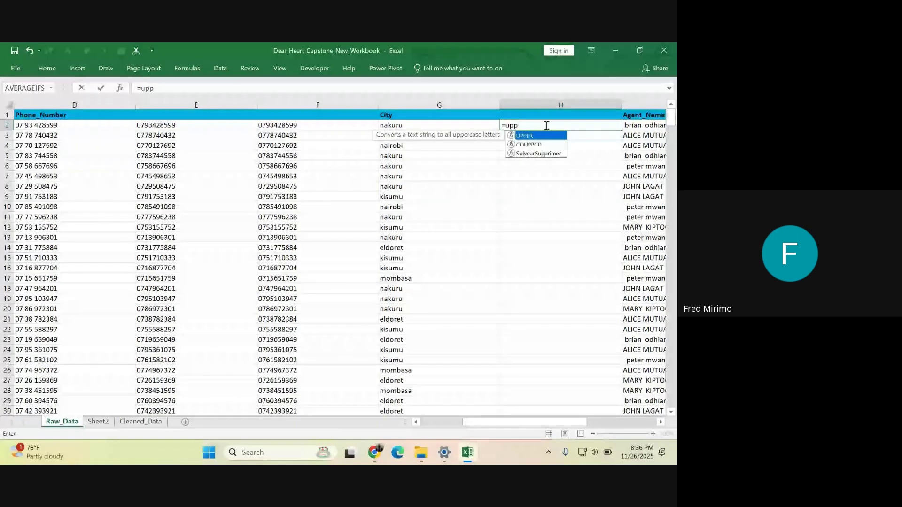
key("Tab")
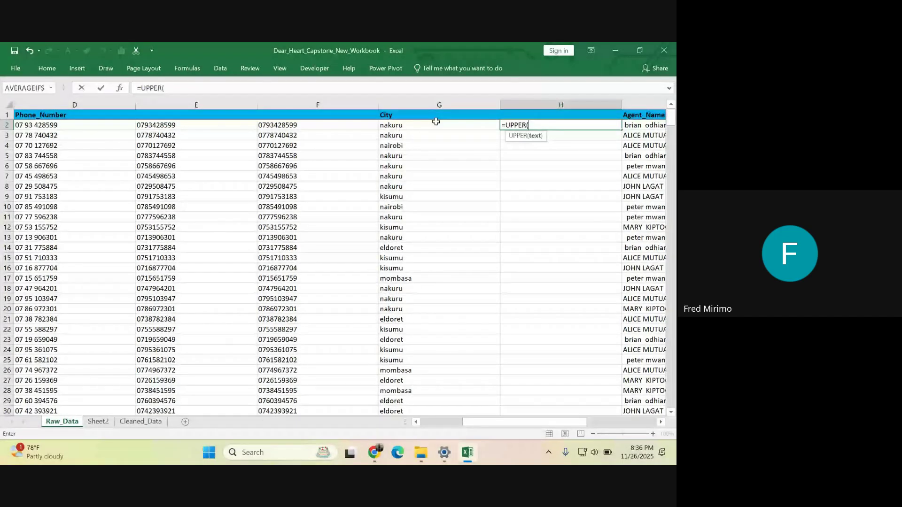
left_click(389, 125)
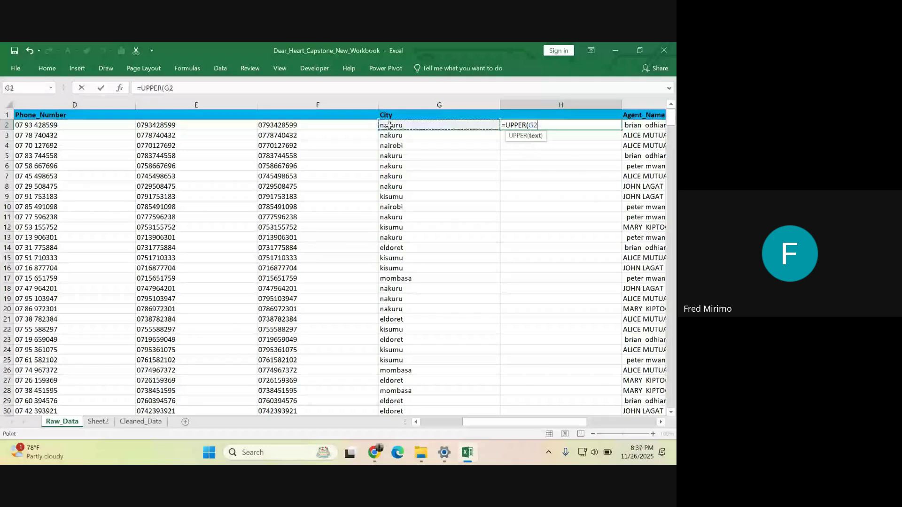
key("Return")
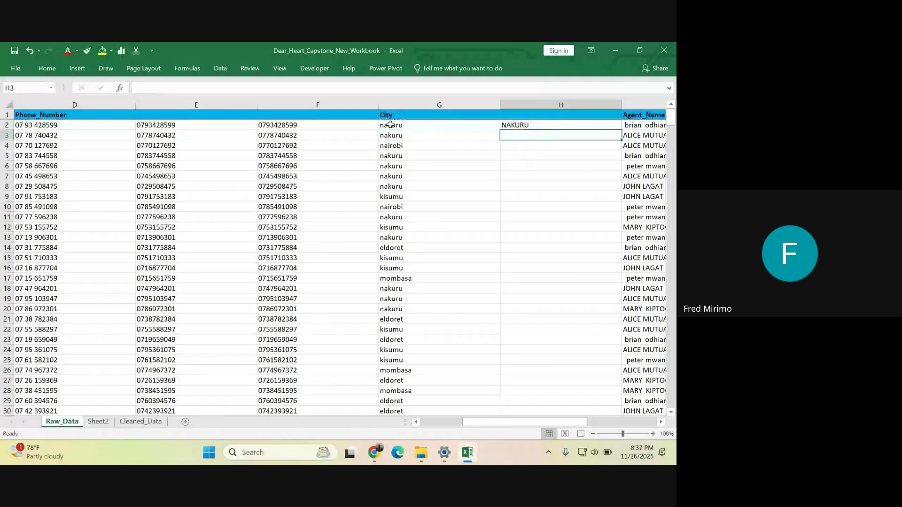
left_click(530, 125)
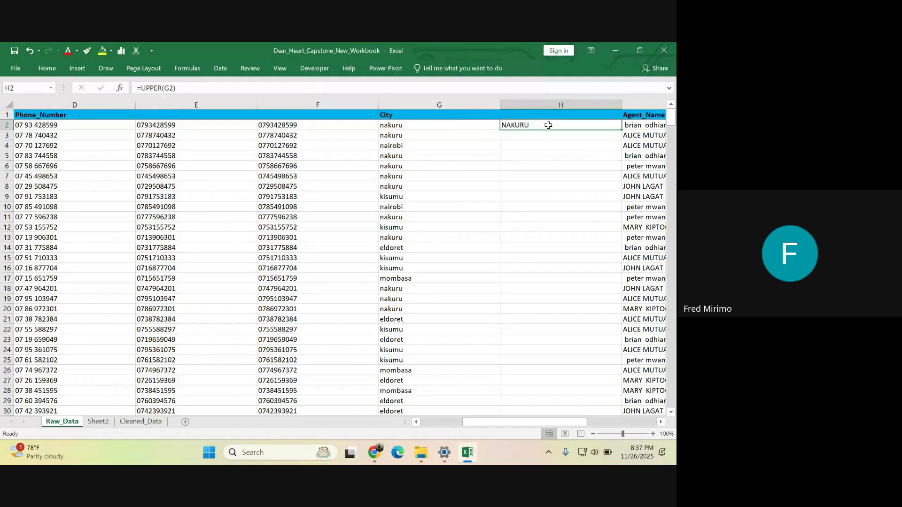
- Replace H2's formula with =PROPER(G2) to show the city as Nakuru
key("BackSpace")
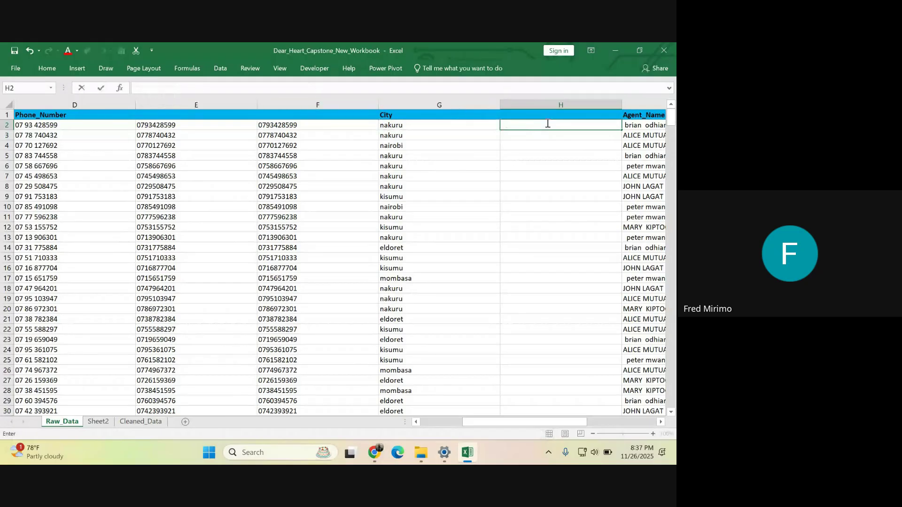
type("=p")
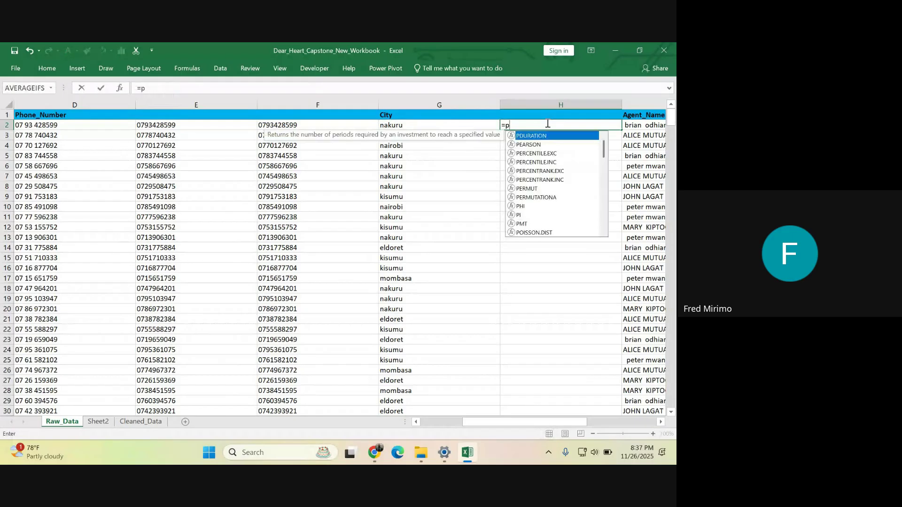
type("r")
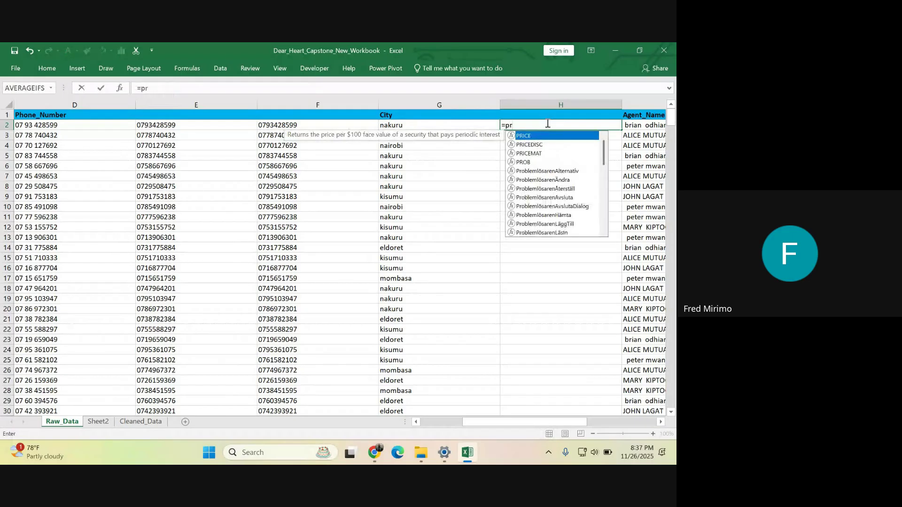
type("op")
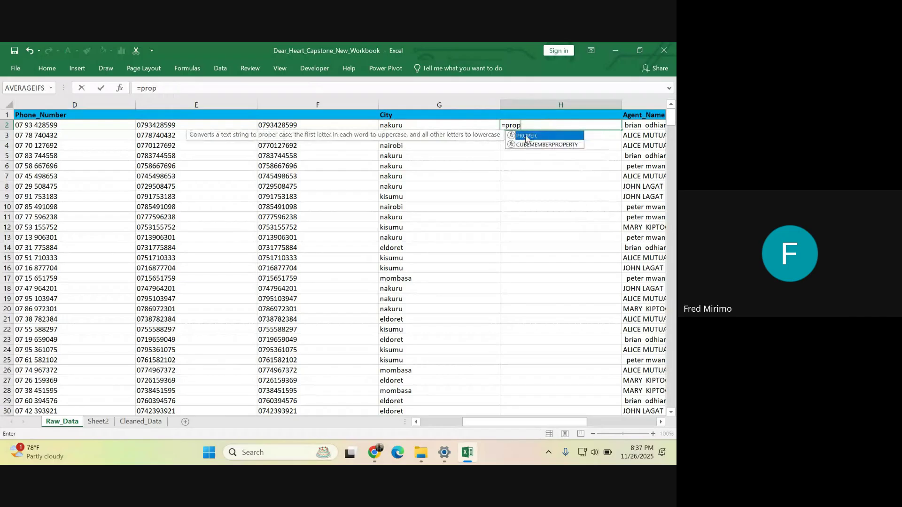
double_click(526, 136)
left_click(406, 125)
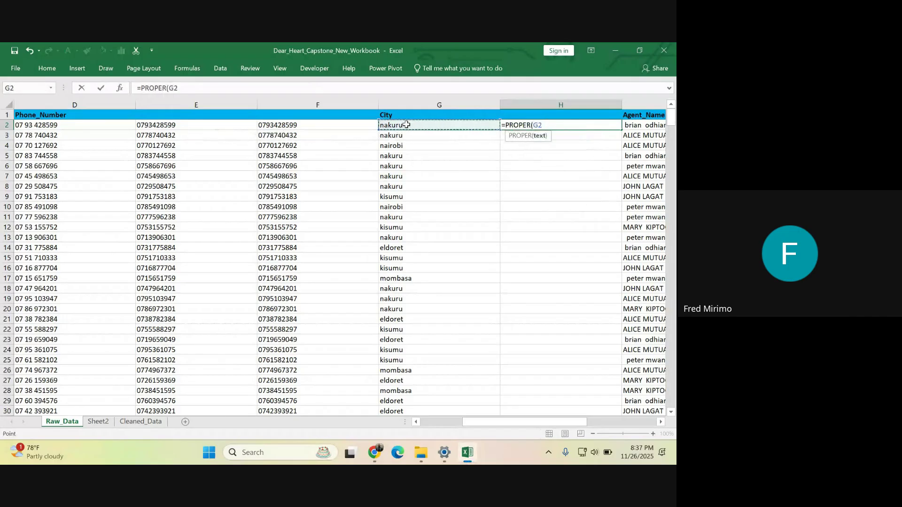
key("Return")
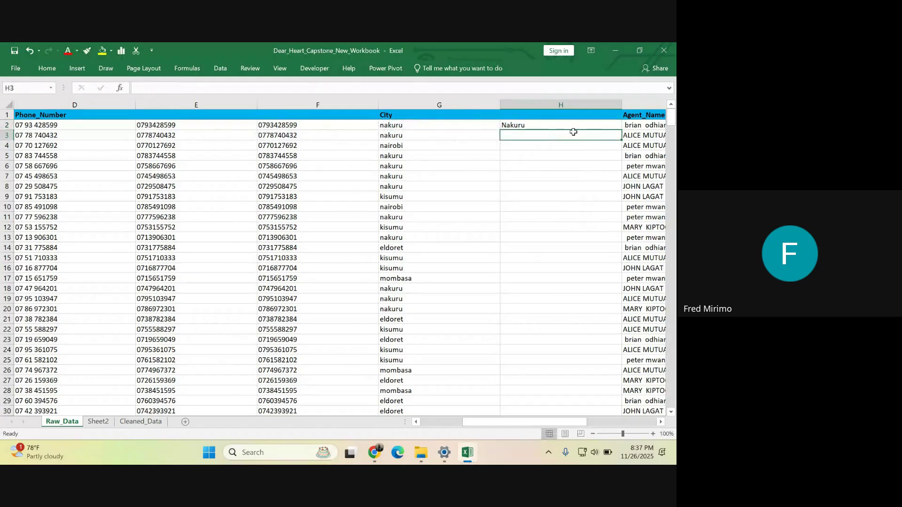
- Fill =PROPER(G2) down column H and check cities like Kisumu and Eldoret
left_click(540, 193)
left_click(523, 126)
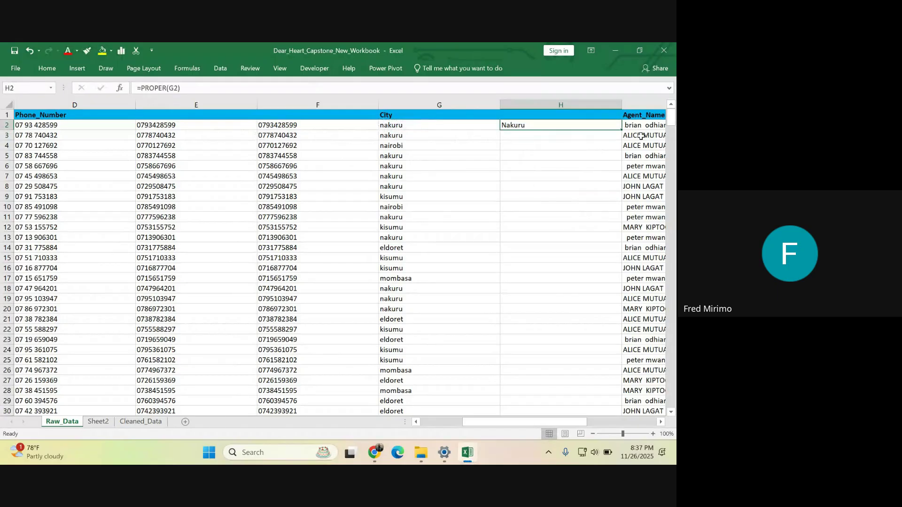
double_click(620, 130)
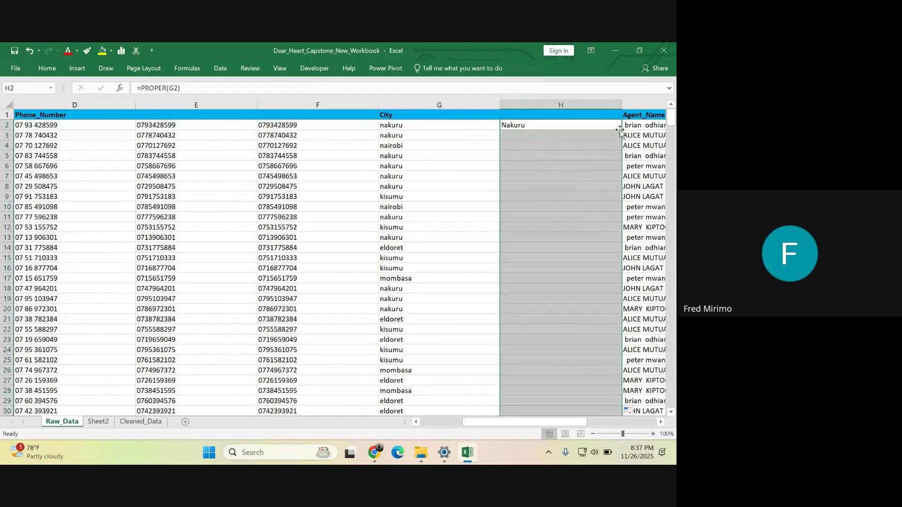
scroll(529, 250, "down", 4)
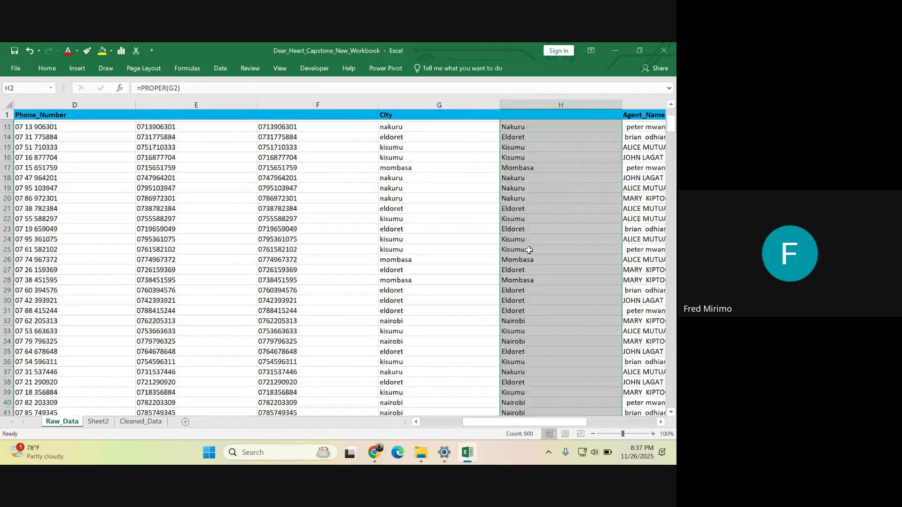
scroll(529, 249, "up", 4)
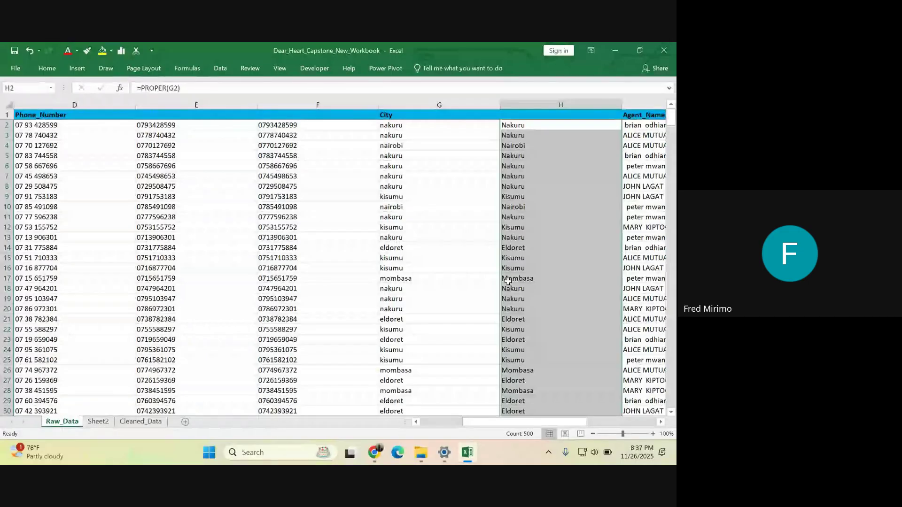
scroll(519, 184, "down", 1)
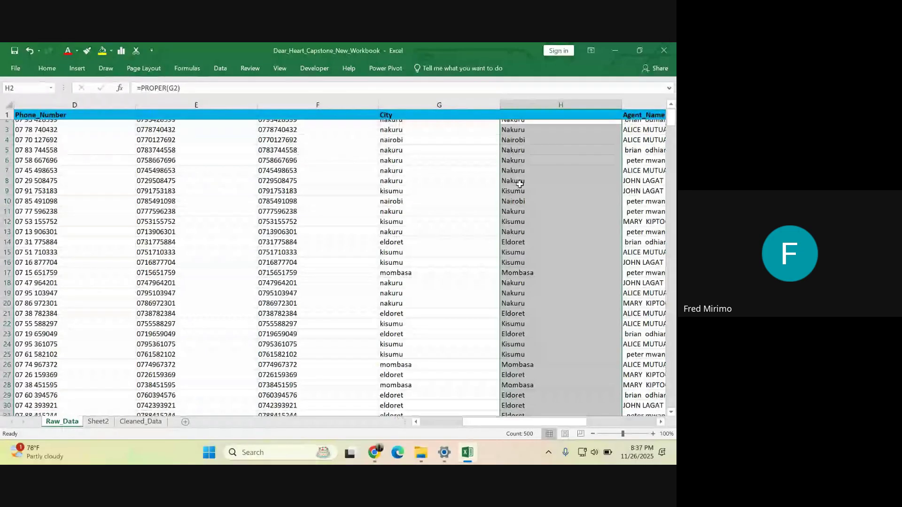
scroll(520, 184, "up", 1)
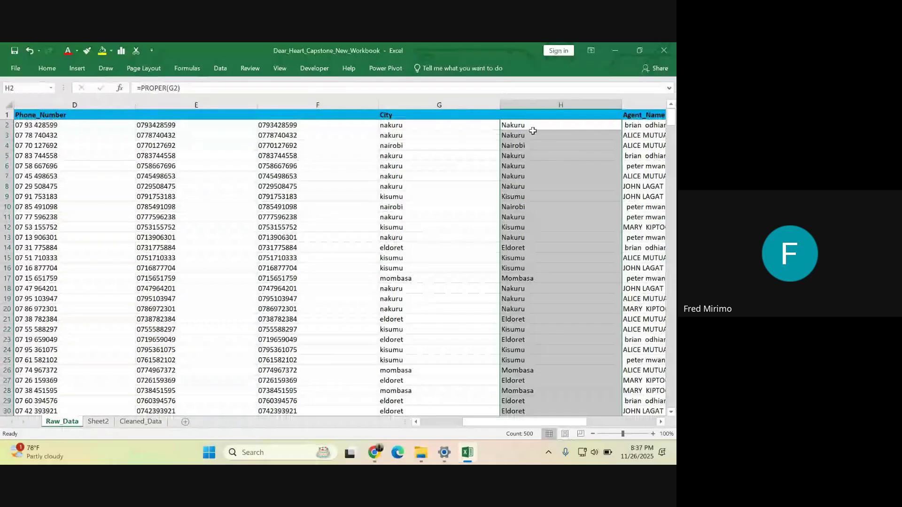
left_click(536, 196)
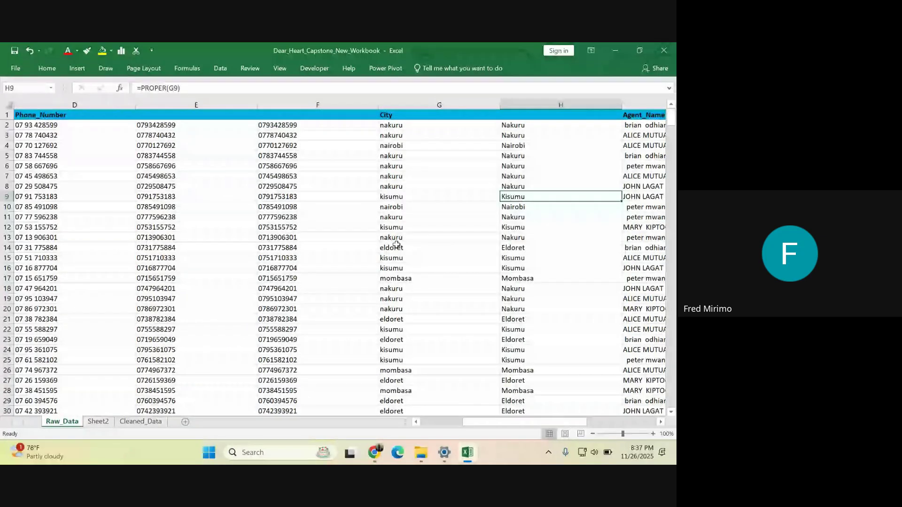
left_click(396, 246)
left_click_drag(489, 422, 546, 412)
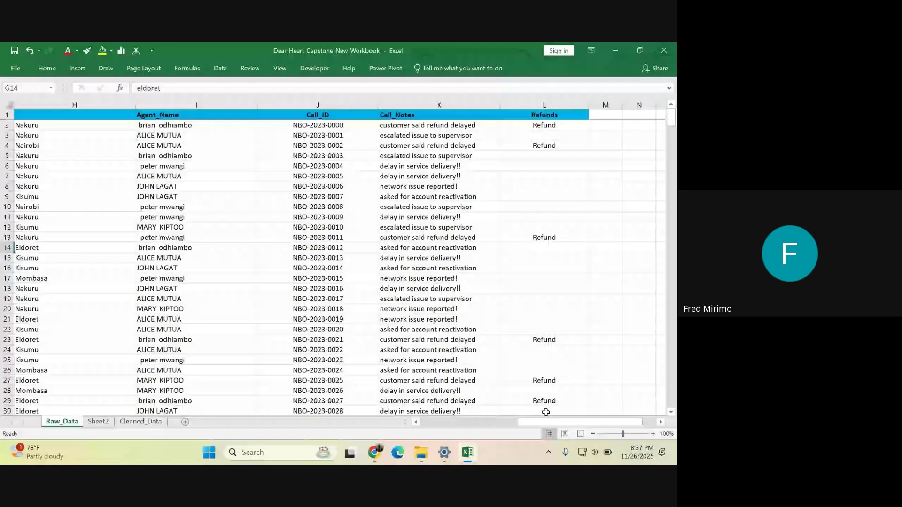
- Insert a blank column J after the Agent_Name column
left_click(166, 101)
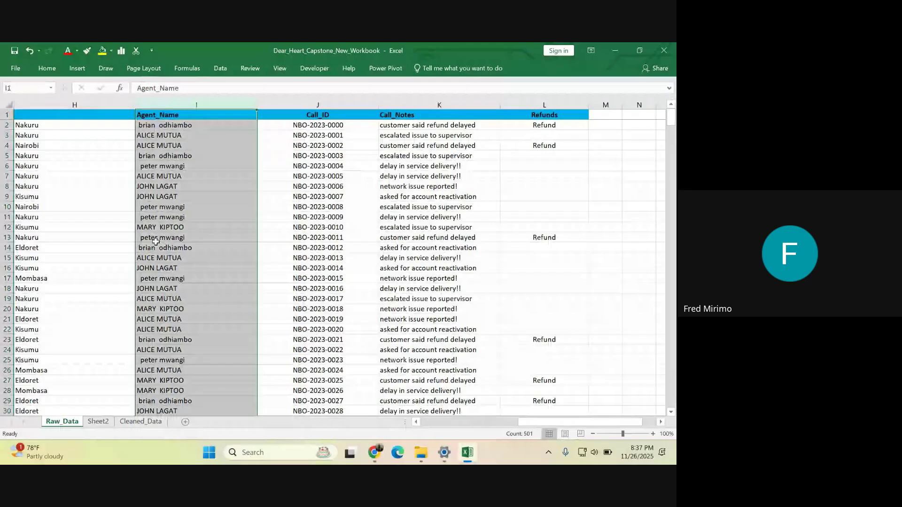
right_click(309, 105)
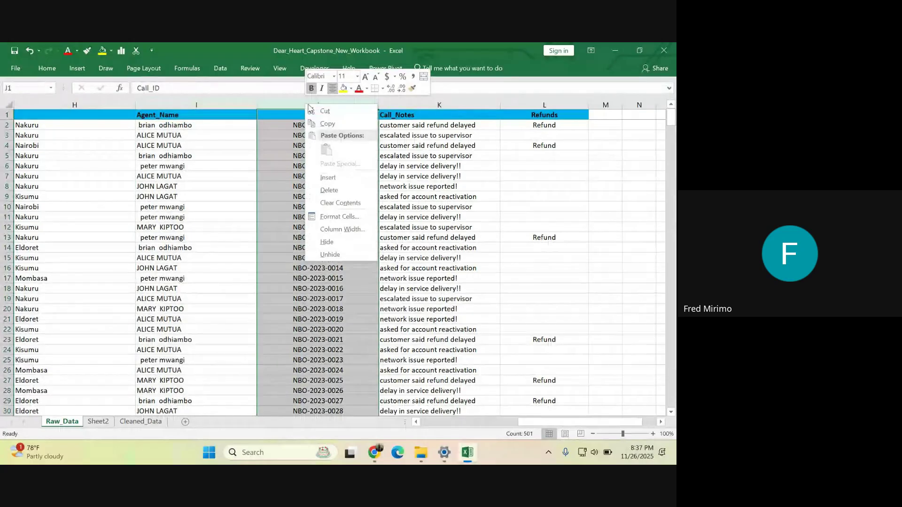
left_click(311, 177)
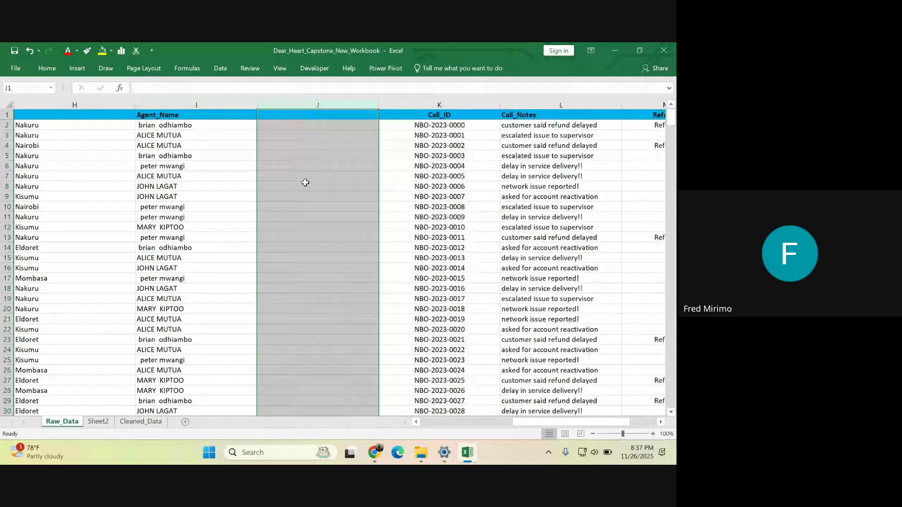
- Enter =PROPER(I2) in J2 to show the first agent's name in proper case
left_click(277, 124)
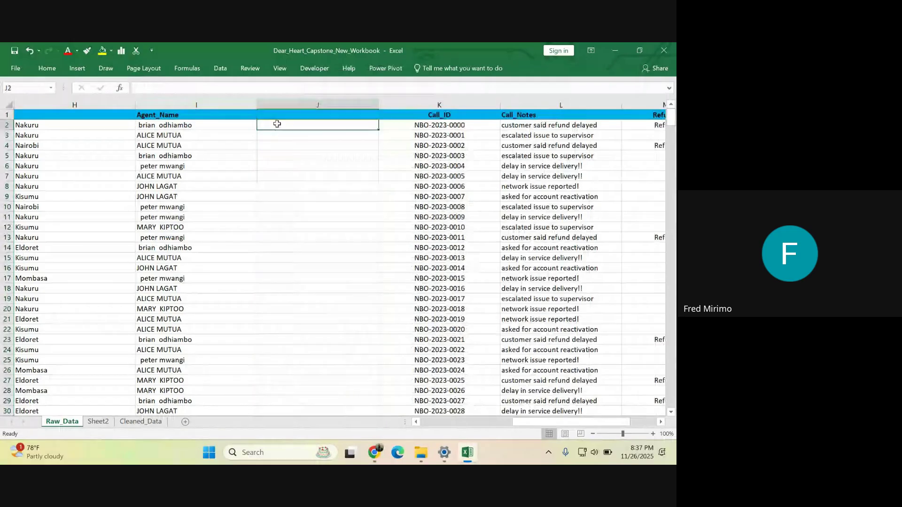
key("Down")
key("Down")
key("Down")
key("Down")
key("Down")
key("Down")
key("Down")
left_click(270, 126)
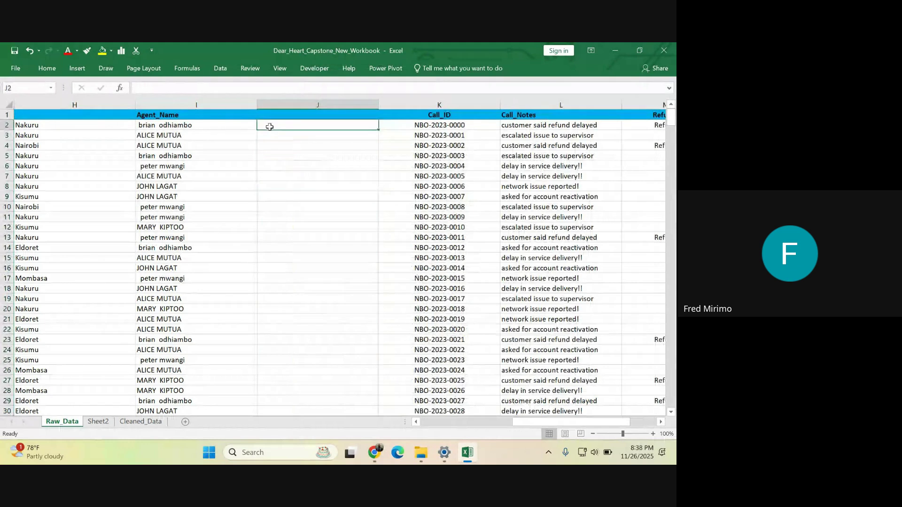
type("=")
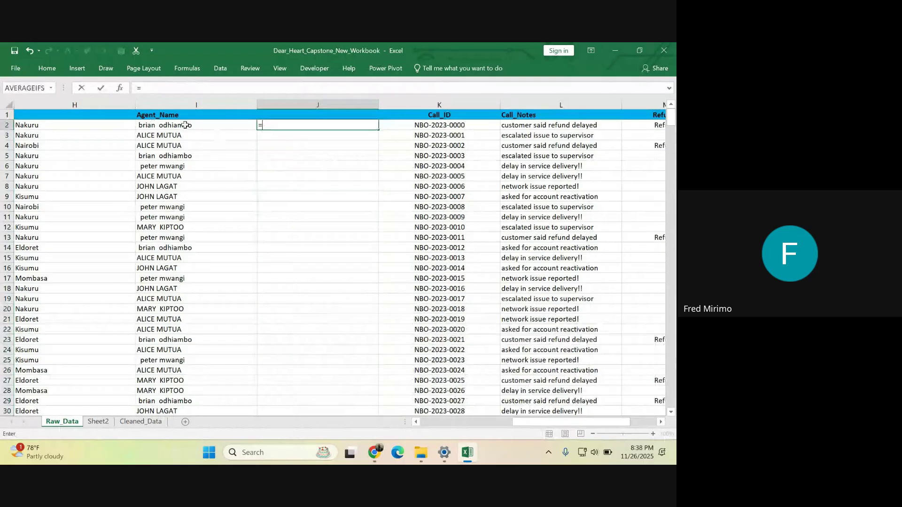
type("p")
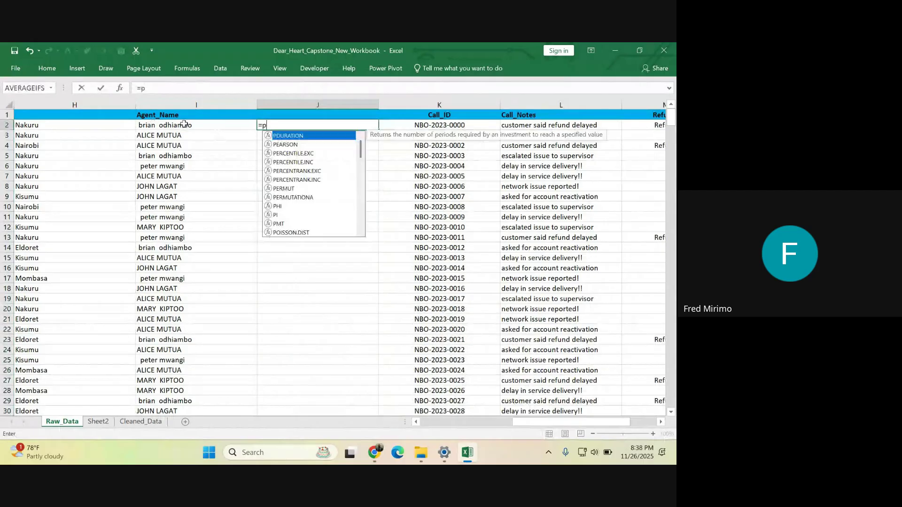
type("rop")
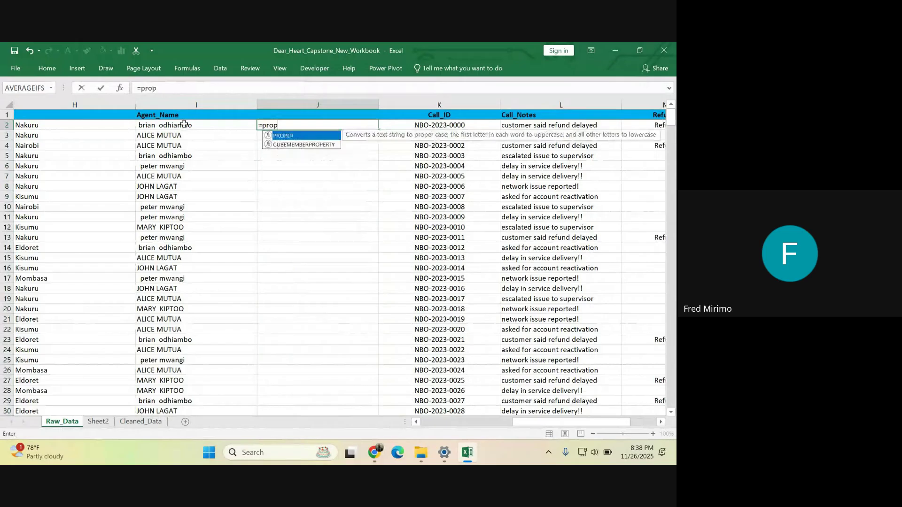
double_click(283, 137)
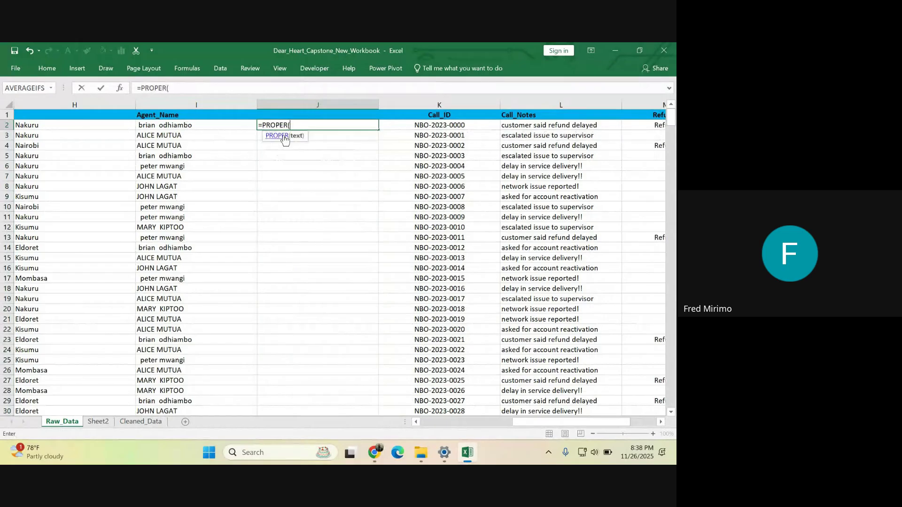
left_click(170, 124)
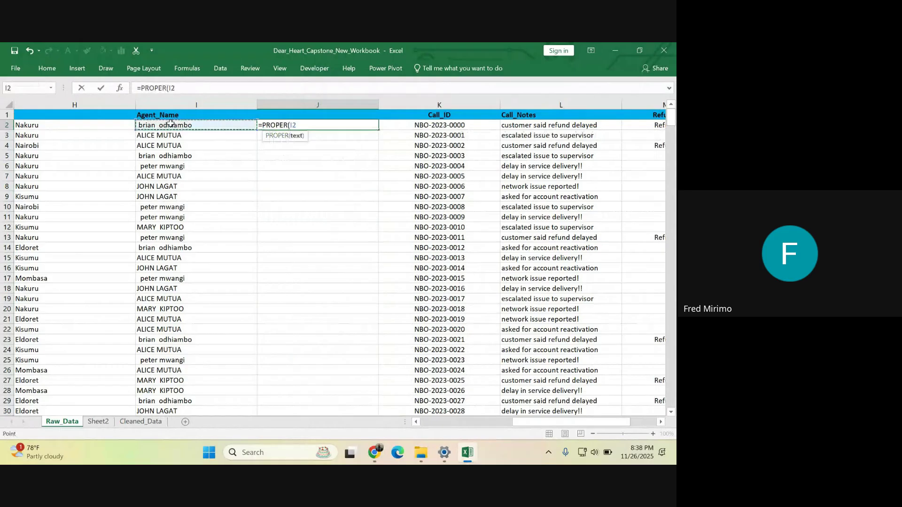
key("Return")
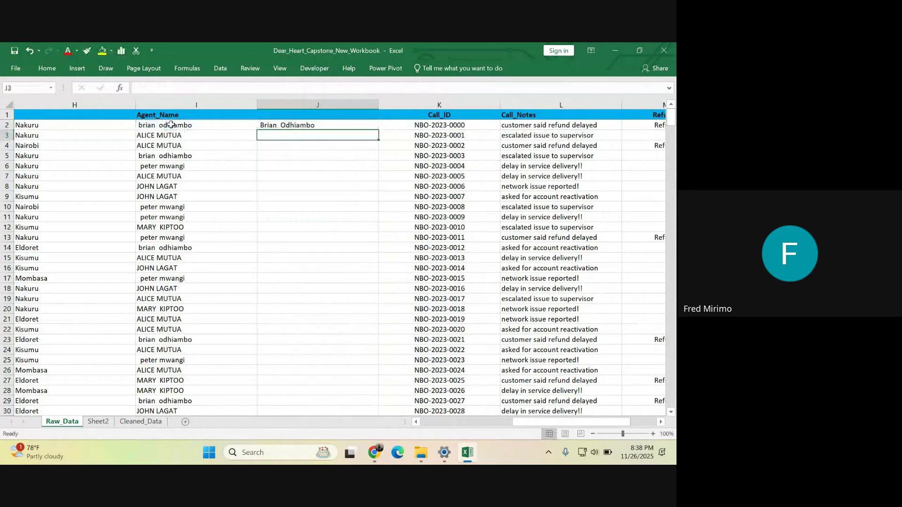
left_click(278, 236)
left_click(289, 125)
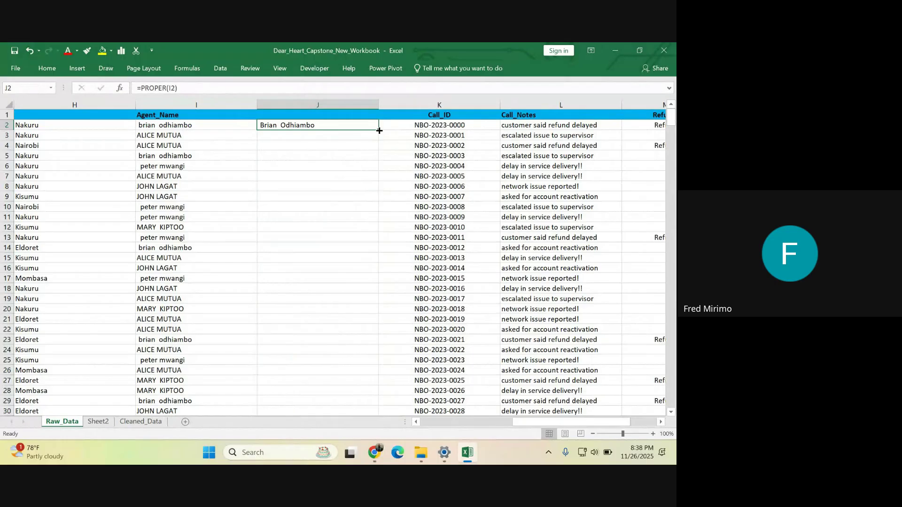
- Fill =PROPER(I2) down column J and scroll through the proper-cased agent names
double_click(379, 130)
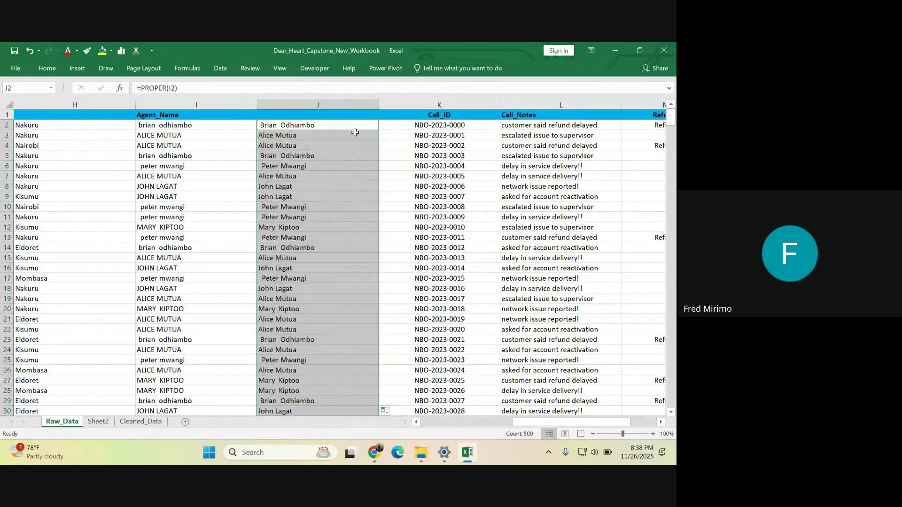
scroll(303, 203, "down", 4)
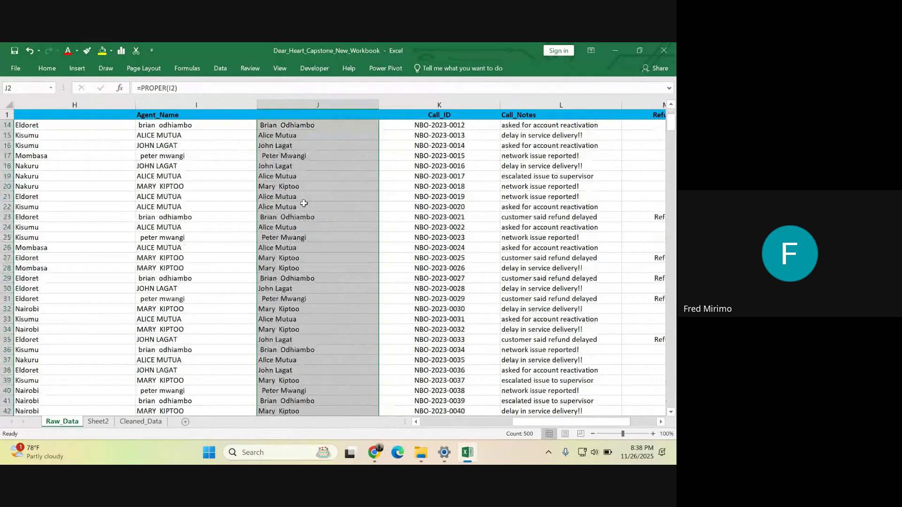
scroll(304, 203, "down", 20)
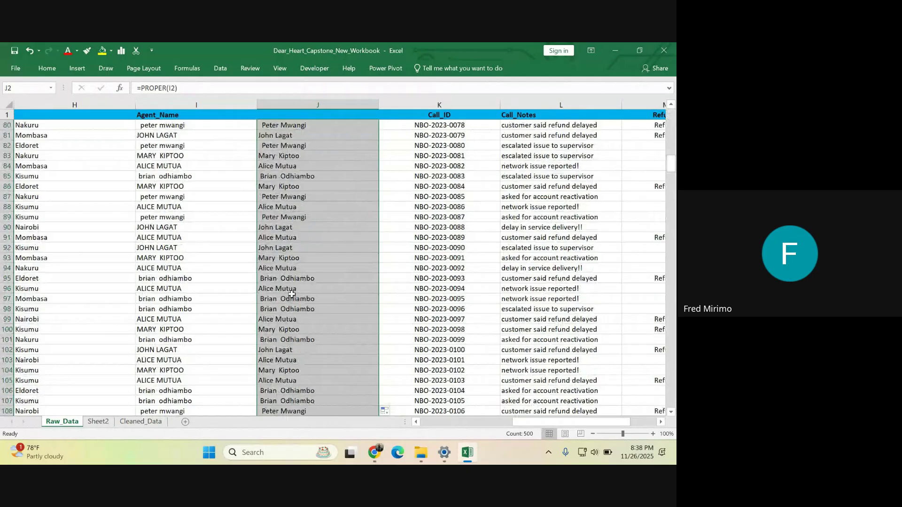
scroll(291, 293, "up", 20)
scroll(379, 163, "up", 1)
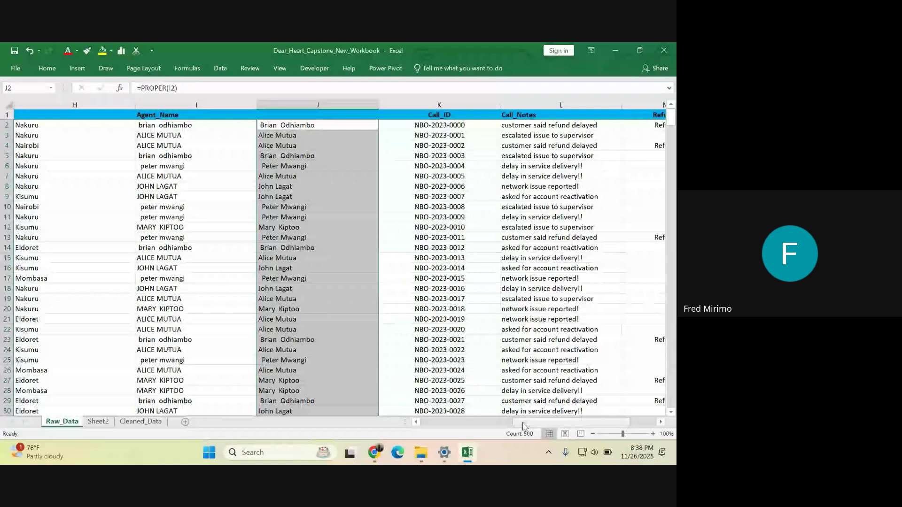
left_click_drag(524, 426, 556, 409)
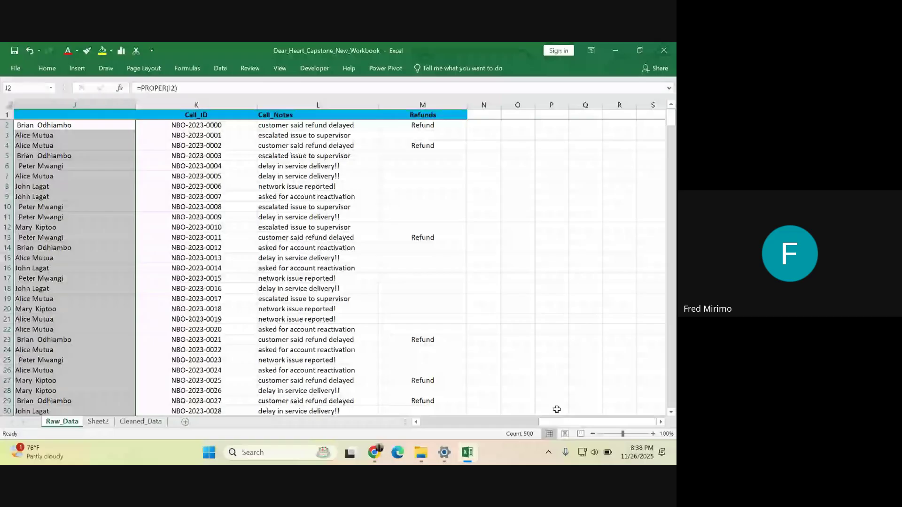
- Insert three blank columns before Call_Notes, moving it to column O
left_click(196, 217)
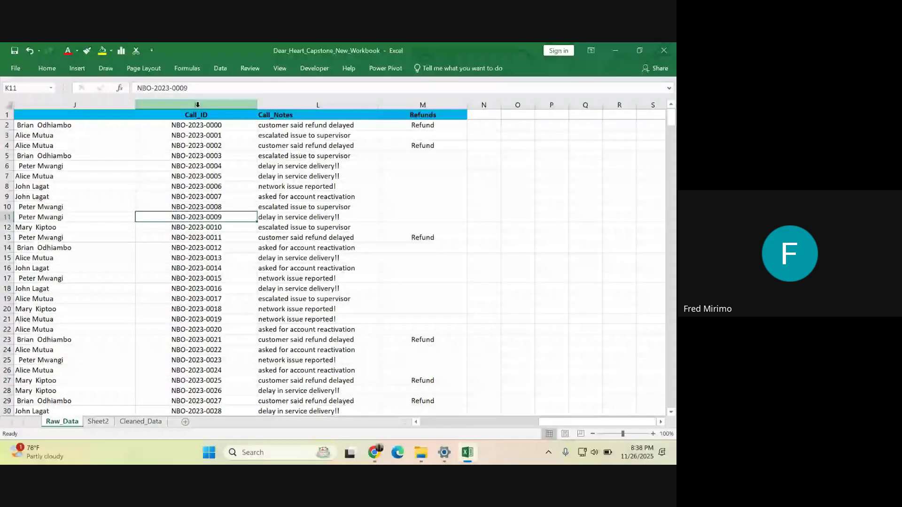
left_click(287, 102)
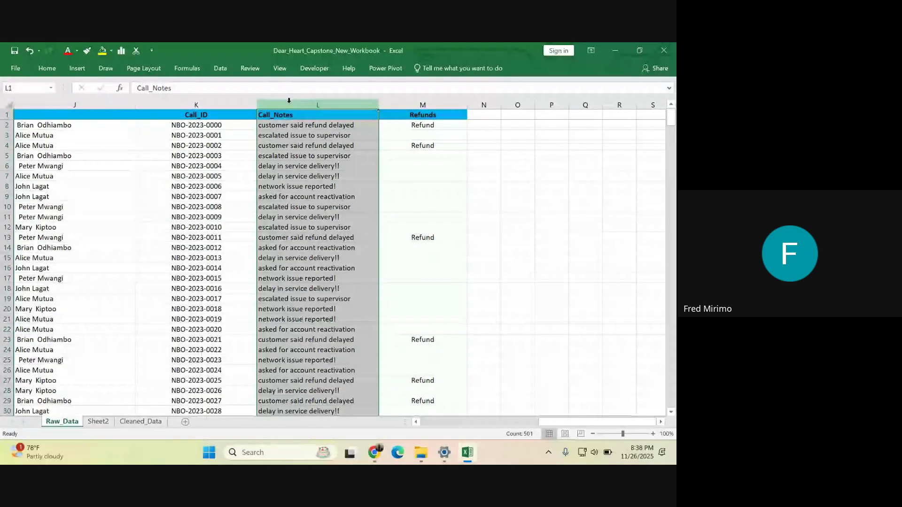
right_click(289, 101)
left_click(310, 176)
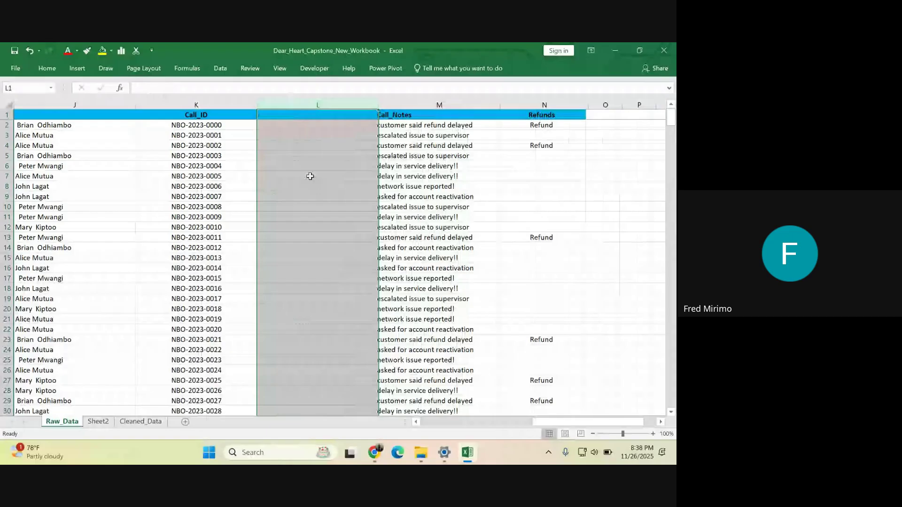
right_click(317, 104)
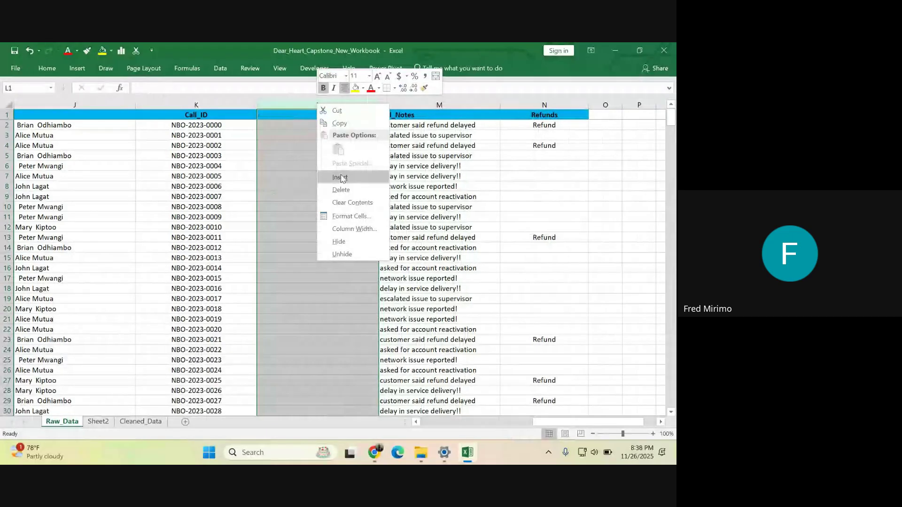
left_click(340, 177)
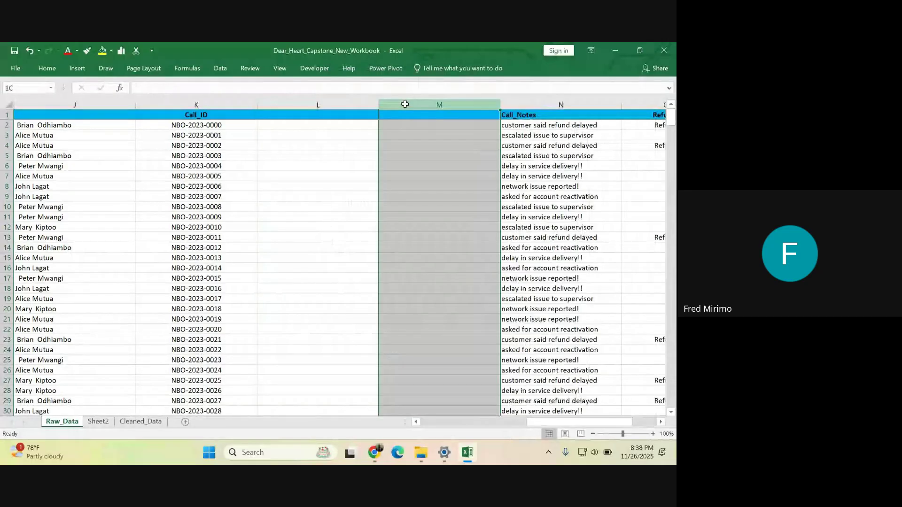
left_click(405, 104)
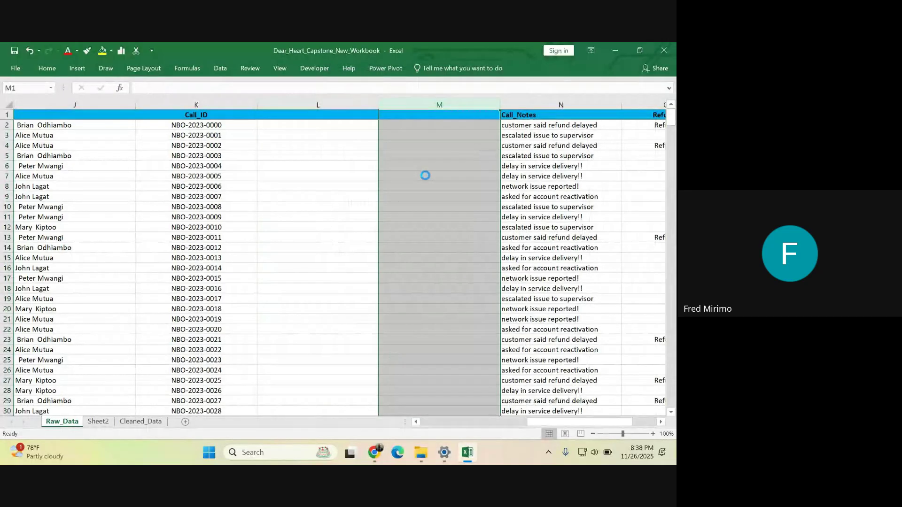
left_click(312, 125)
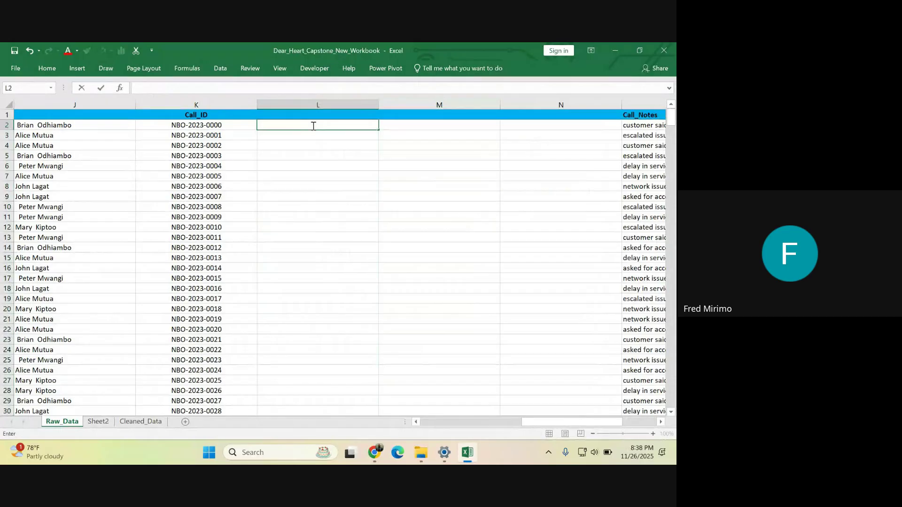
- Type the labels LEN in L2 and RIGHT in L3
type("LEN")
key("Return")
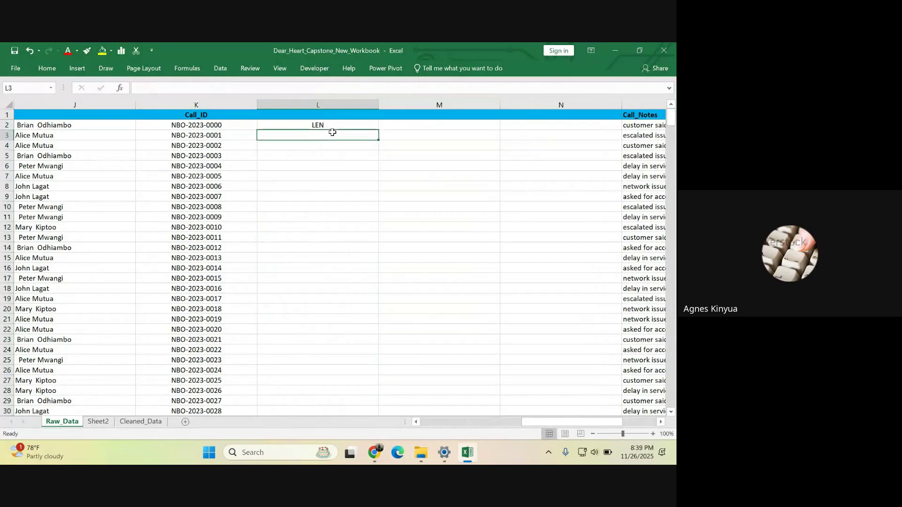
type("R")
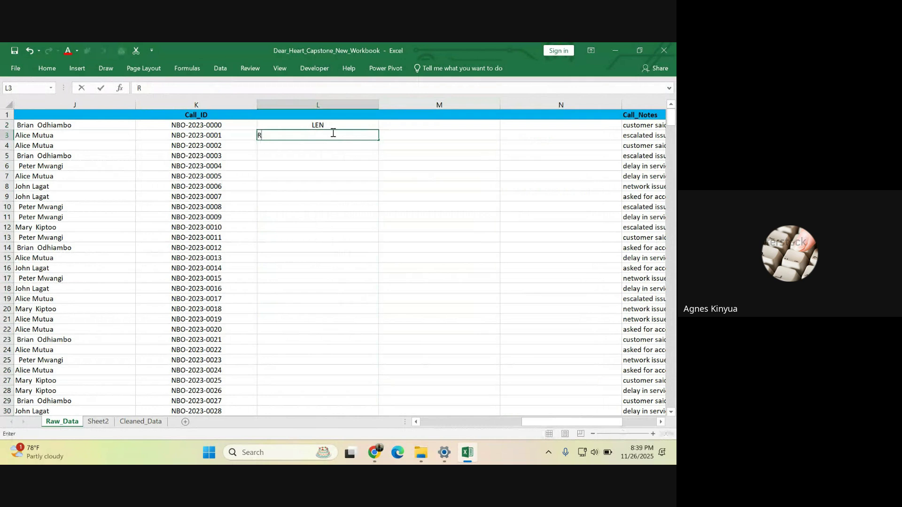
type("IGHT")
left_click(302, 145)
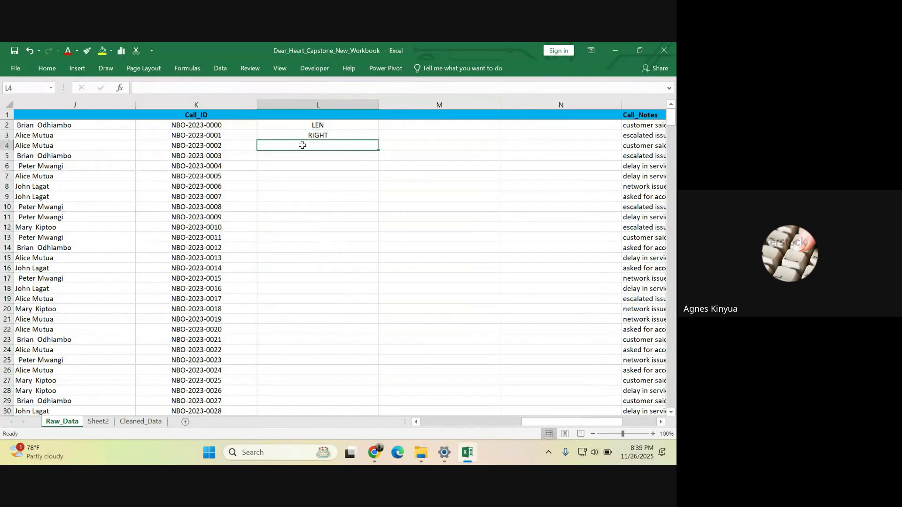
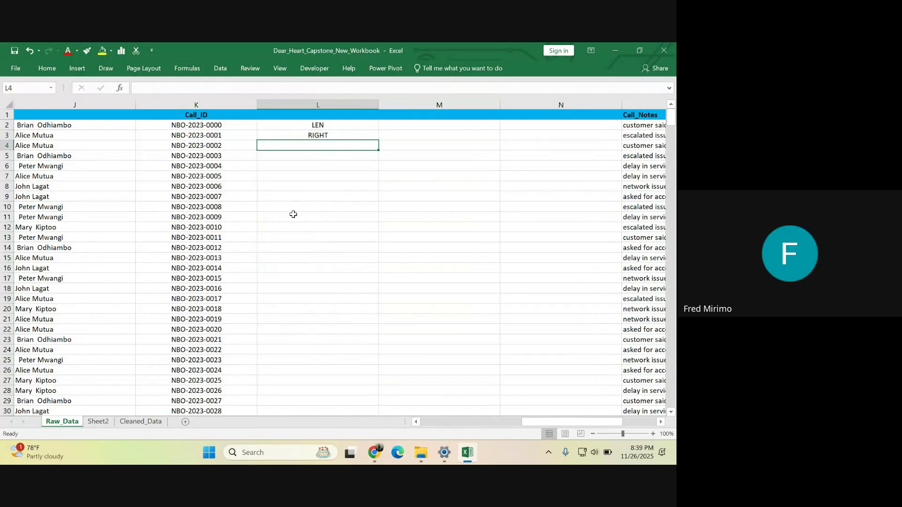
- Scroll the sheet back left so columns A–F, including Customer_Name and Email_Address, show
left_click(194, 124)
left_click_drag(533, 424, 411, 384)
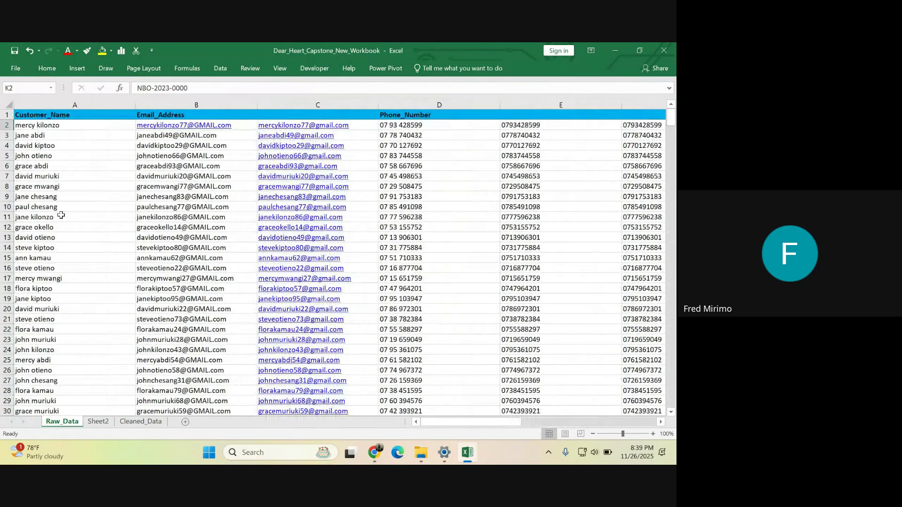
- Copy A3's customer name into S2 and edit it into a lowercase, dot-joined example
right_click(51, 137)
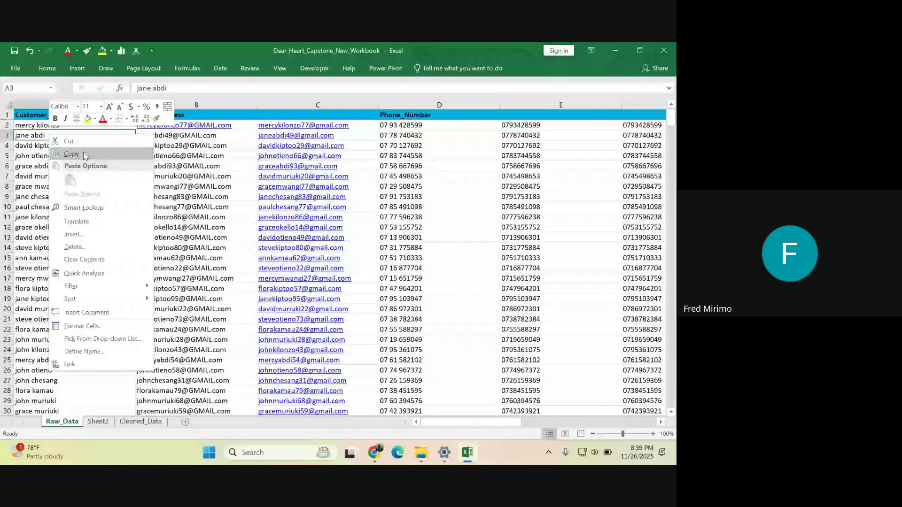
left_click(72, 154)
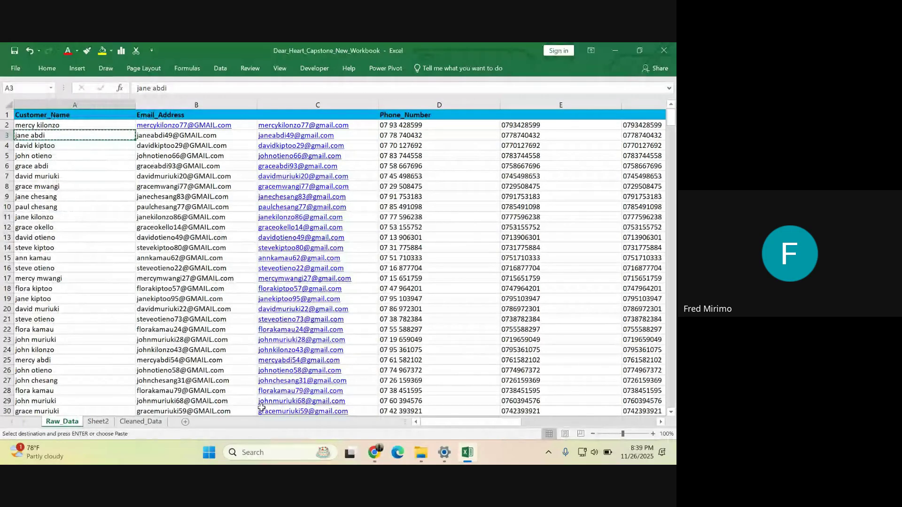
left_click_drag(474, 422, 609, 429)
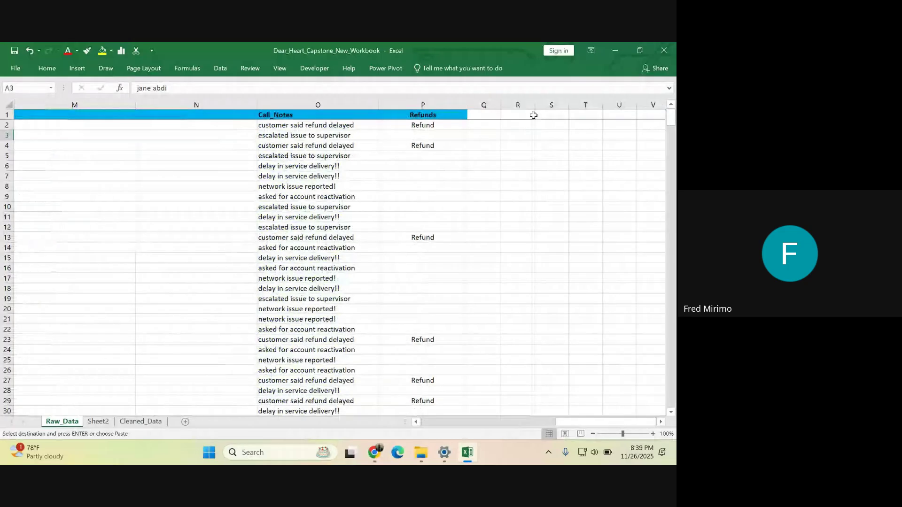
right_click(550, 126)
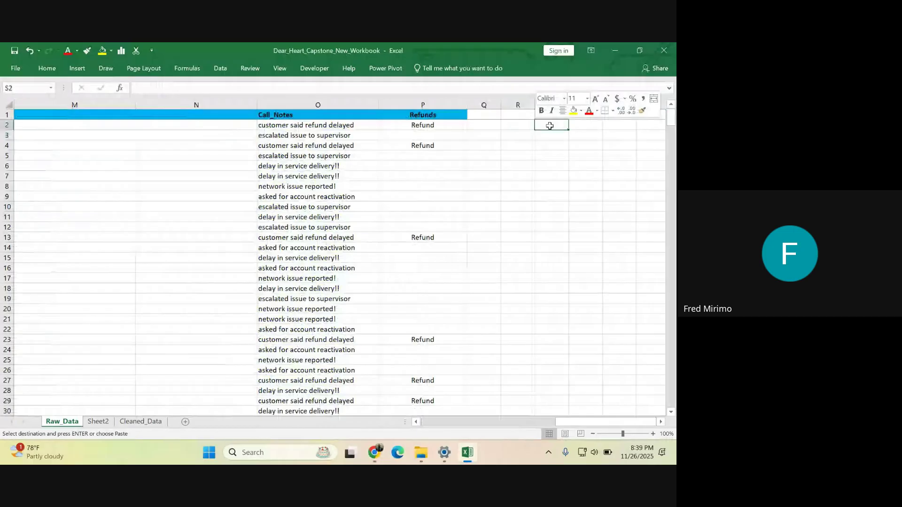
key("ctrl+v")
key("F2")
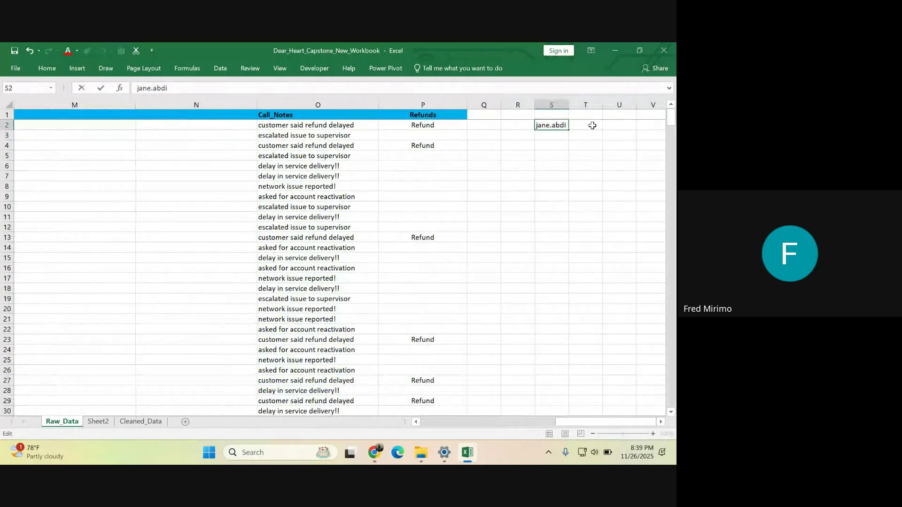
left_click(592, 125)
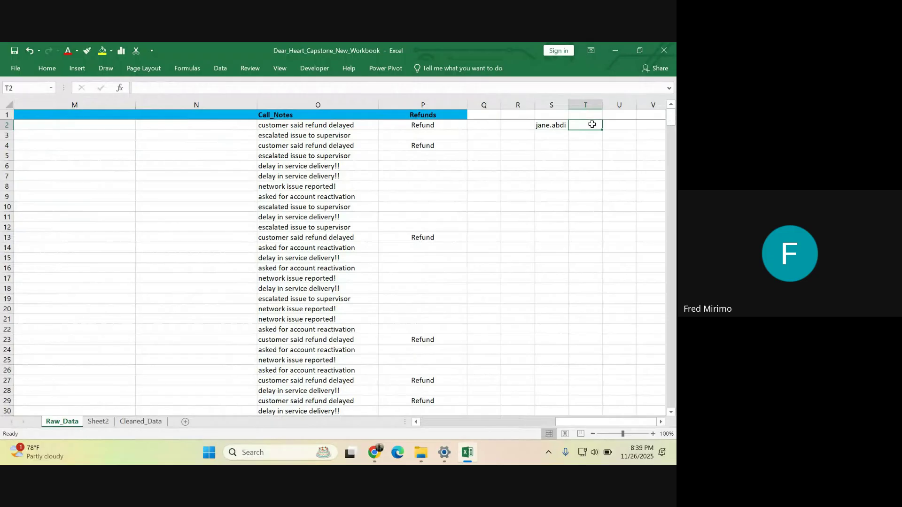
- Enter =SUBSTITUTE(S2,"."," ") in T2 so the dot becomes a space
type("=SU")
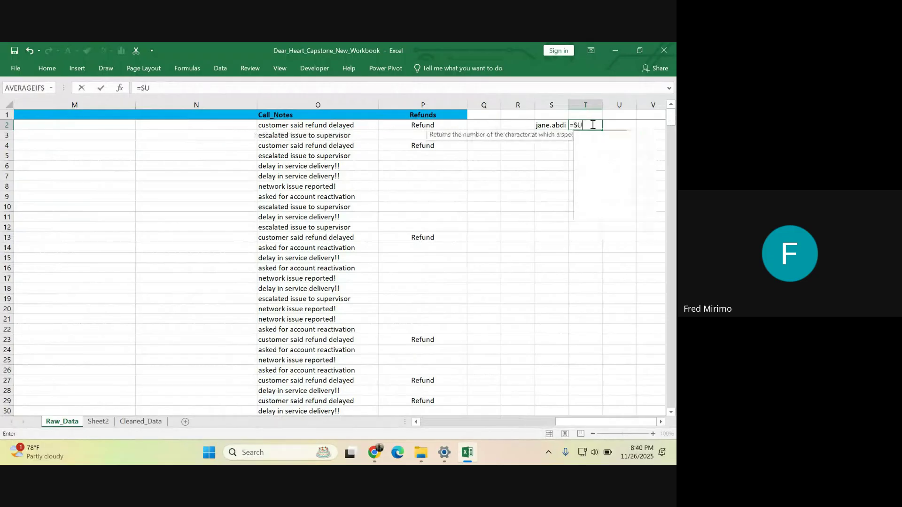
double_click(600, 136)
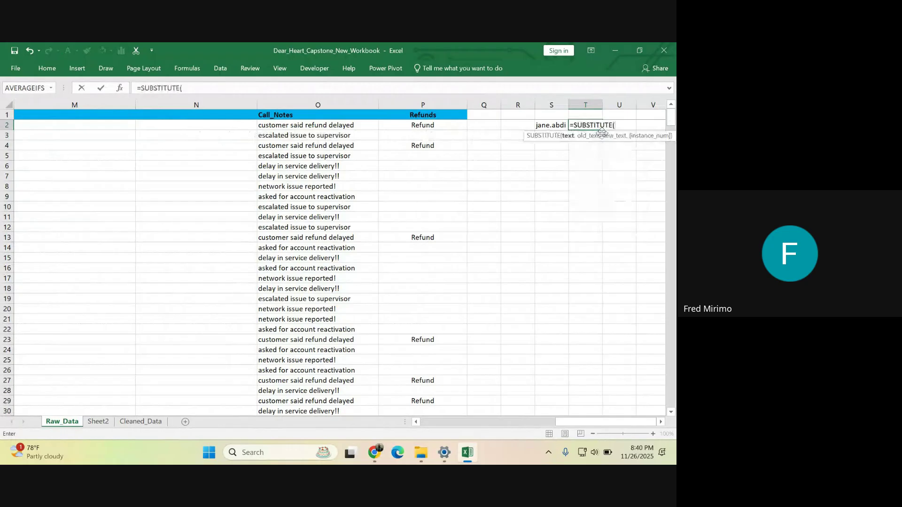
left_click(548, 126)
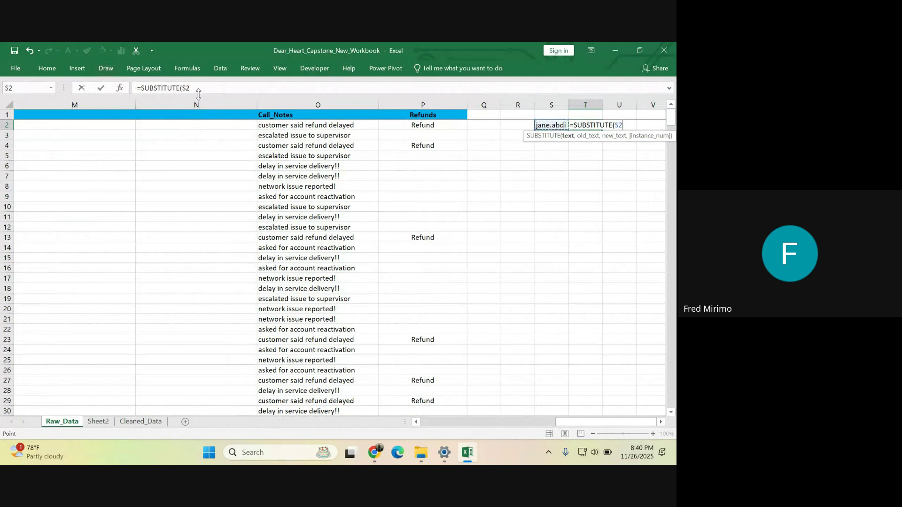
left_click(218, 87)
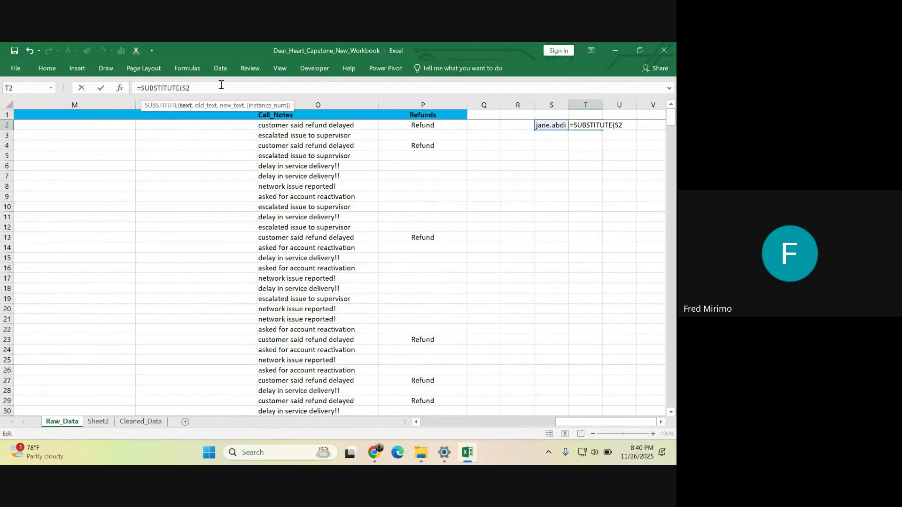
type(",\".")
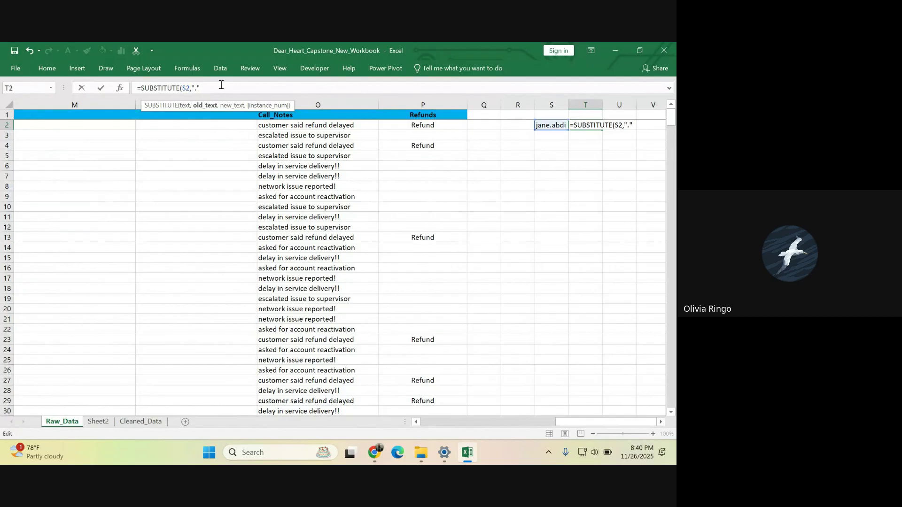
type(",")
type("\"")
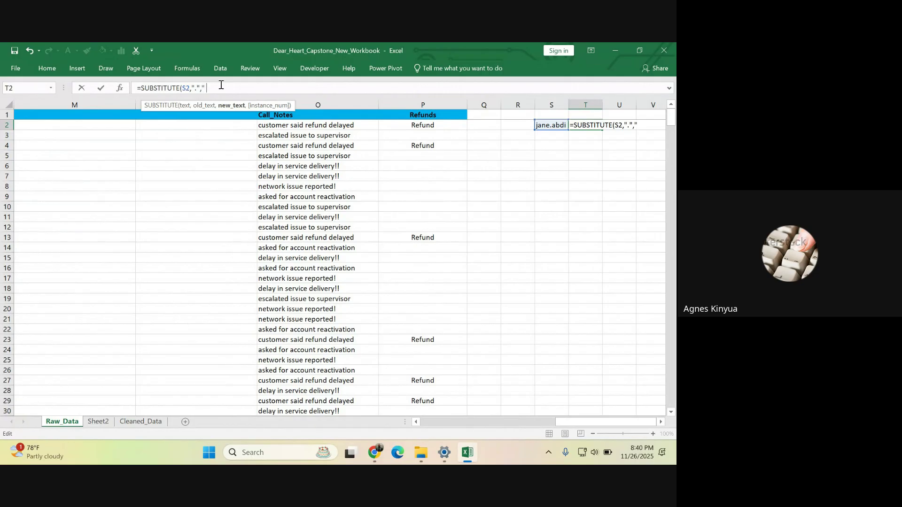
type(" \")")
key("Return")
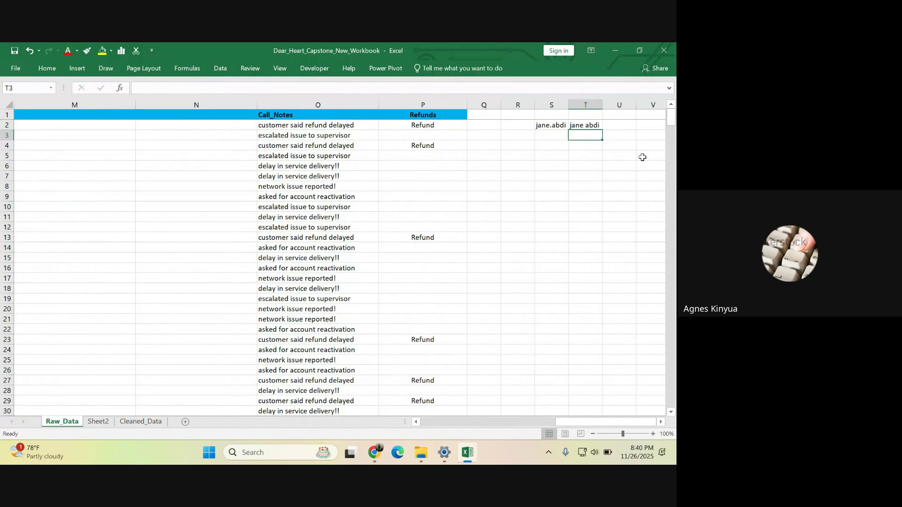
left_click(584, 126)
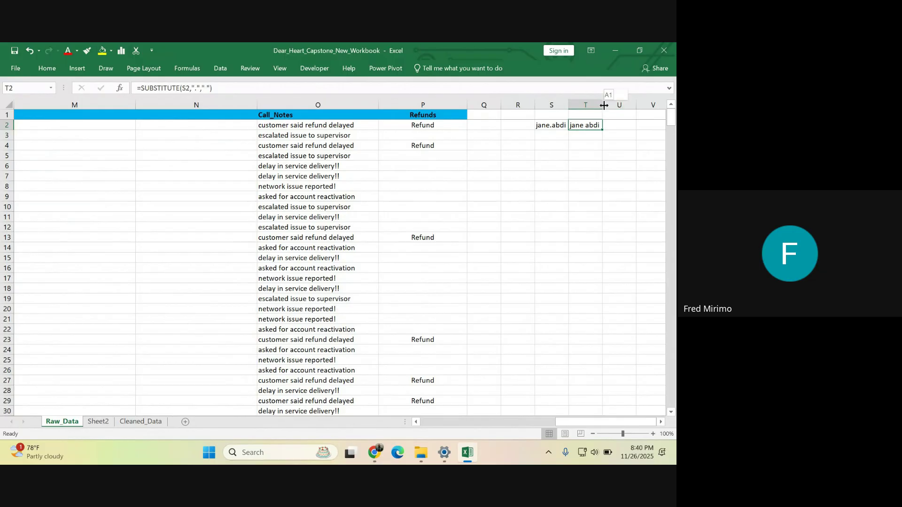
- Widen column T to fit the SUBSTITUTE result and compare S2 with T2
left_click_drag(603, 104, 619, 104)
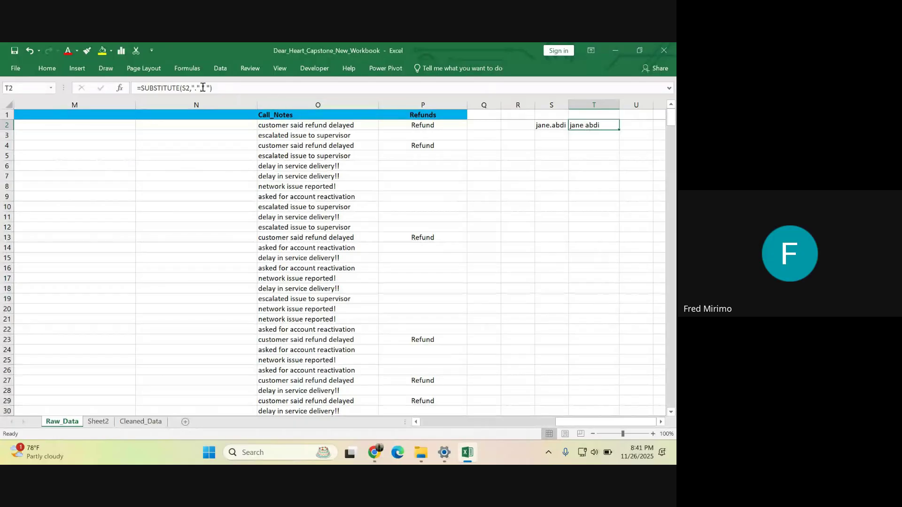
left_click(549, 124)
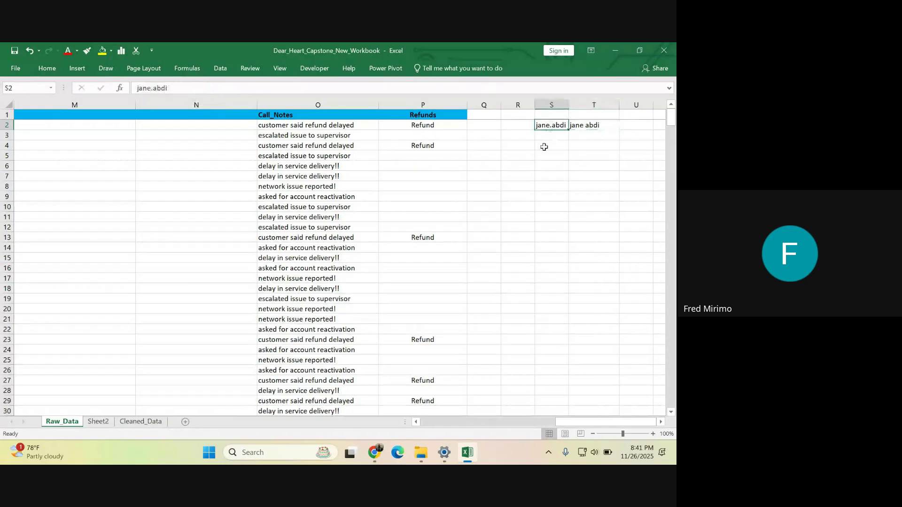
left_click(593, 124)
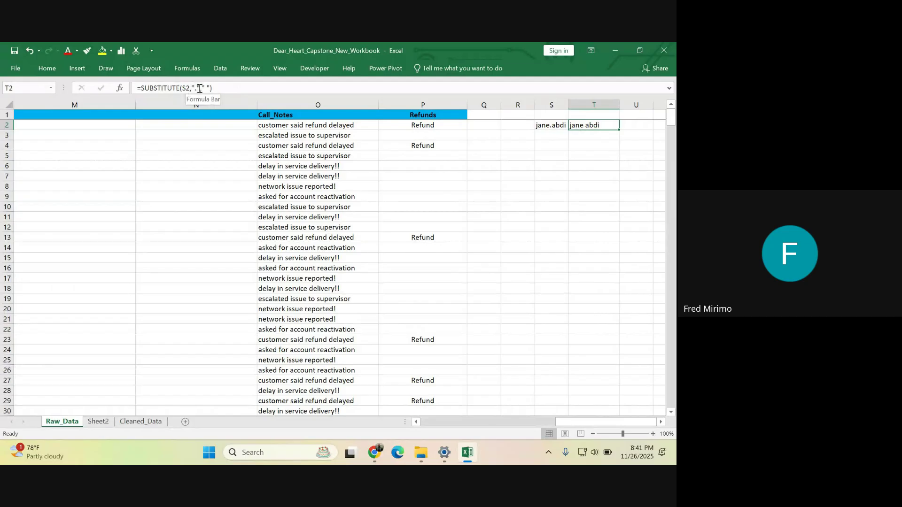
- Type a pair of double quotes ("") into T6 as an example
left_click(578, 166)
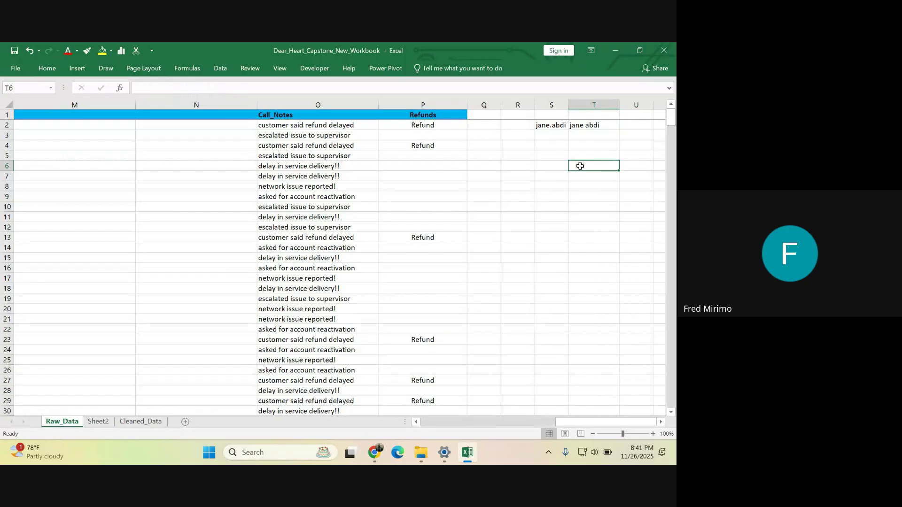
type("\"")
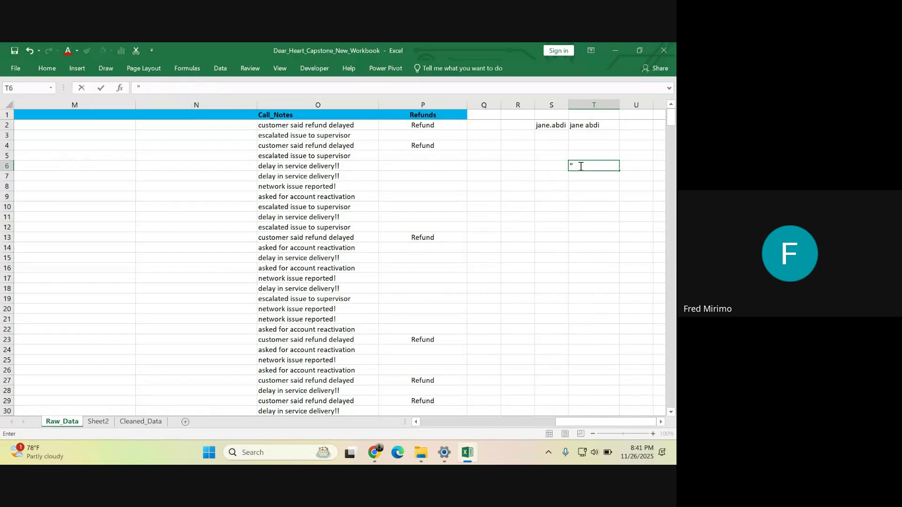
type("\"")
left_click(559, 125)
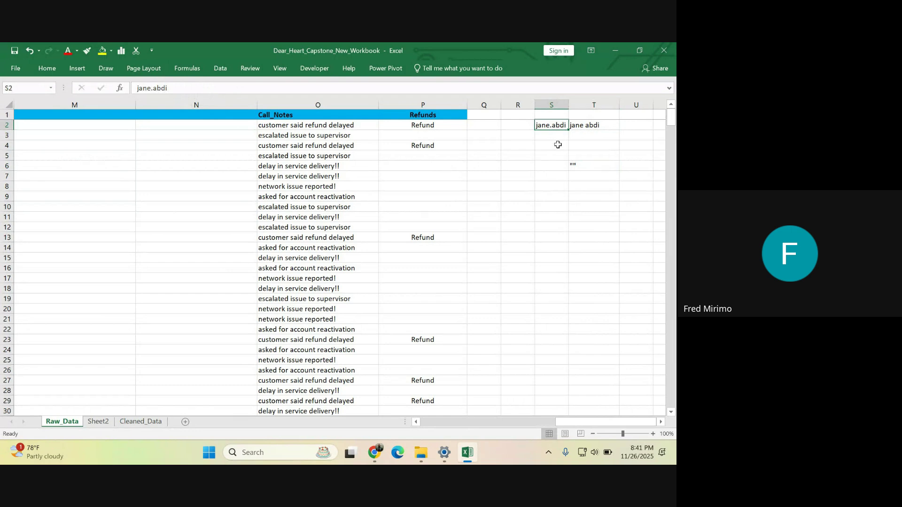
left_click(587, 125)
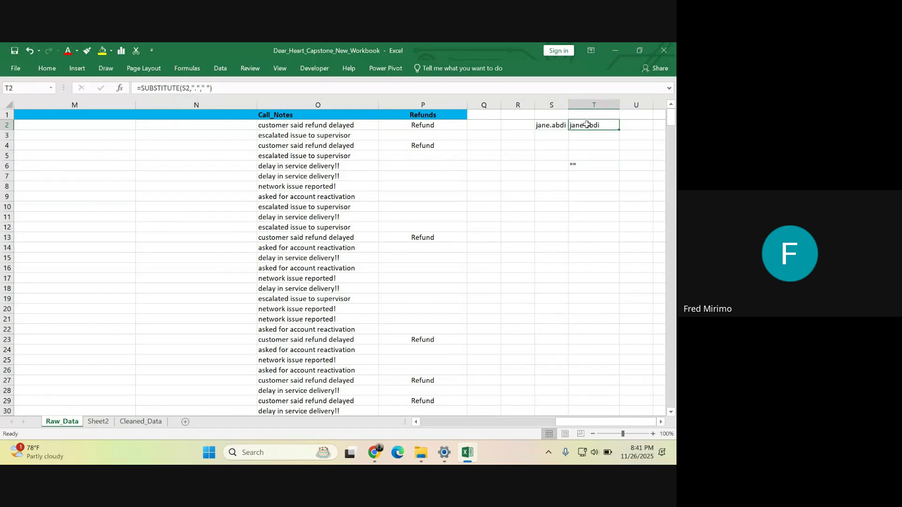
- Remove the quotes around the dot in T2's formula, then dismiss the resulting formula error
left_click(196, 85)
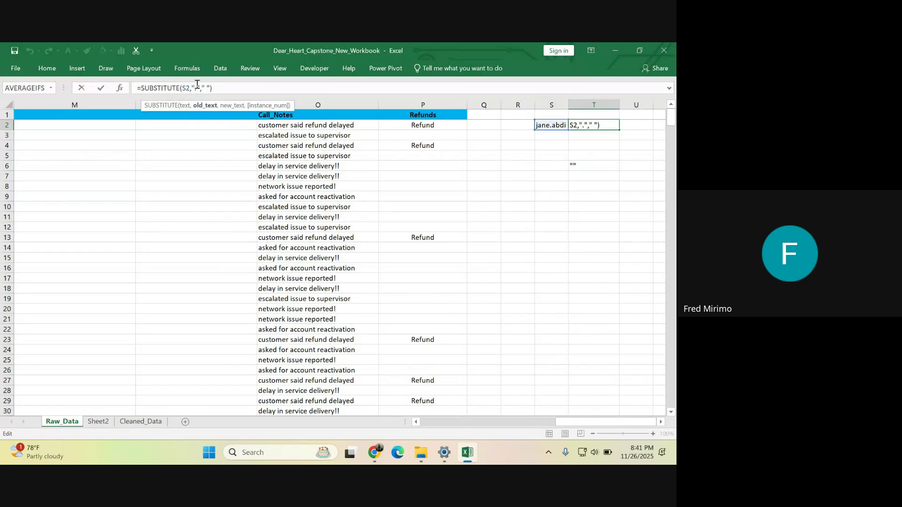
key("BackSpace")
left_click(202, 84)
key("BackSpace")
key("Return")
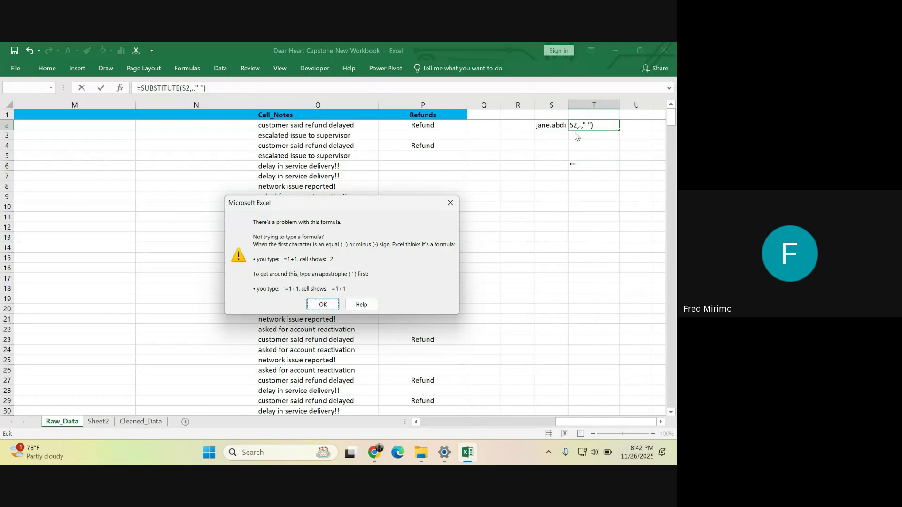
left_click(451, 203)
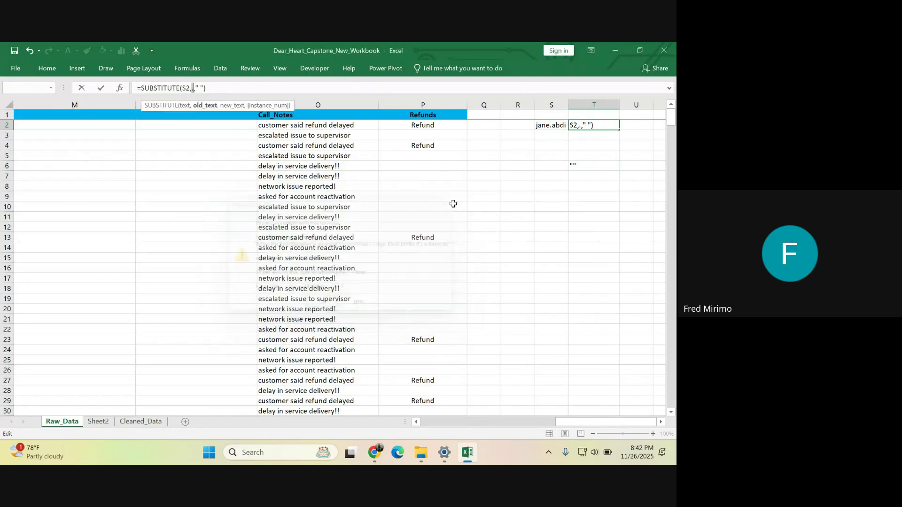
- Restore "." and delete the space argument so T2 reads =SUBSTITUTE(S2,".",)
left_click(192, 87)
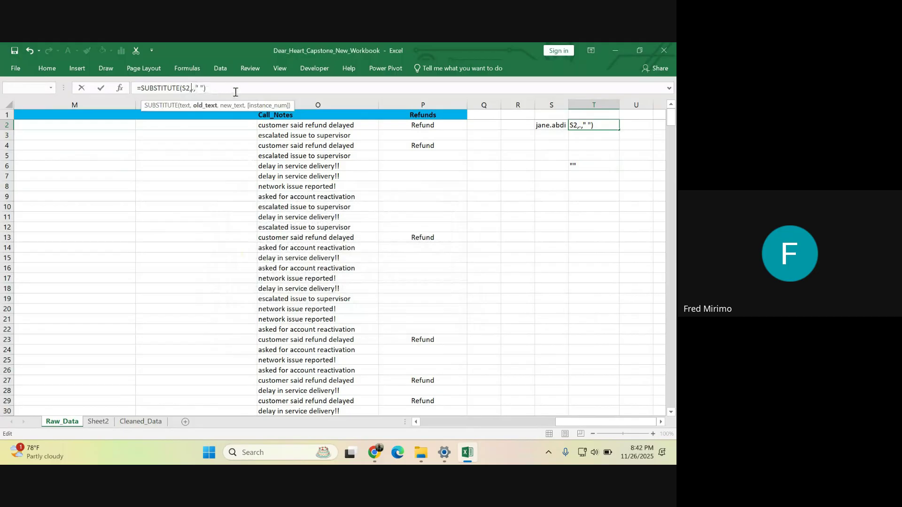
type("\".")
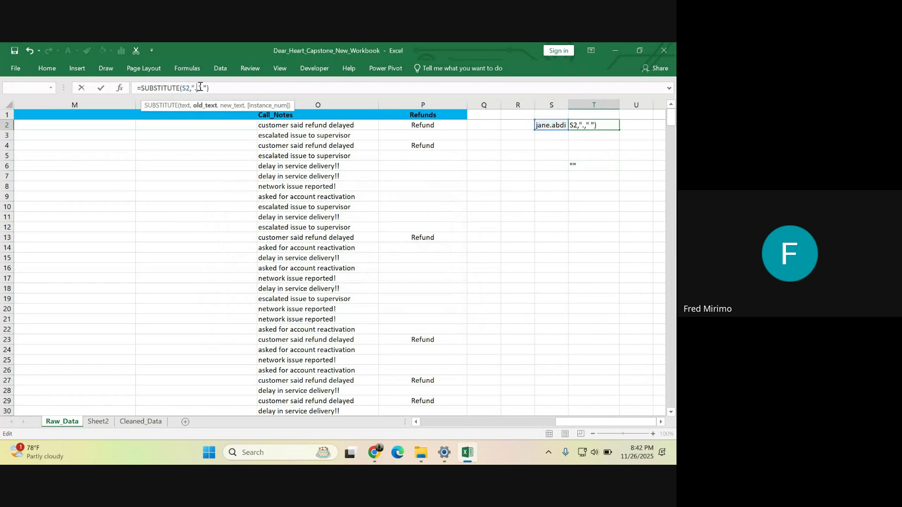
type("\"")
left_click(205, 87)
key("Delete")
key("BackSpace")
key("BackSpace")
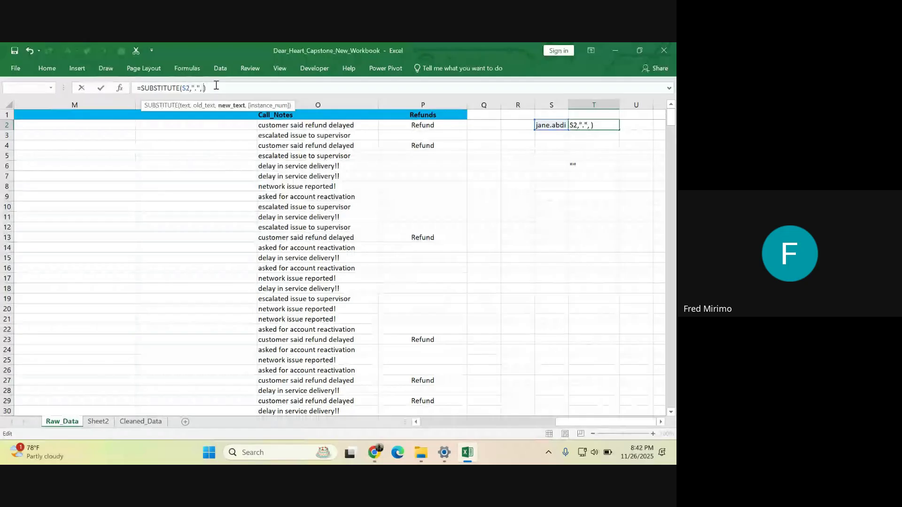
key("Return")
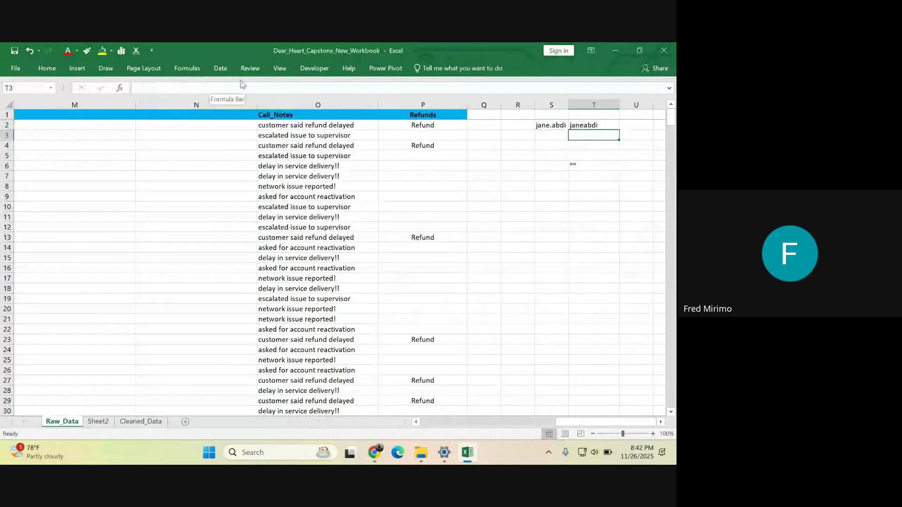
left_click(602, 121)
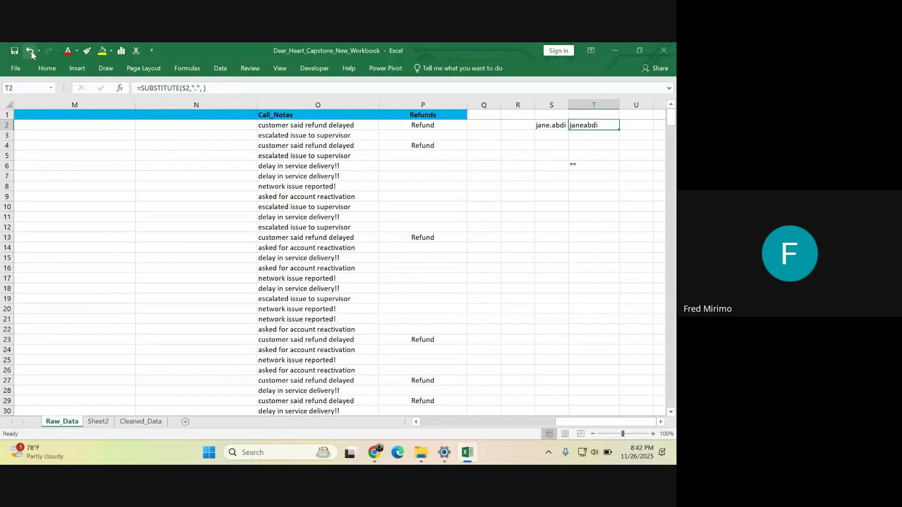
- Enter a single quote in T7 as a test and compare it with T6
left_click(574, 176)
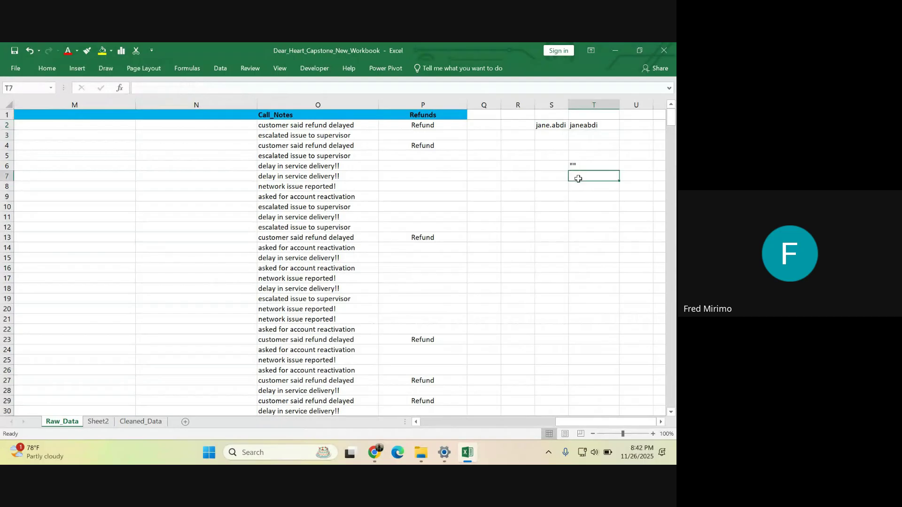
type("\"")
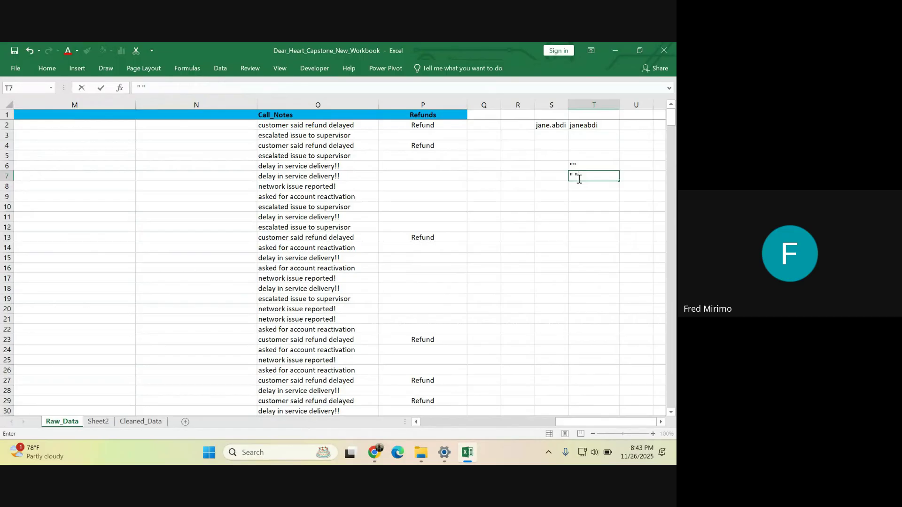
left_click(566, 204)
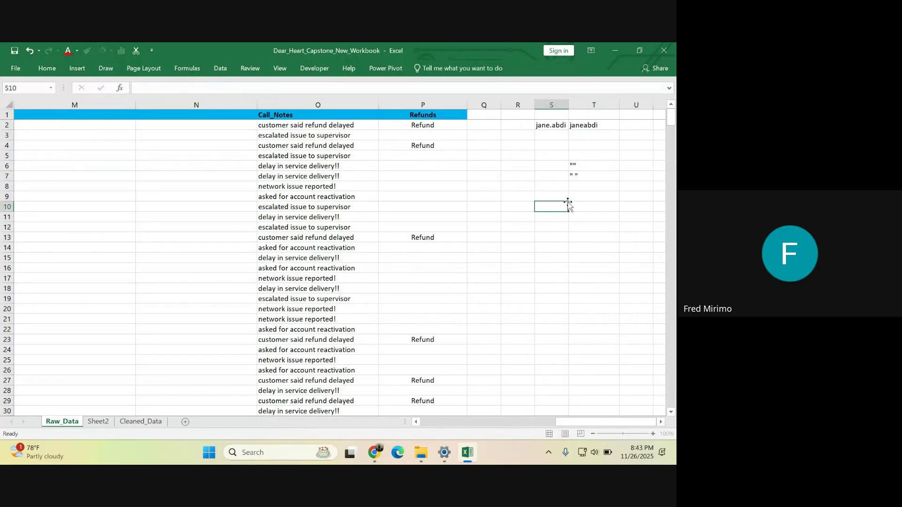
left_click(582, 176)
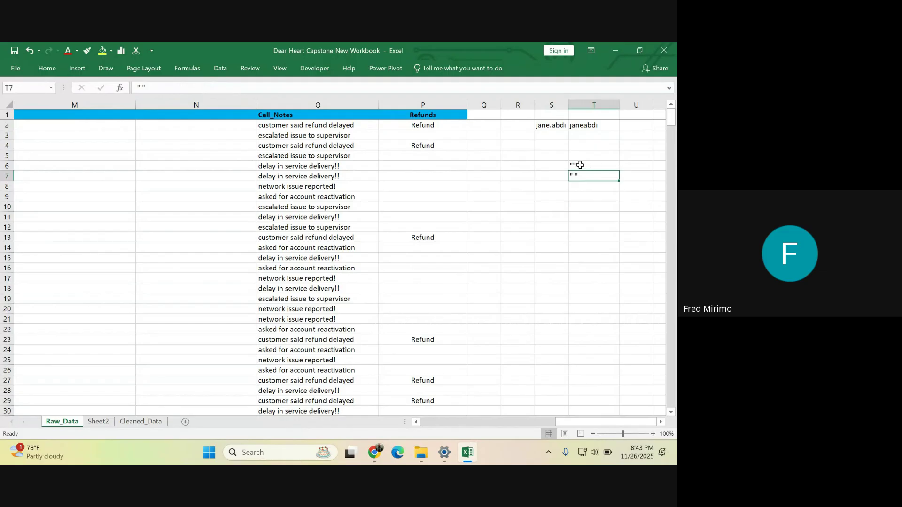
left_click(580, 165)
left_click(577, 174)
left_click(575, 166)
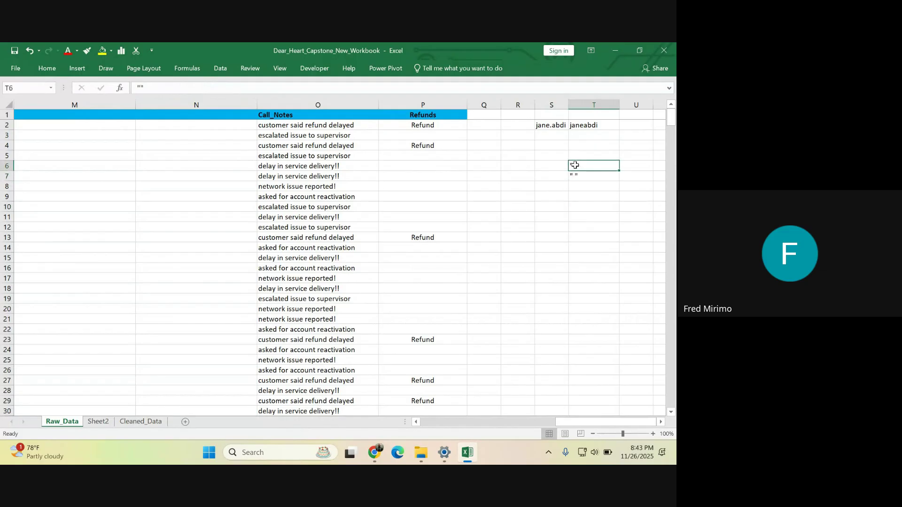
- Fix T2's formula back to =SUBSTITUTE(S2,"."," ") so the name shows with a space
left_click(583, 126)
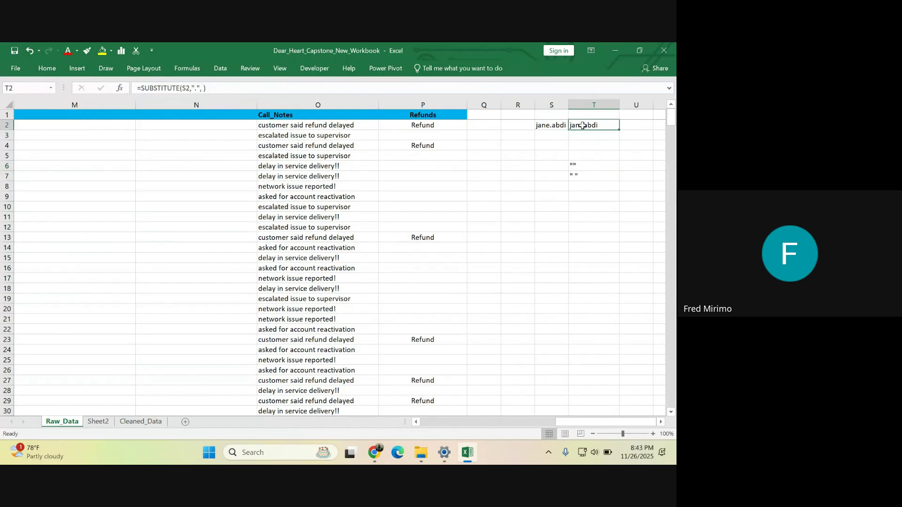
left_click(202, 88)
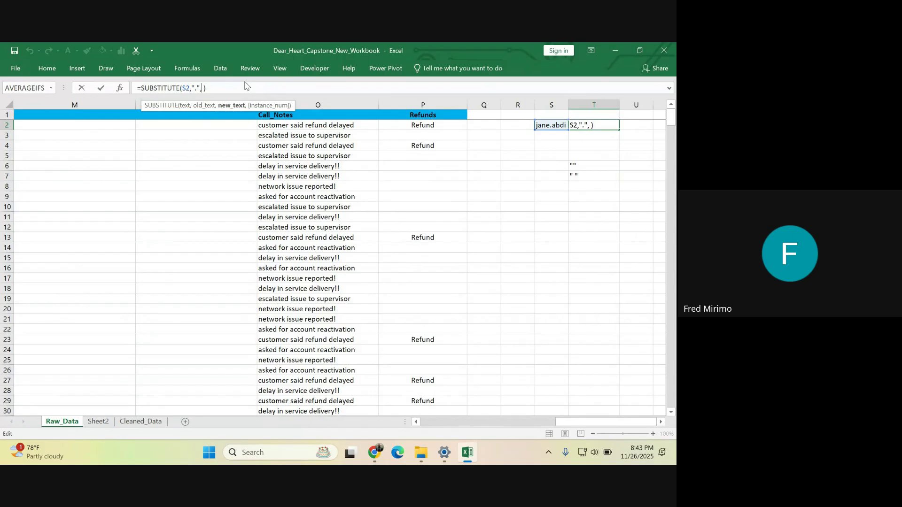
type("\"")
left_click(225, 89)
key("BackSpace")
left_click(228, 88)
key("Return")
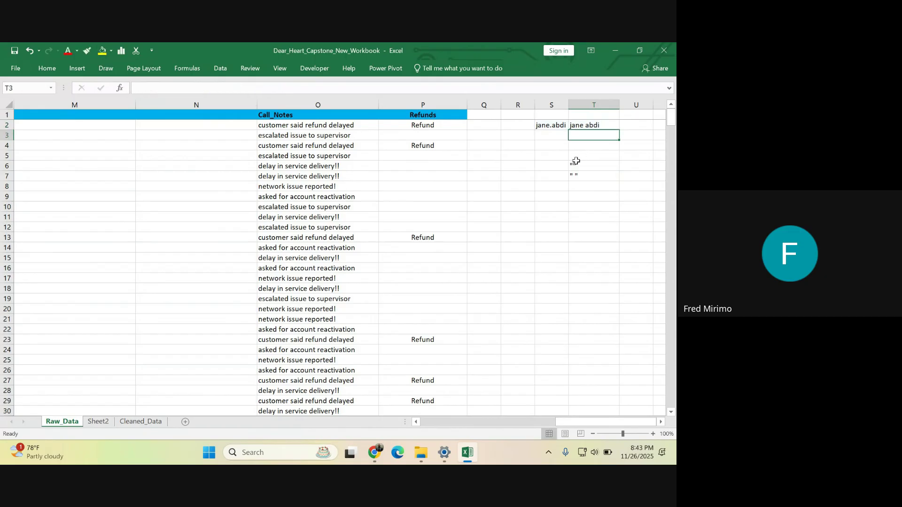
- Clear the contents of the test cells T6:T7
left_click_drag(573, 164, 580, 180)
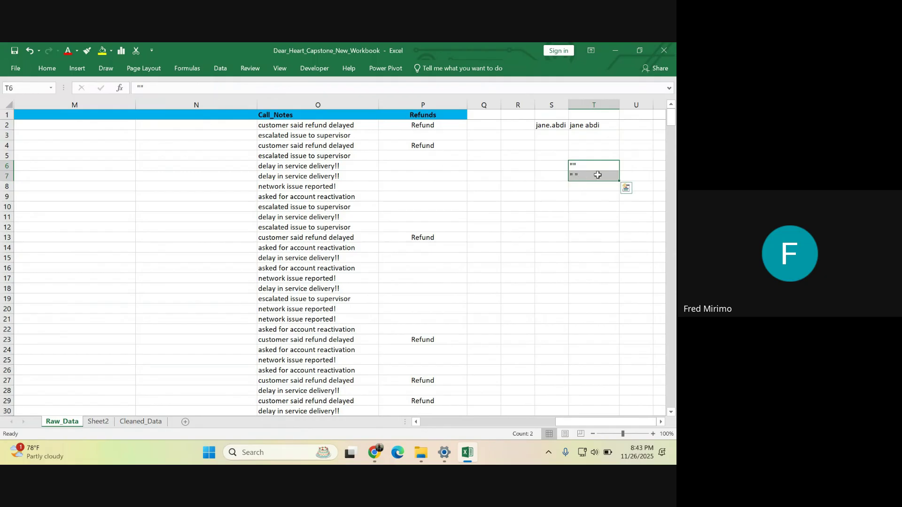
right_click(597, 176)
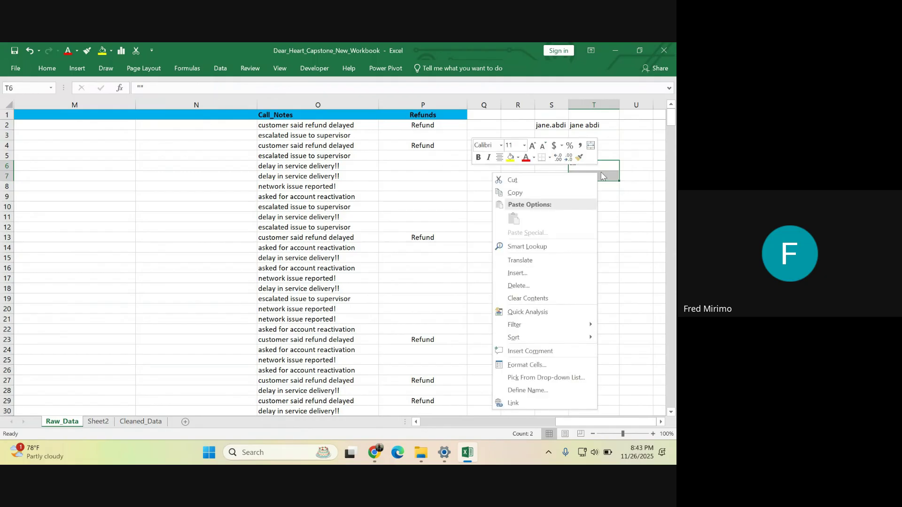
left_click(533, 301)
left_click(587, 248)
left_click(578, 157)
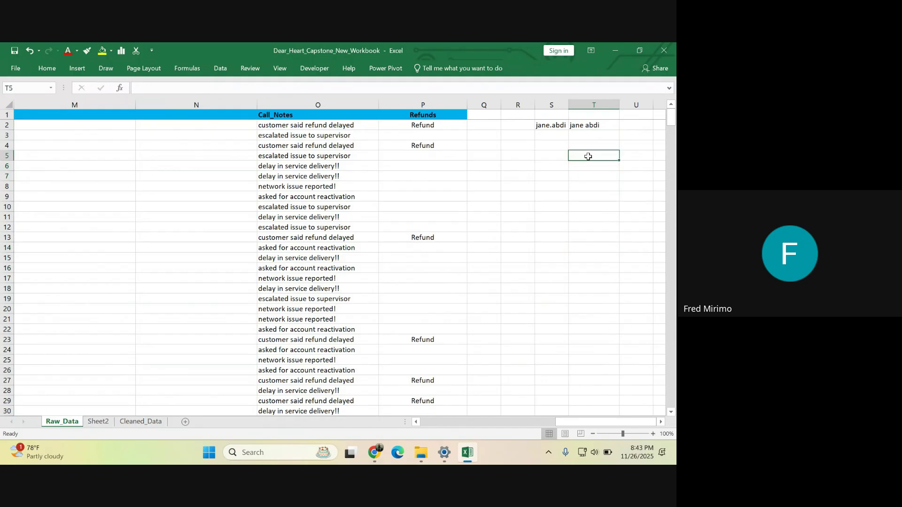
left_click(550, 167)
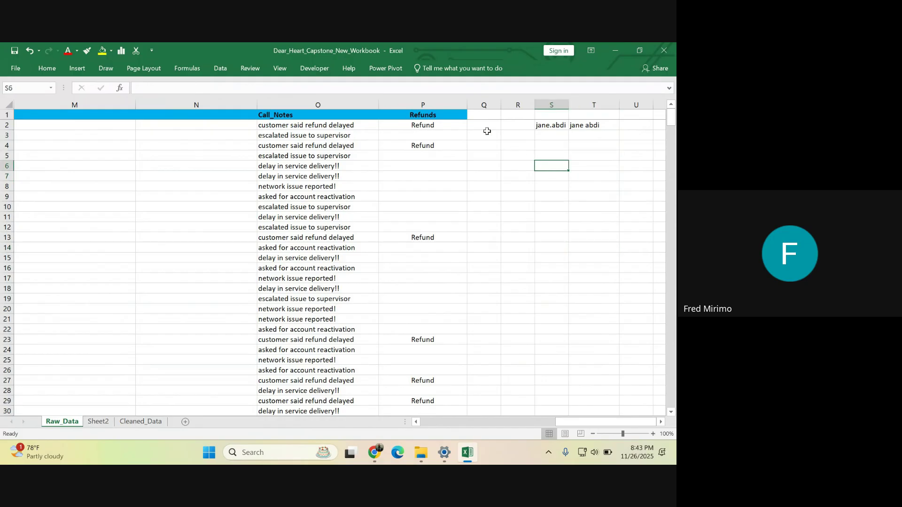
left_click(524, 155)
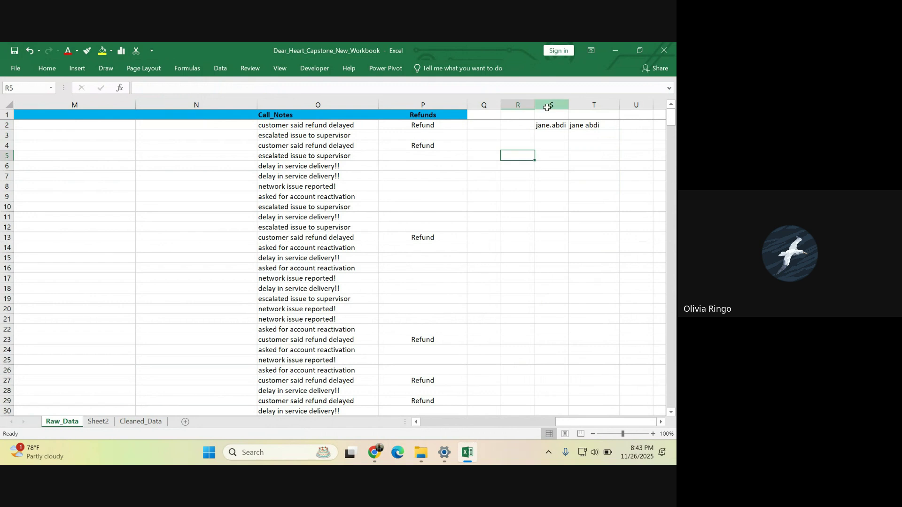
left_click(549, 98)
left_click(588, 124)
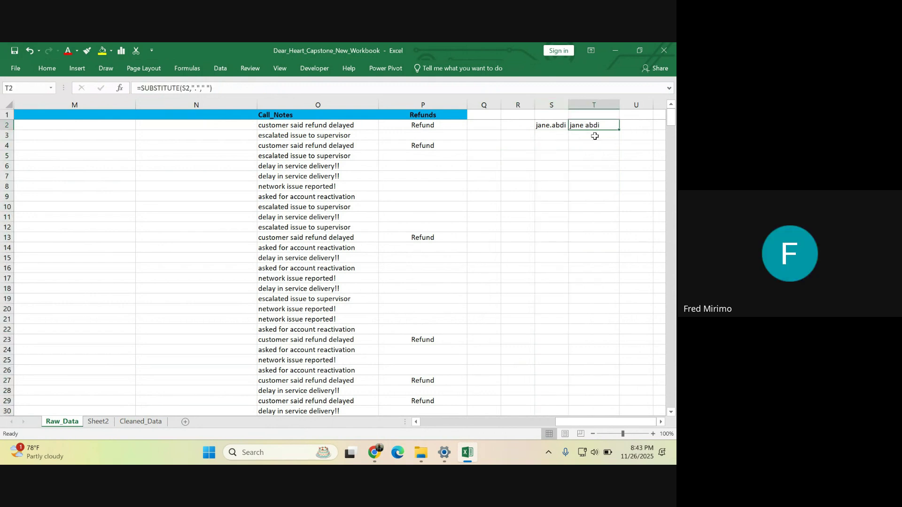
- Confirm T2's =SUBSTITUTE(S2,"."," ") formula, then scroll left toward column K
left_click_drag(233, 87, 136, 89)
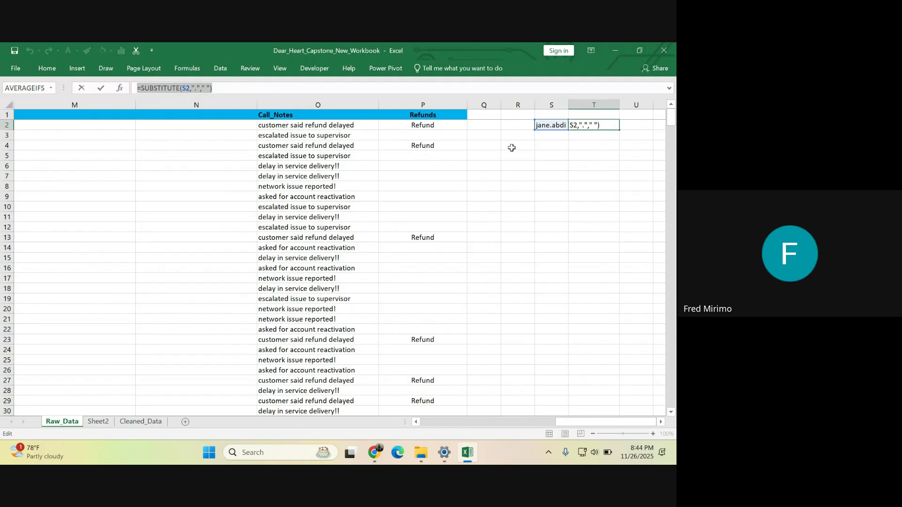
left_click(193, 88)
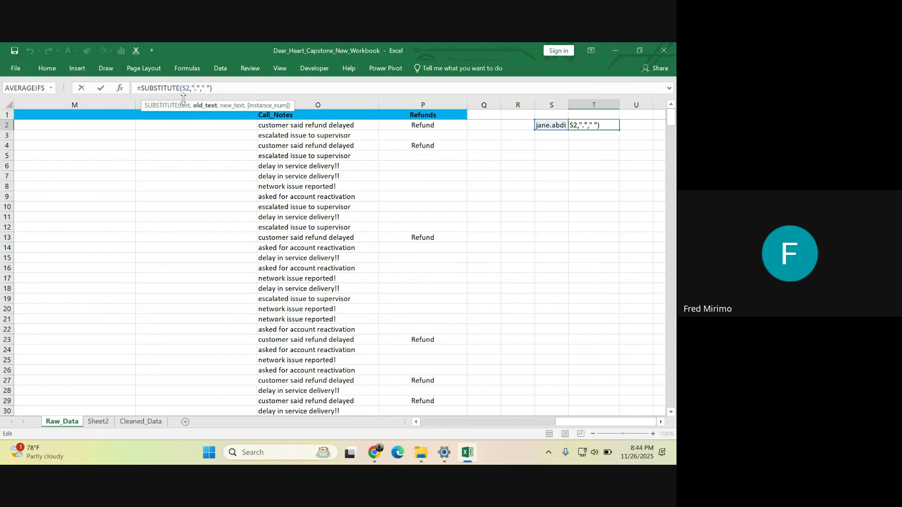
left_click_drag(212, 88, 134, 85)
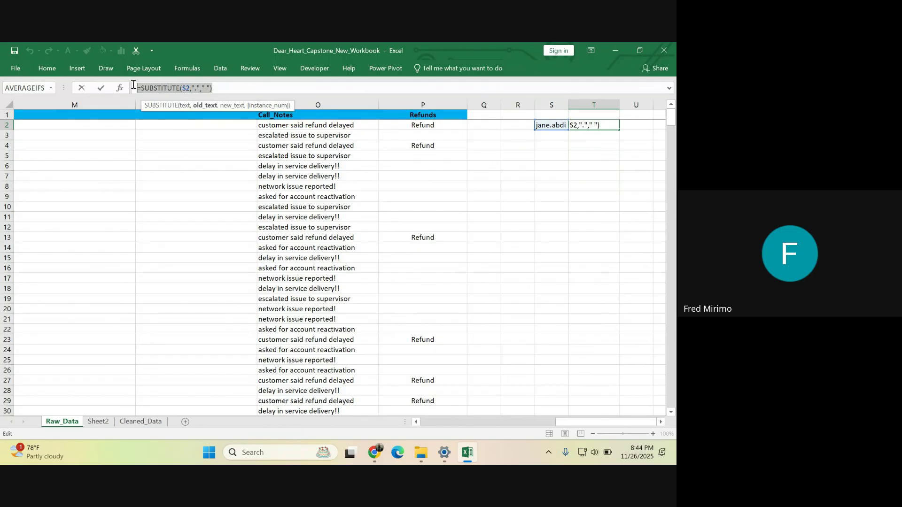
key("Return")
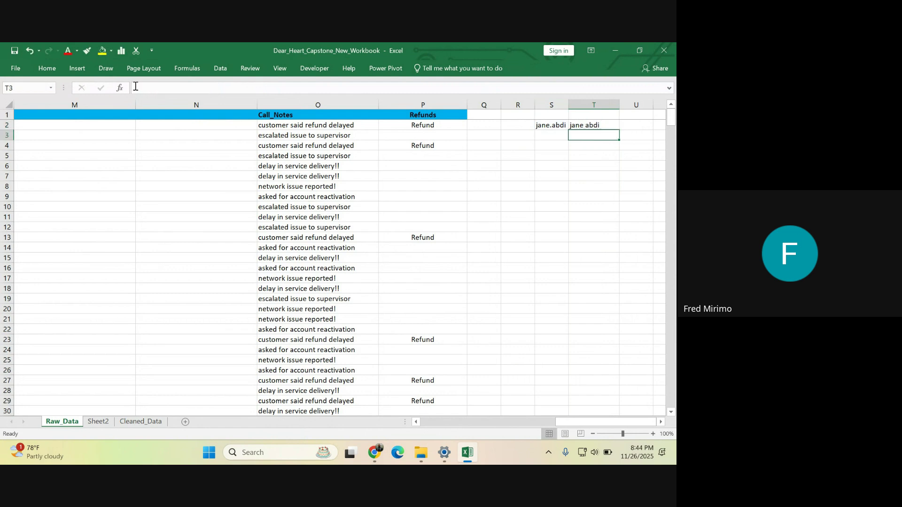
left_click(572, 170)
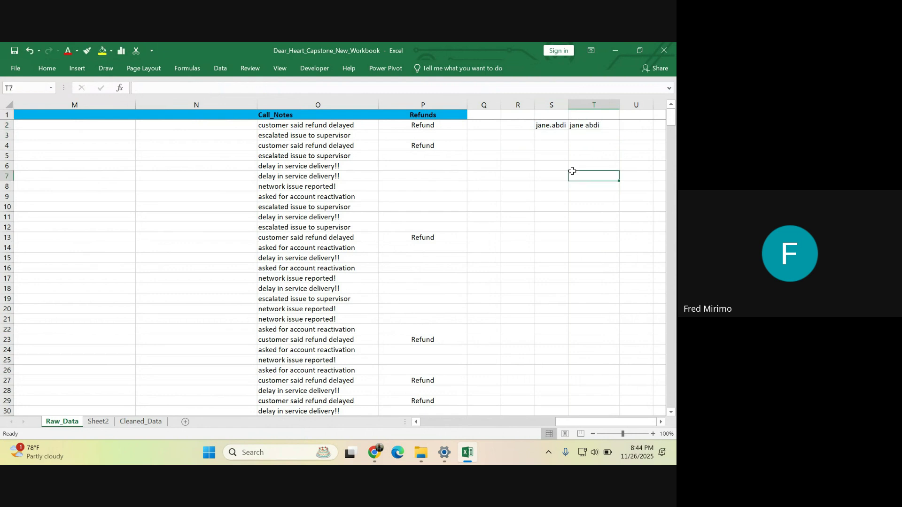
left_click(585, 126)
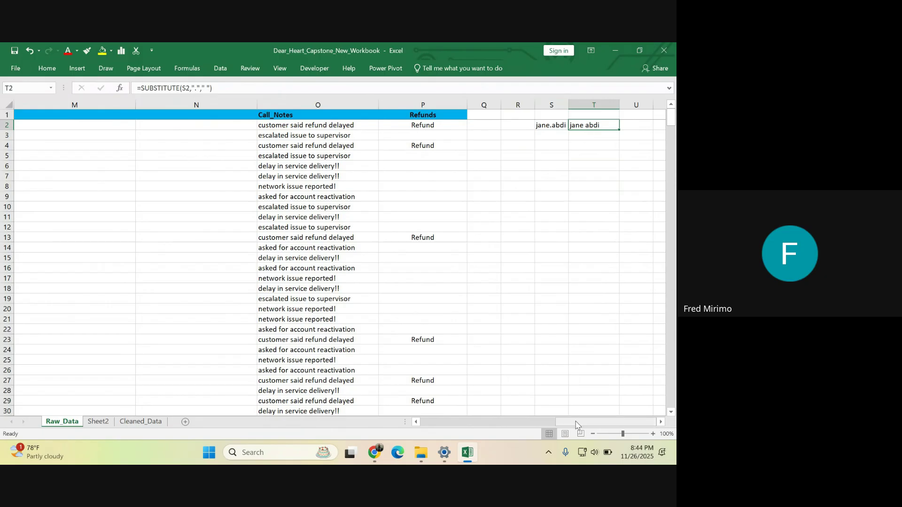
left_click_drag(577, 424, 542, 422)
left_click(344, 145)
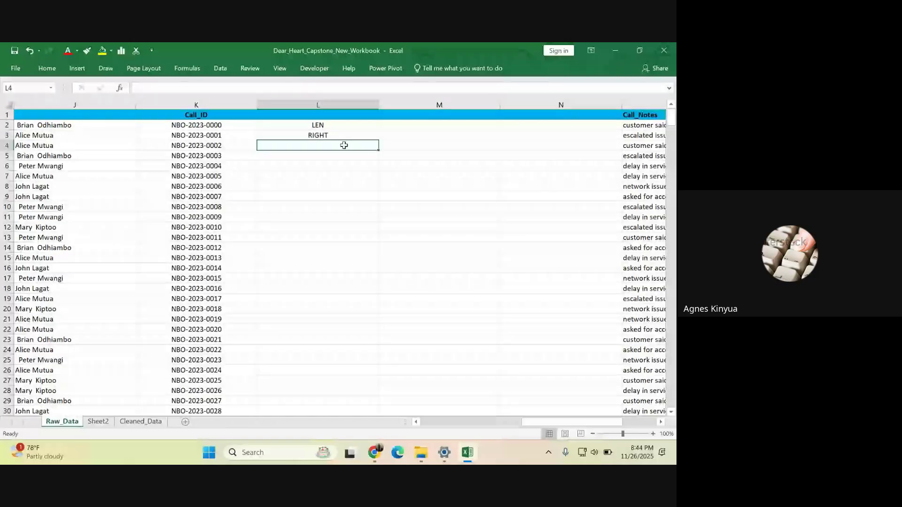
left_click(334, 124)
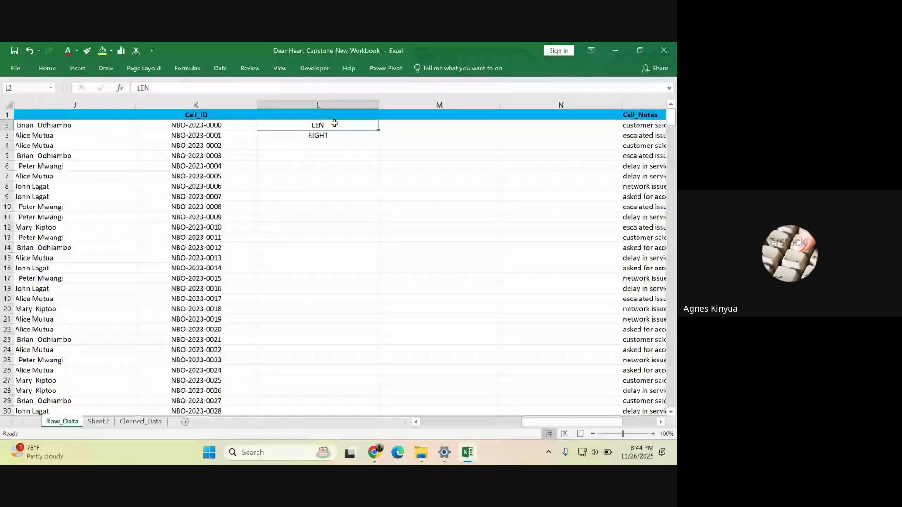
left_click(332, 144)
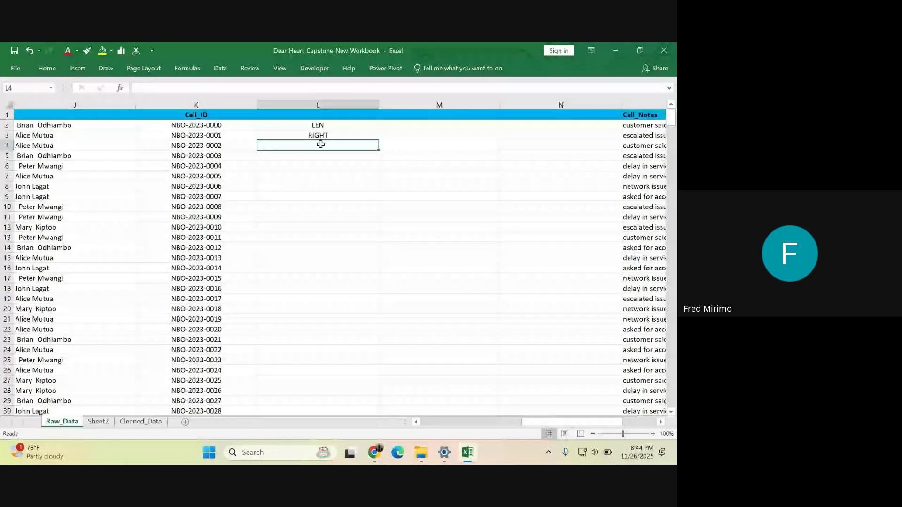
key("Up")
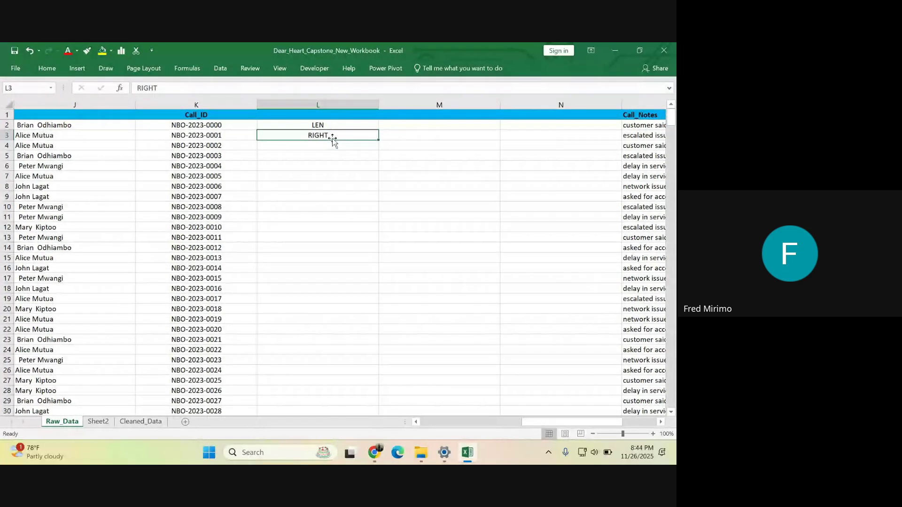
left_click(316, 145)
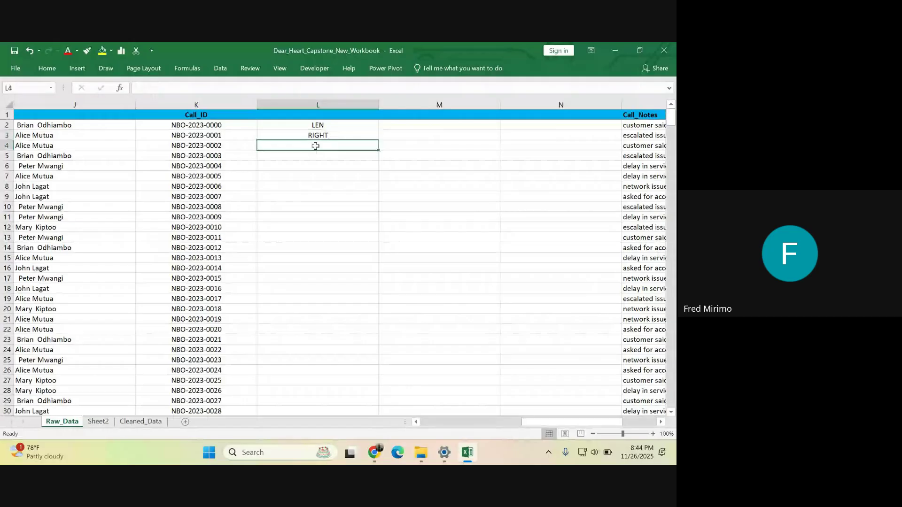
type("=")
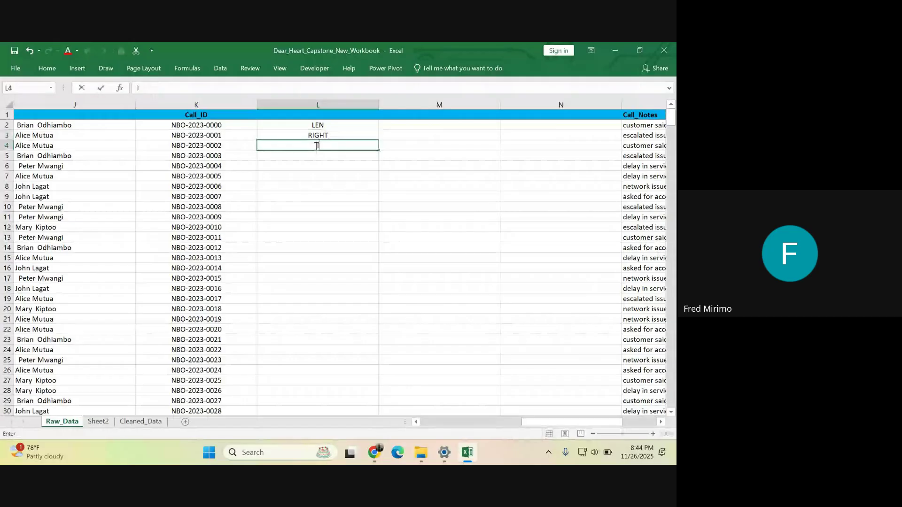
type("LEFT")
left_click(323, 194)
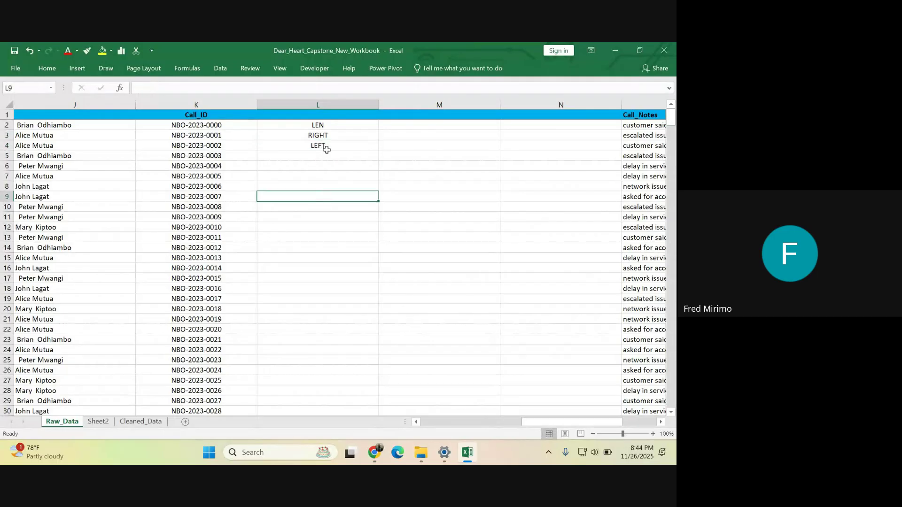
left_click_drag(328, 124, 329, 142)
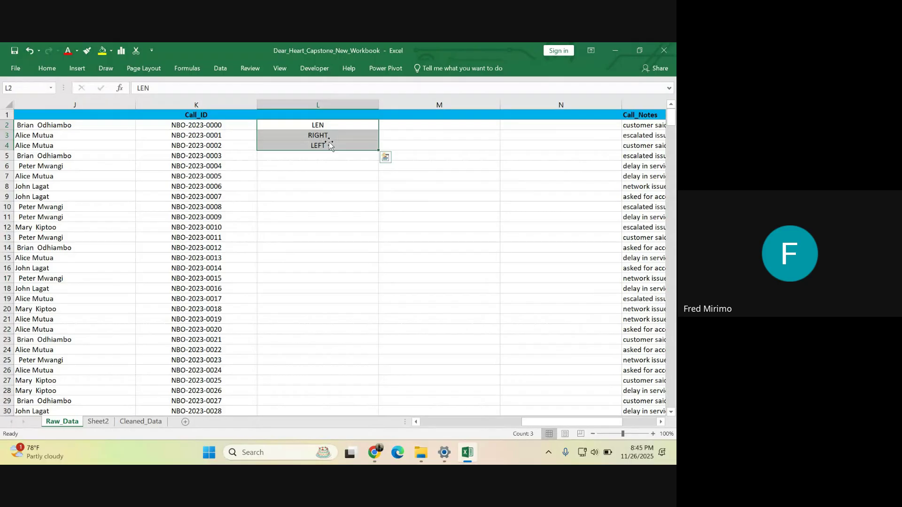
left_click(343, 197)
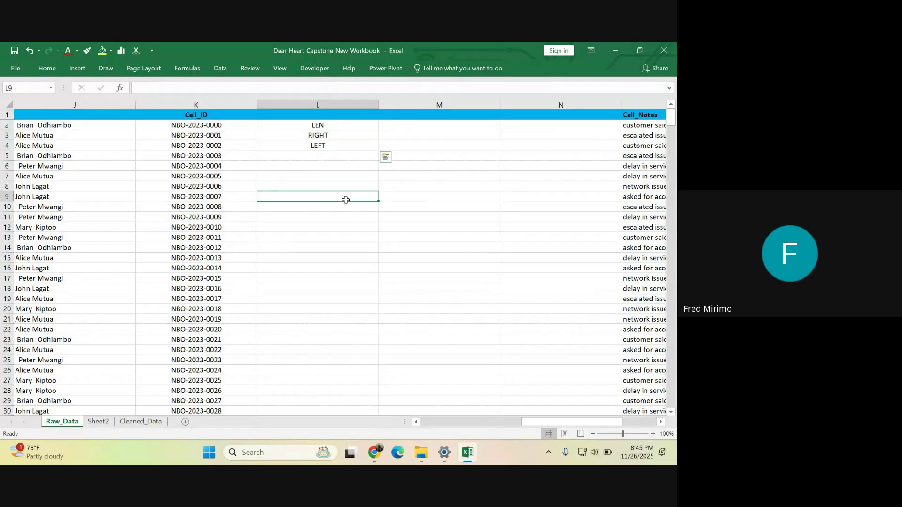
left_click(327, 135)
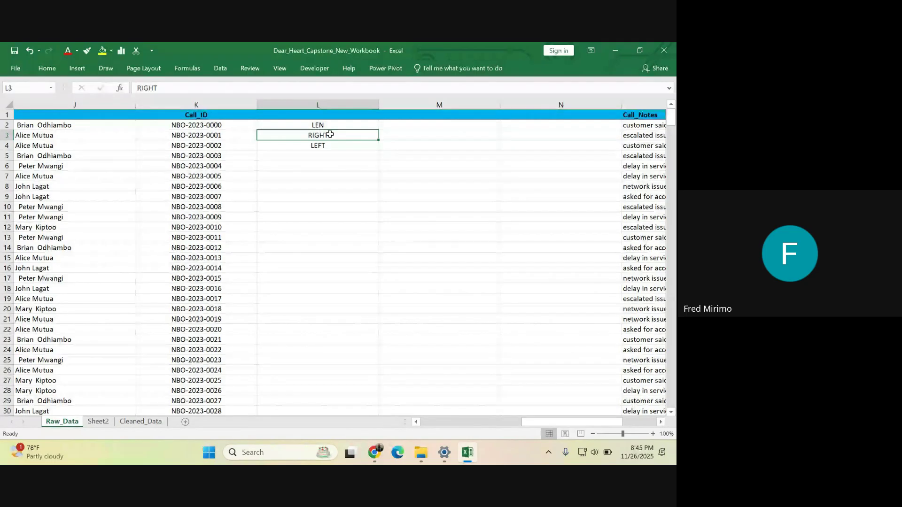
left_click(327, 143)
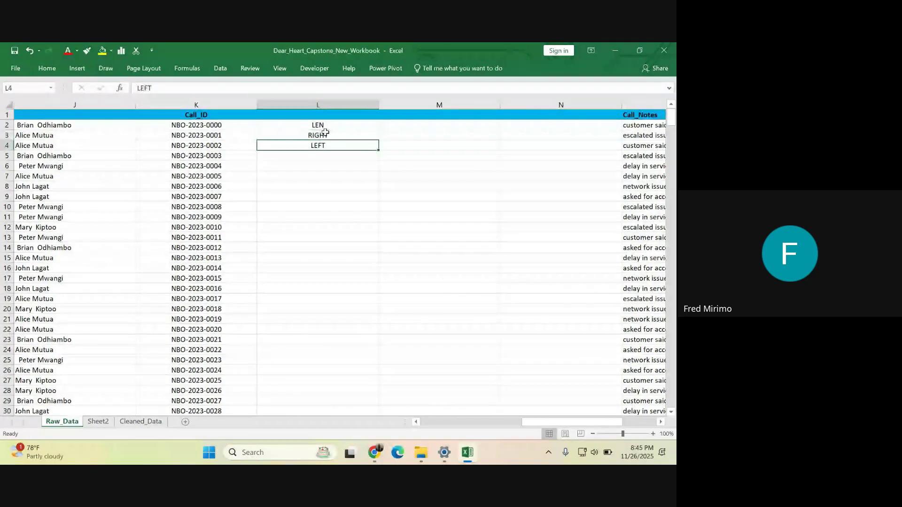
left_click(327, 135)
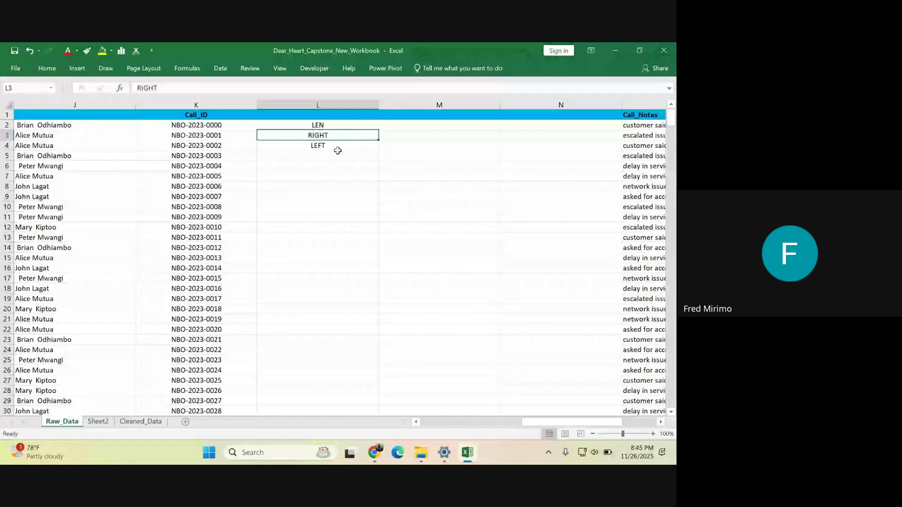
left_click(336, 147)
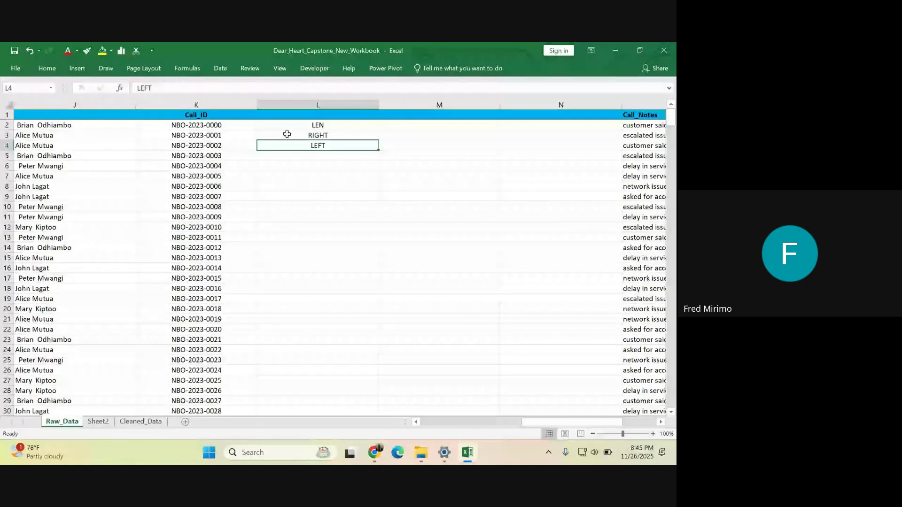
left_click(324, 125)
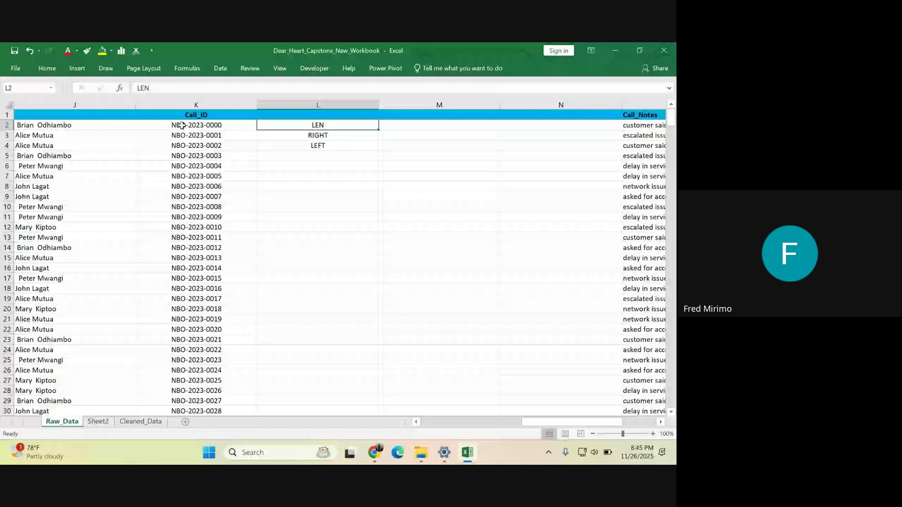
- Enter =LEN(K2) in M2 to count the Call_ID's characters
left_click(401, 126)
type("=L")
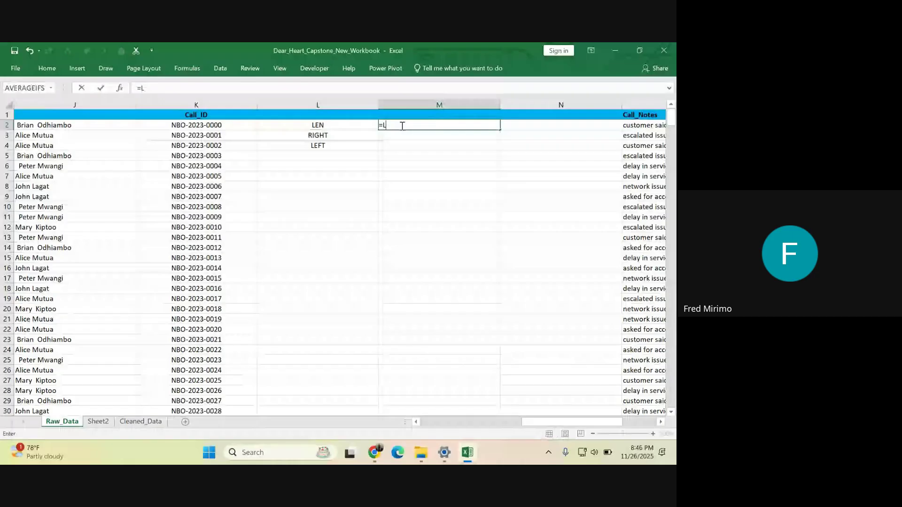
type("EN")
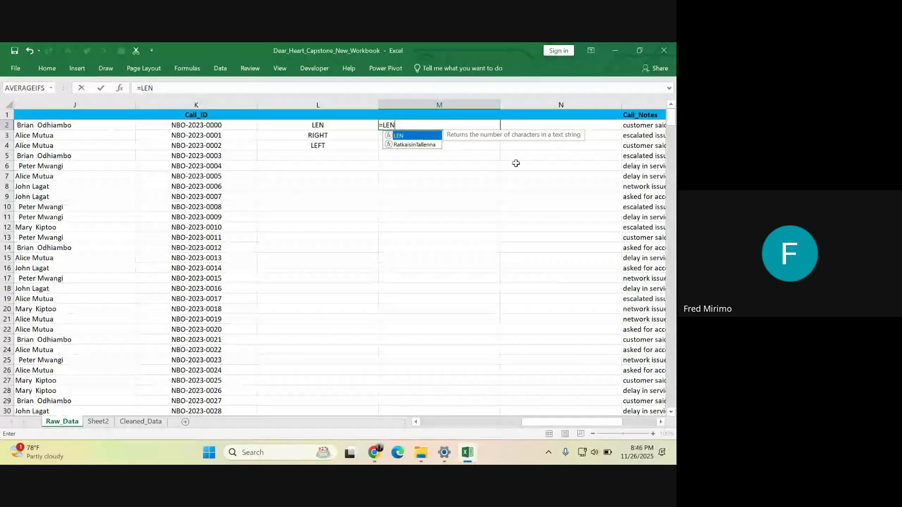
left_click(210, 124)
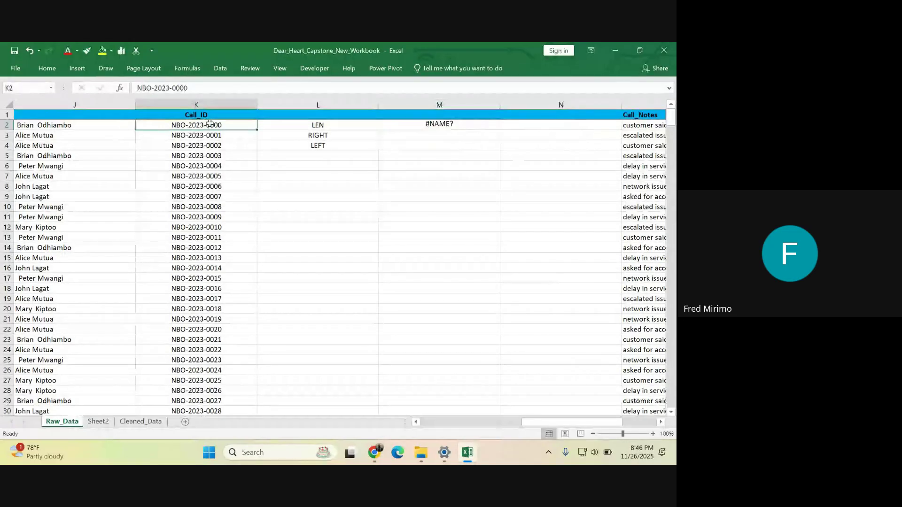
left_click(432, 123)
key("BackSpace")
type("=")
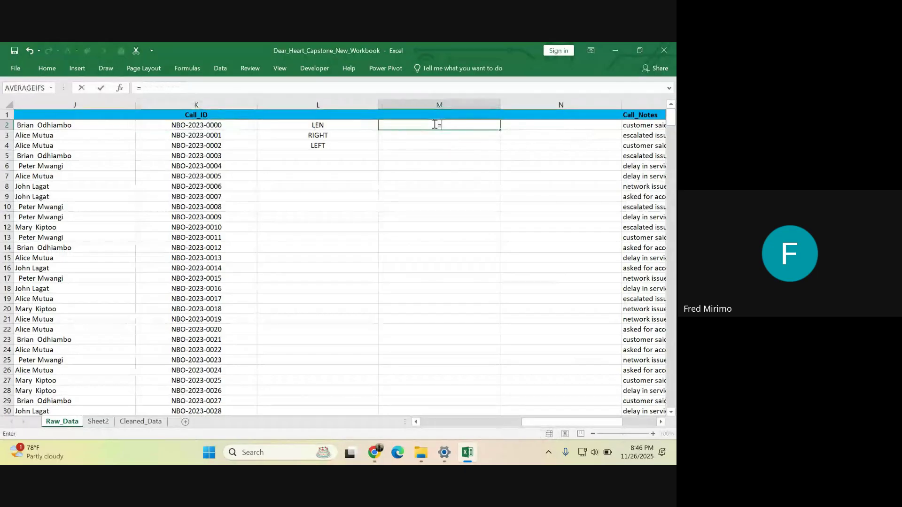
type("LEN")
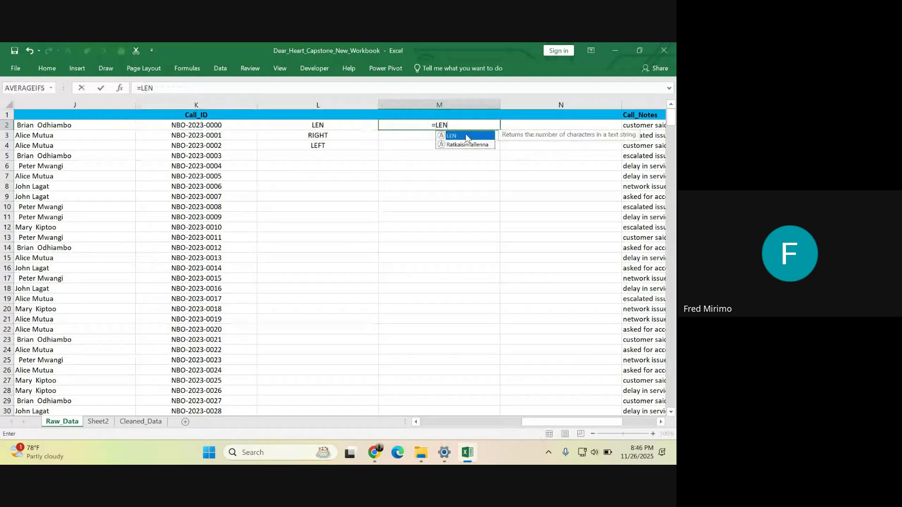
double_click(465, 134)
left_click(205, 124)
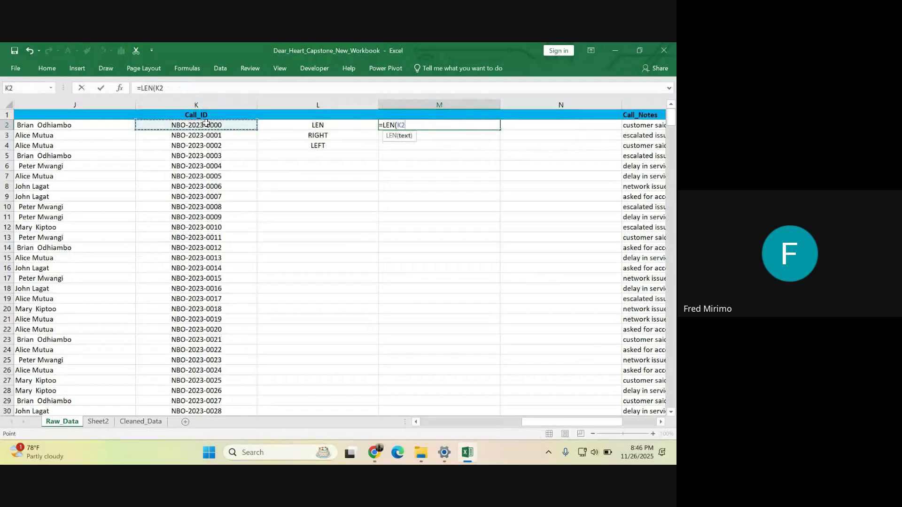
key("Return")
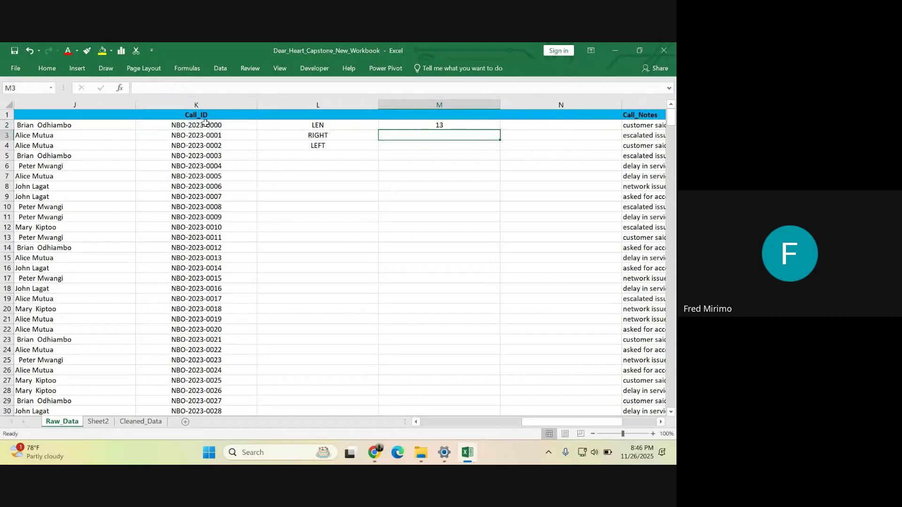
- Compare M2's result of 13 against the Call_ID value in K2
left_click(445, 125)
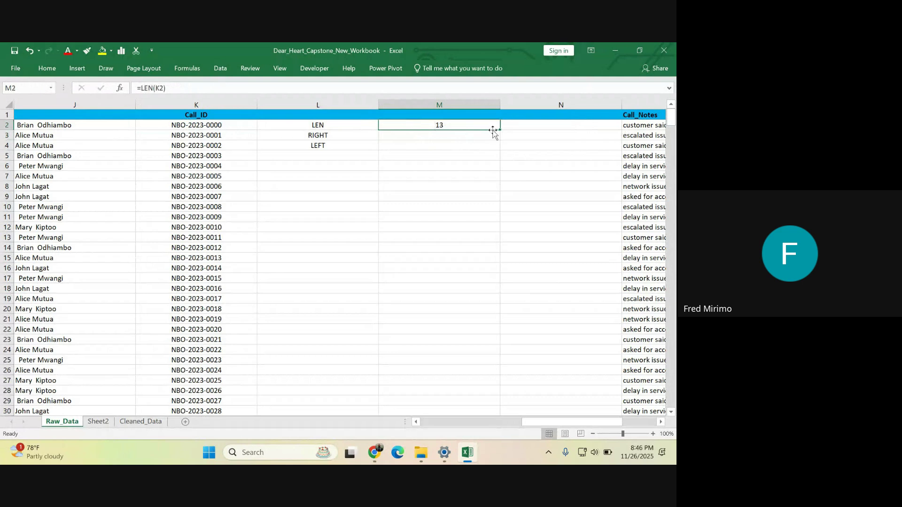
left_click(203, 125)
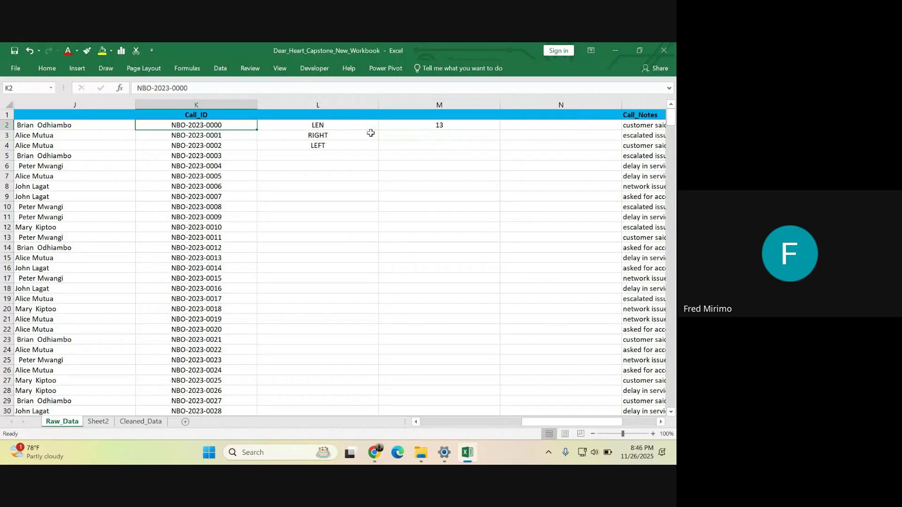
left_click(441, 124)
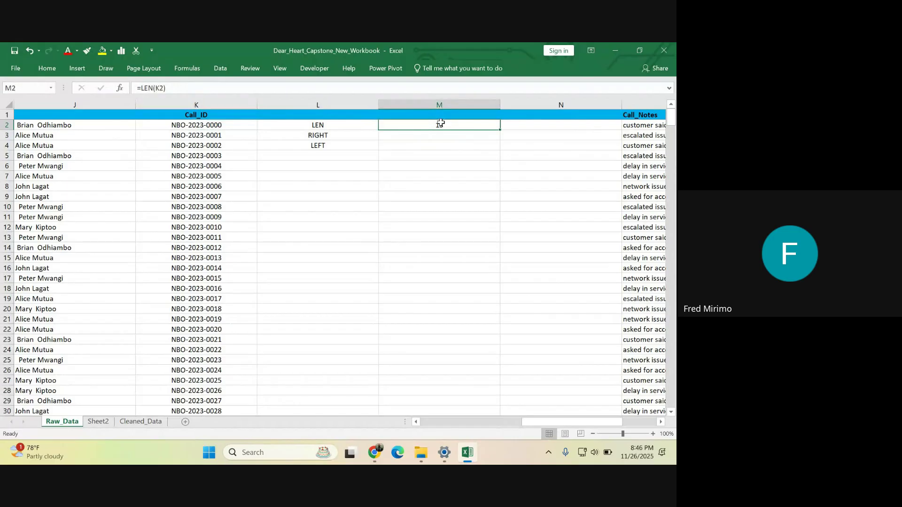
left_click(207, 126)
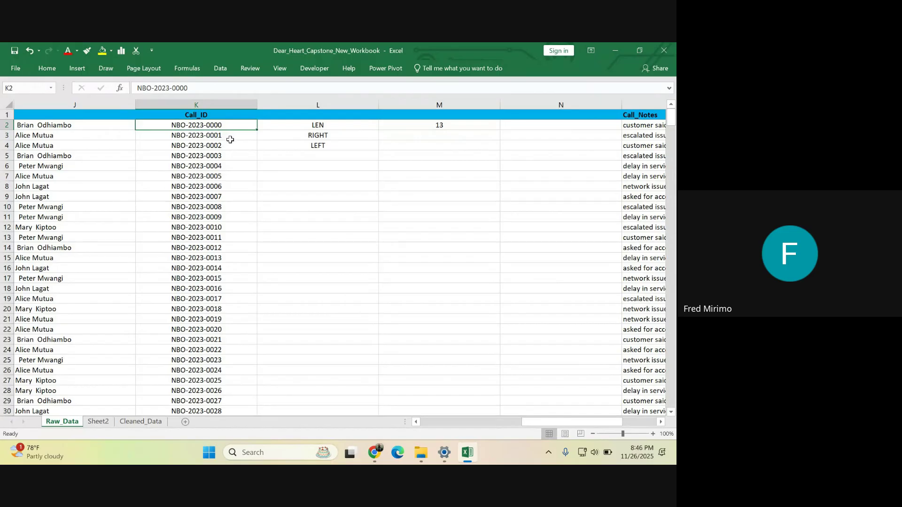
left_click(454, 127)
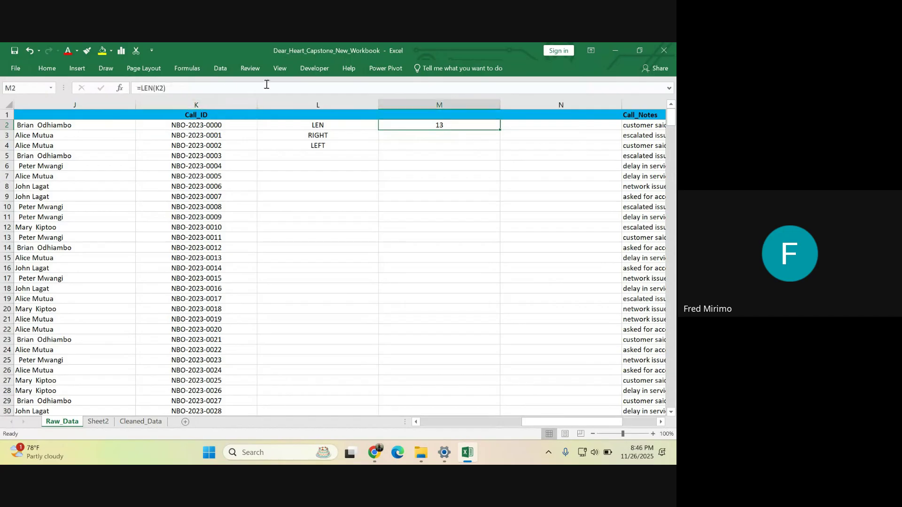
- Change M2's formula to =LEN(J2), giving 16 for the agent name
left_click(171, 85)
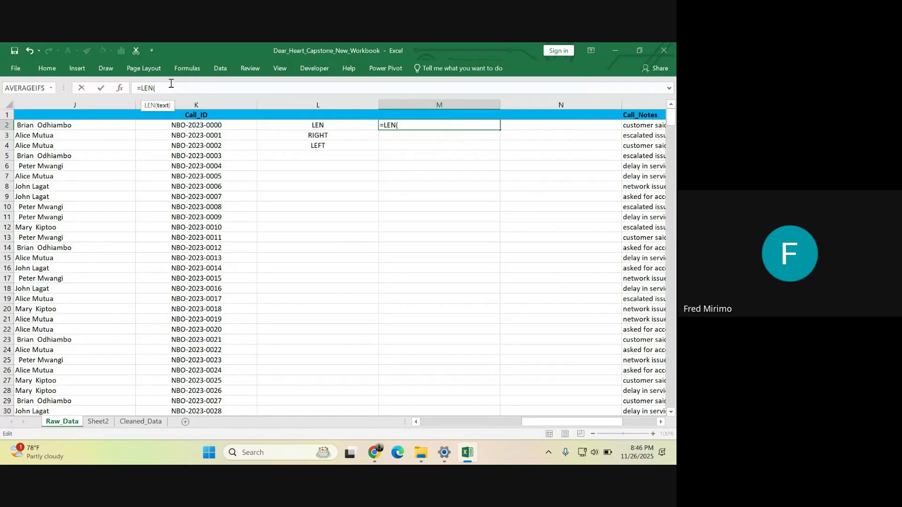
left_click(60, 124)
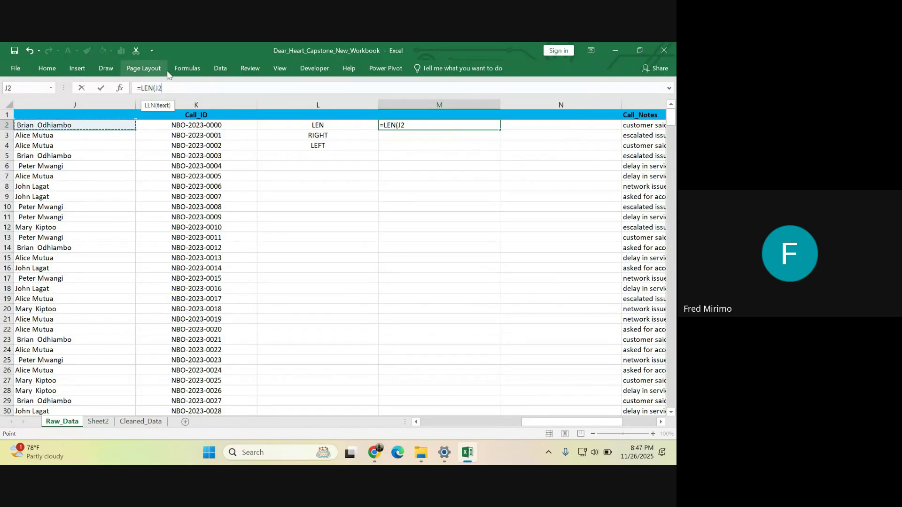
type(")")
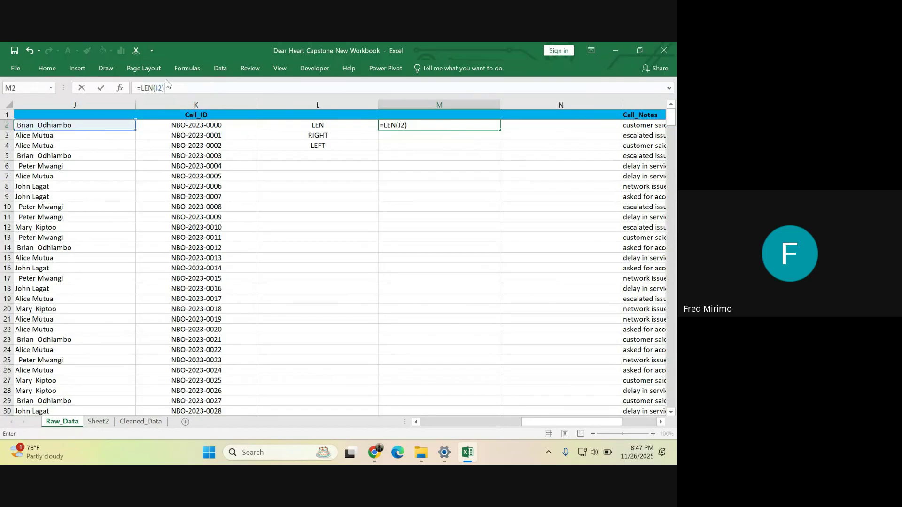
key("Return")
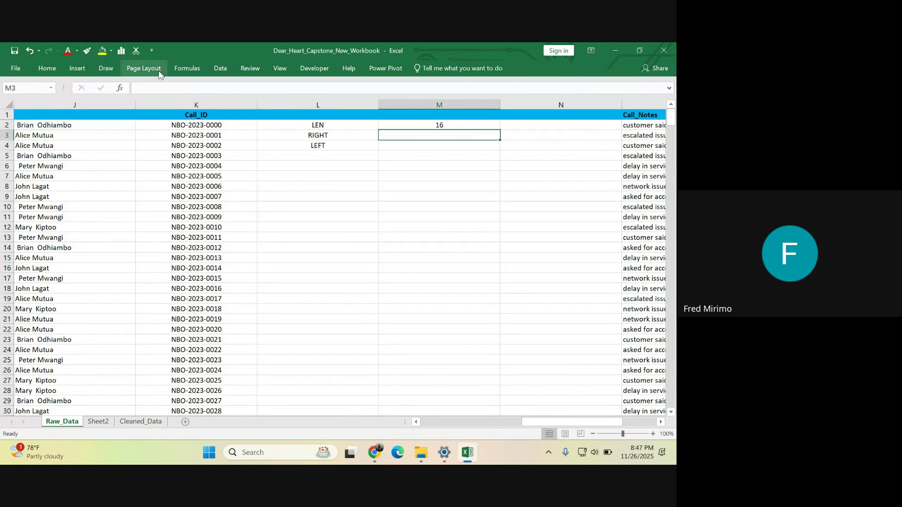
left_click(57, 126)
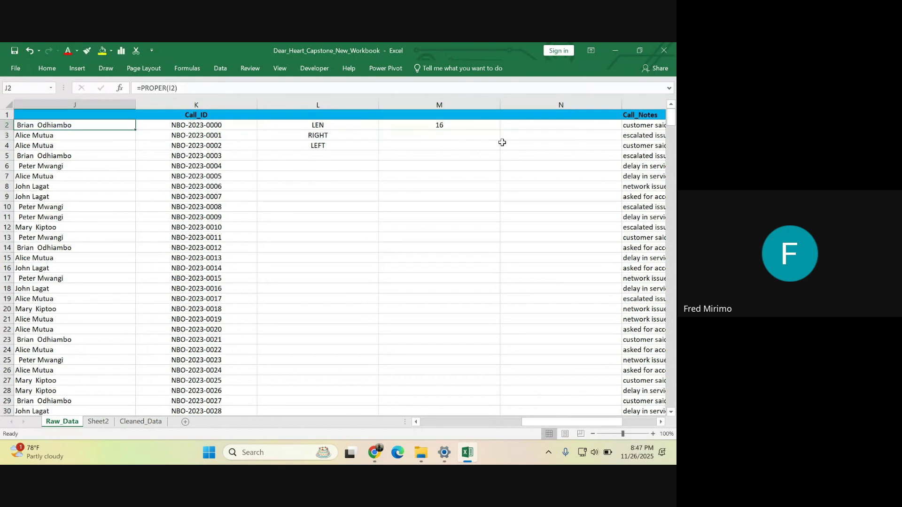
left_click(443, 125)
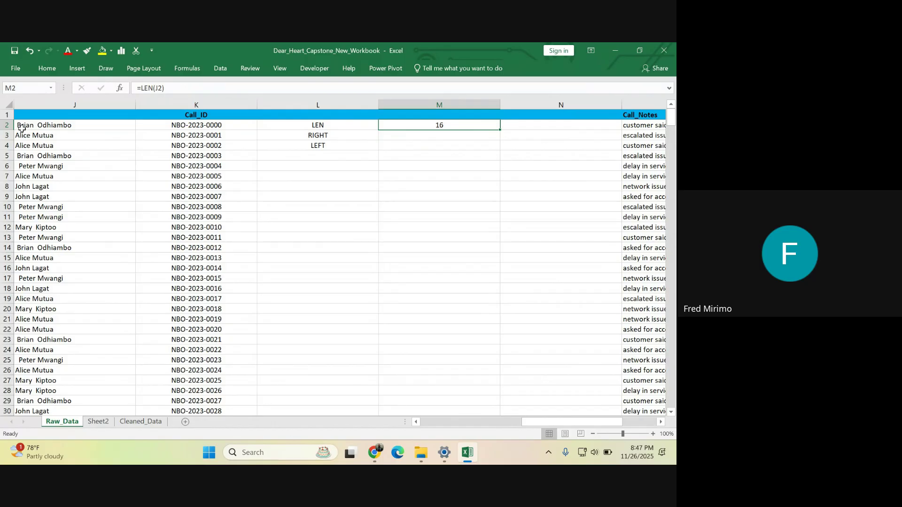
left_click(432, 136)
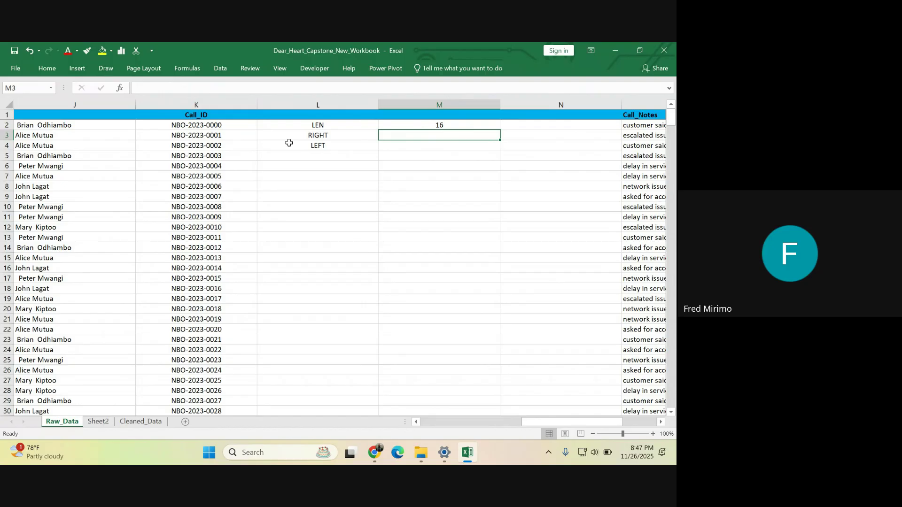
left_click(201, 106)
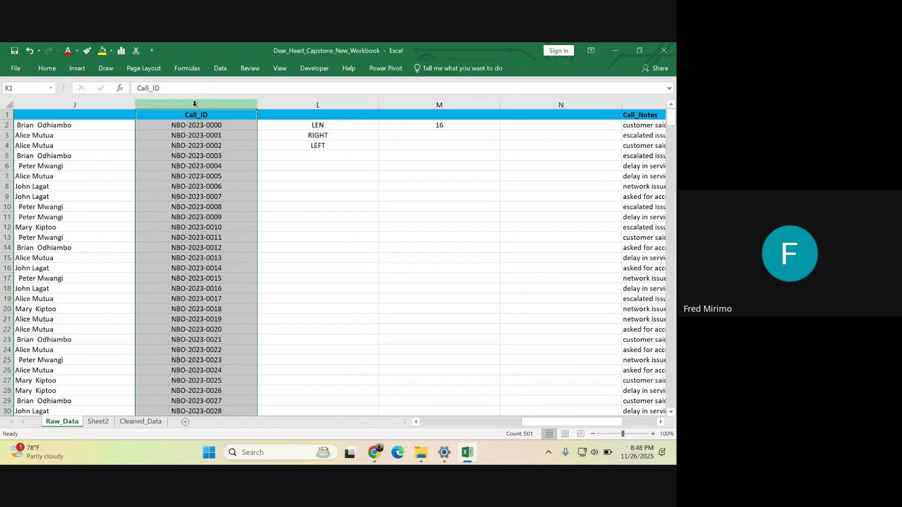
left_click(219, 207)
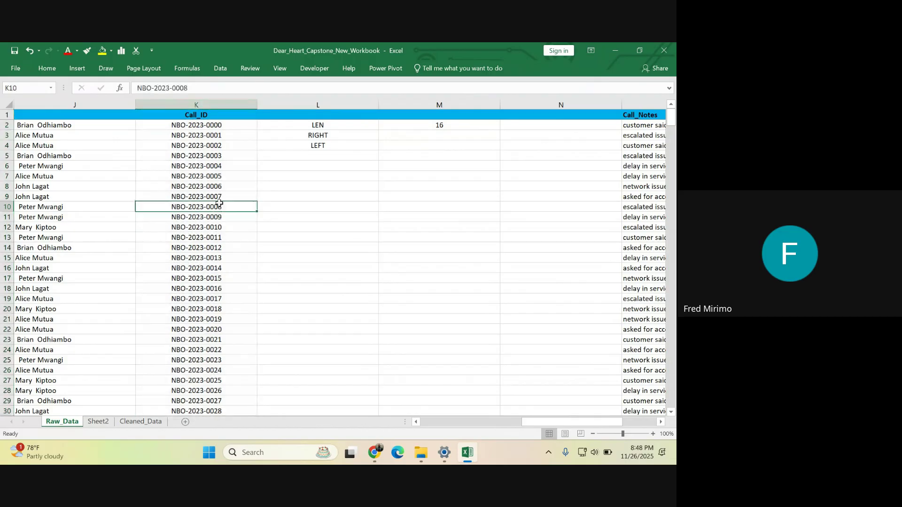
left_click(199, 125)
left_click(219, 176)
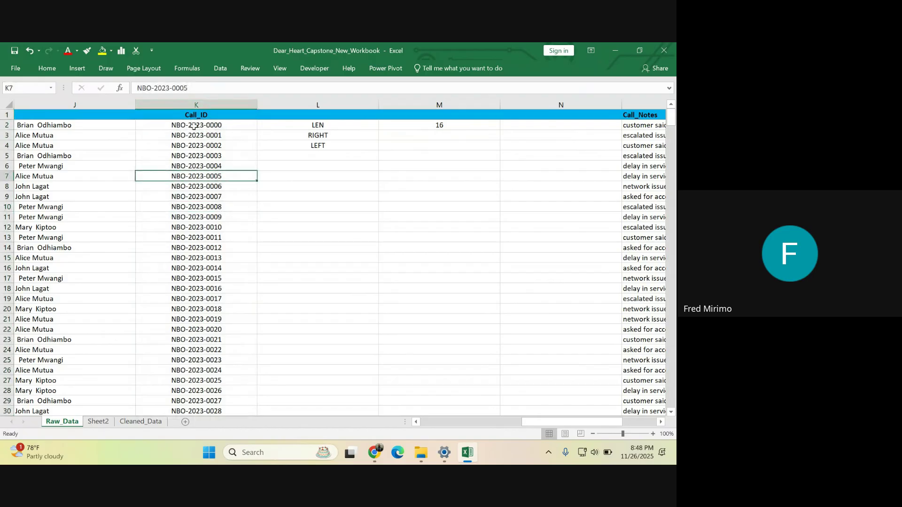
left_click(178, 126)
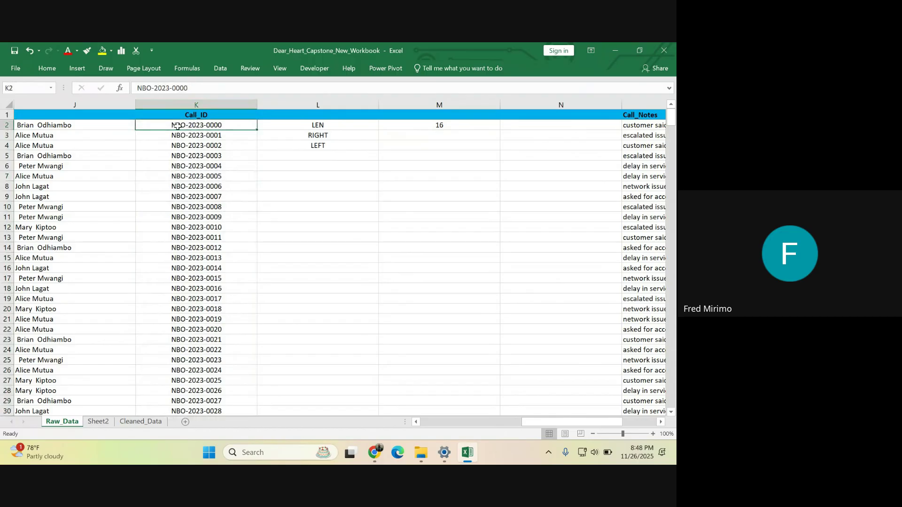
left_click(196, 101)
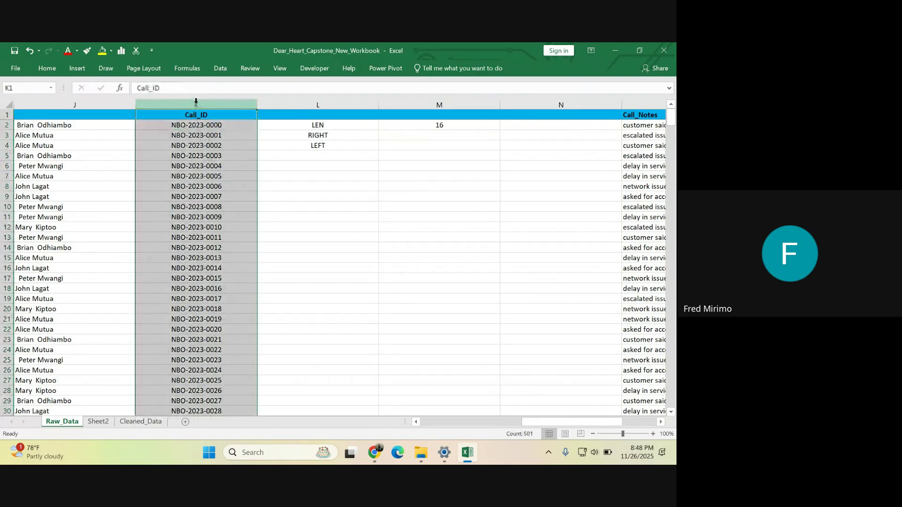
left_click(211, 156)
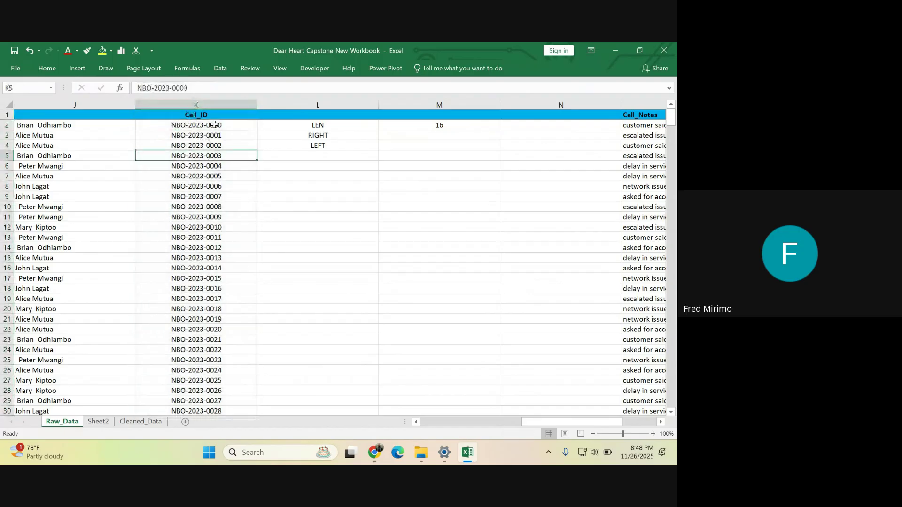
left_click(212, 124)
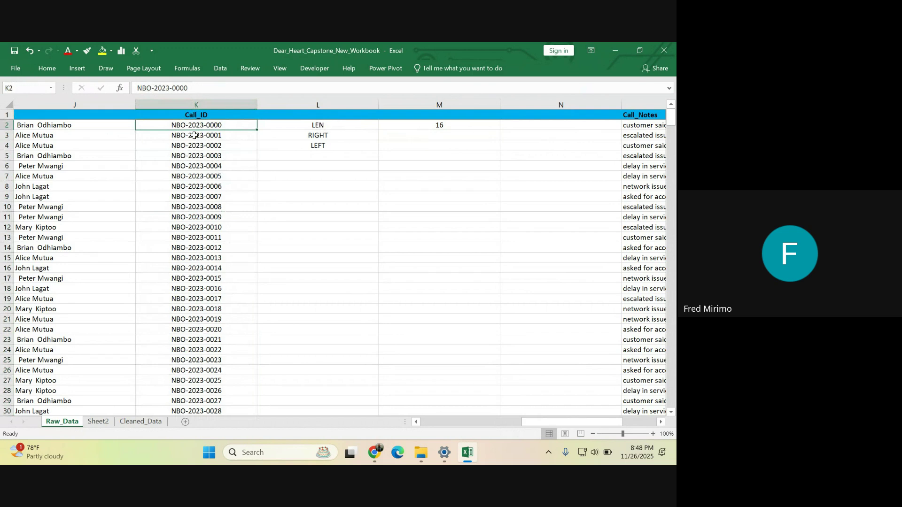
left_click(194, 103)
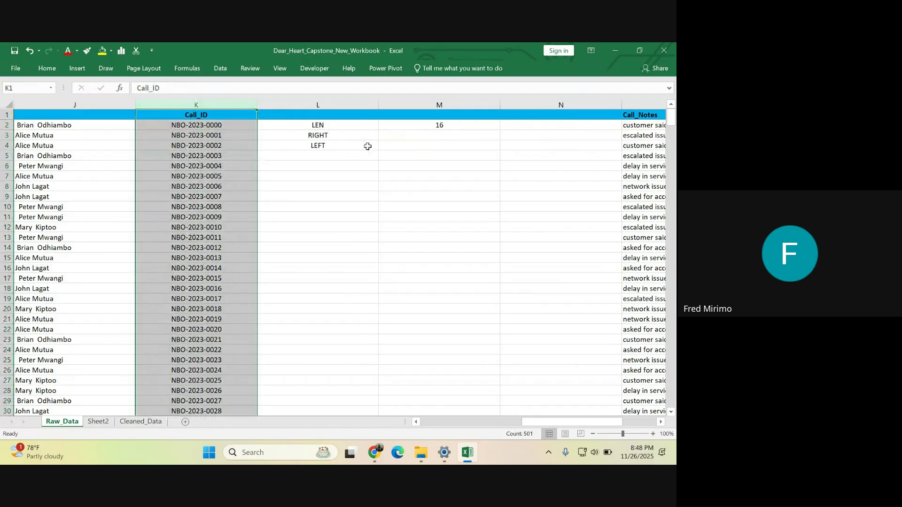
left_click(334, 125)
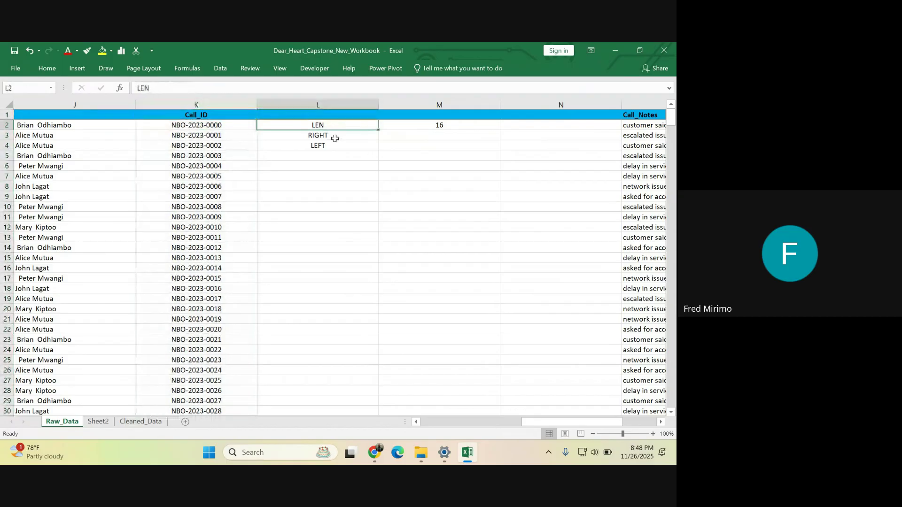
left_click(333, 137)
left_click(331, 147)
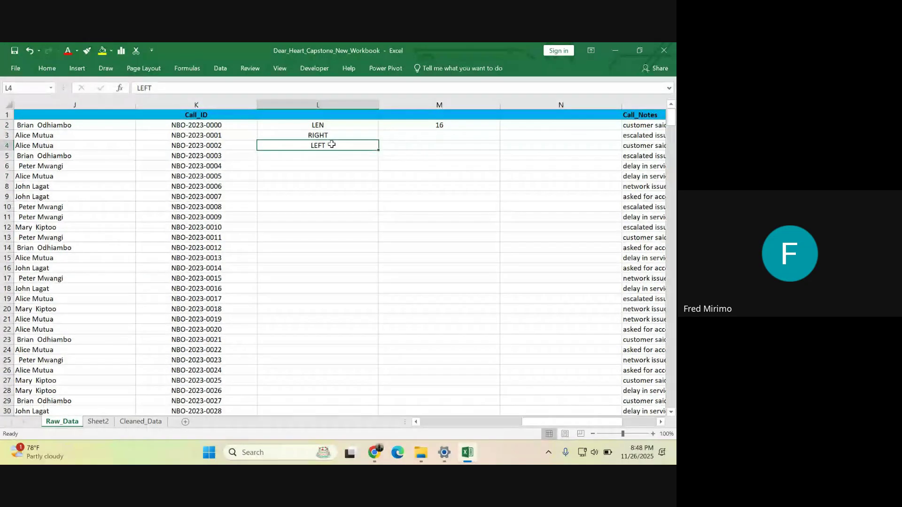
- Clear the LEN, RIGHT and LEFT labels from L2:L5
left_click(322, 104)
left_click(326, 135)
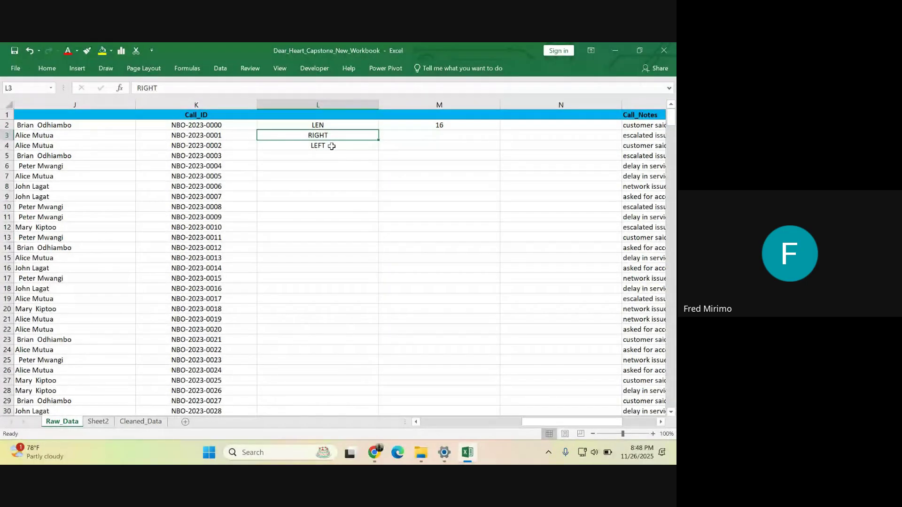
left_click(332, 146)
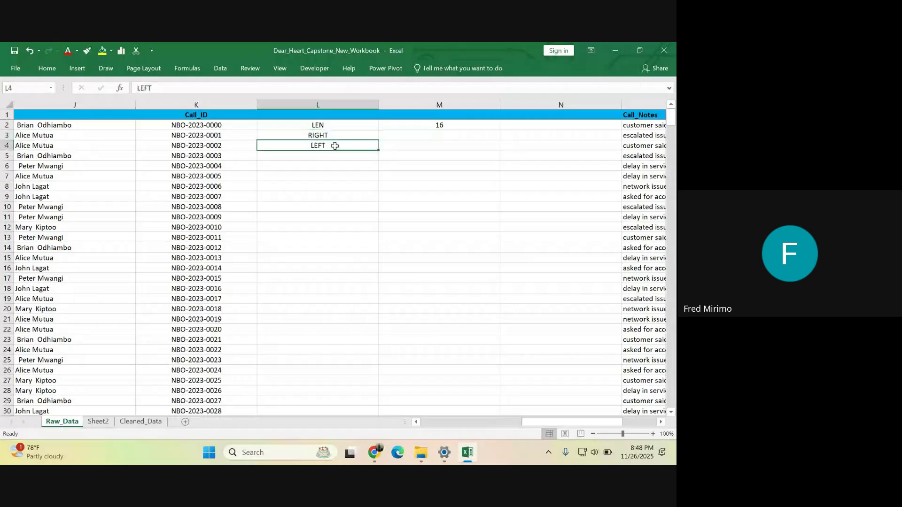
left_click(331, 105)
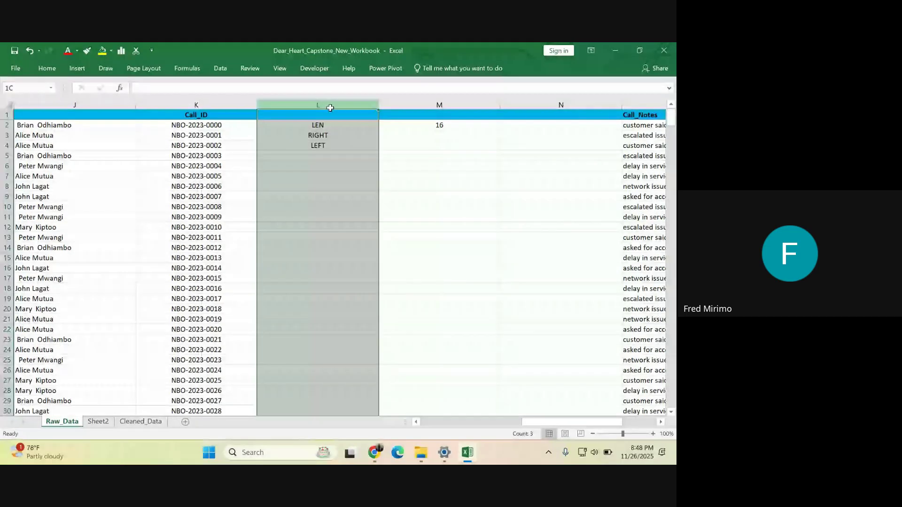
left_click_drag(330, 108, 411, 145)
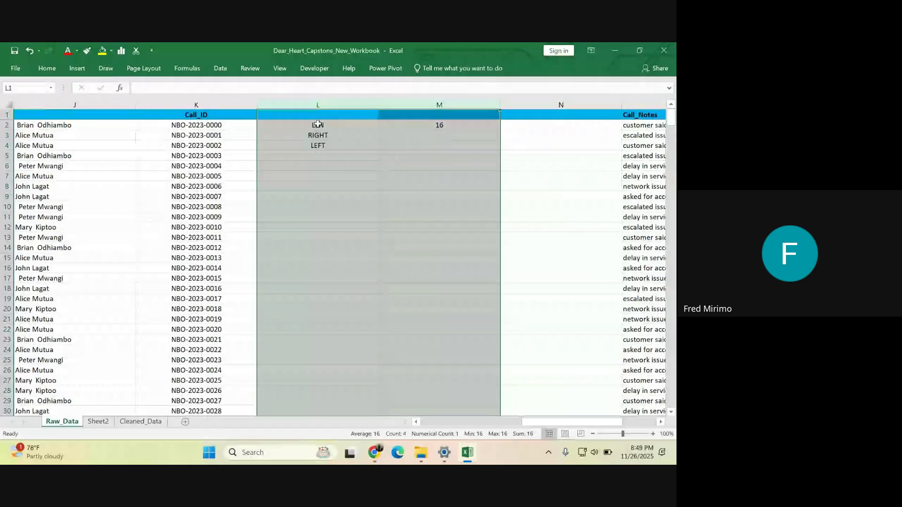
left_click_drag(317, 123, 317, 153)
right_click(341, 131)
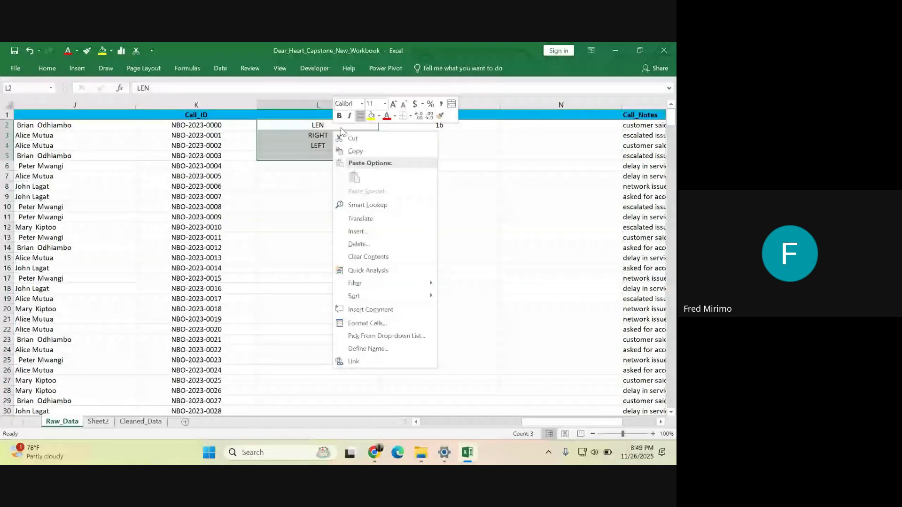
left_click(368, 256)
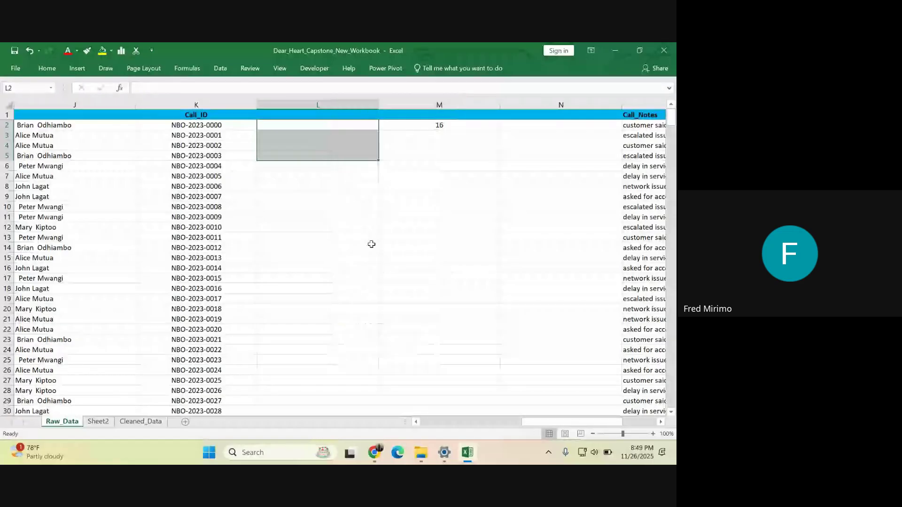
- Delete the LEN formula and its result of 16 from M2
left_click(433, 123)
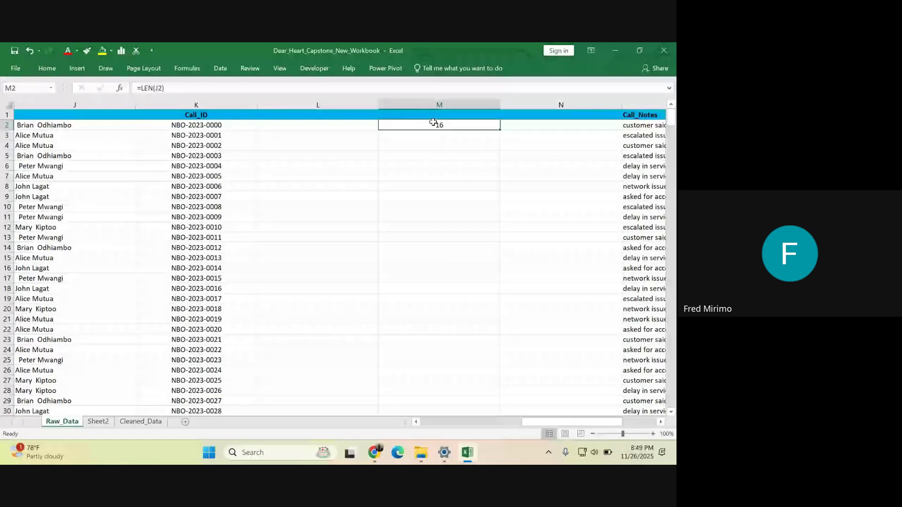
key("BackSpace")
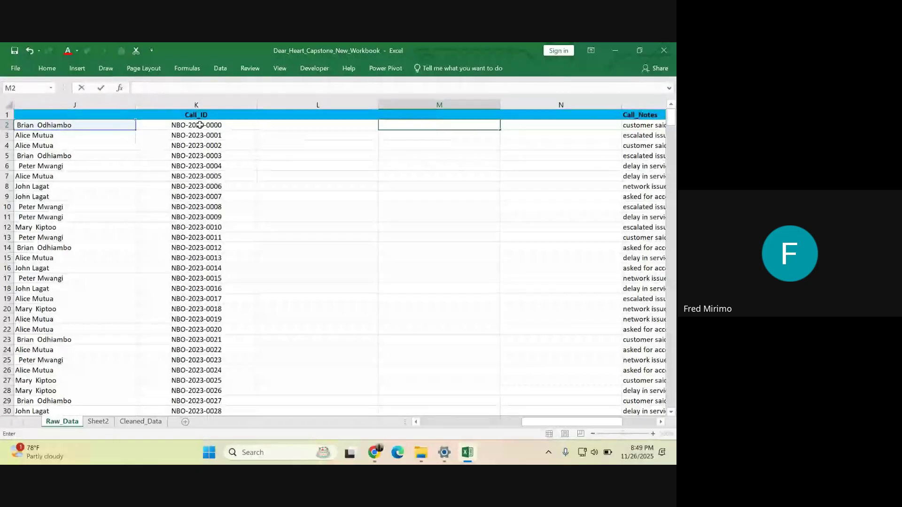
left_click(187, 127)
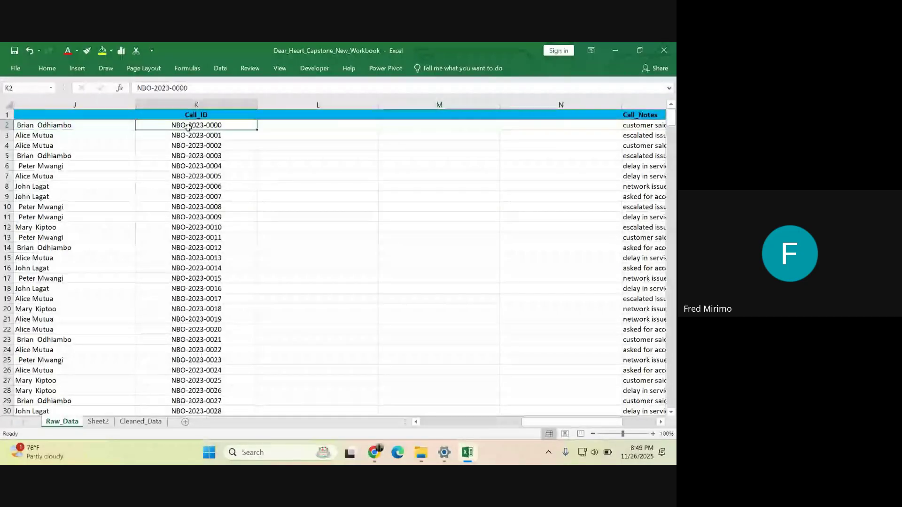
left_click(283, 115)
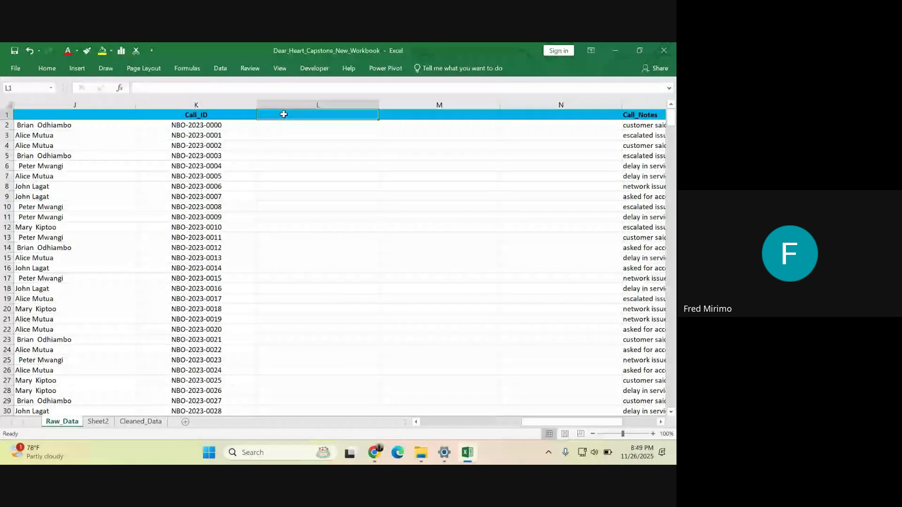
- Enter the header City Code in cell L1, next to Call_ID
double_click(284, 114)
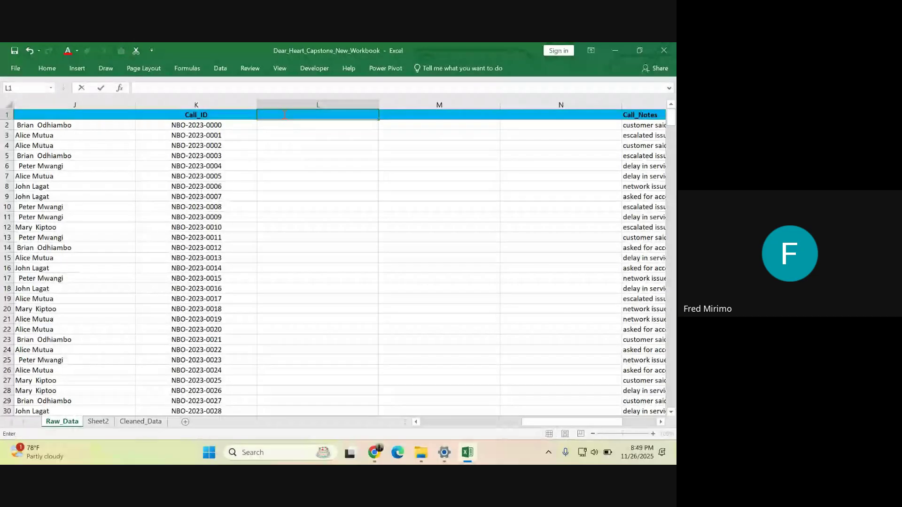
type("City")
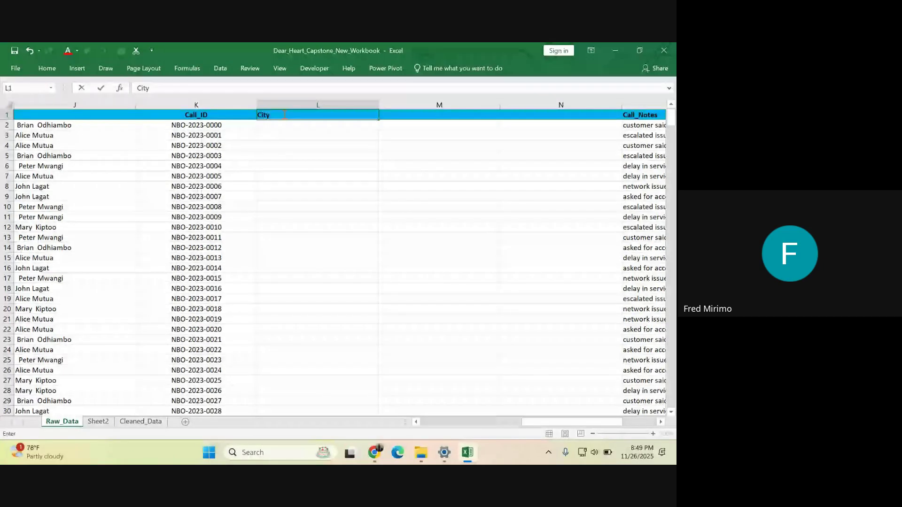
type(" C")
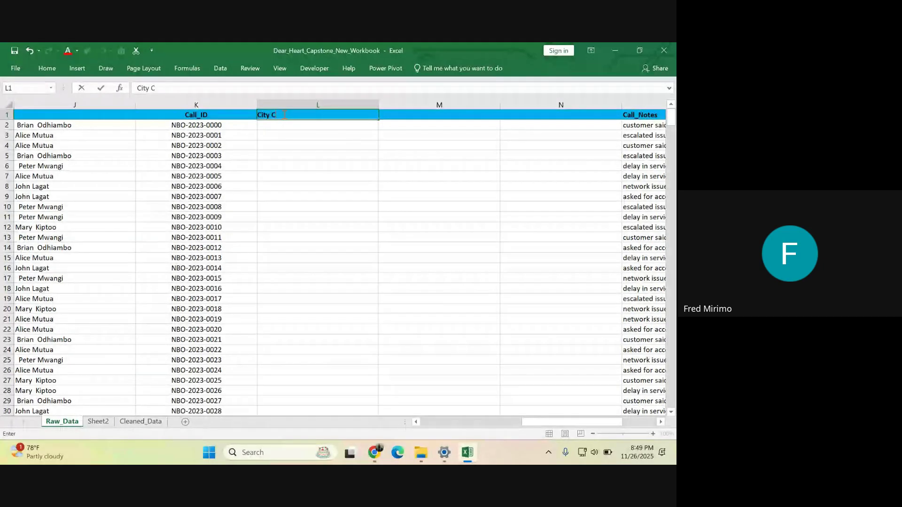
type("ode")
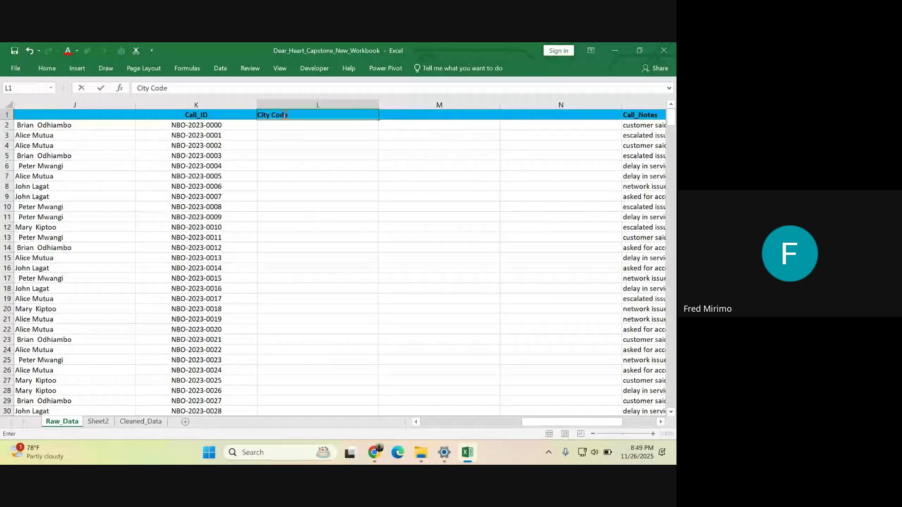
left_click(297, 175)
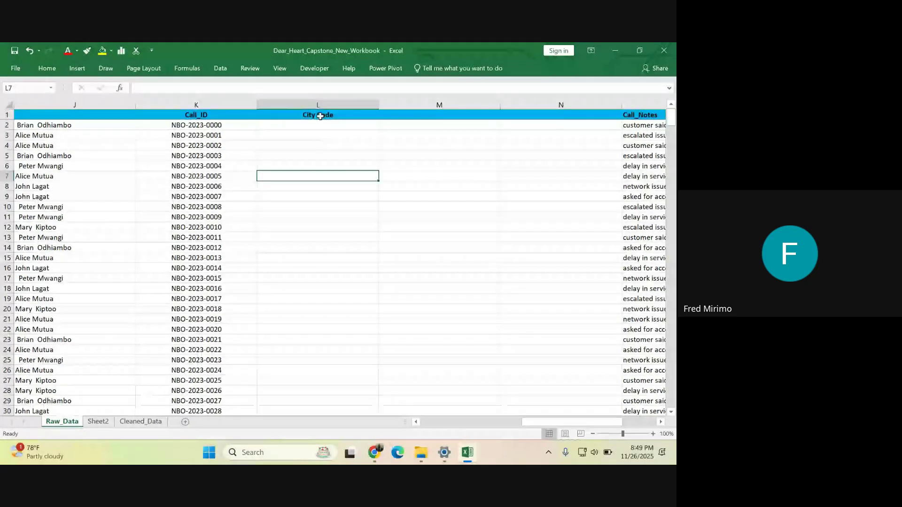
- Review the Call_ID values in column K, then select L2 under City Code
key("Up")
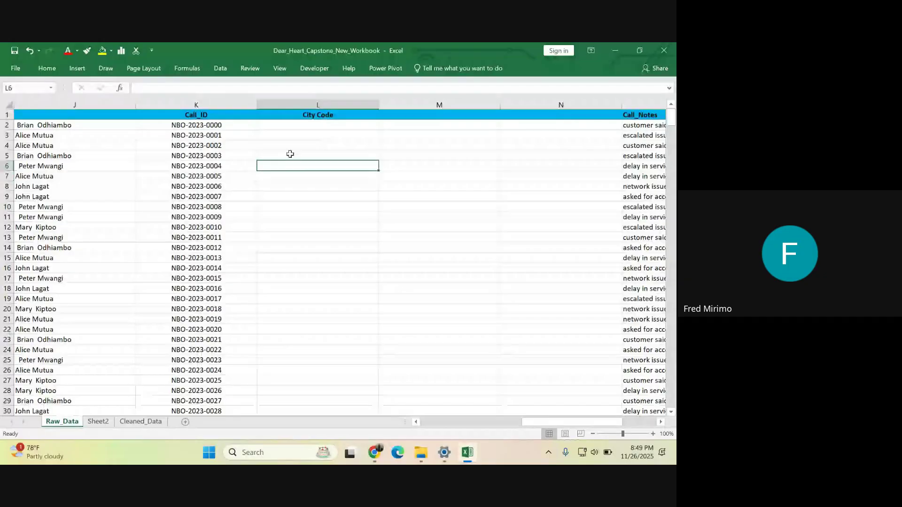
left_click(173, 98)
left_click_drag(198, 125, 208, 319)
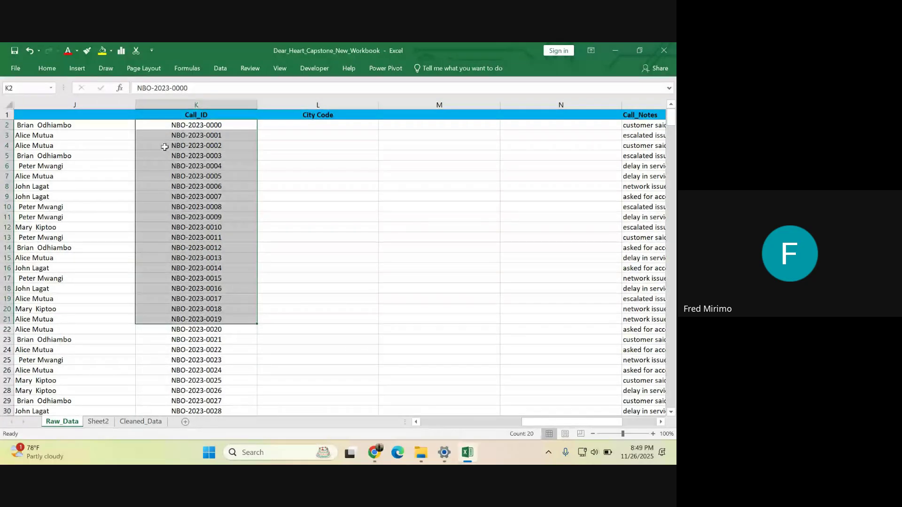
left_click(300, 126)
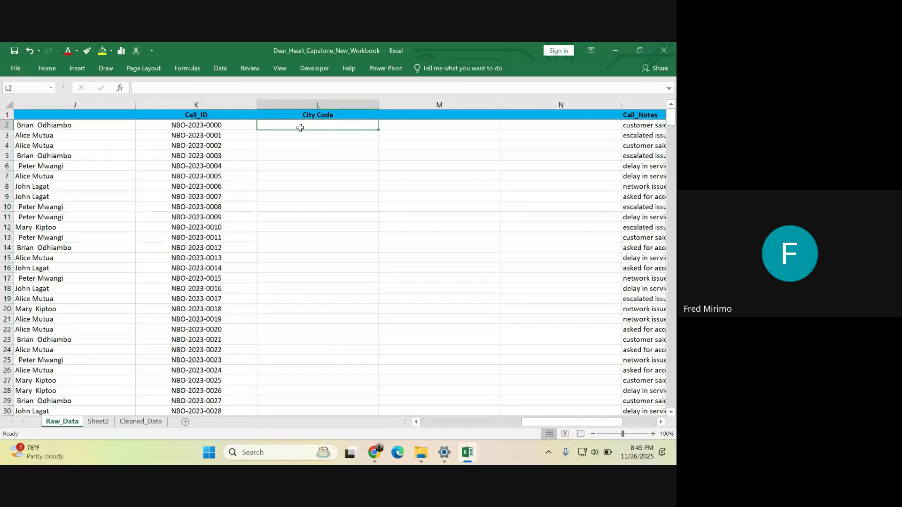
- Enter =LEFT(K2,3) in L2 so it returns the city code NBO from K2's Call_ID
type("=l")
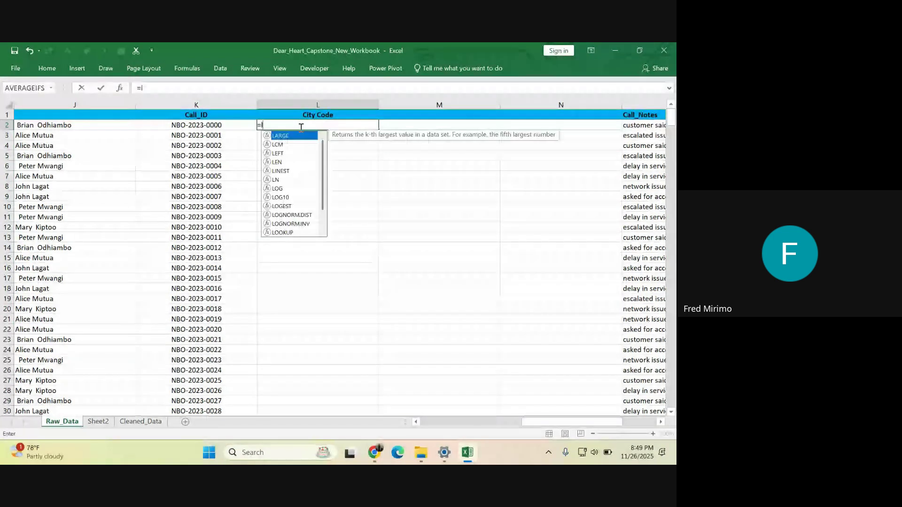
type("eft")
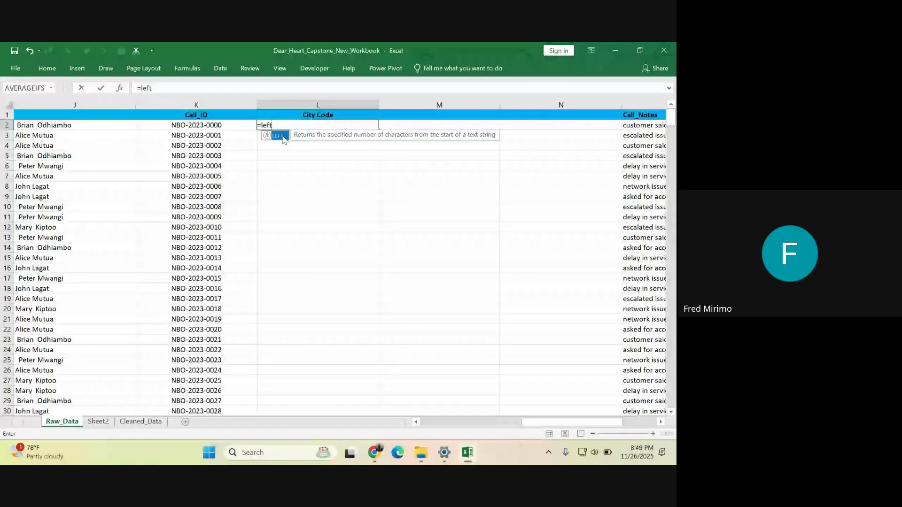
double_click(280, 136)
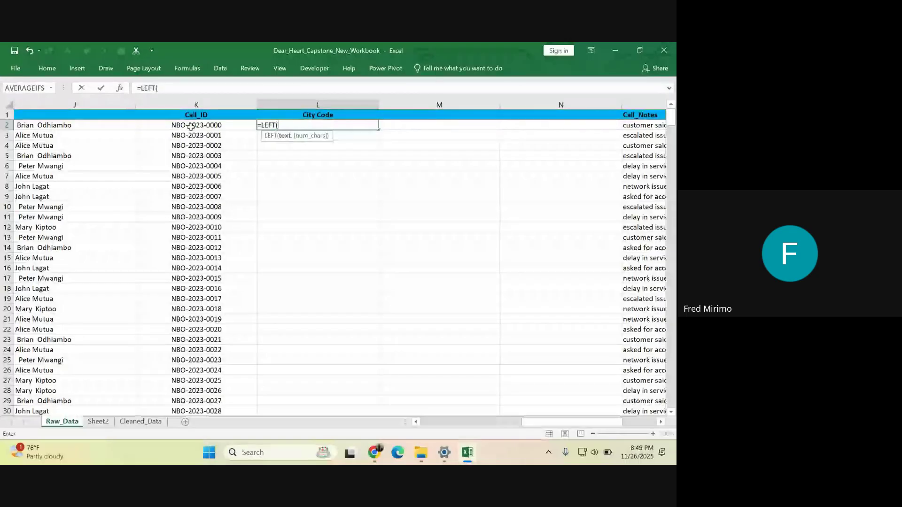
left_click(190, 126)
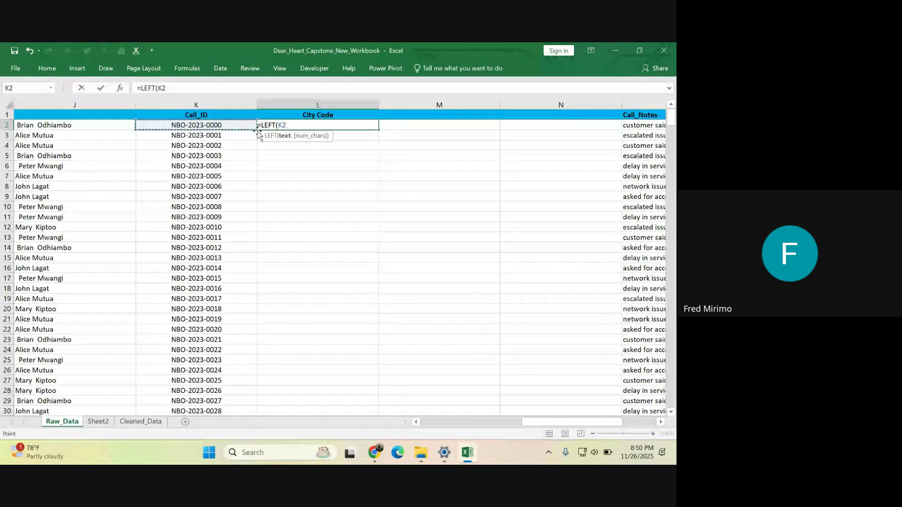
type(",")
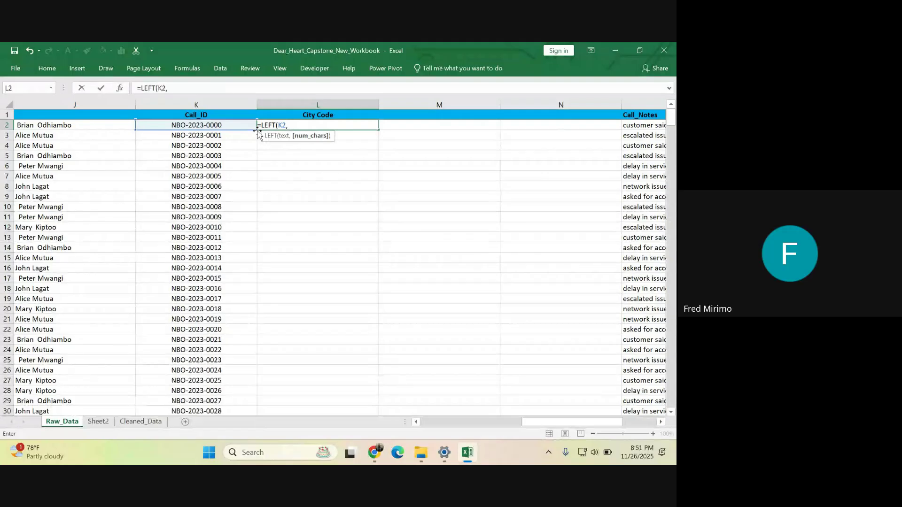
type("3)")
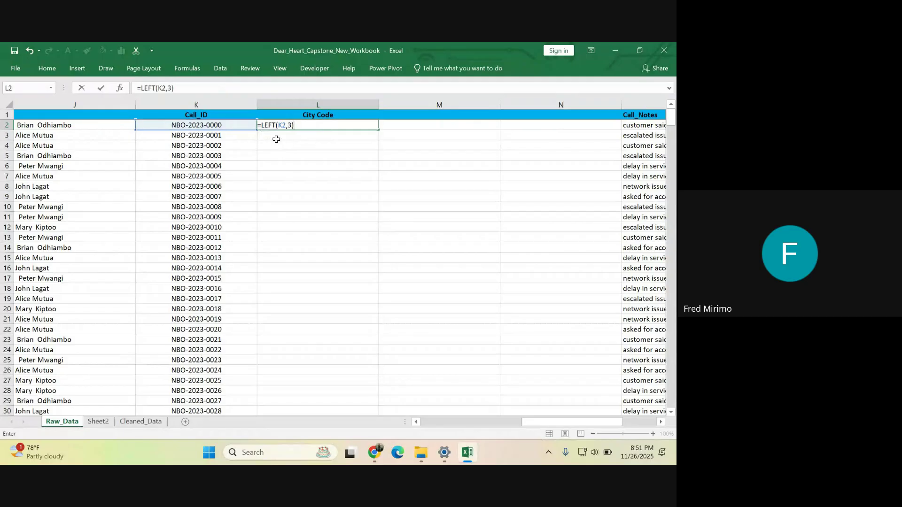
key("Return")
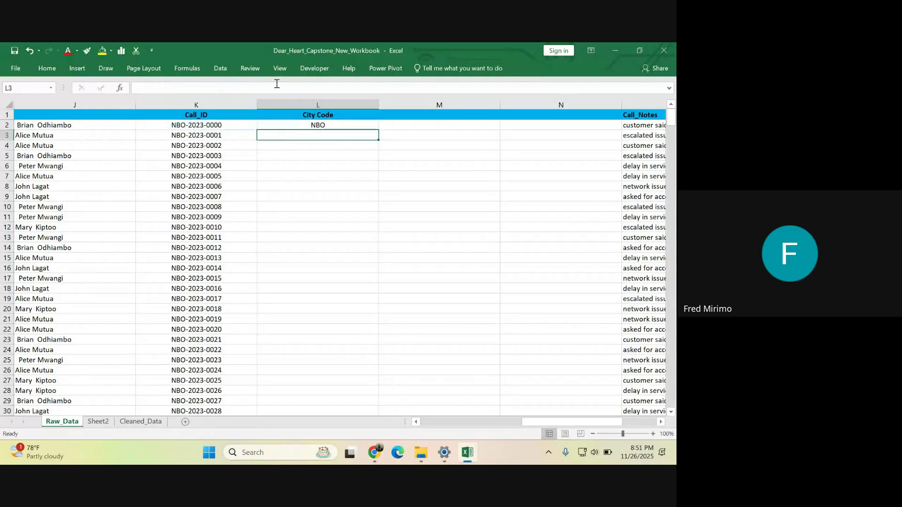
- Copy the LEFT formula from L2 down the entire City Code column
left_click(298, 162)
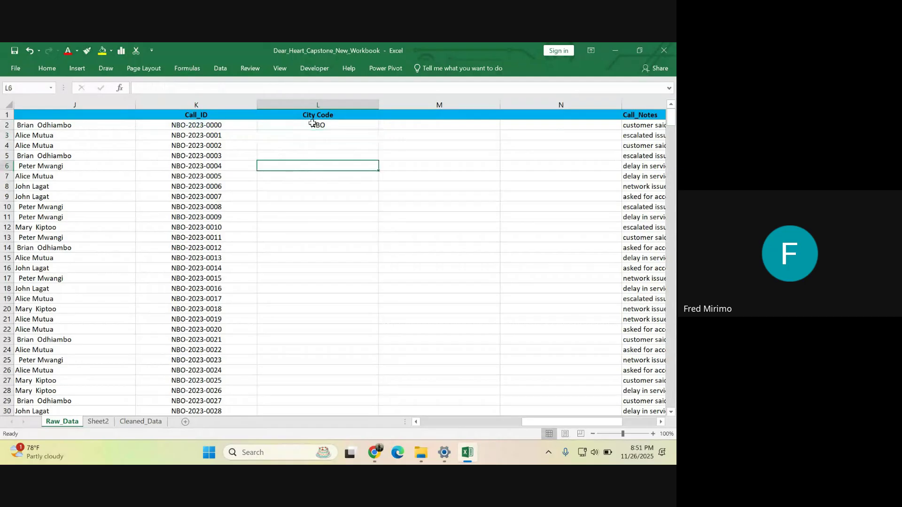
left_click(318, 126)
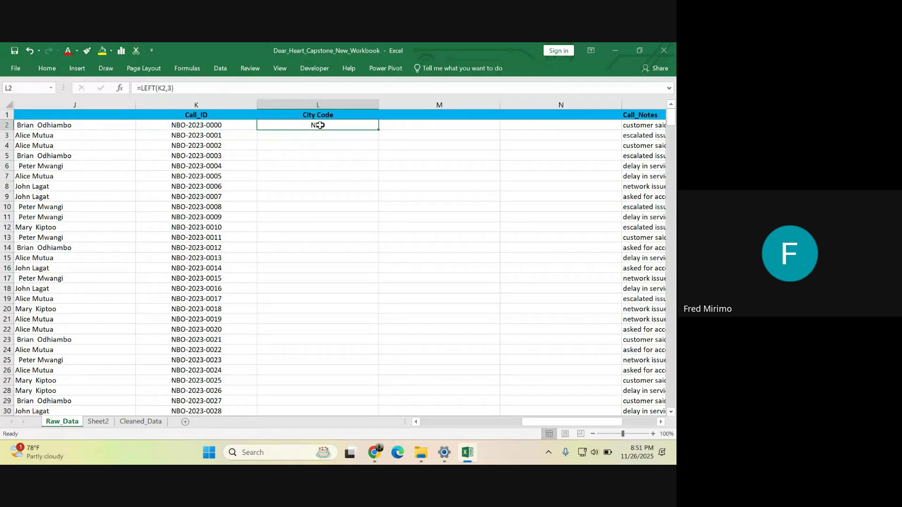
double_click(378, 129)
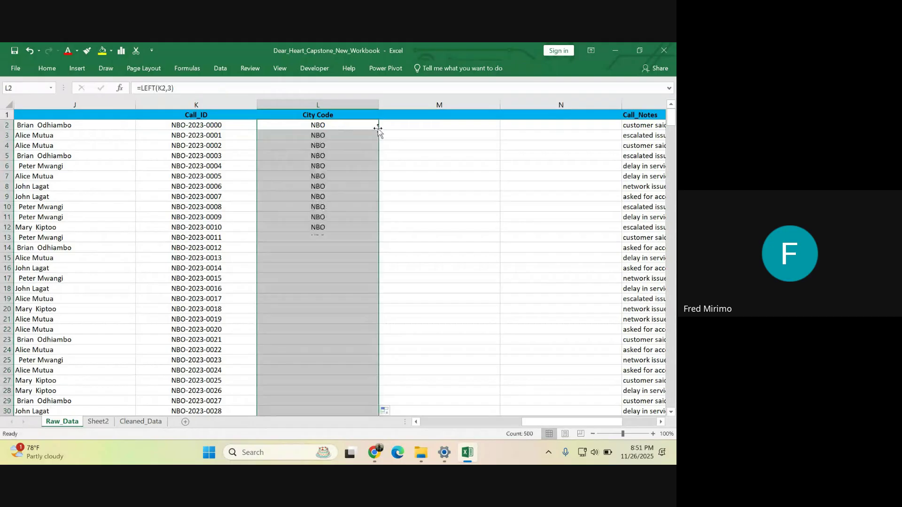
scroll(323, 168, "down", 1)
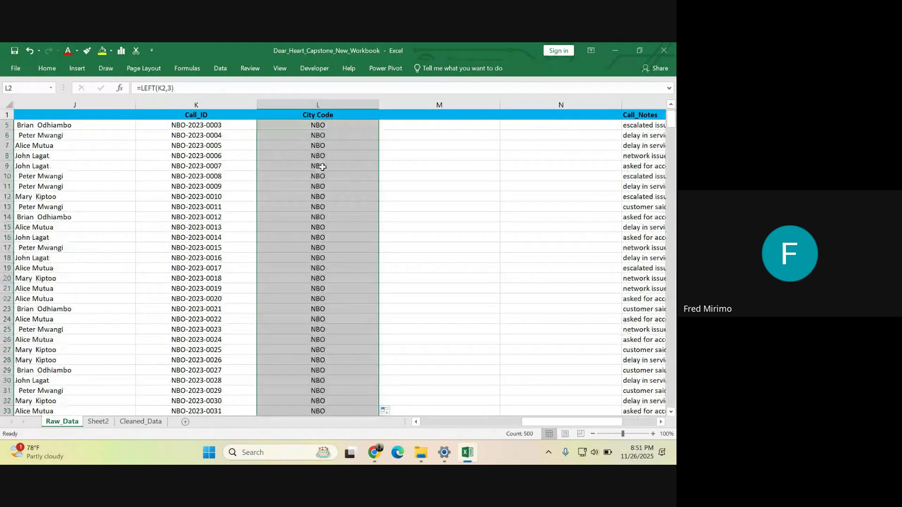
scroll(322, 167, "up", 1)
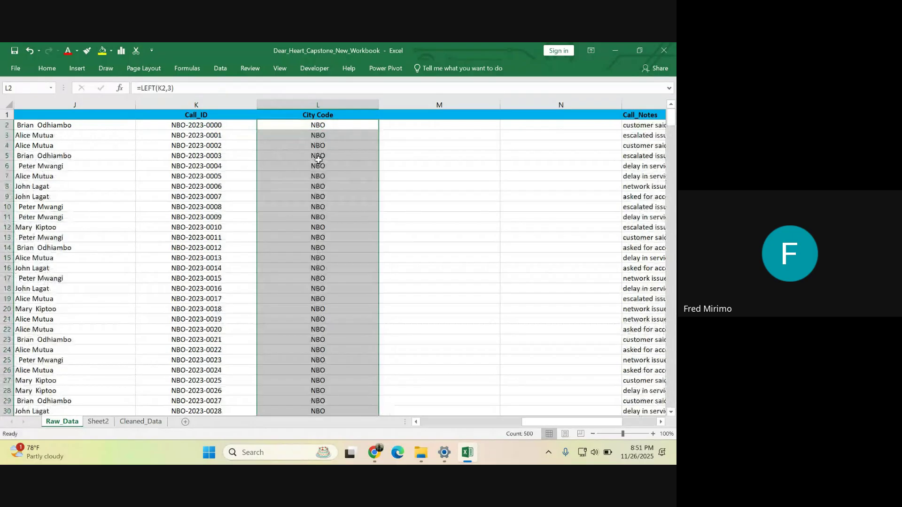
- Check that City Code cells L2, L4 and L6 reference their matching Call_ID rows
left_click(408, 196)
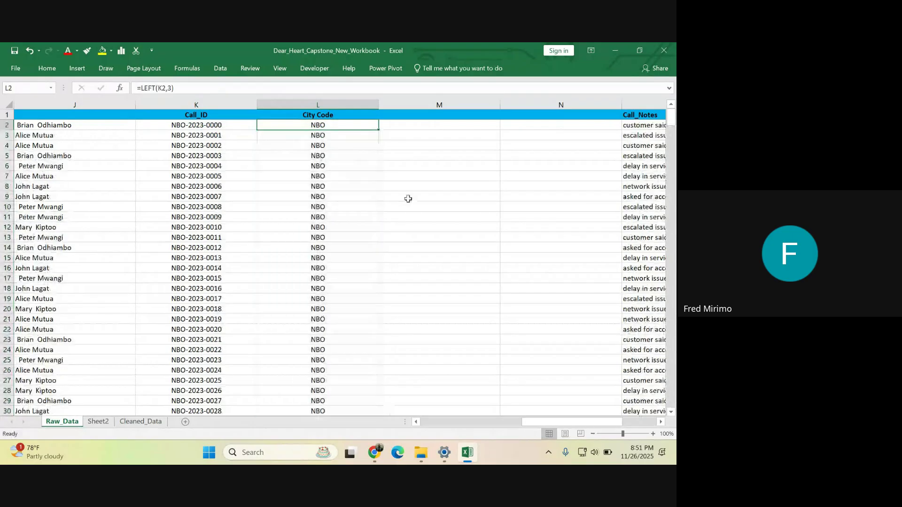
left_click(325, 121)
left_click(310, 146)
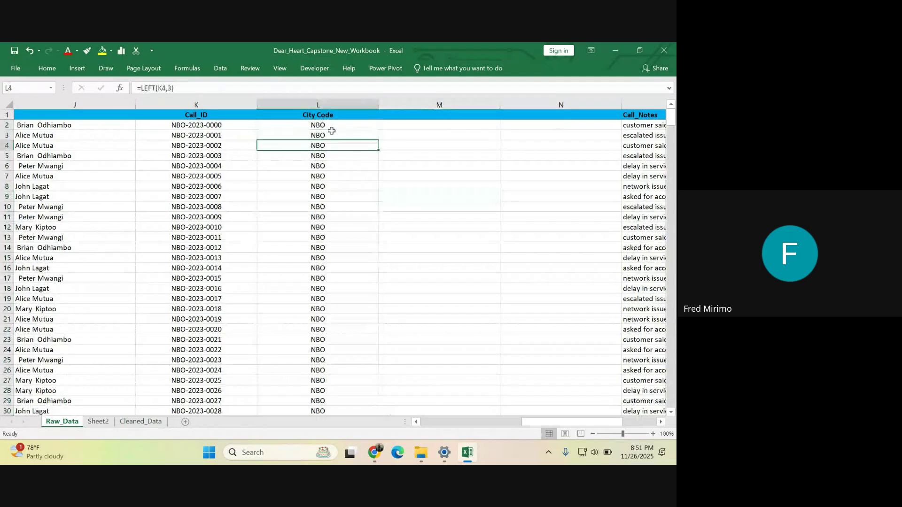
left_click(331, 125)
left_click(333, 166)
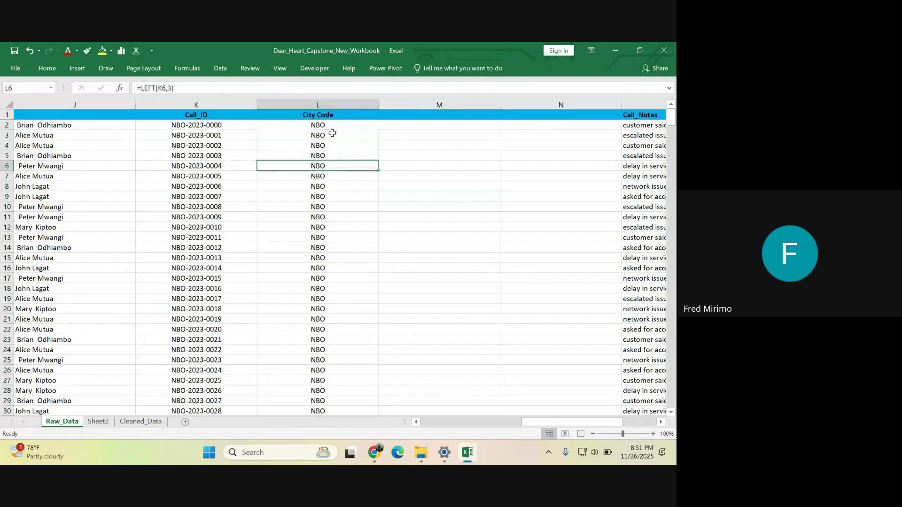
left_click(422, 114)
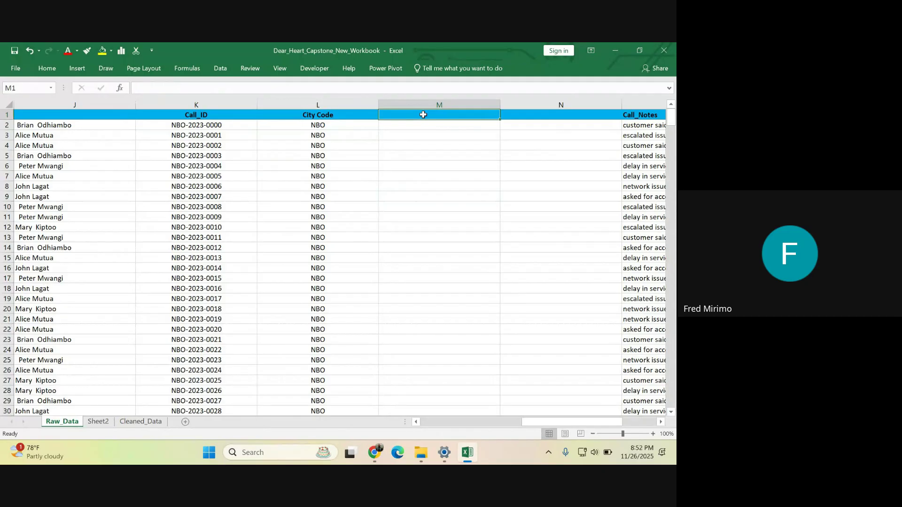
- Give column M the header Call ID1 in cell M1
type("Call")
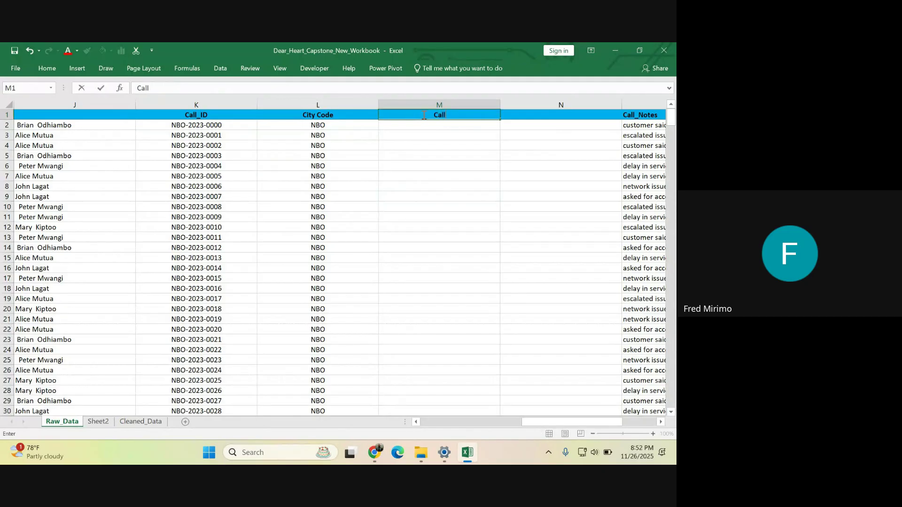
type(" Id")
key("BackSpace")
type("D")
key("Return")
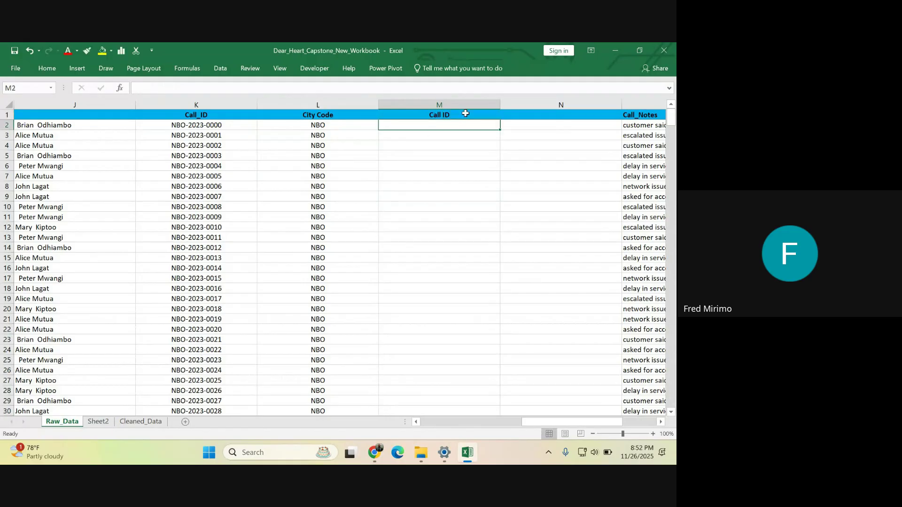
left_click(452, 115)
double_click(452, 115)
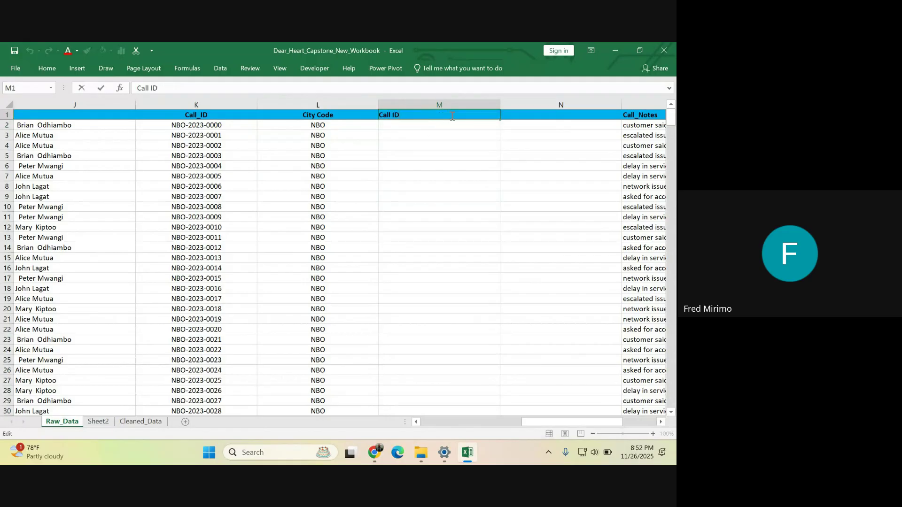
type("1")
left_click(441, 176)
- Enter =RIGHT(K2,4) in M2 so it returns the last four digits, 0000
left_click(426, 124)
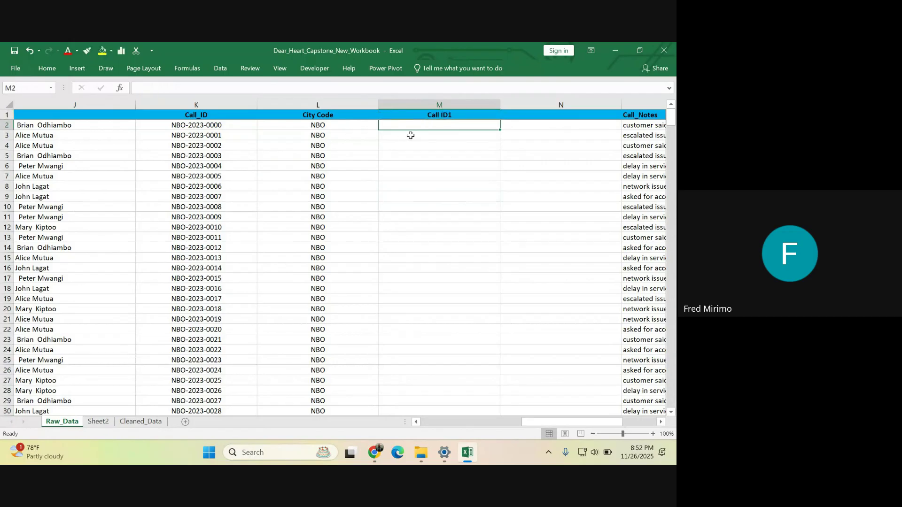
type("=")
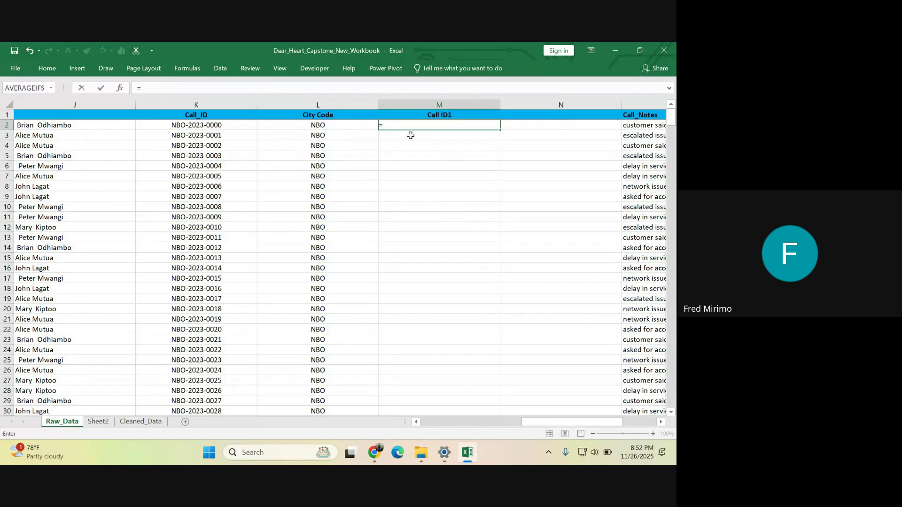
type("R")
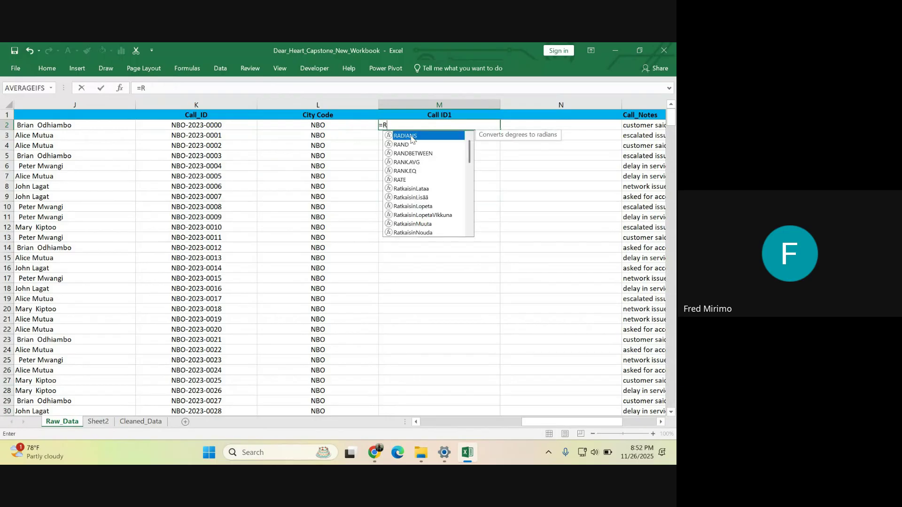
type("IGH")
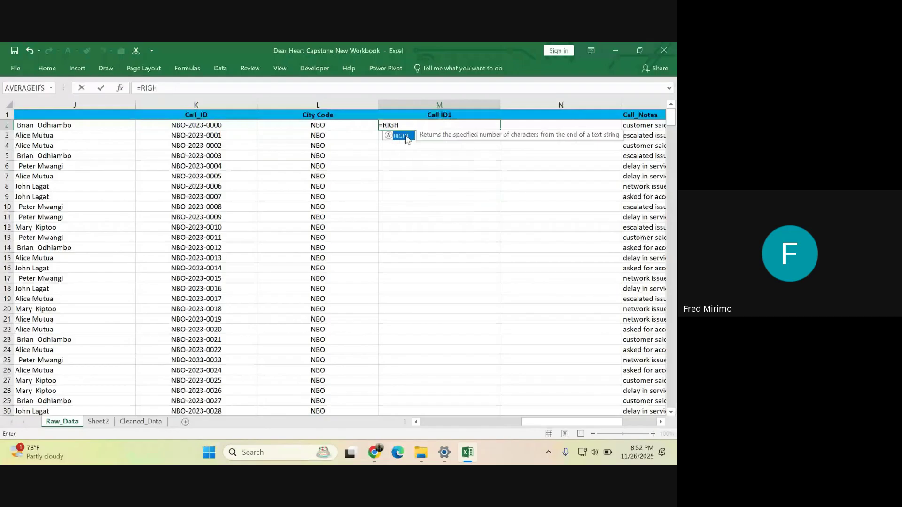
double_click(405, 136)
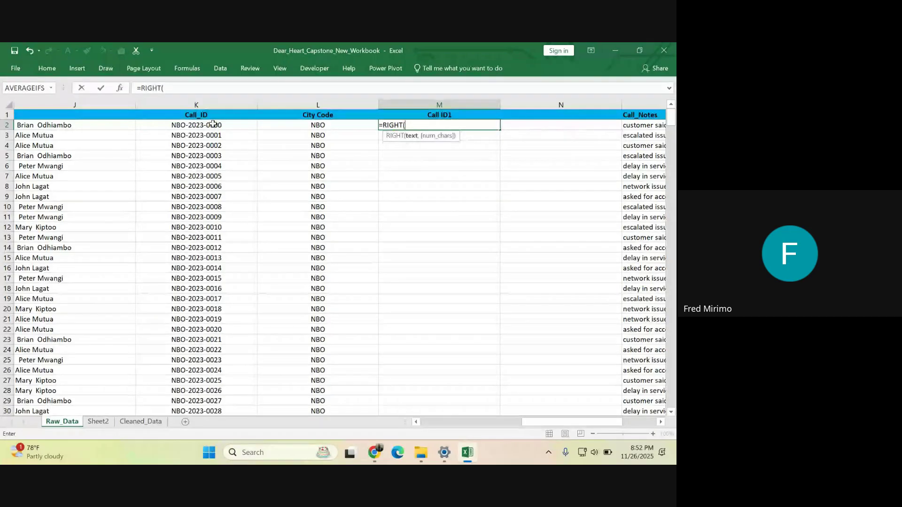
left_click(213, 125)
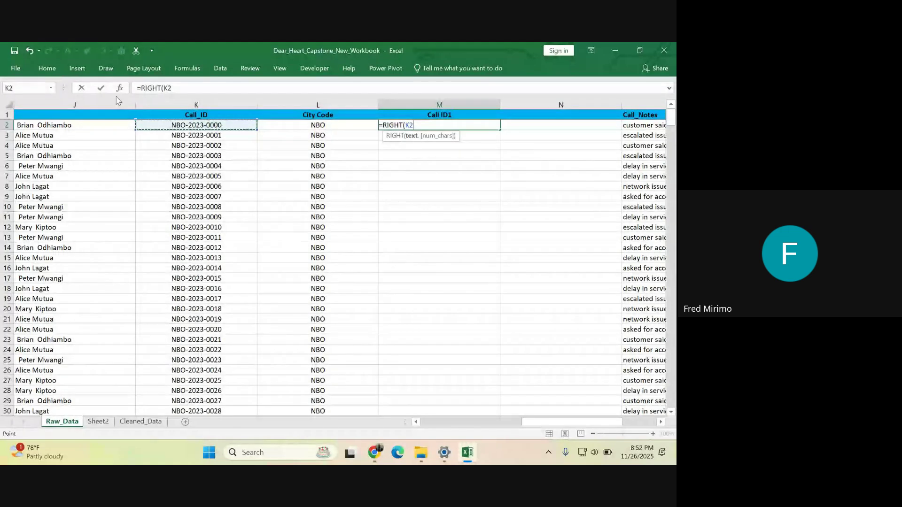
left_click(177, 87)
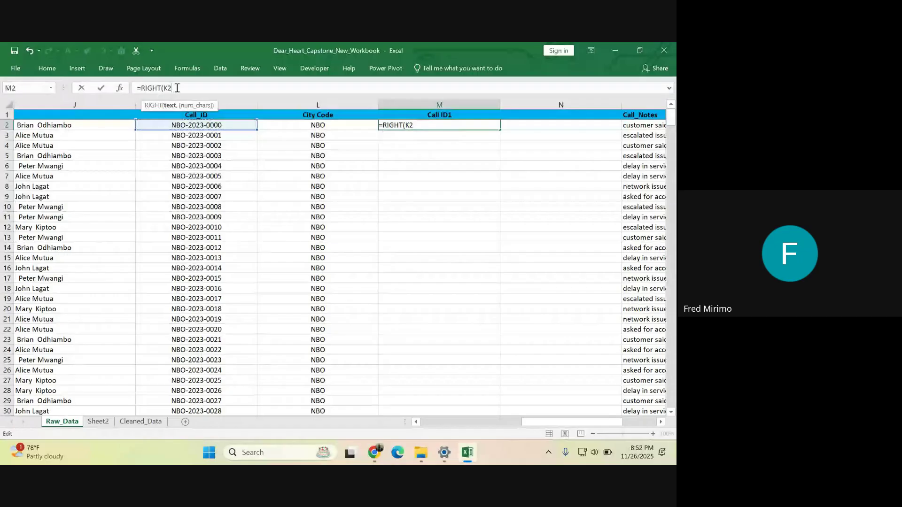
type(",")
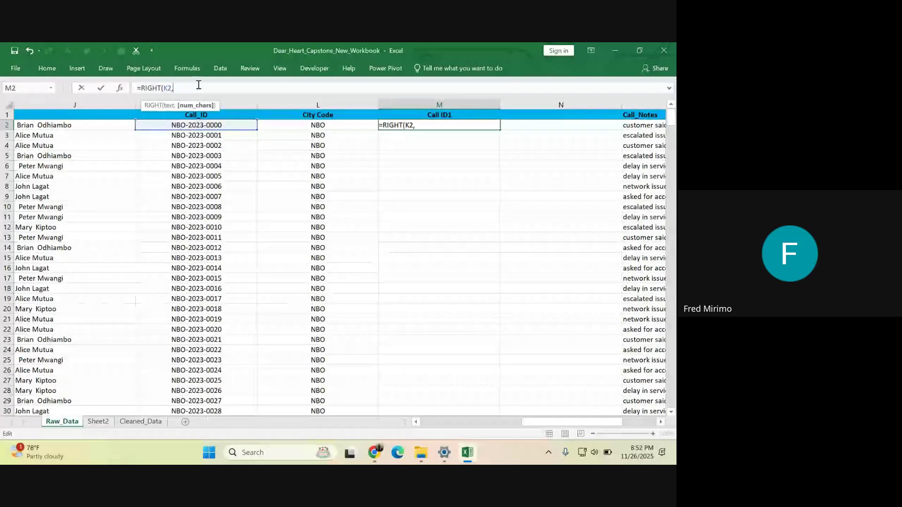
type("4")
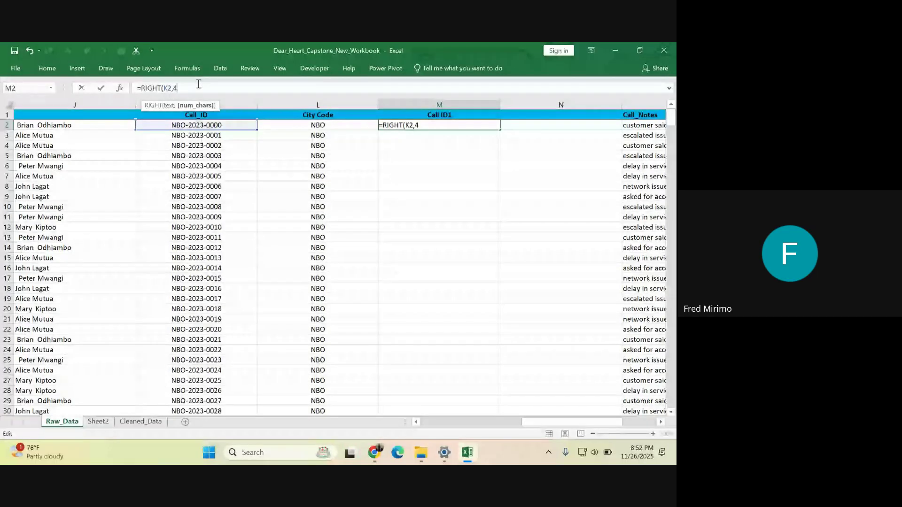
key("Return")
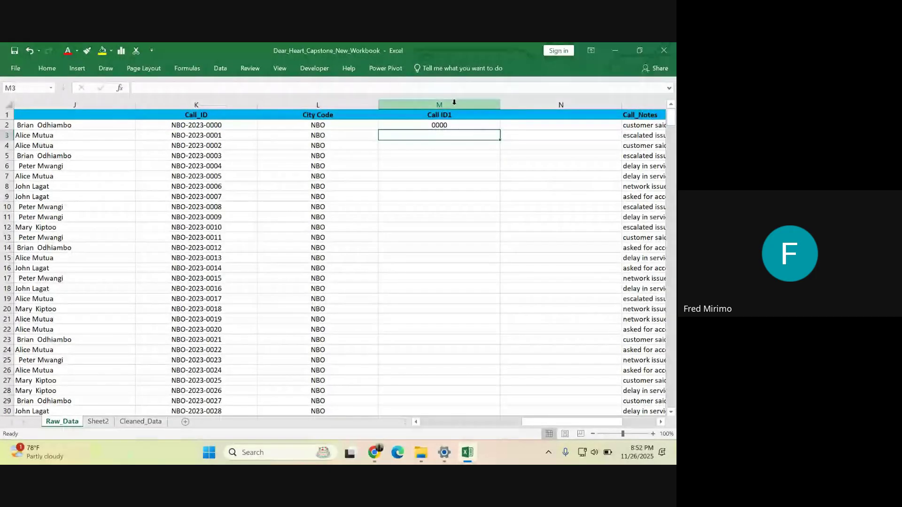
- Fill the RIGHT formula down column M so each row shows its last four digits
left_click(489, 125)
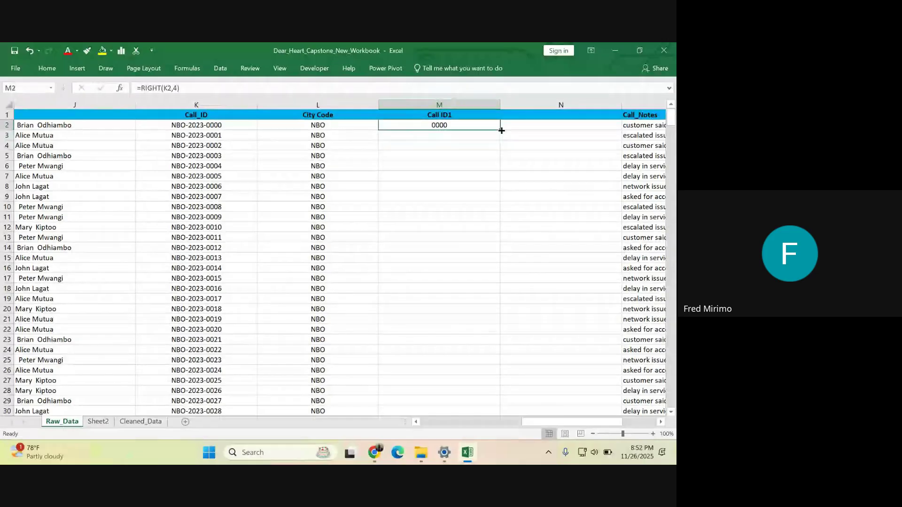
double_click(501, 130)
scroll(466, 174, "down", 5)
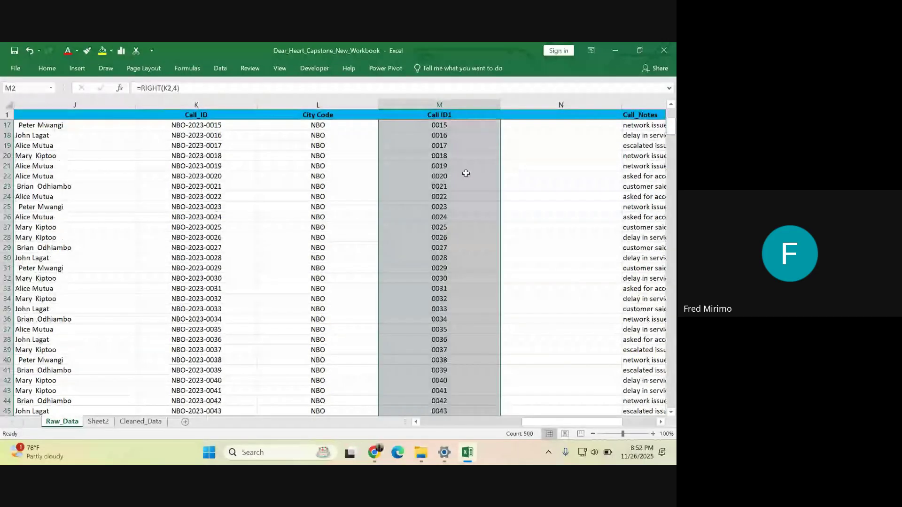
scroll(466, 174, "down", 6)
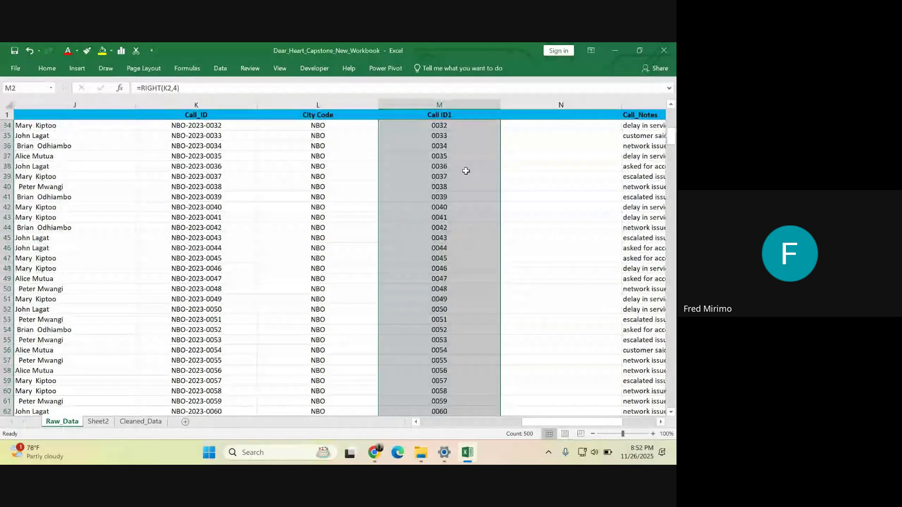
scroll(466, 171, "up", 11)
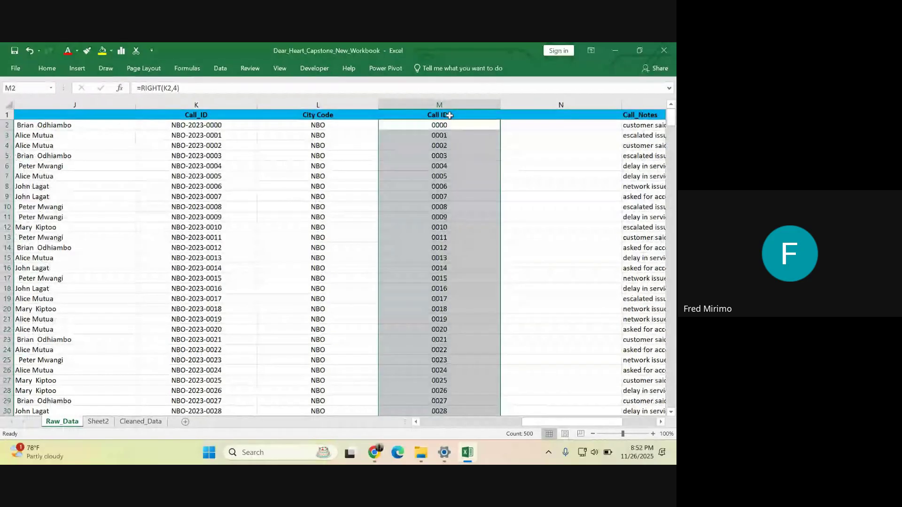
left_click(449, 115)
- Type the header Year into cell N1
left_click(527, 115)
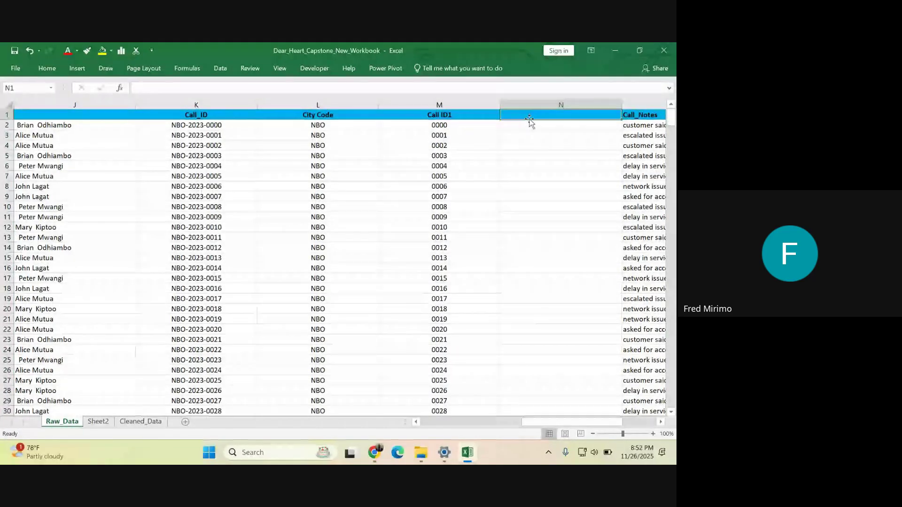
type("y")
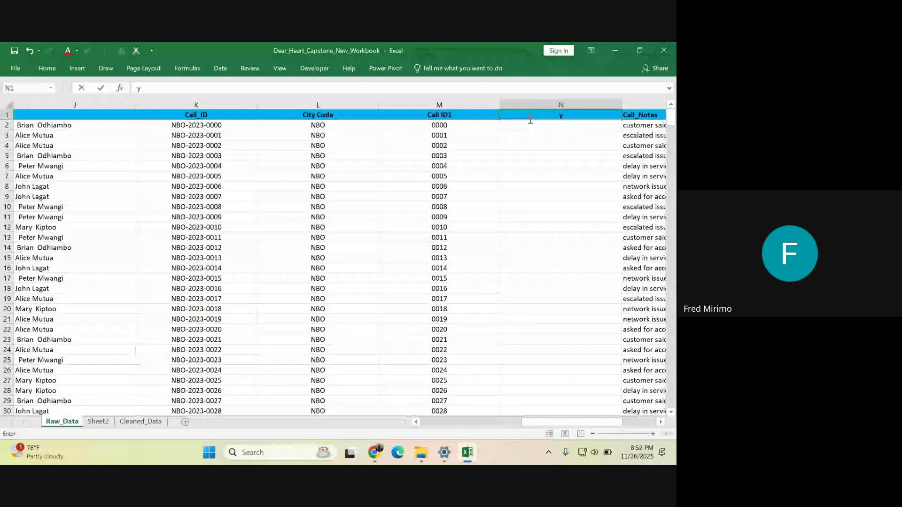
key("BackSpace")
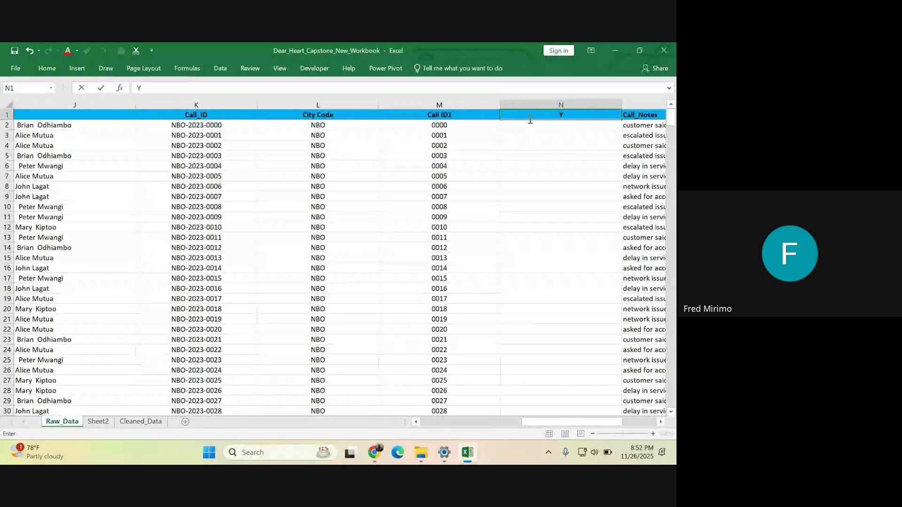
type("Y")
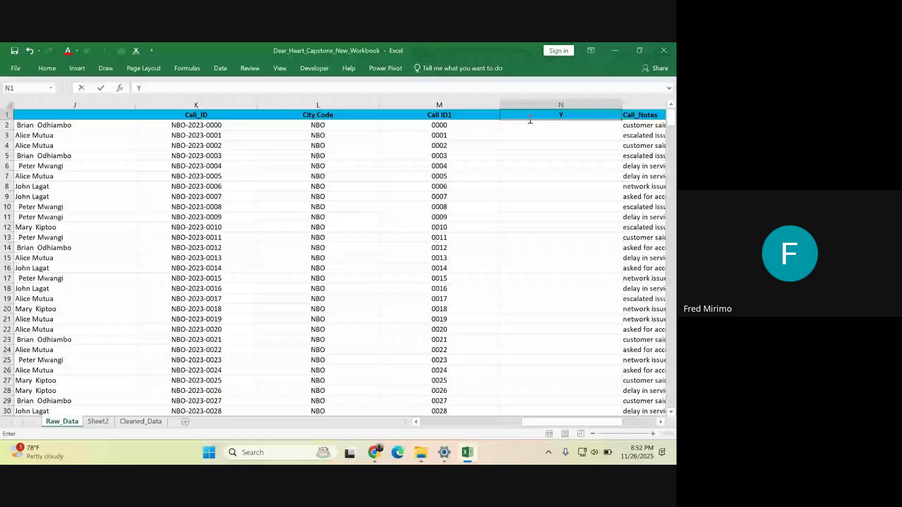
type("ear")
left_click(550, 227)
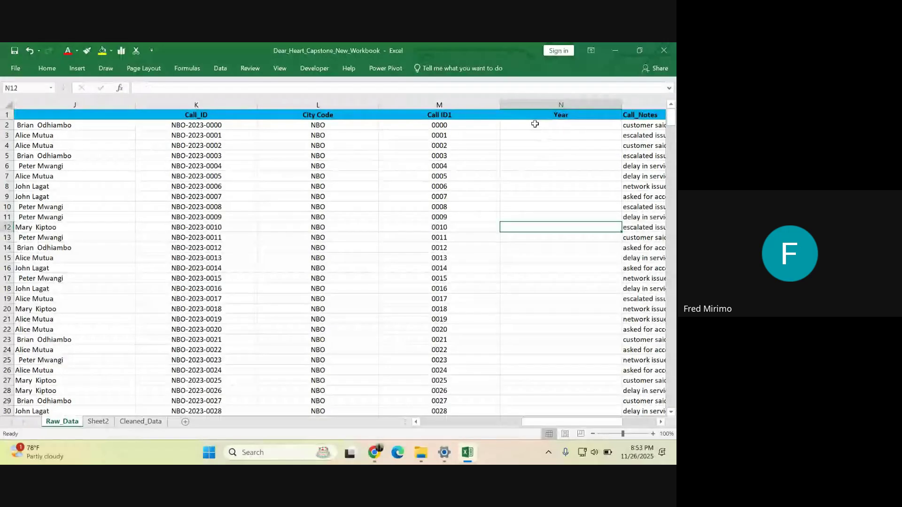
- Inspect the RIGHT results in M2 and M6, then reselect the Year cells N2 and N3
left_click(535, 124)
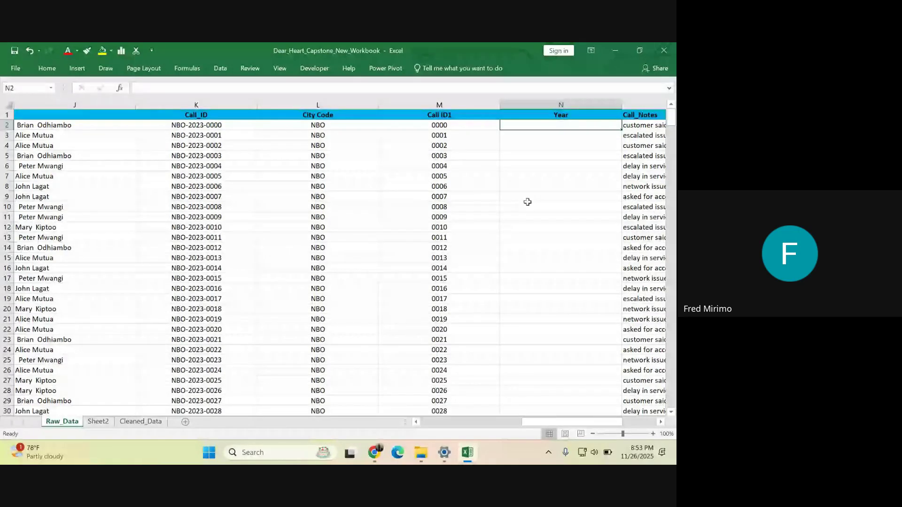
left_click(539, 268)
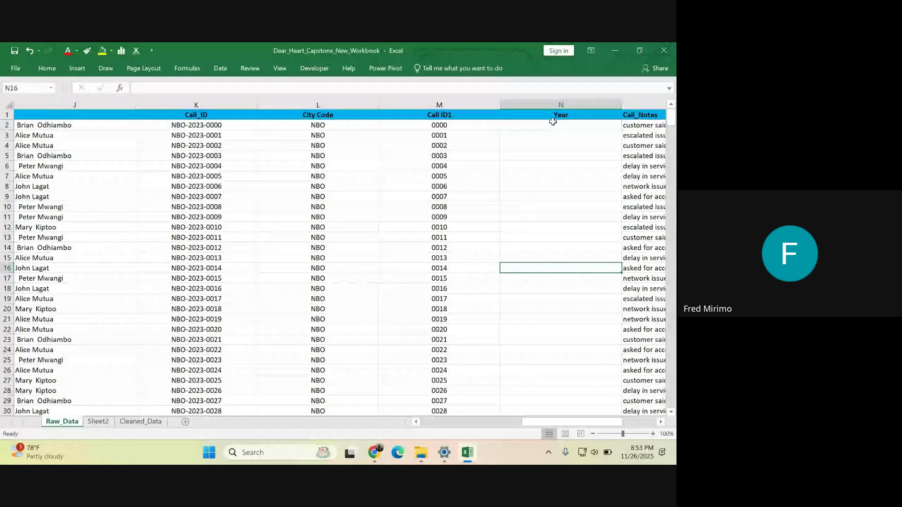
left_click(437, 124)
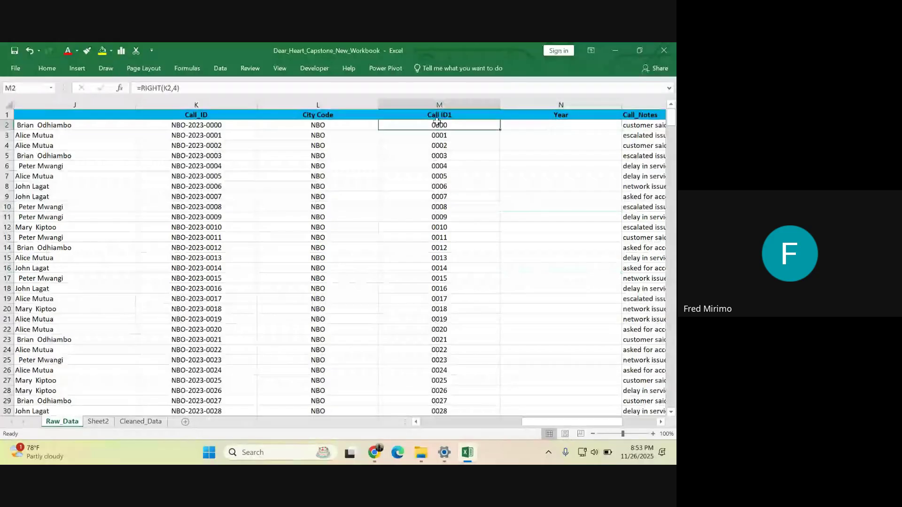
left_click(480, 167)
left_click(517, 187)
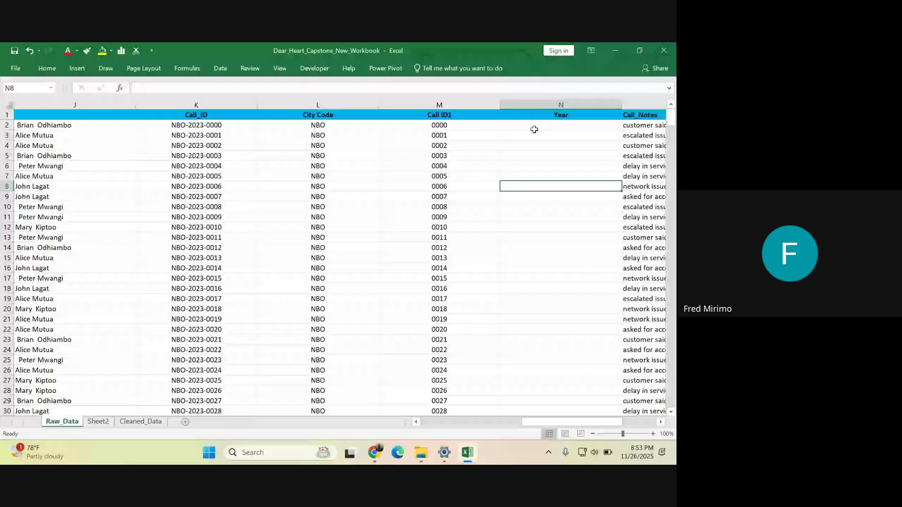
left_click(535, 127)
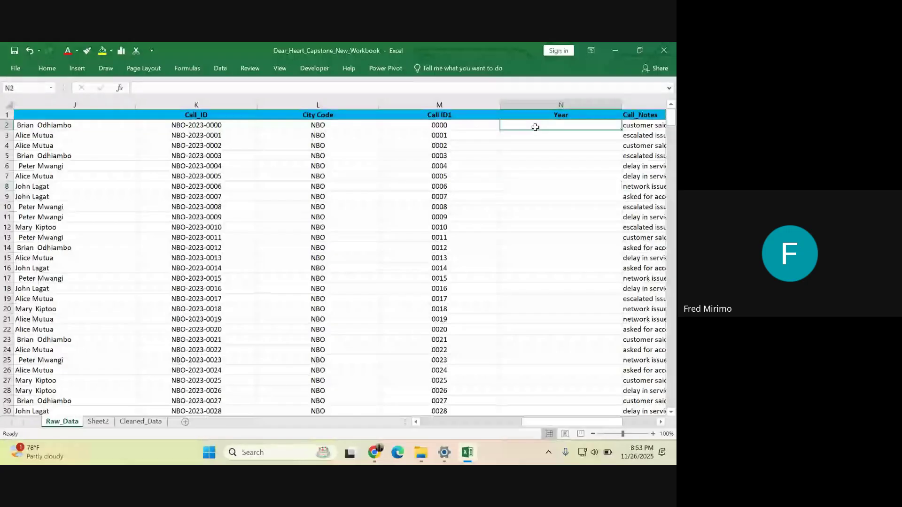
left_click(517, 146)
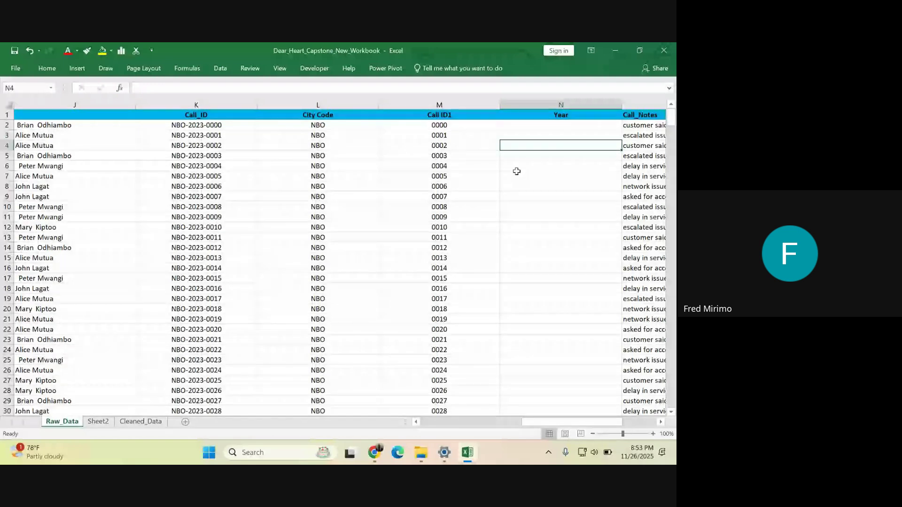
key("Up")
key("Up")
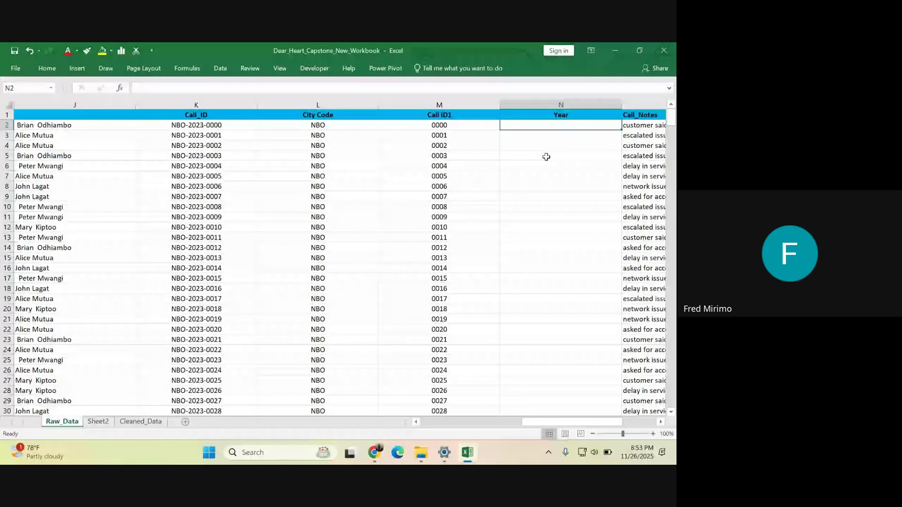
left_click(527, 135)
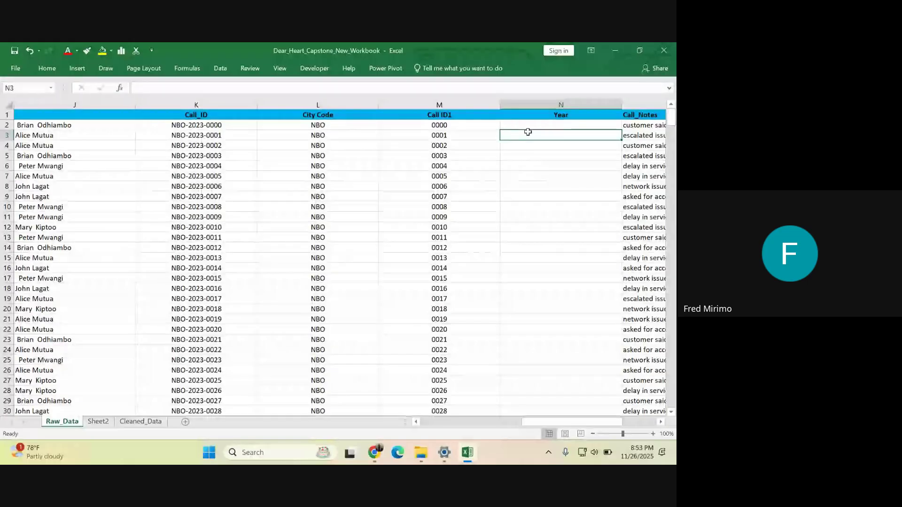
type("MI")
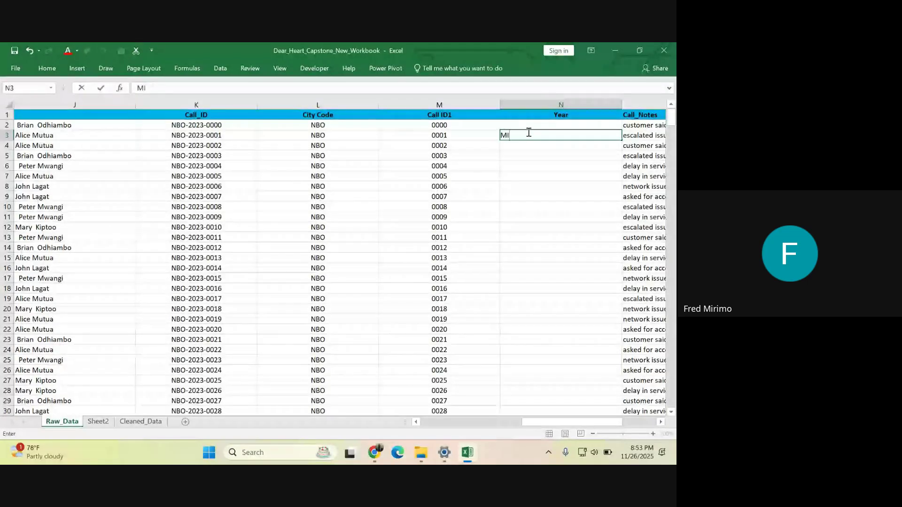
type("D")
key("Return")
key("Down")
key("Down")
key("Down")
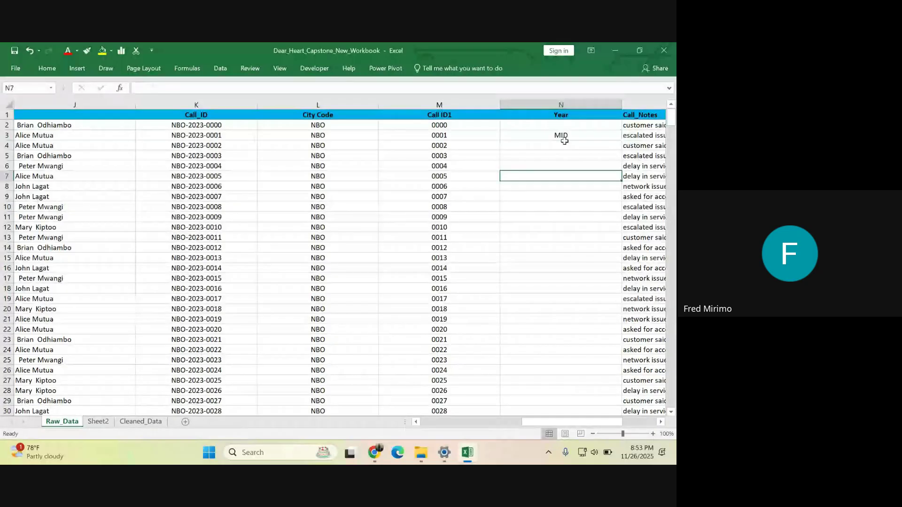
left_click(566, 138)
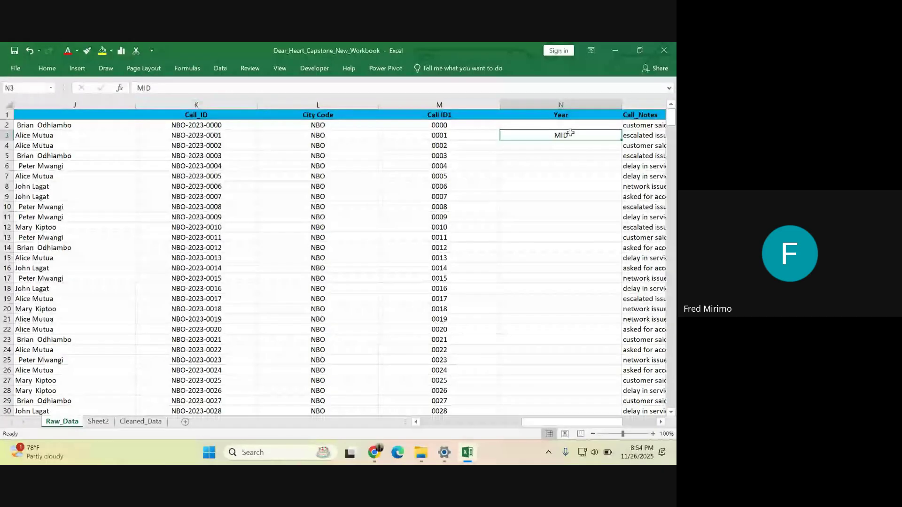
left_click(197, 127)
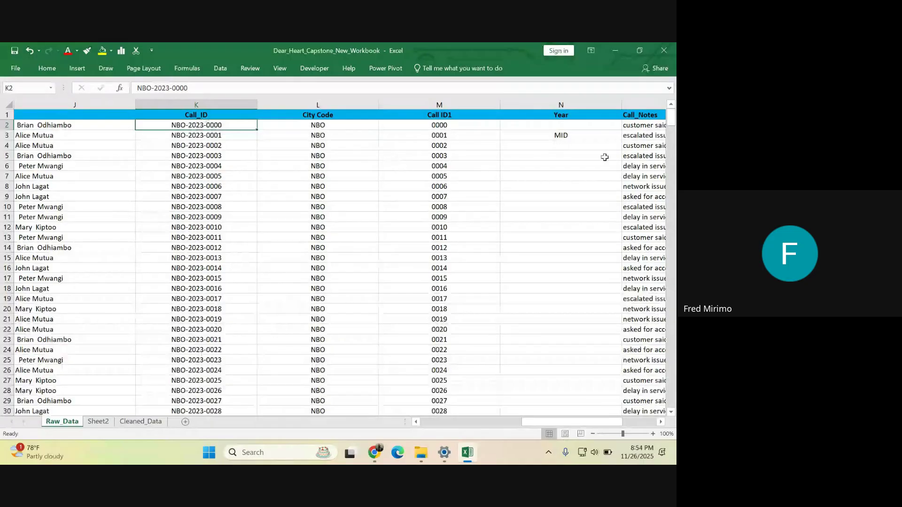
left_click(557, 137)
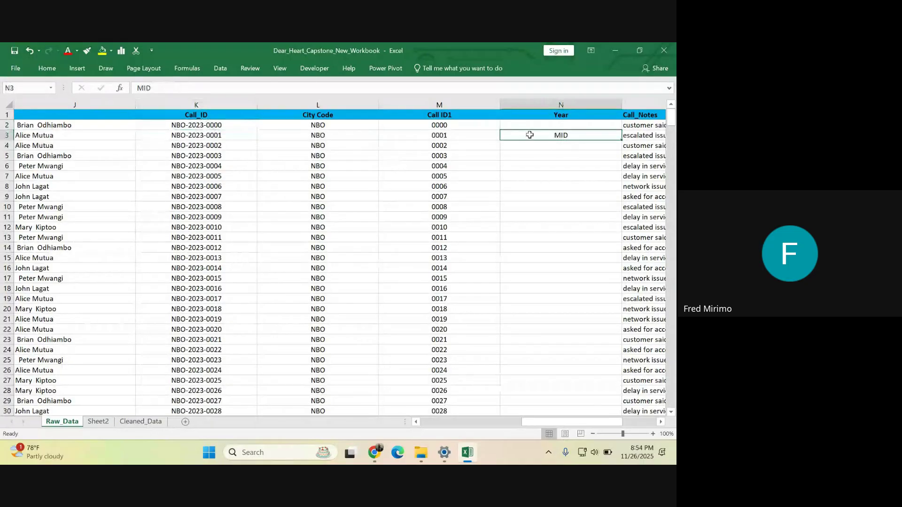
key("BackSpace")
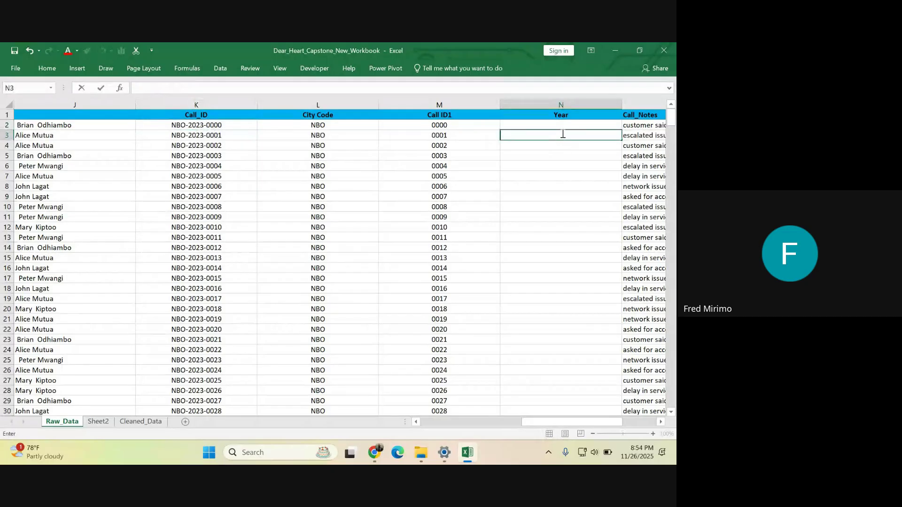
- Start N2's year formula as =MID(K2, using K2's Call_ID as the source text
left_click(542, 124)
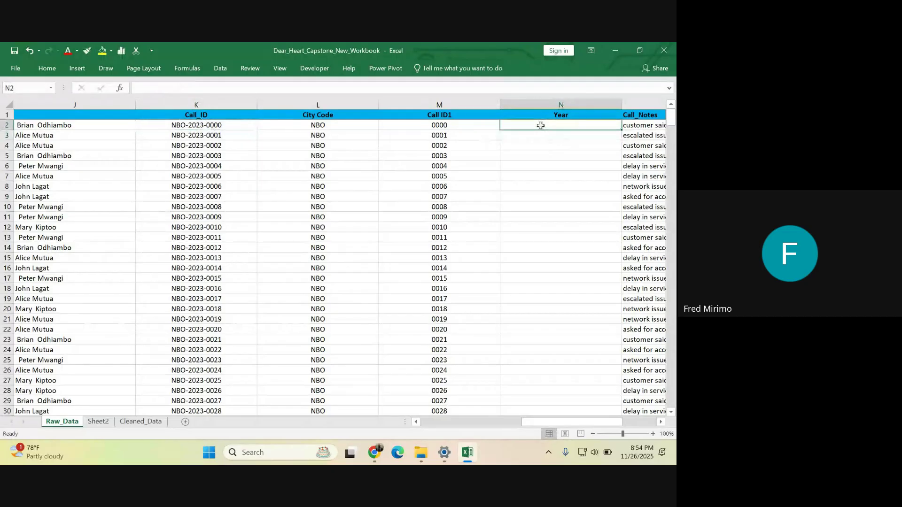
type("=M")
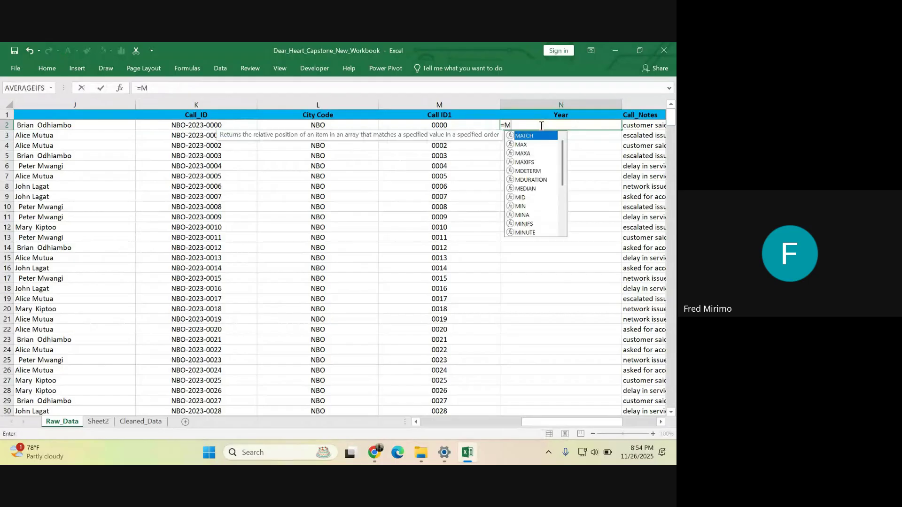
type("I")
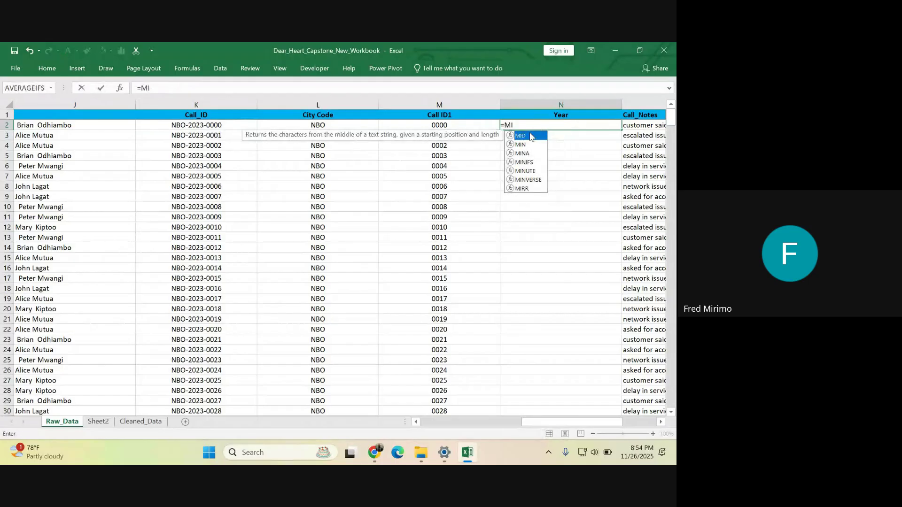
double_click(521, 136)
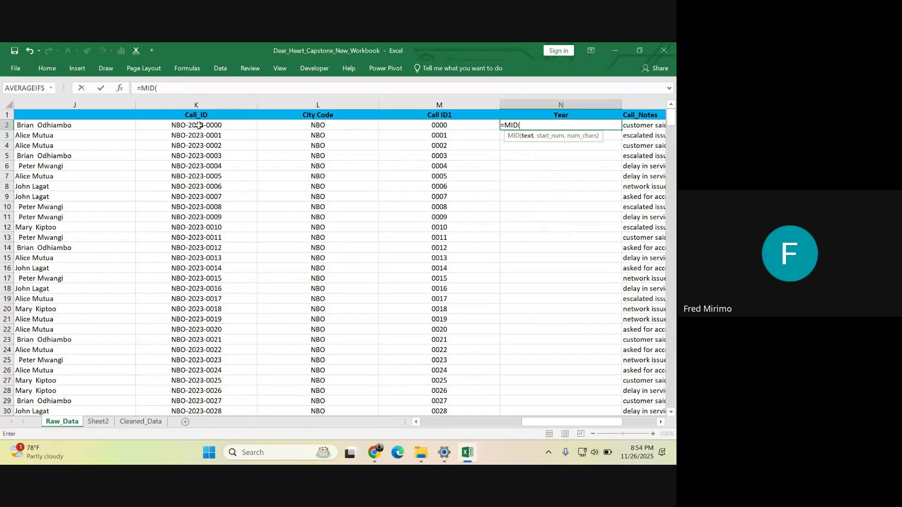
left_click(199, 125)
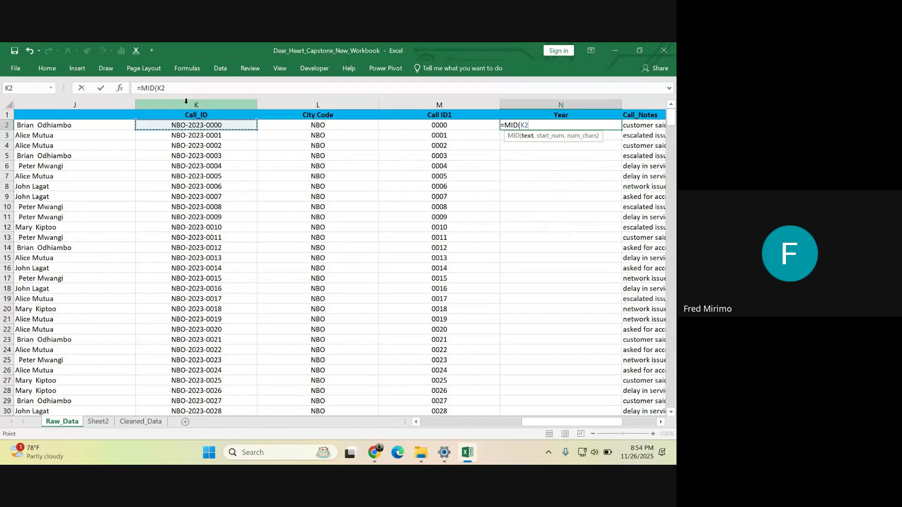
left_click(167, 87)
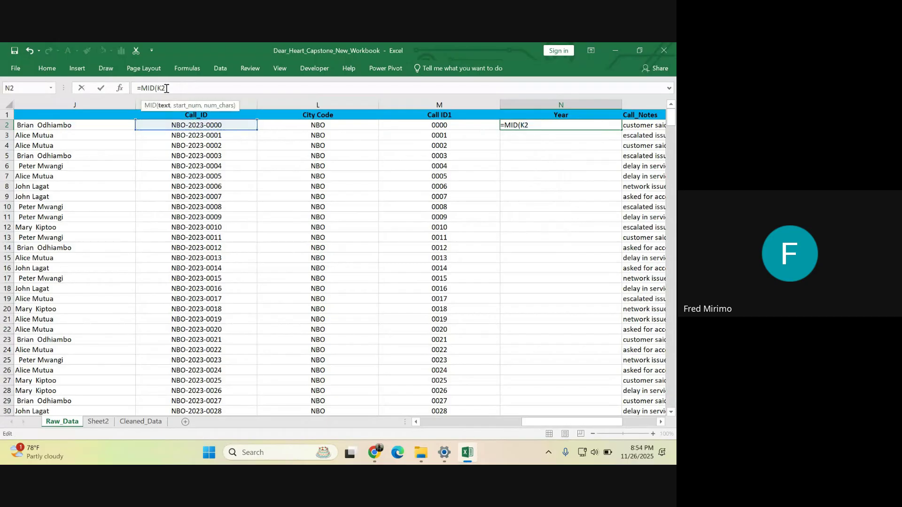
type(",5")
- Complete =MID(K2,5,4) in N2 so it returns the year 2023
type(",")
type("4)")
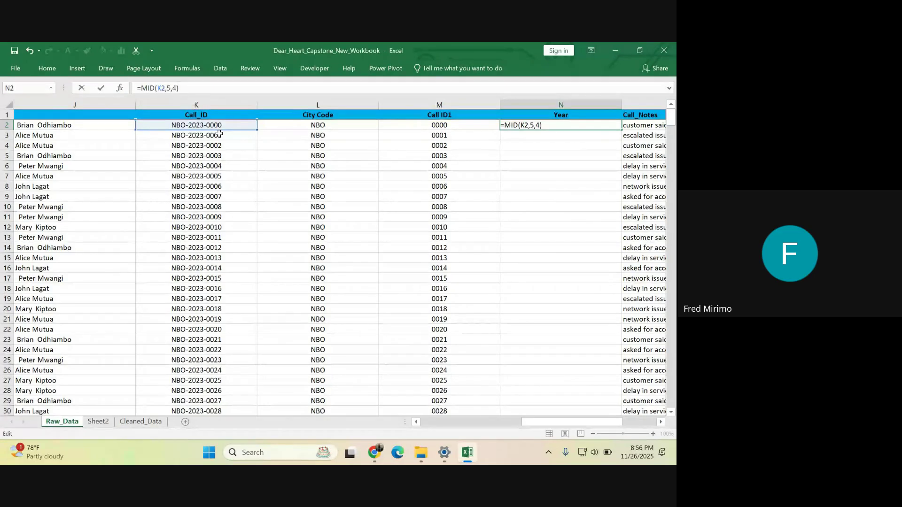
key("Return")
left_click(562, 195)
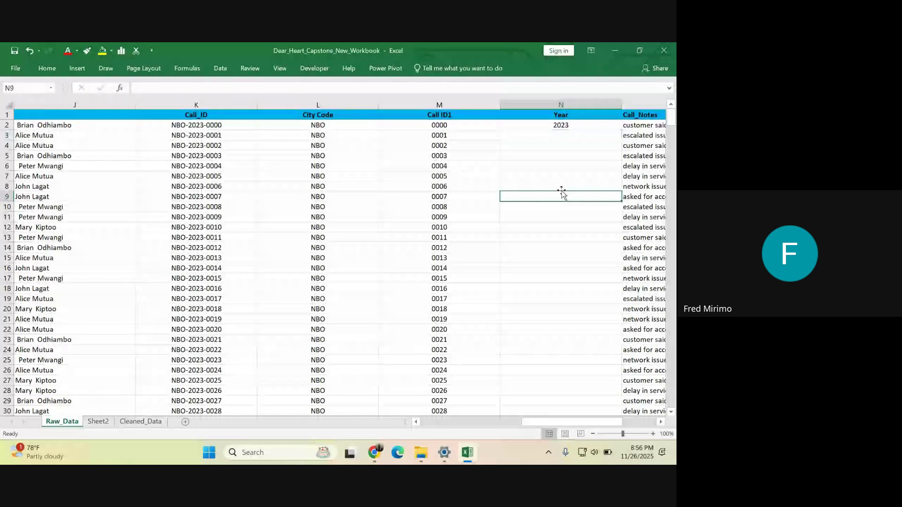
- Confirm =MID(K2,5,4) in N2 and fill it down column N, giving 2023 on every row
left_click(559, 123)
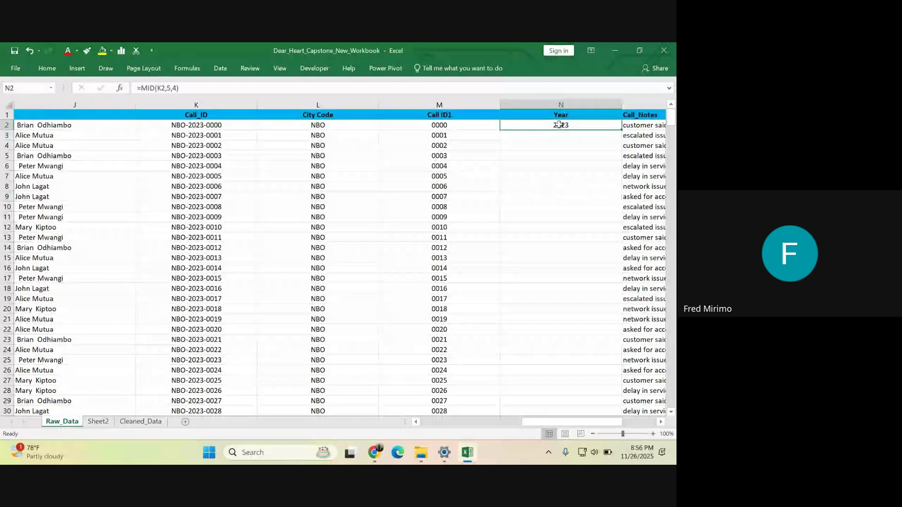
left_click(194, 125)
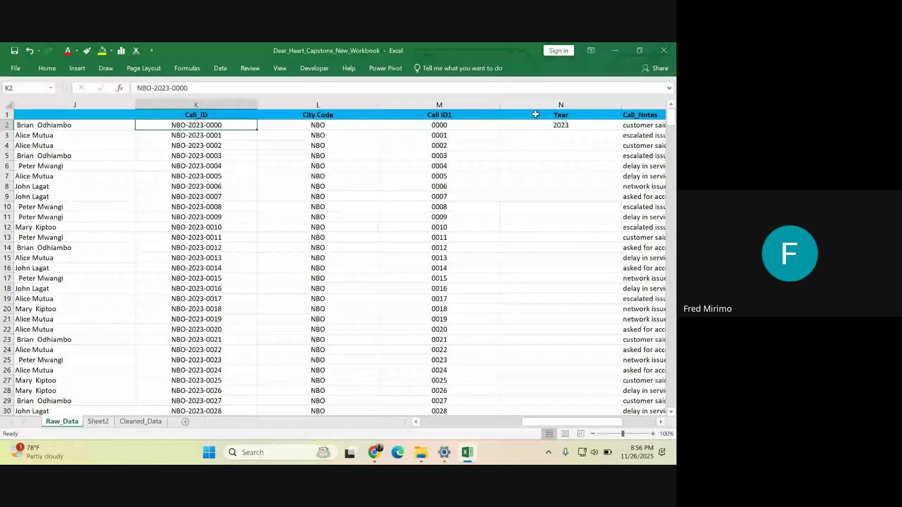
left_click(552, 124)
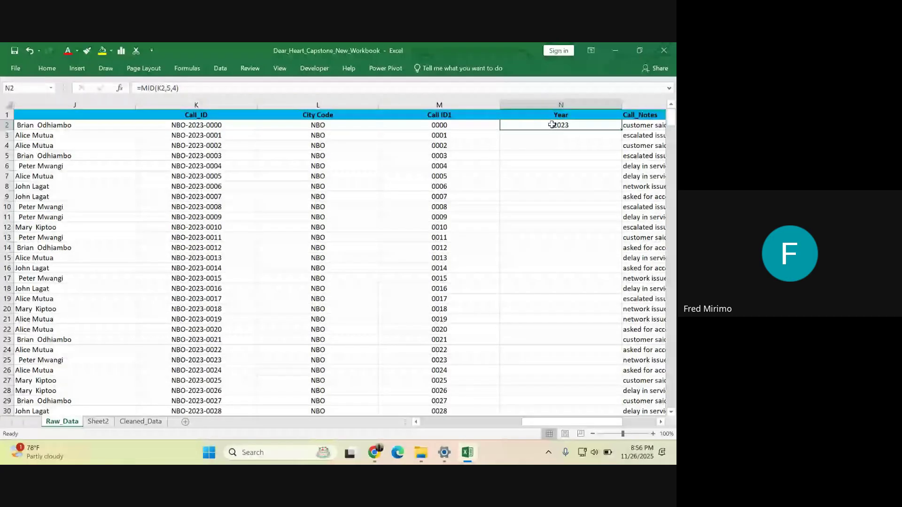
left_click(151, 88)
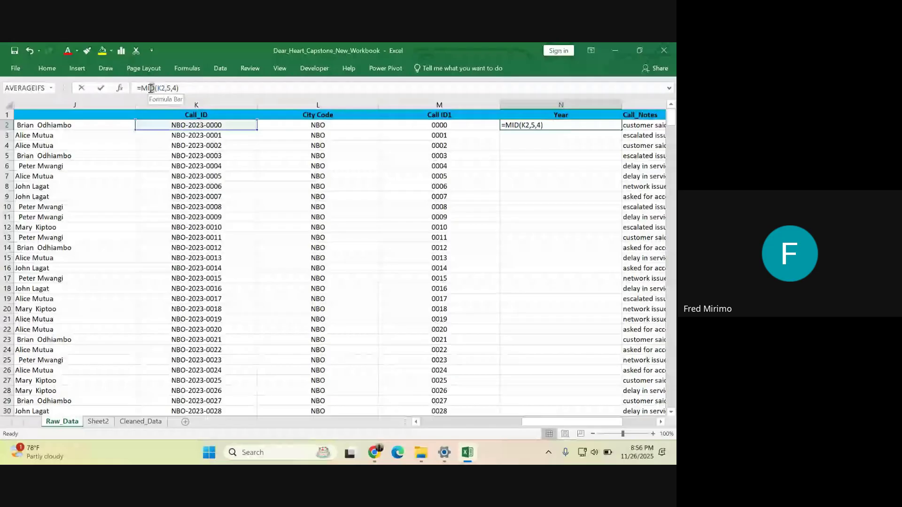
double_click(143, 89)
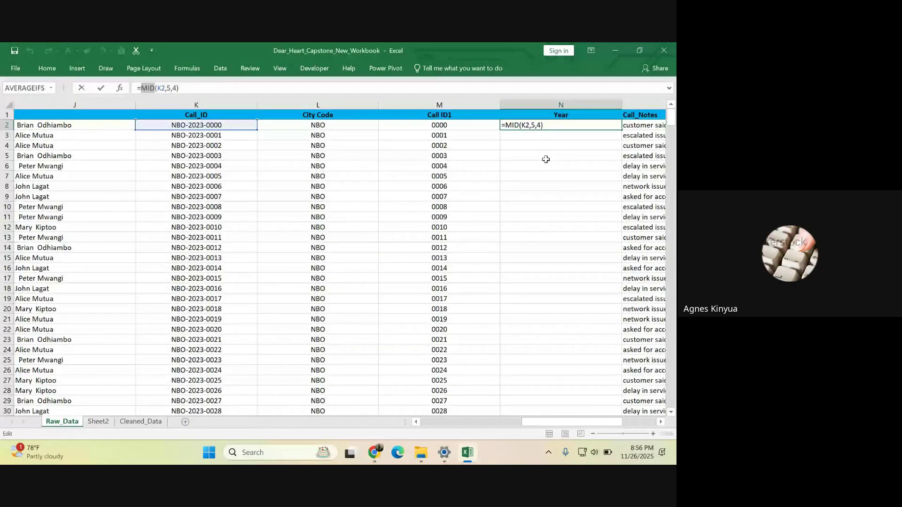
key("ctrl+Return")
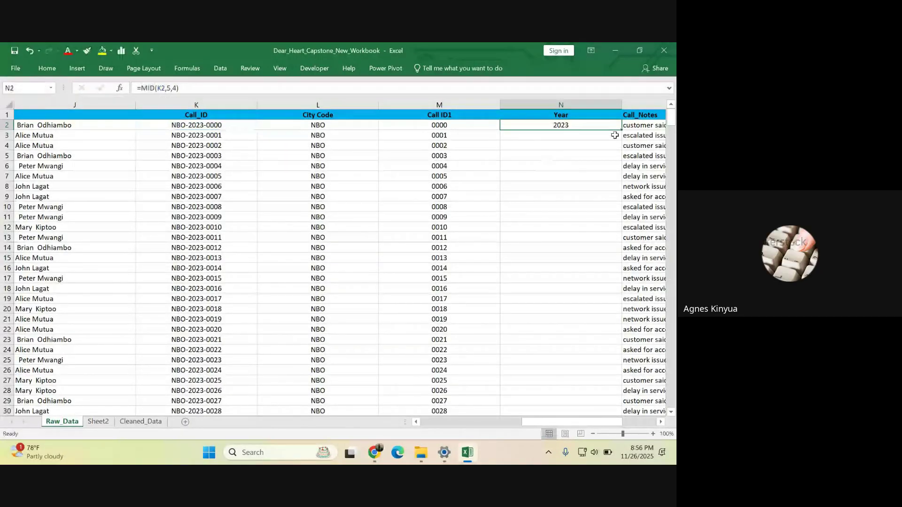
double_click(620, 130)
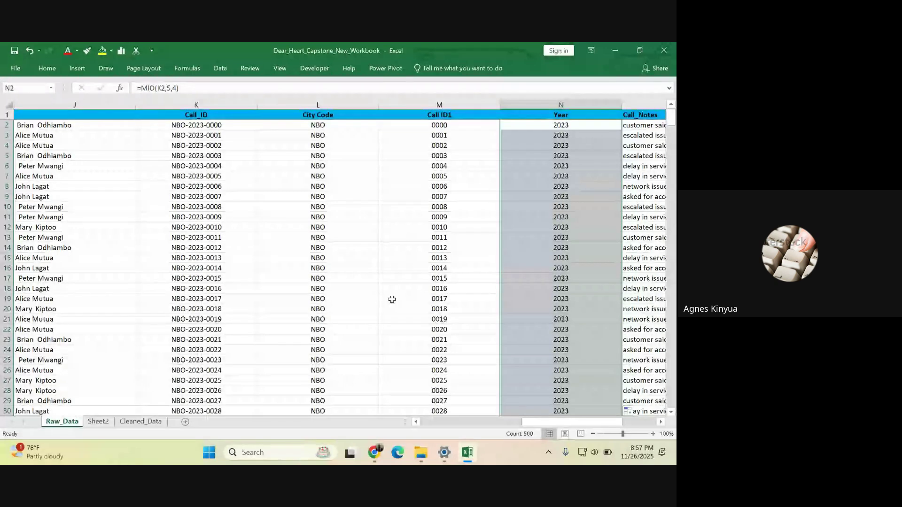
left_click_drag(559, 422, 594, 426)
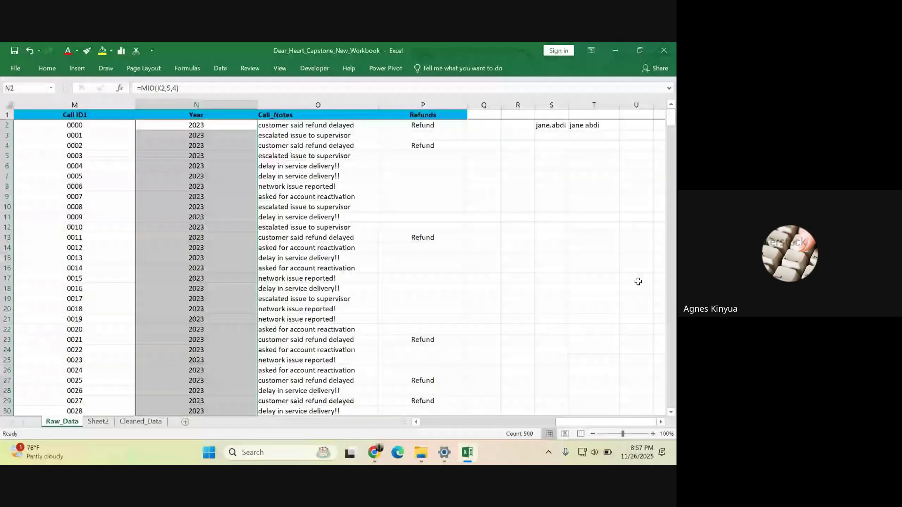
- Type a sample e-mail address into T3, which Excel turns into a hyperlink
left_click(584, 134)
type("AG")
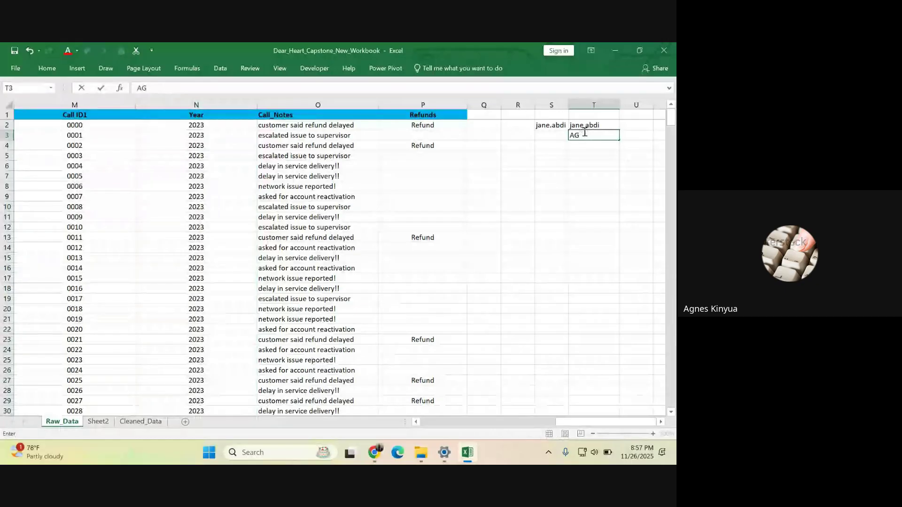
key("BackSpace")
key("BackSpace")
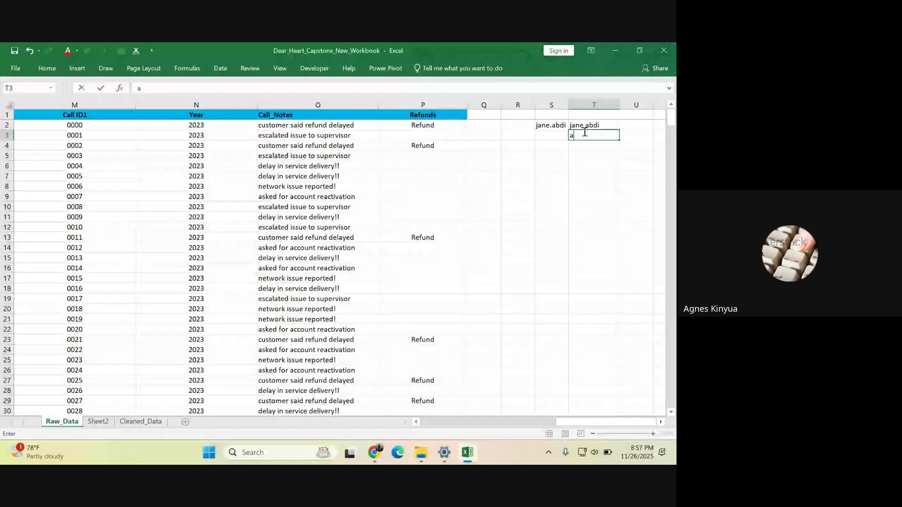
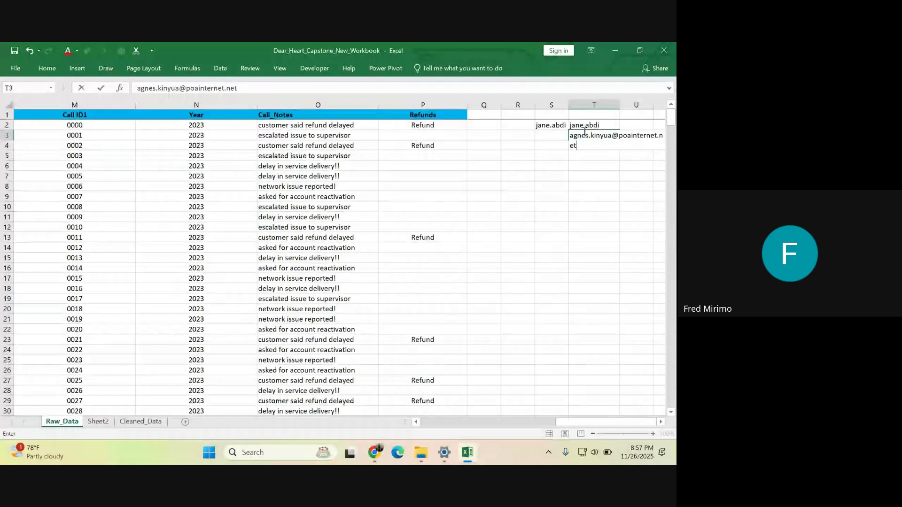
left_click(576, 179)
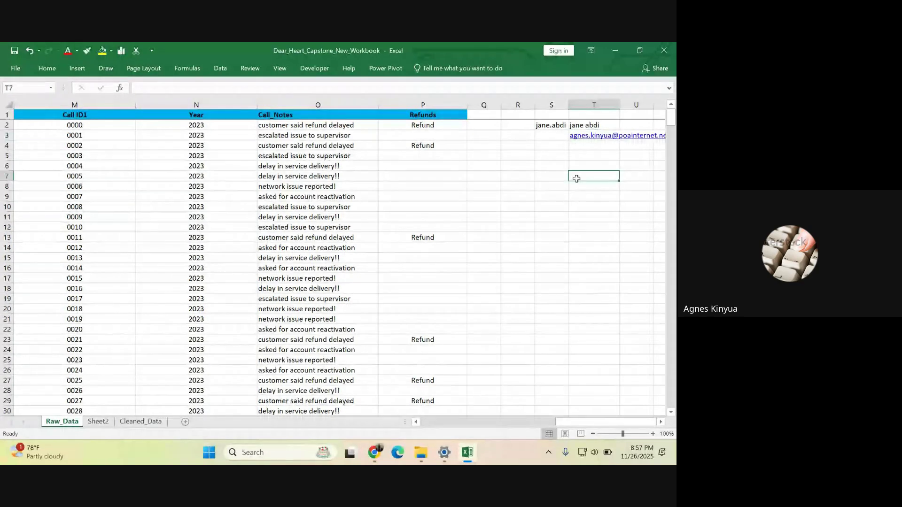
left_click(584, 164)
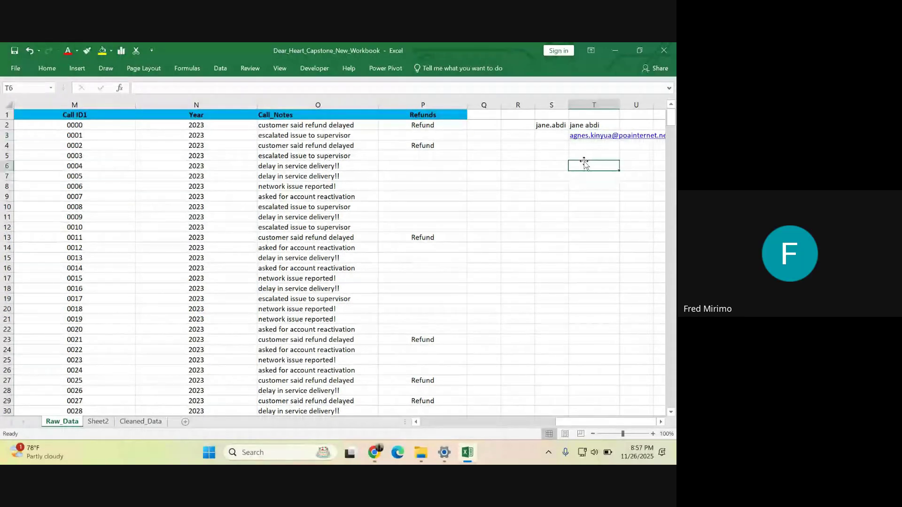
left_click(518, 157)
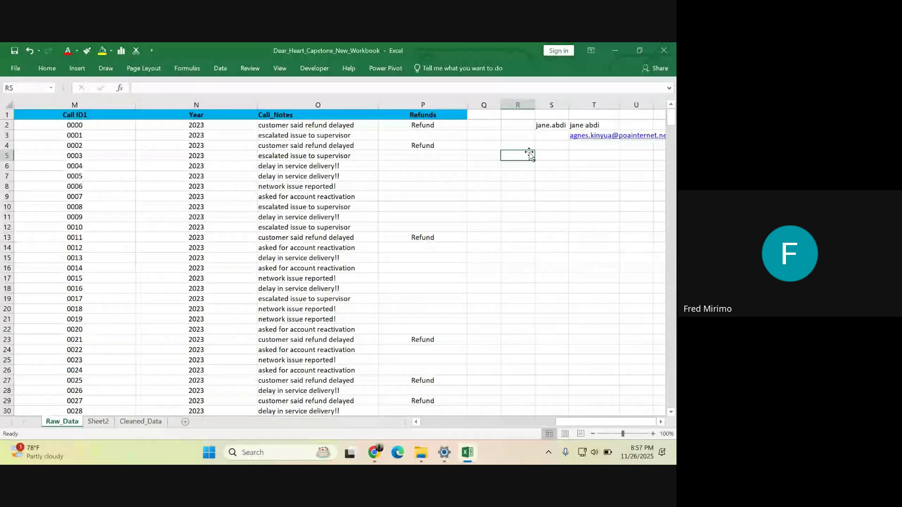
- Copy the username before the @ from T3's e-mail and paste it into R4
left_click(597, 136)
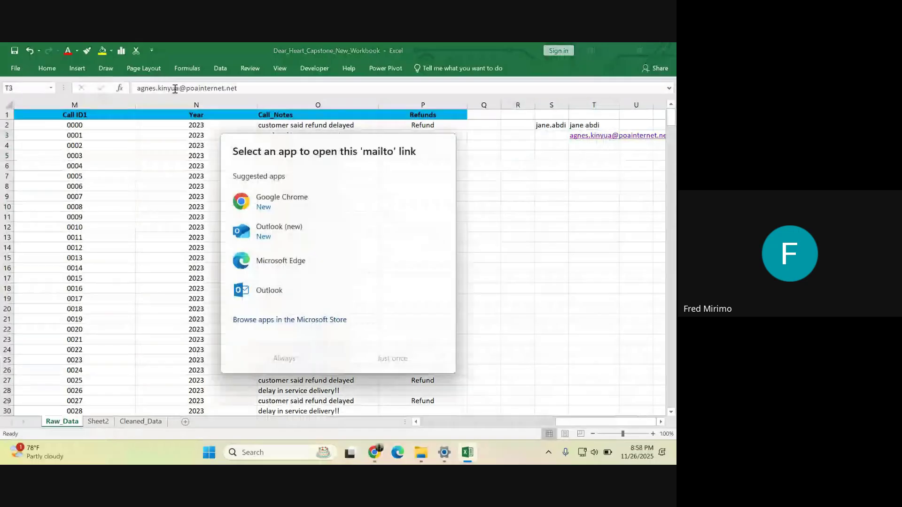
key("Escape")
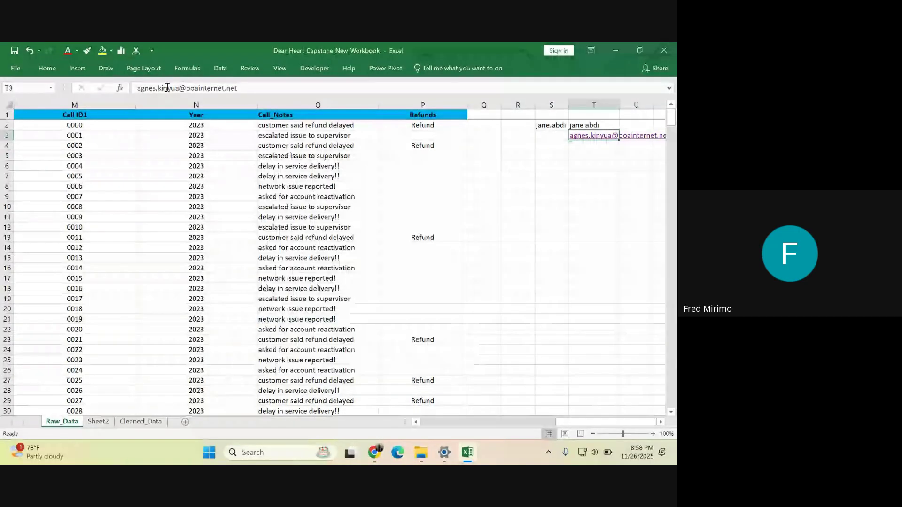
type("t")
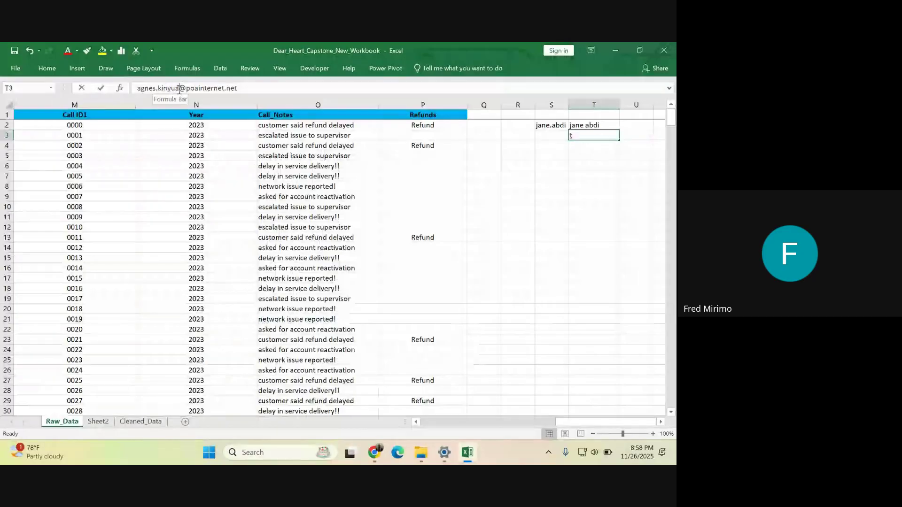
left_click_drag(179, 88, 139, 87)
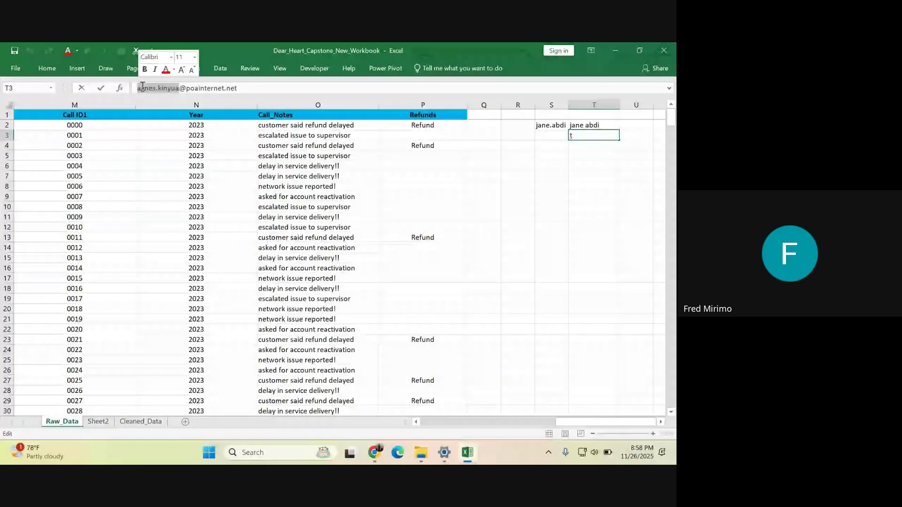
right_click(142, 86)
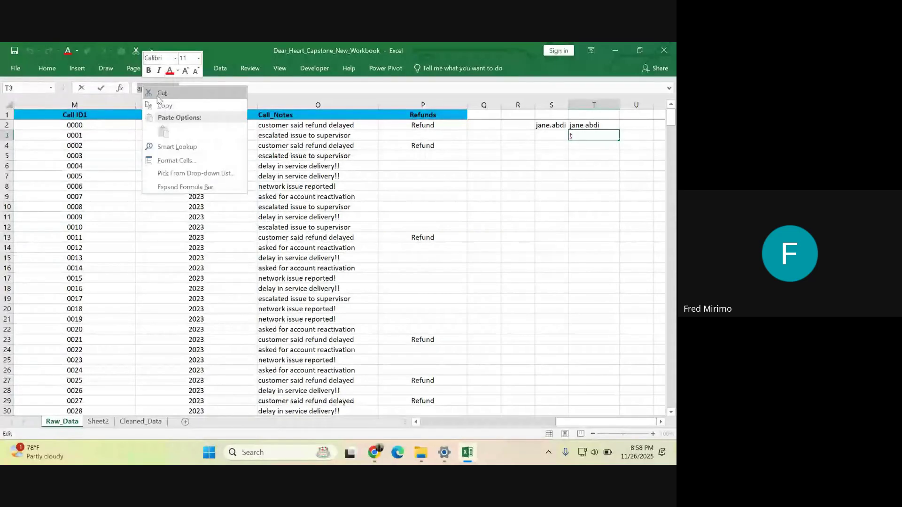
key("Escape")
key("Escape")
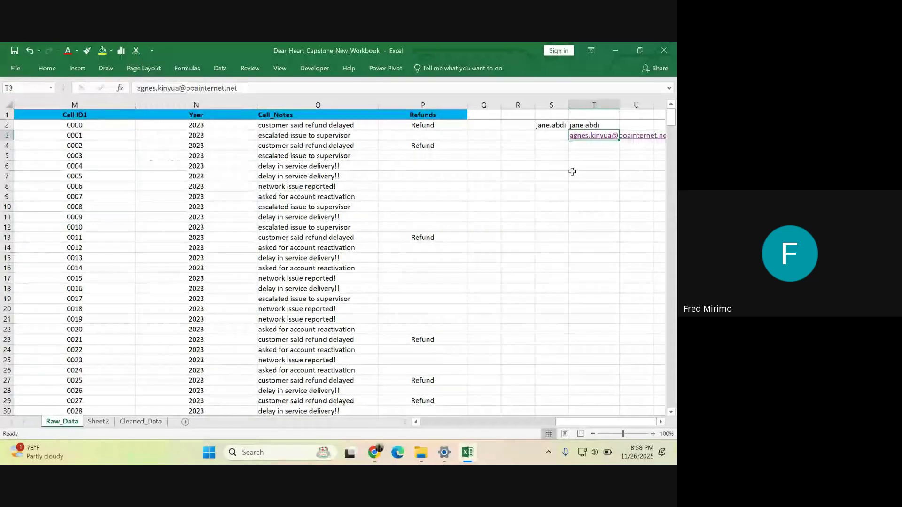
left_click(518, 147)
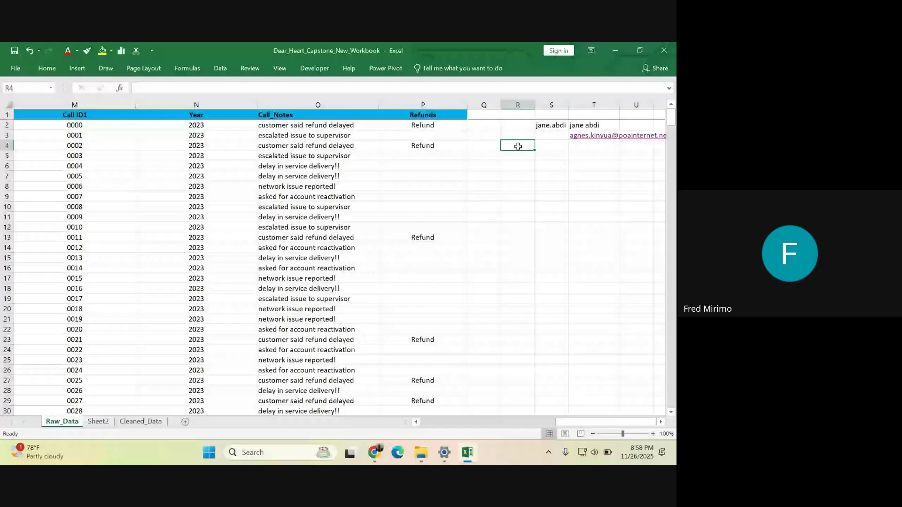
right_click(518, 147)
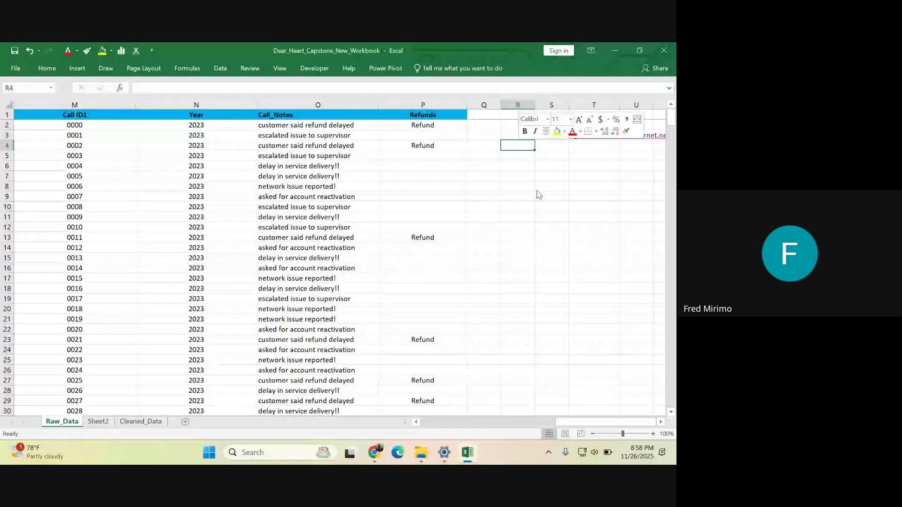
left_click(511, 155)
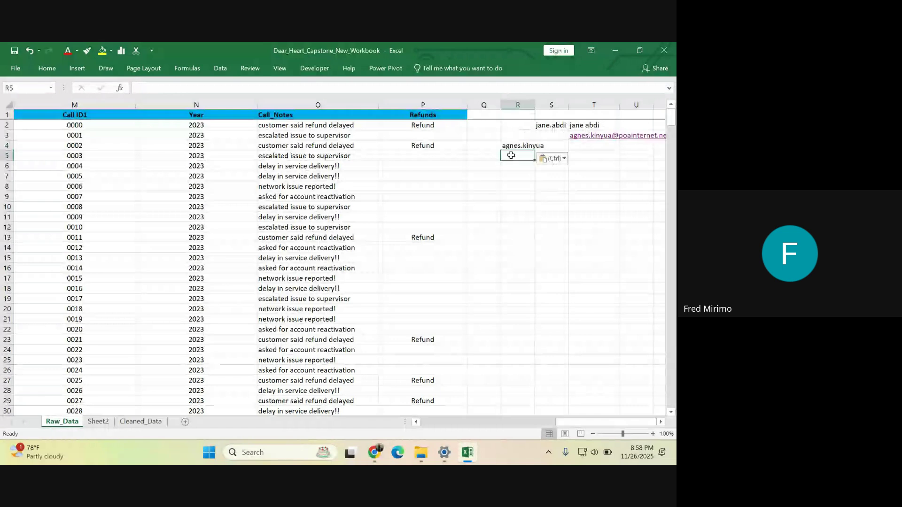
- Enter =LEN(R4) in R5 so it counts the username's 12 characters
type("=")
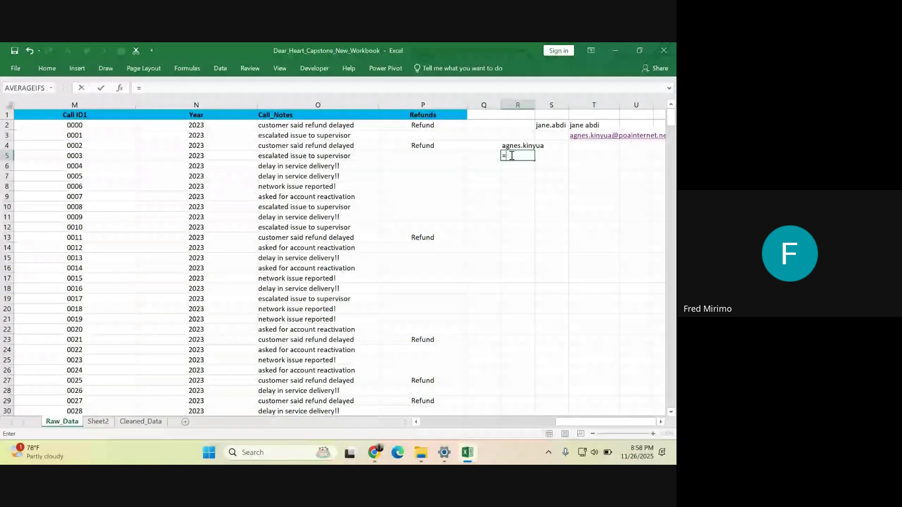
type("len")
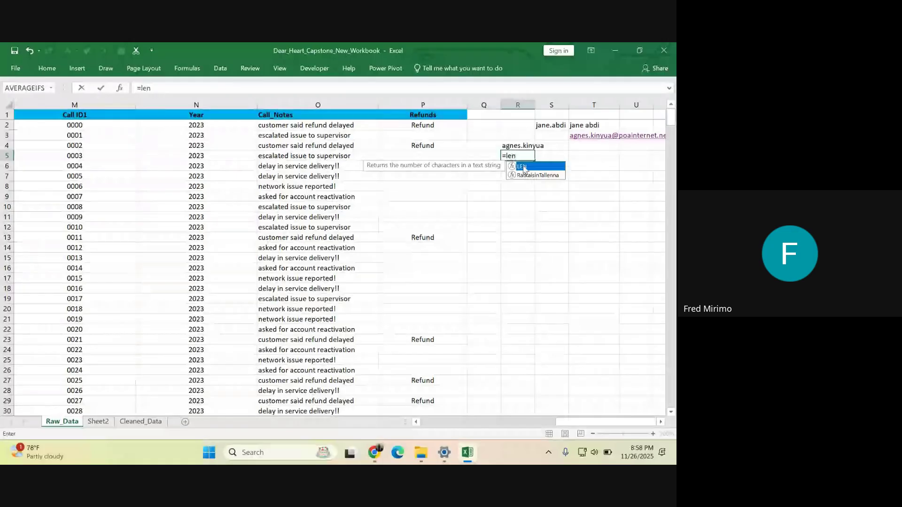
double_click(524, 167)
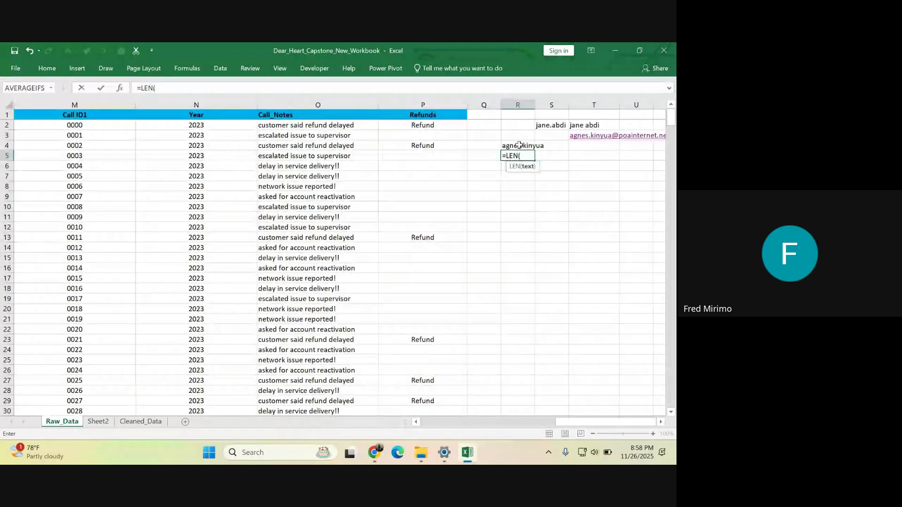
left_click(519, 145)
key("Return")
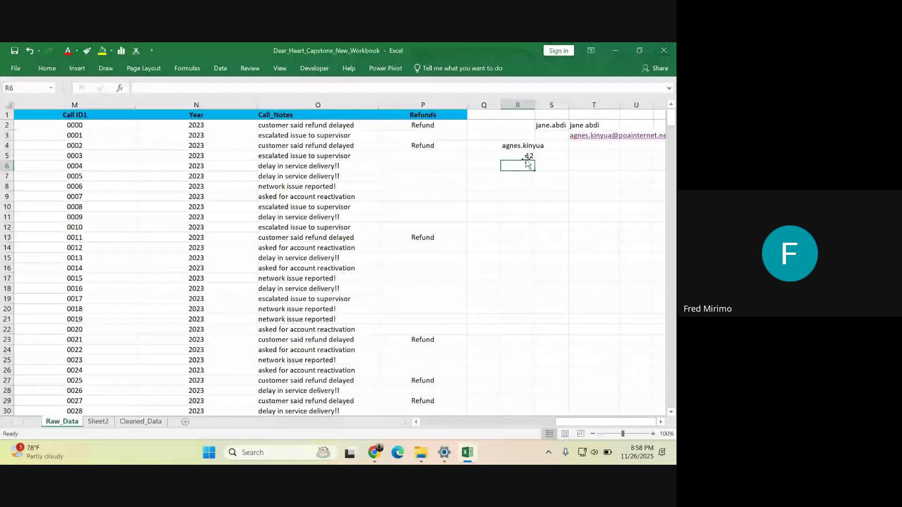
left_click(526, 156)
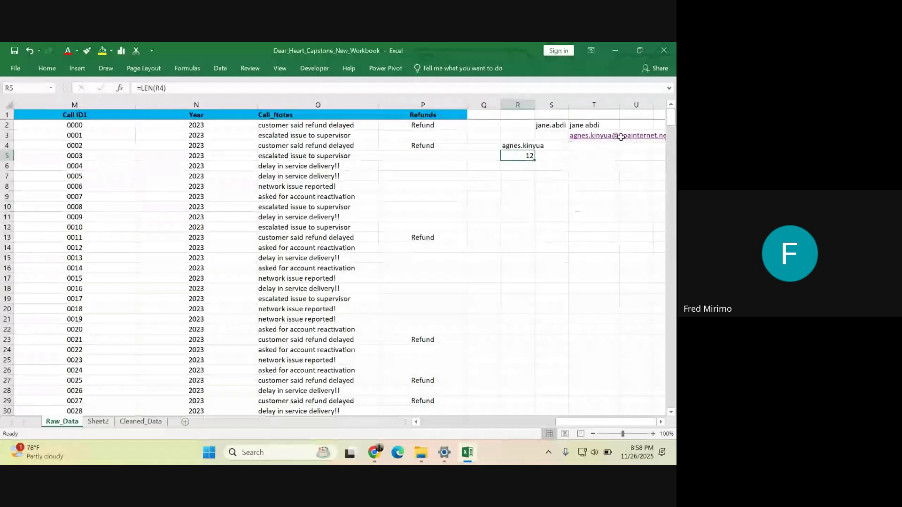
left_click(584, 147)
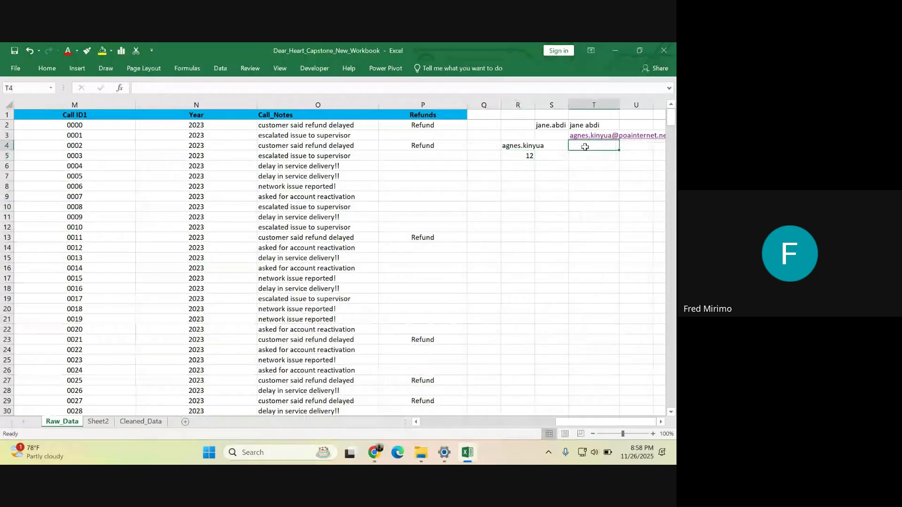
- Enter =LEFT(T3,12) in T4 to pull the 12-character username from the e-mail
type("=")
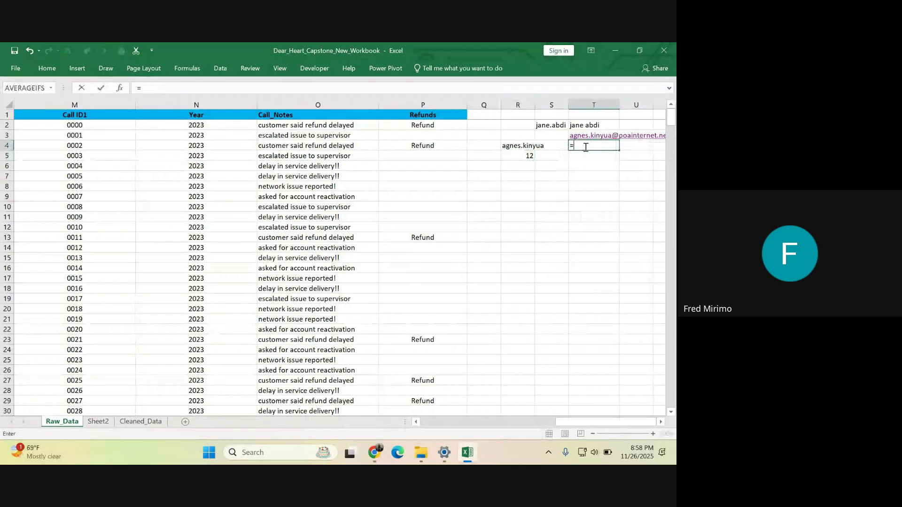
type("lef")
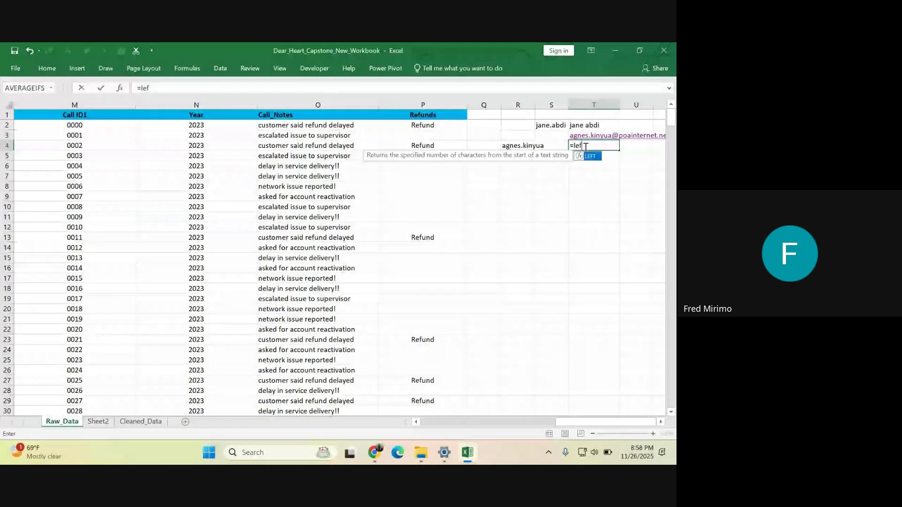
key("Tab")
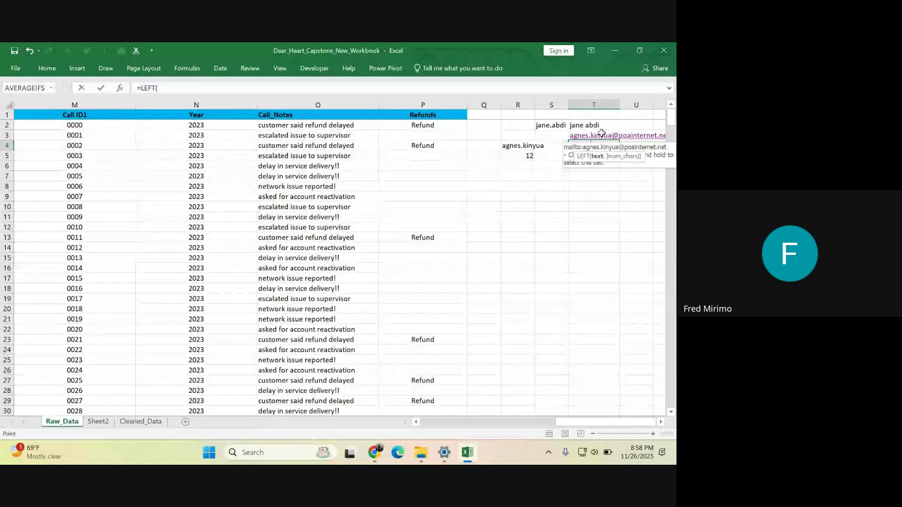
left_click(602, 134)
left_click(179, 83)
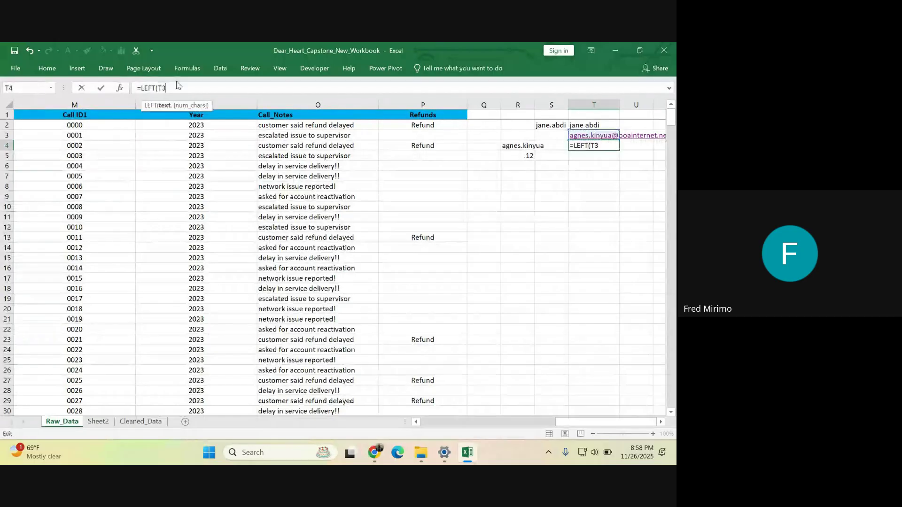
type(",")
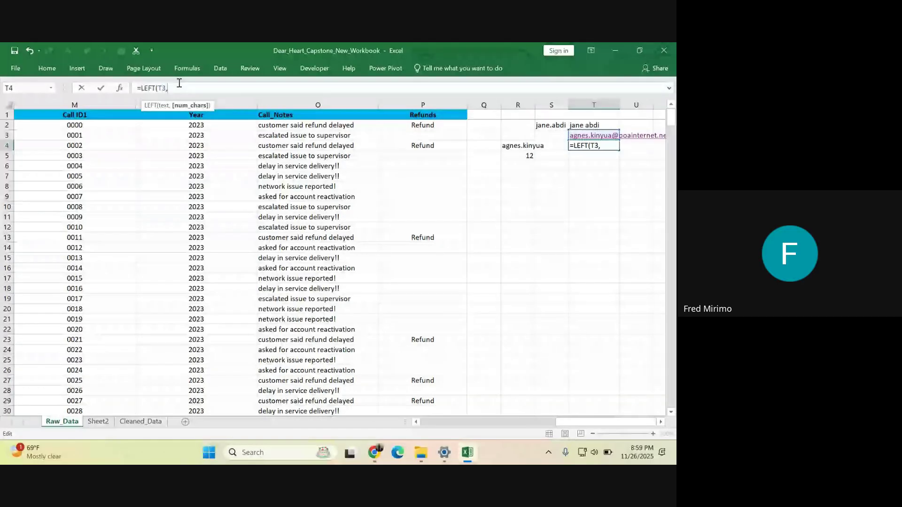
type("1")
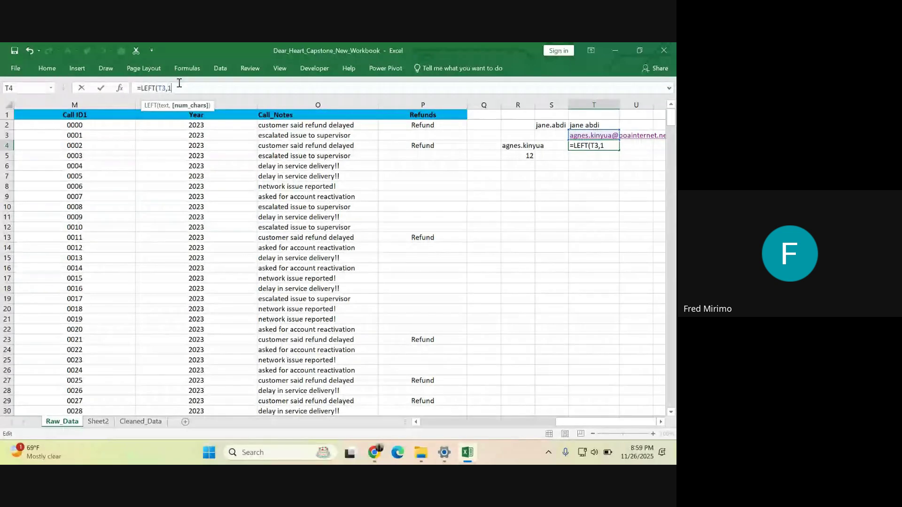
type("2")
type(")")
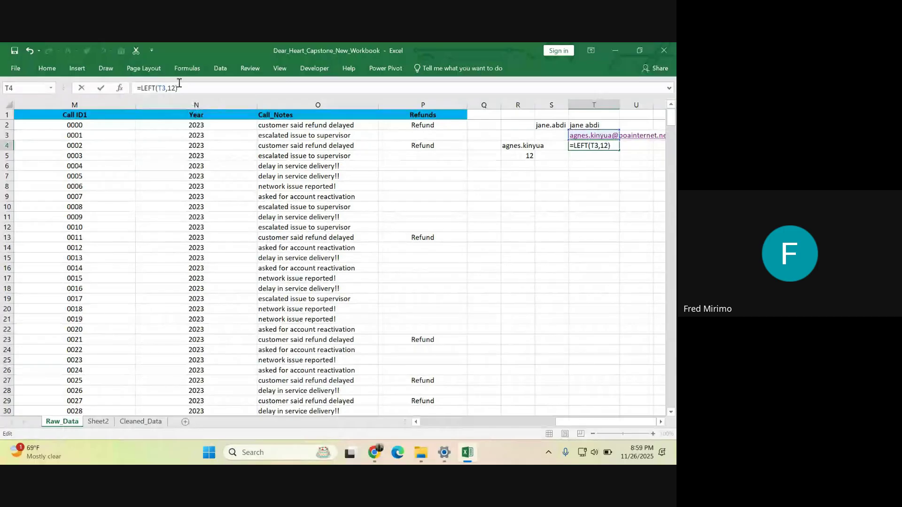
key("Return")
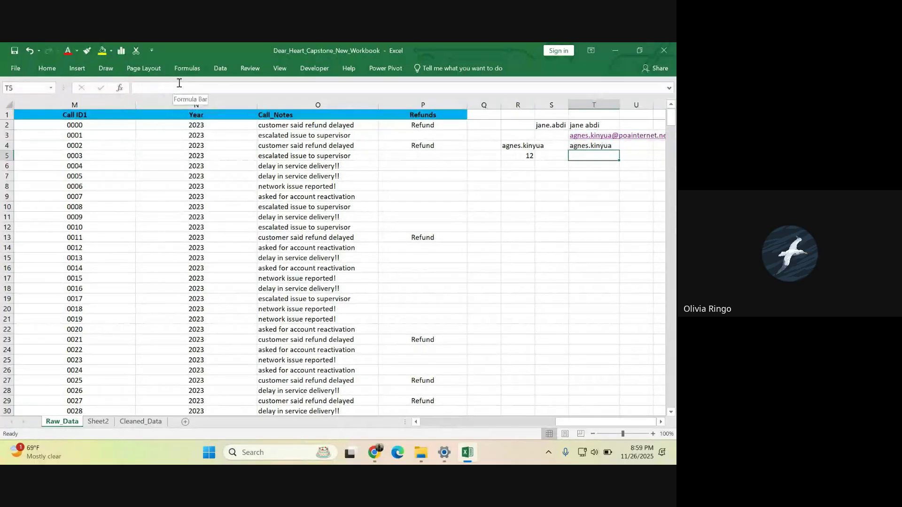
left_click(595, 145)
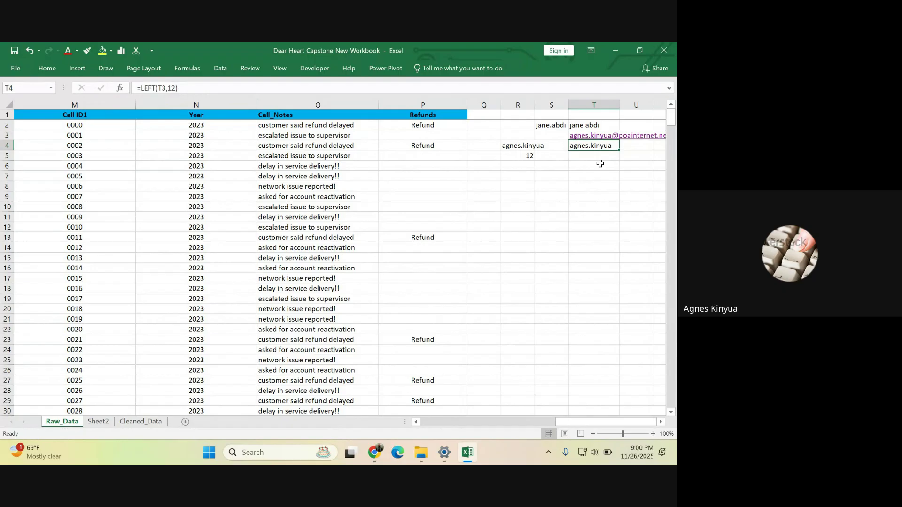
left_click(587, 174)
left_click(590, 146)
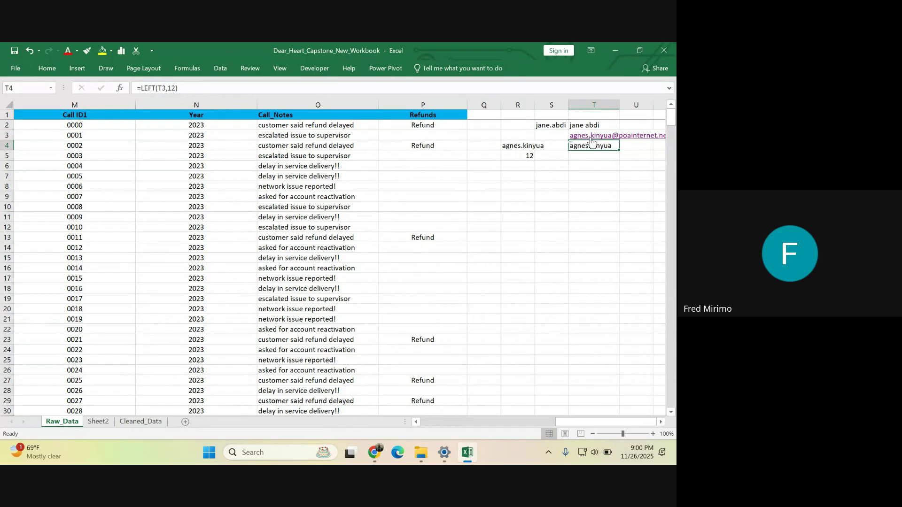
left_click(190, 90)
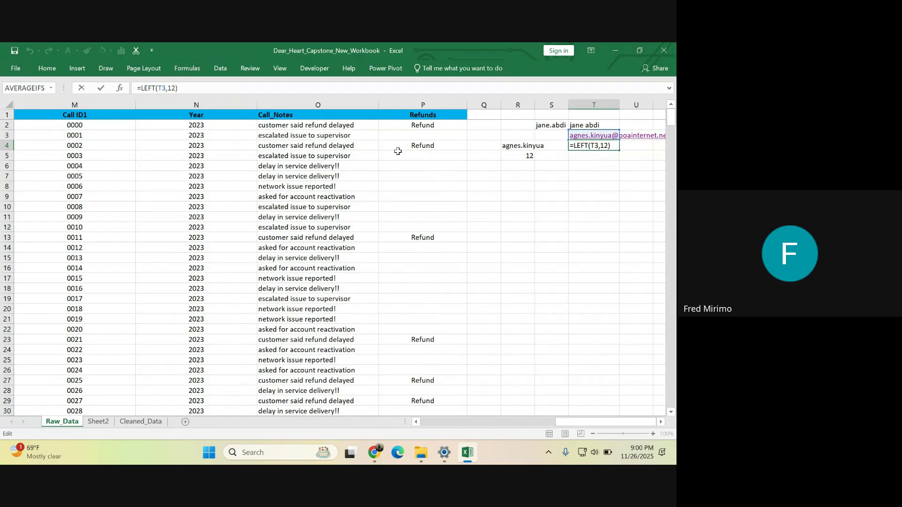
left_click(587, 234)
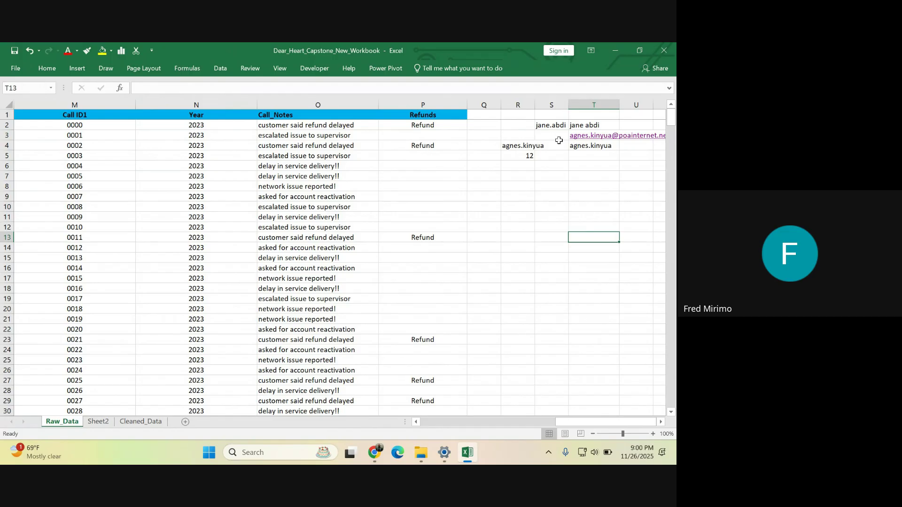
- Type the label 'Text after' into cell T7
left_click(590, 177)
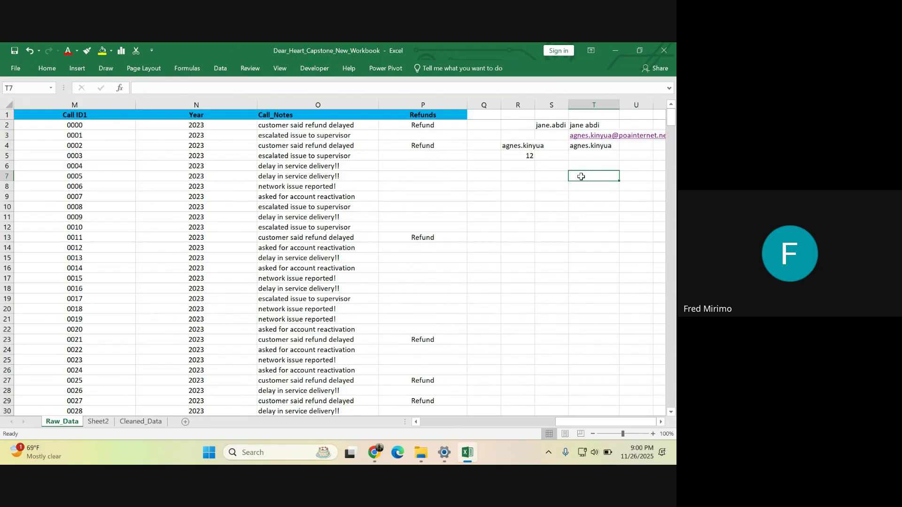
type("T")
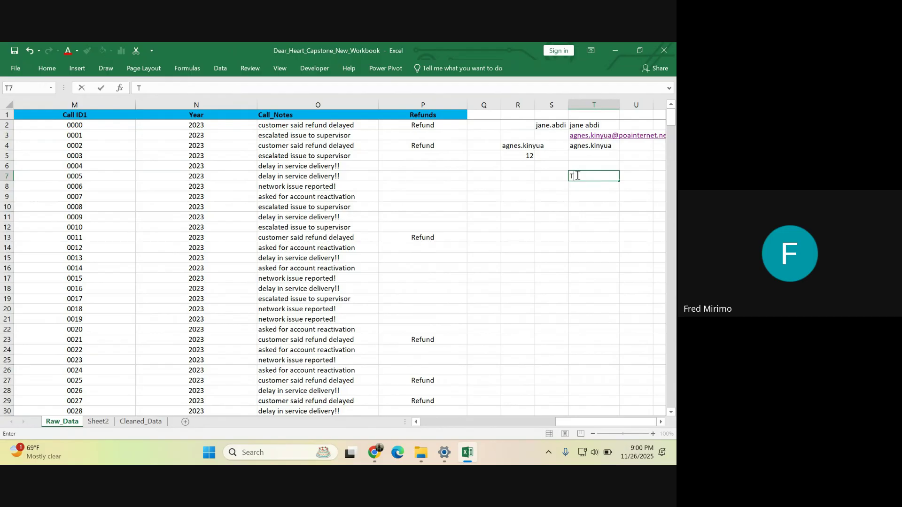
type("e")
key("BackSpace")
type("xt after")
key("Return")
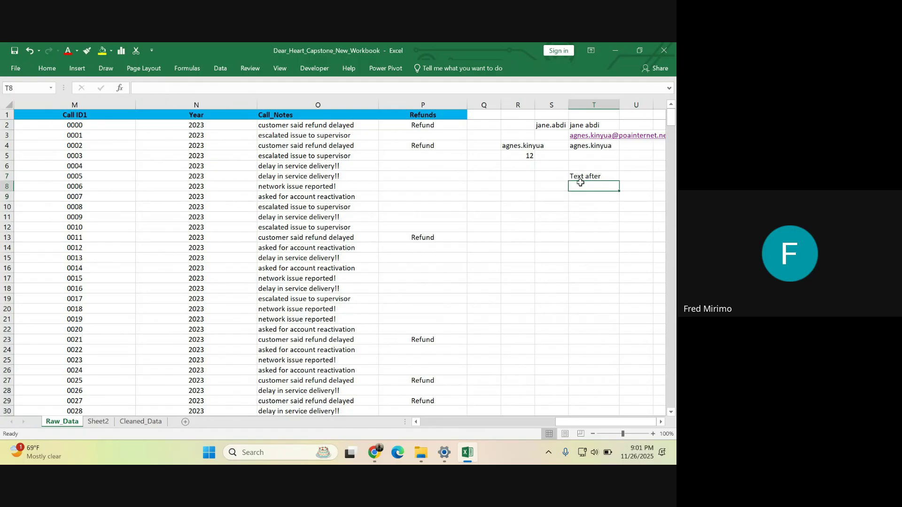
- Type the label 'Text Before' into cell T8
type("Tex")
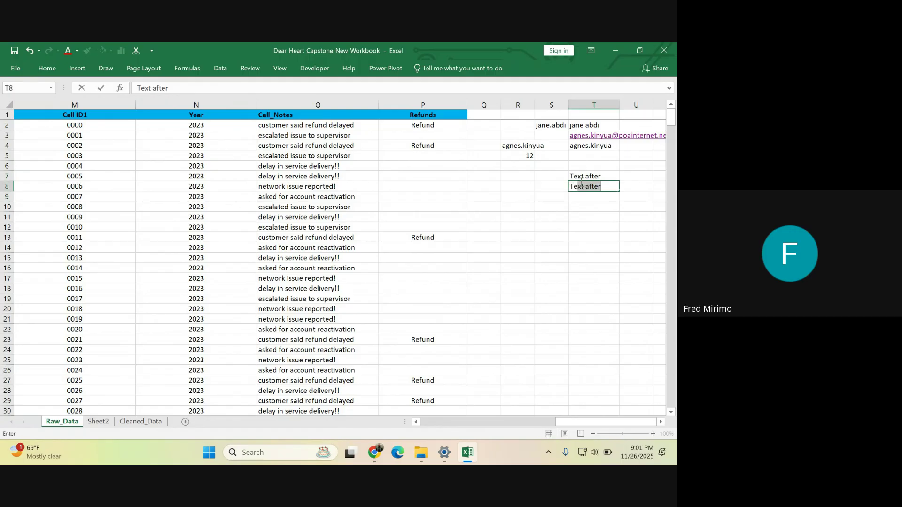
type("t Before")
left_click_drag(578, 209, 578, 217)
left_click(588, 183)
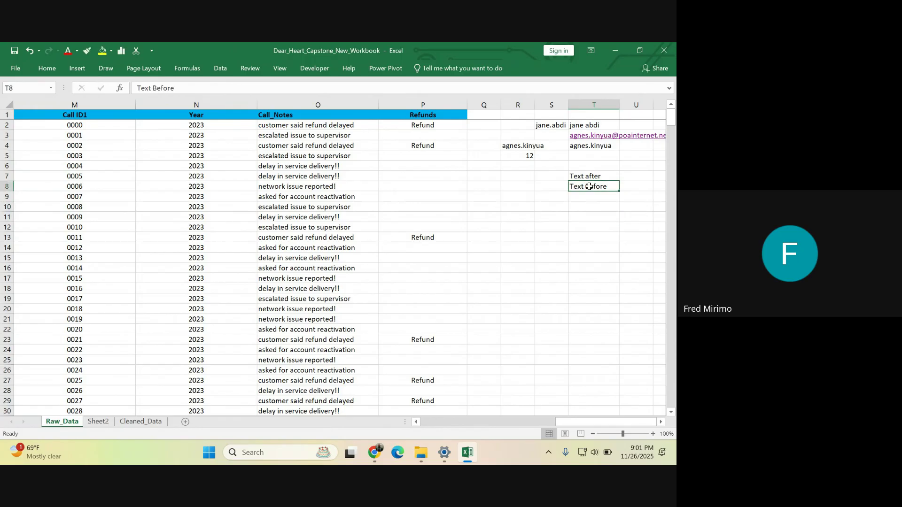
left_click(528, 156)
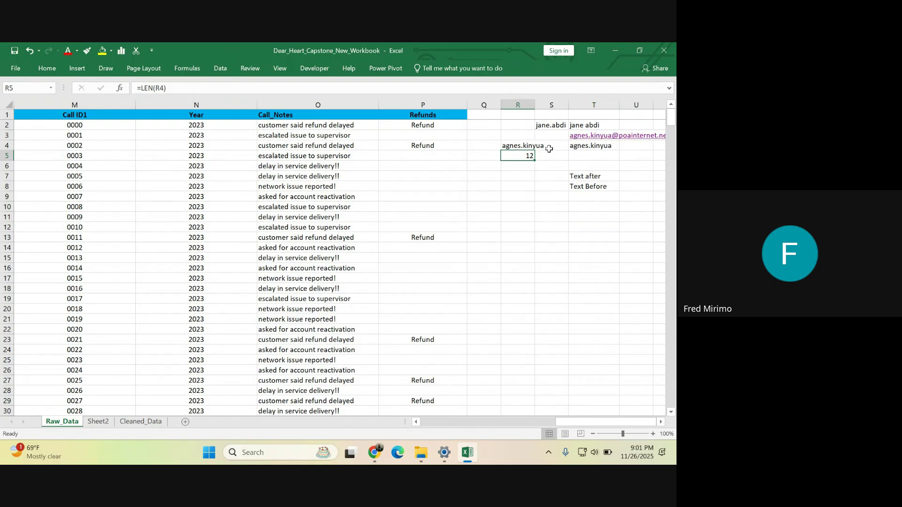
- Review the scratch entries in columns R and T, including the length result 12 in R5
left_click(587, 201)
left_click(593, 187)
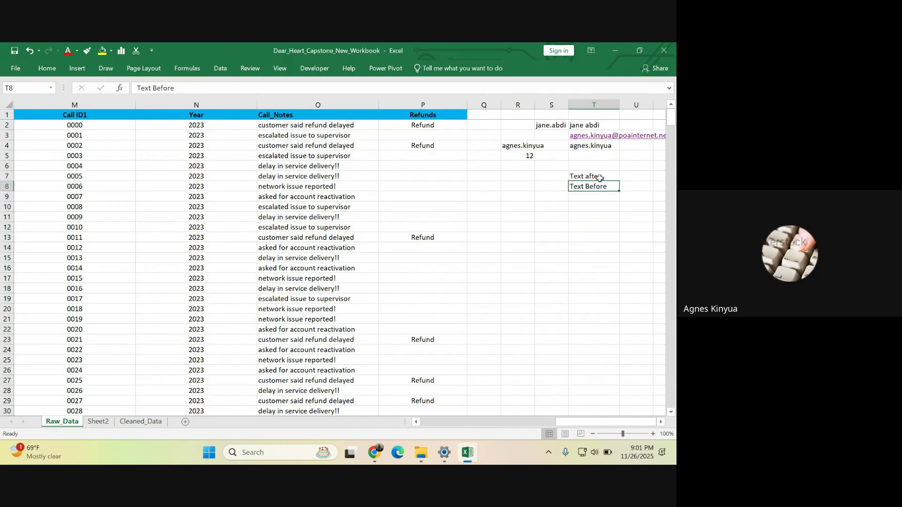
left_click(600, 176)
left_click(595, 196)
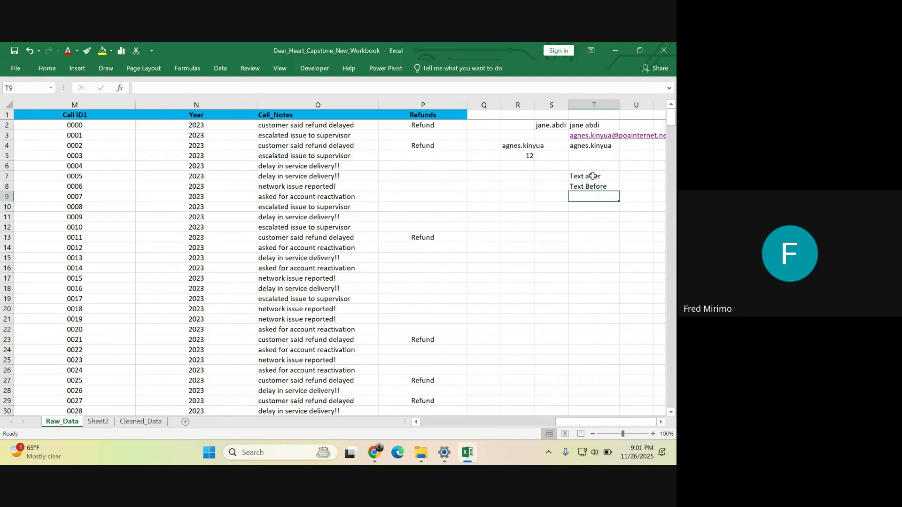
left_click(593, 175)
left_click(591, 186)
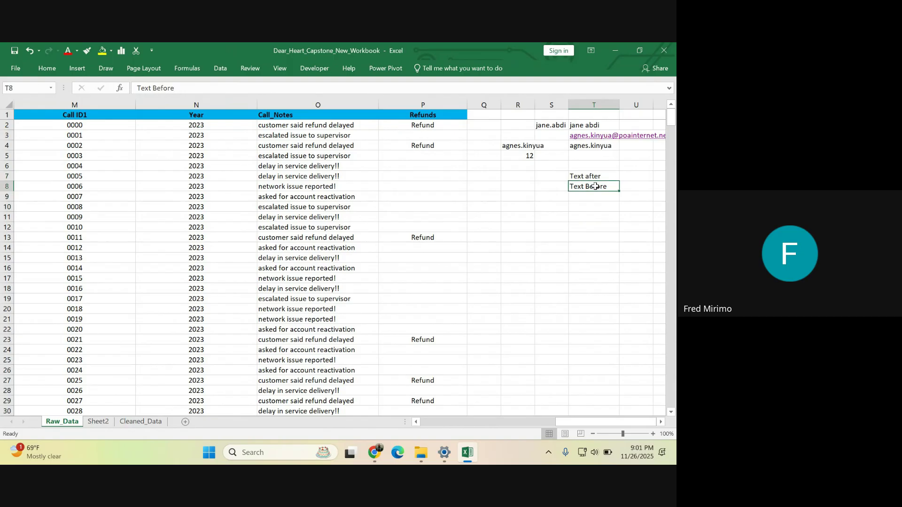
left_click(519, 156)
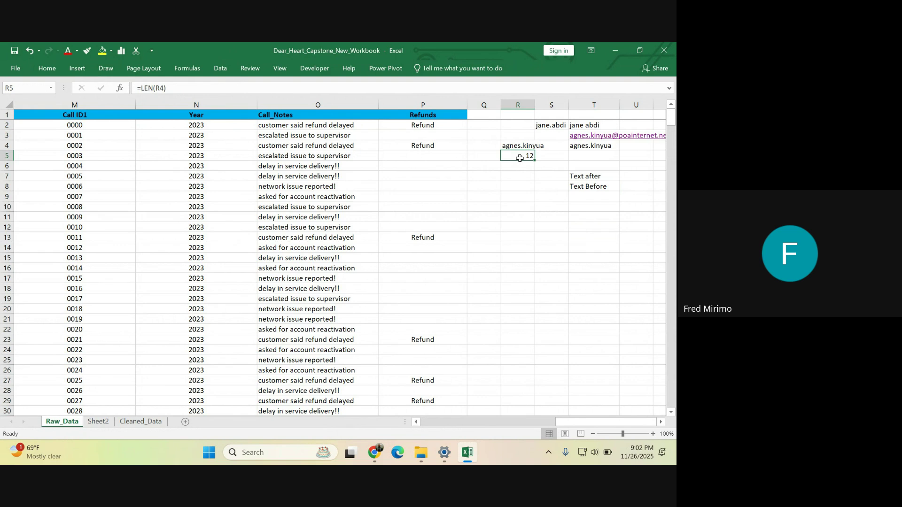
left_click(527, 165)
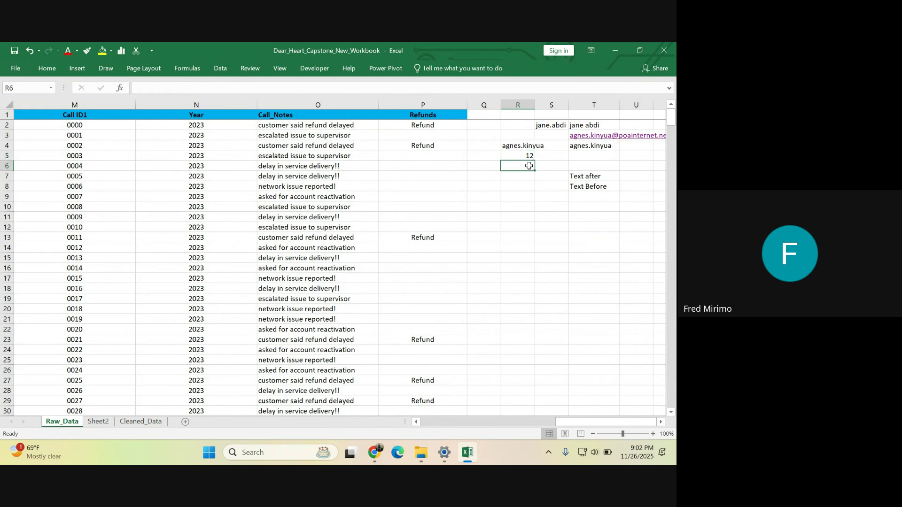
left_click(529, 177)
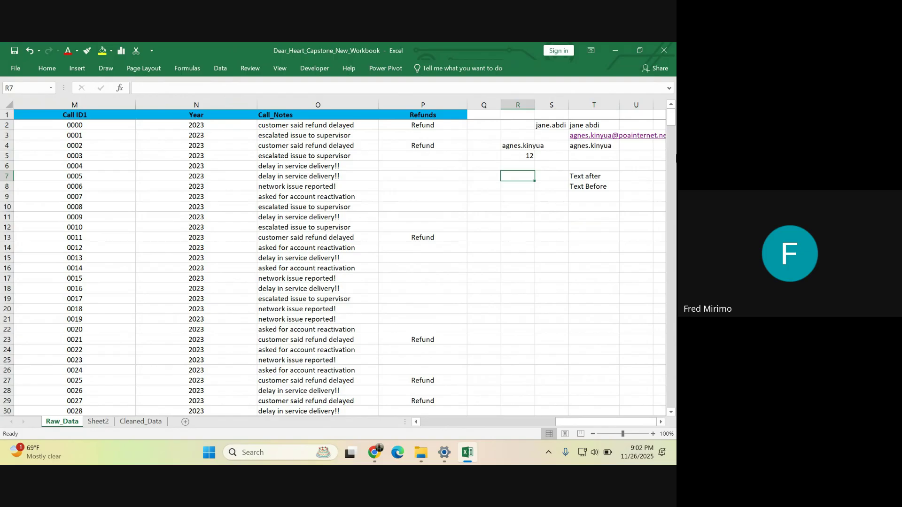
left_click(517, 216)
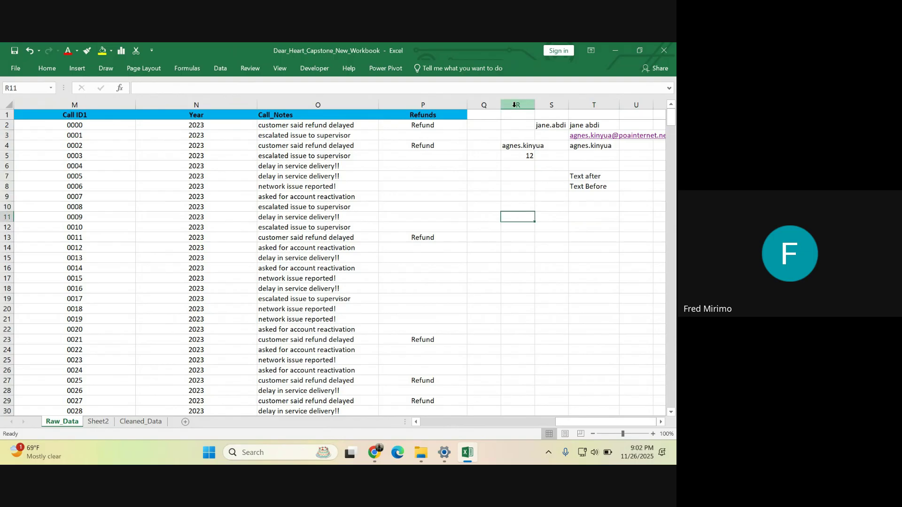
- Clear the contents of columns R through U on Raw_Data
left_click_drag(514, 106, 659, 119)
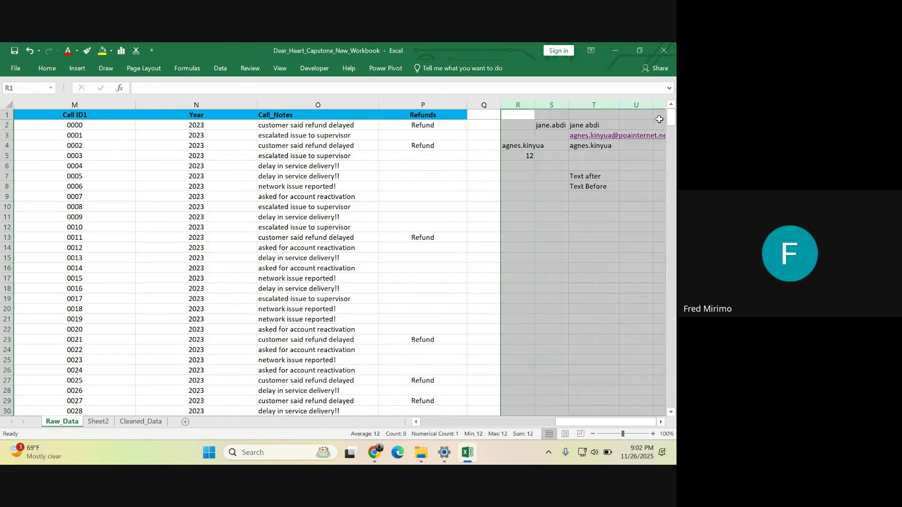
right_click(626, 119)
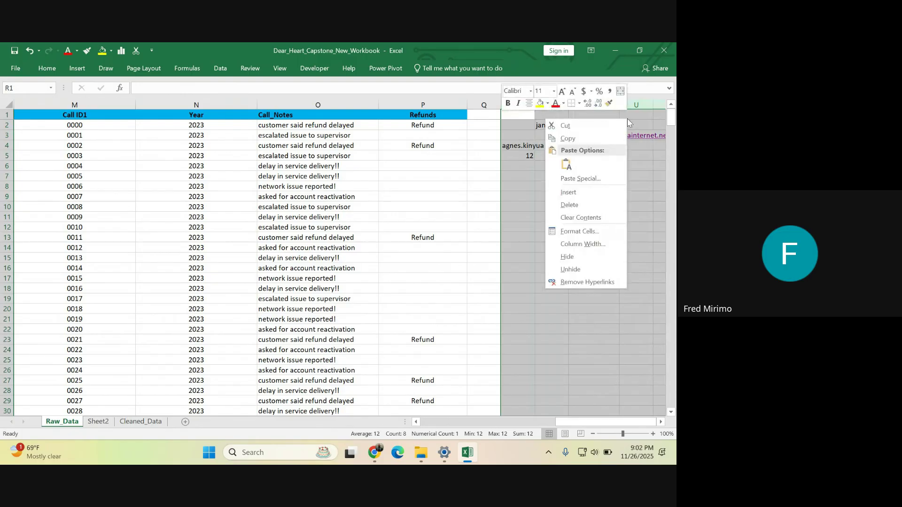
left_click(580, 217)
left_click(594, 213)
left_click(483, 156)
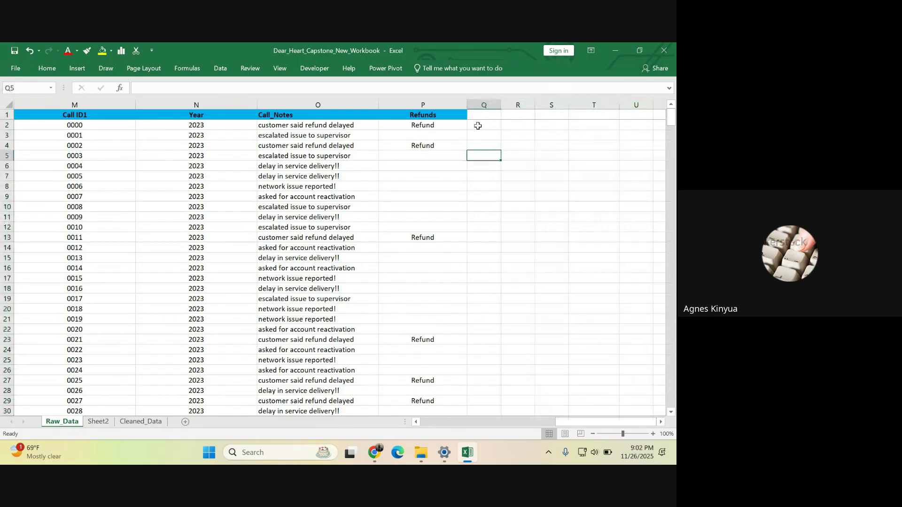
left_click(479, 125)
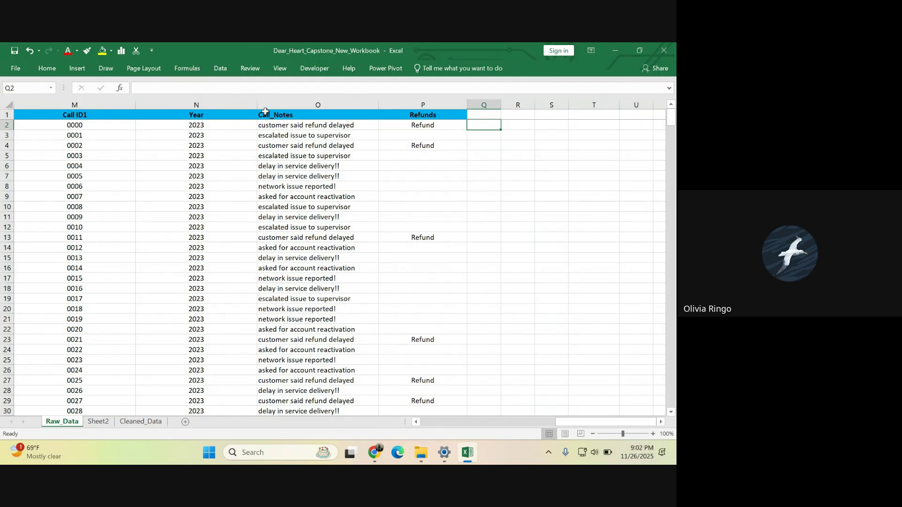
- Inspect the Refund flag formula in P2 and the call note in O7
left_click(578, 196)
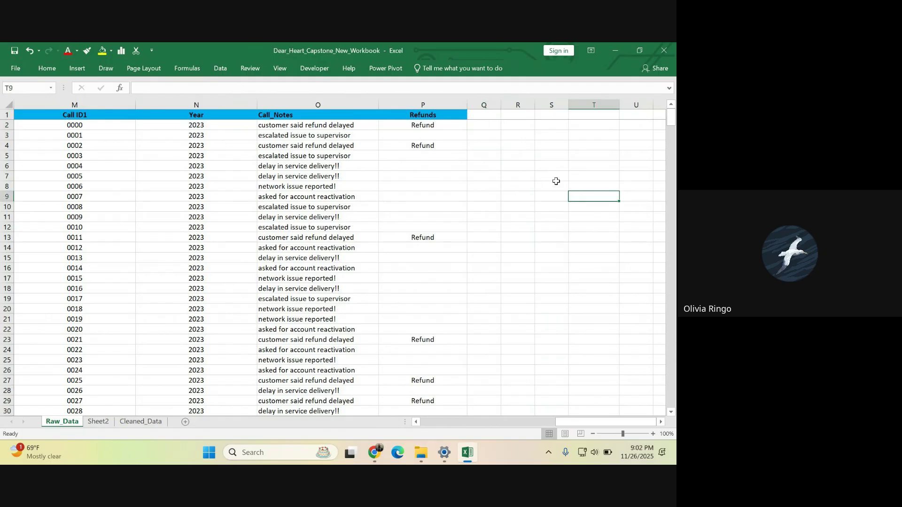
left_click(542, 157)
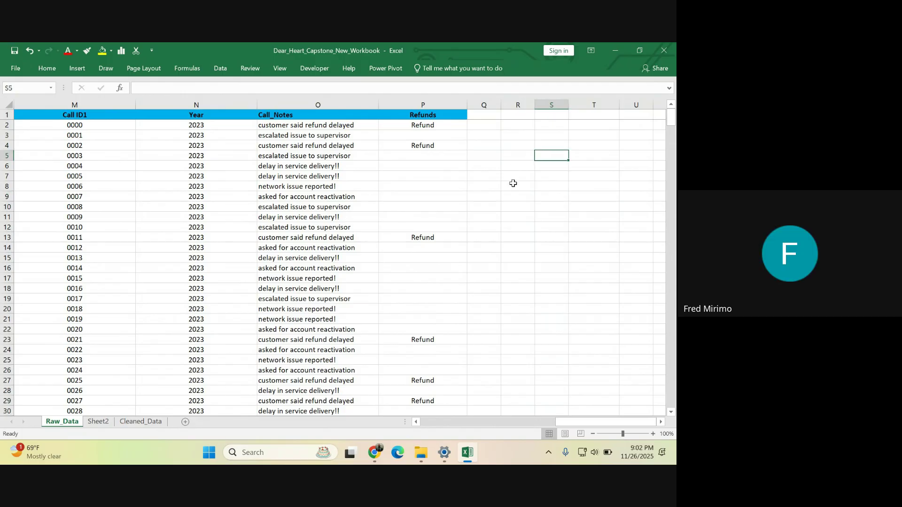
left_click(531, 184)
left_click(525, 137)
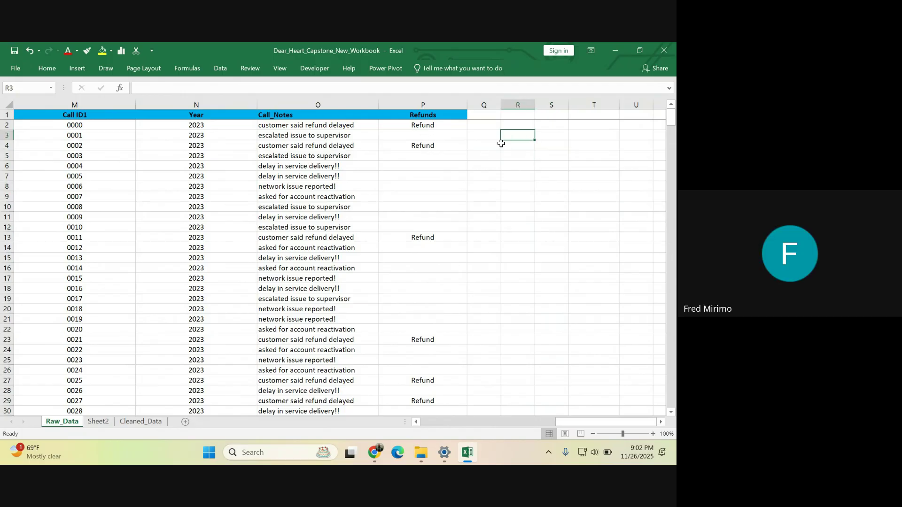
left_click(433, 125)
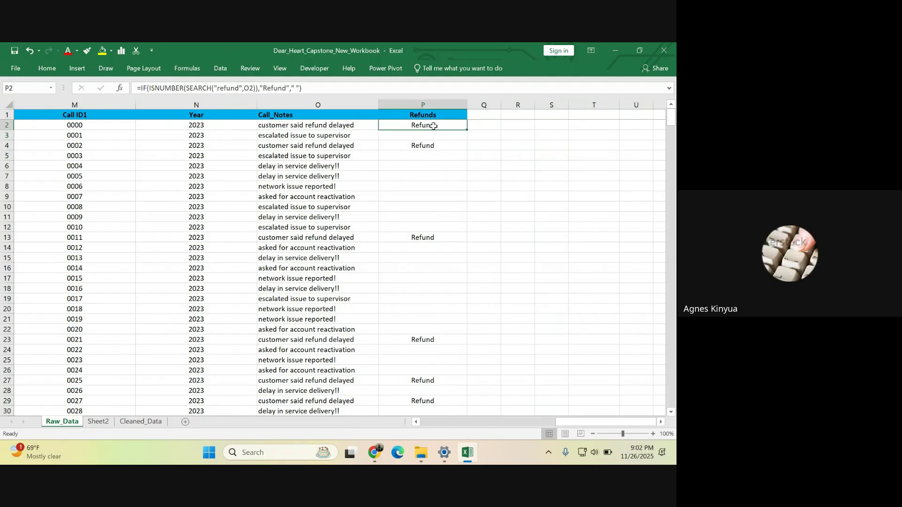
left_click(301, 176)
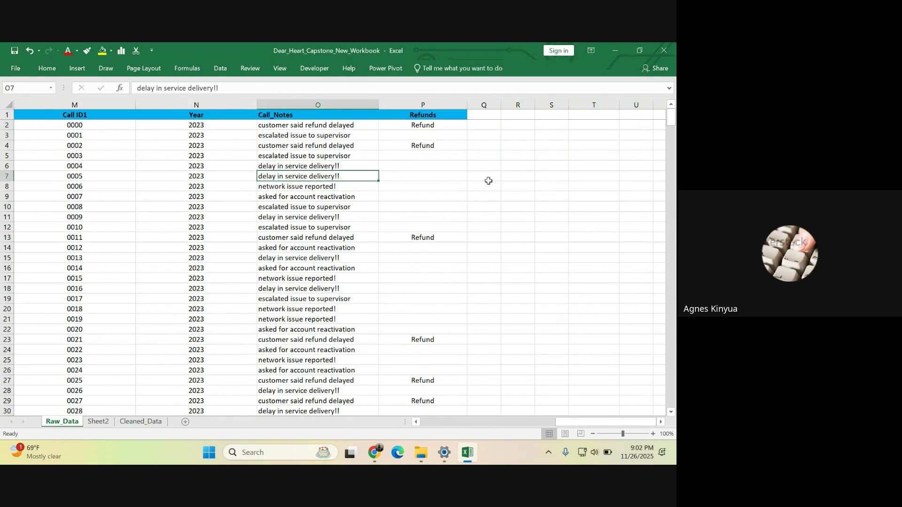
left_click(510, 186)
scroll(324, 157, "down", 1)
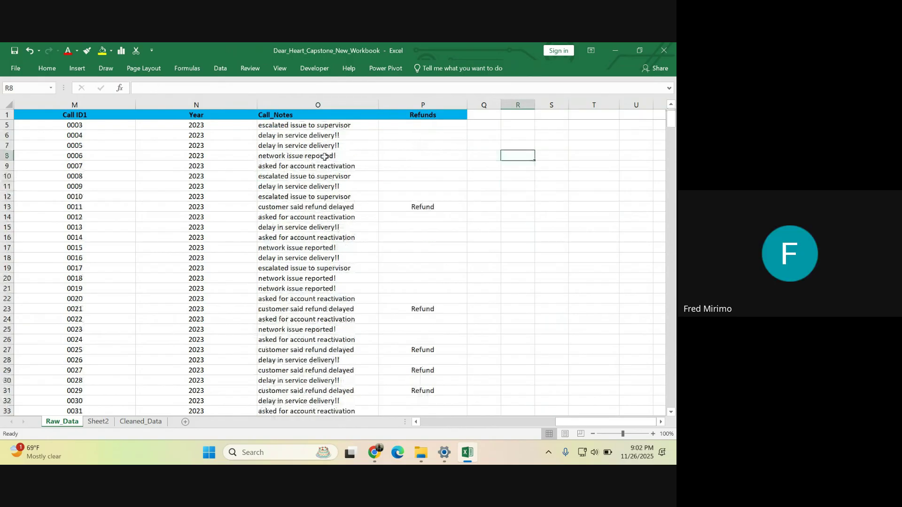
scroll(324, 157, "up", 1)
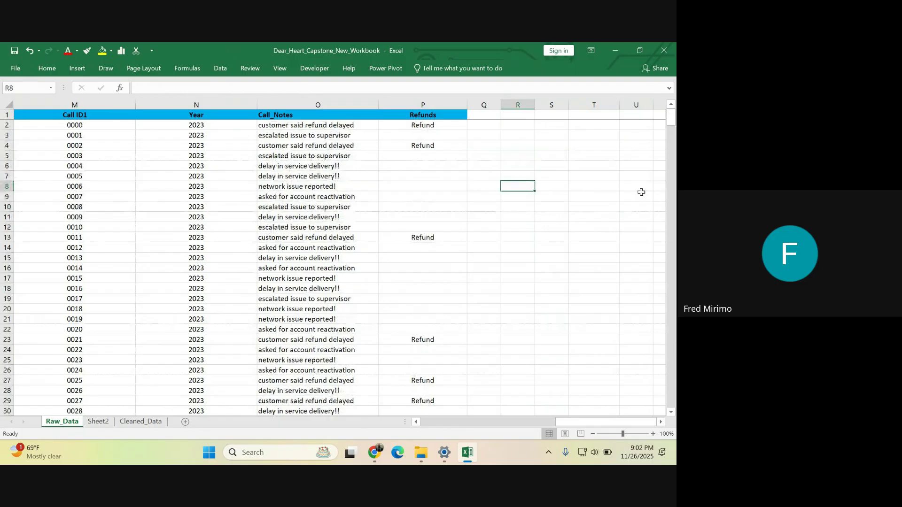
left_click(591, 134)
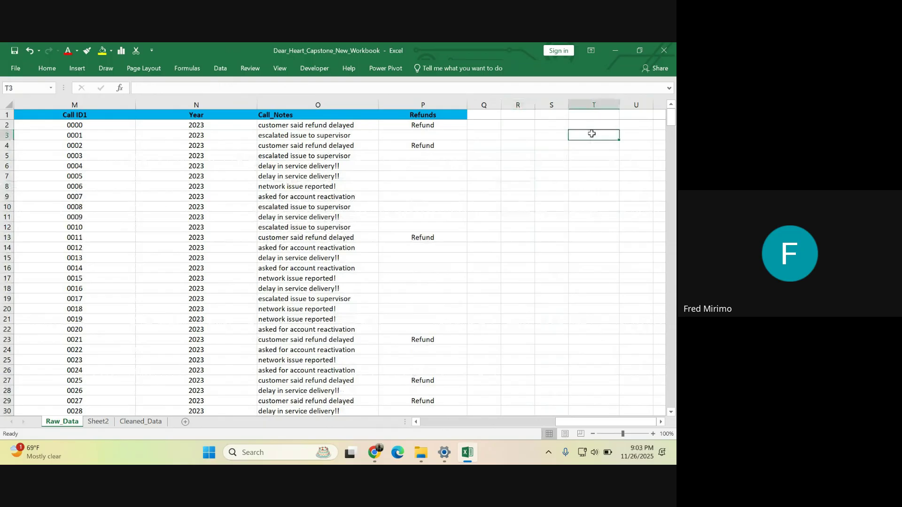
- List the function names MID, LEN, LEFT and RIGHT in cells T3 through T6
type("MID")
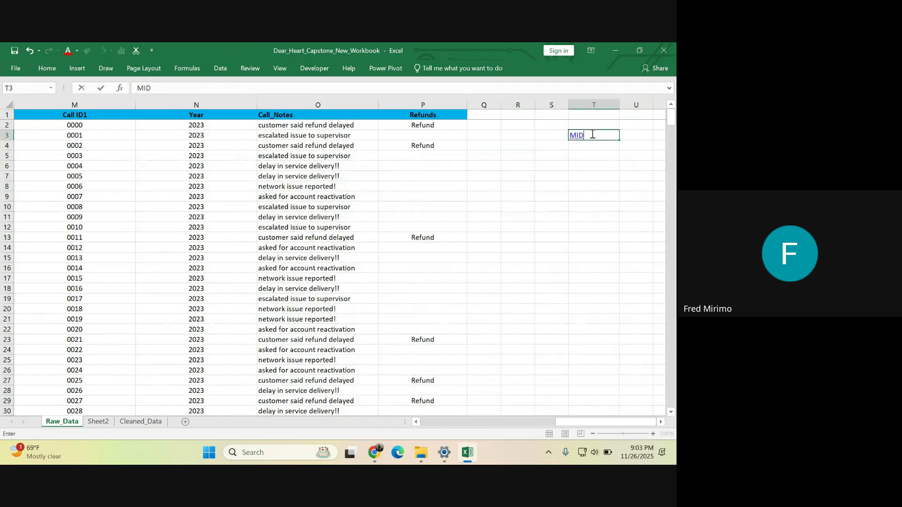
left_click(586, 142)
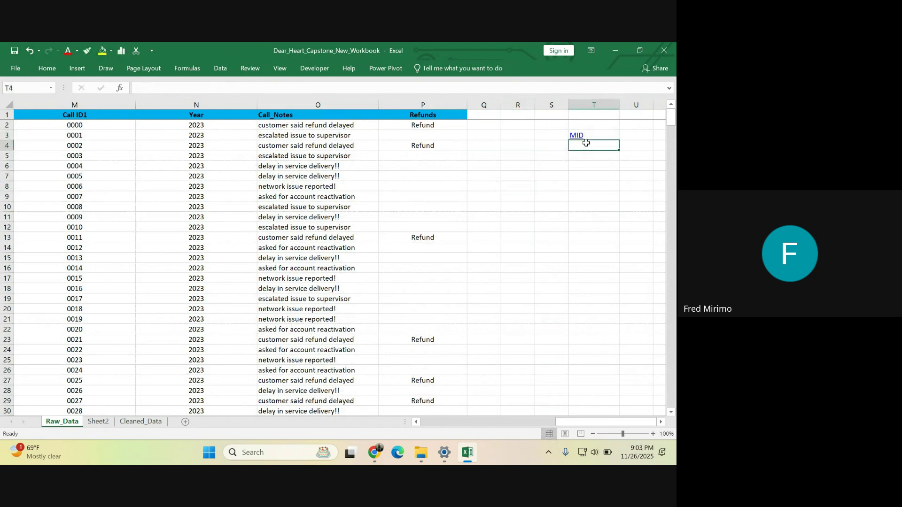
type("L")
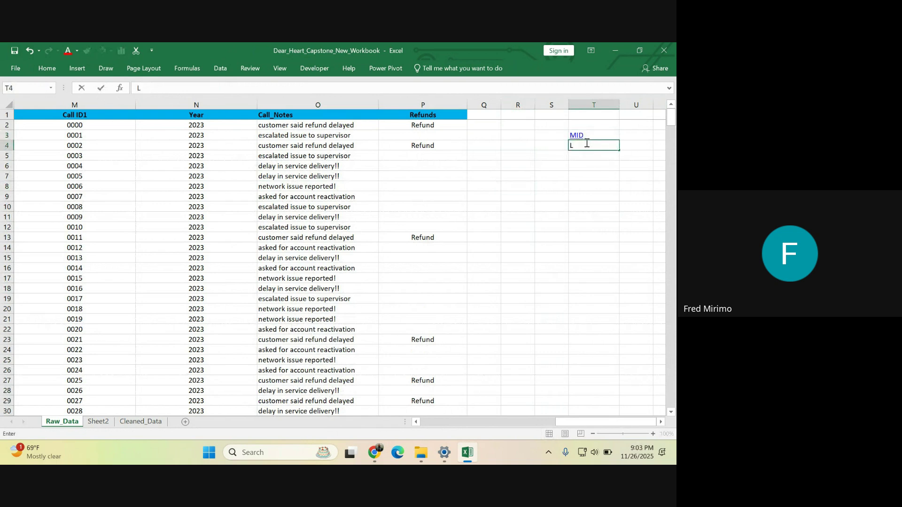
type("EN")
left_click(591, 185)
left_click(582, 155)
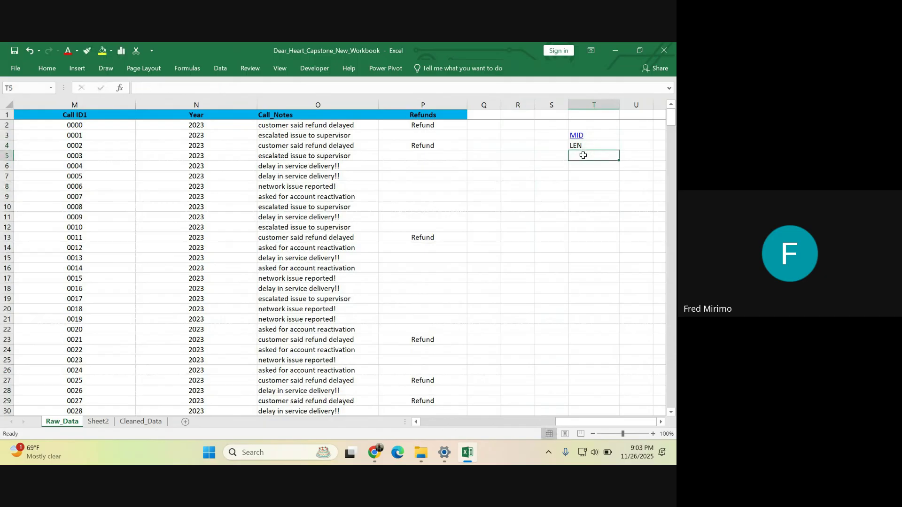
type("L")
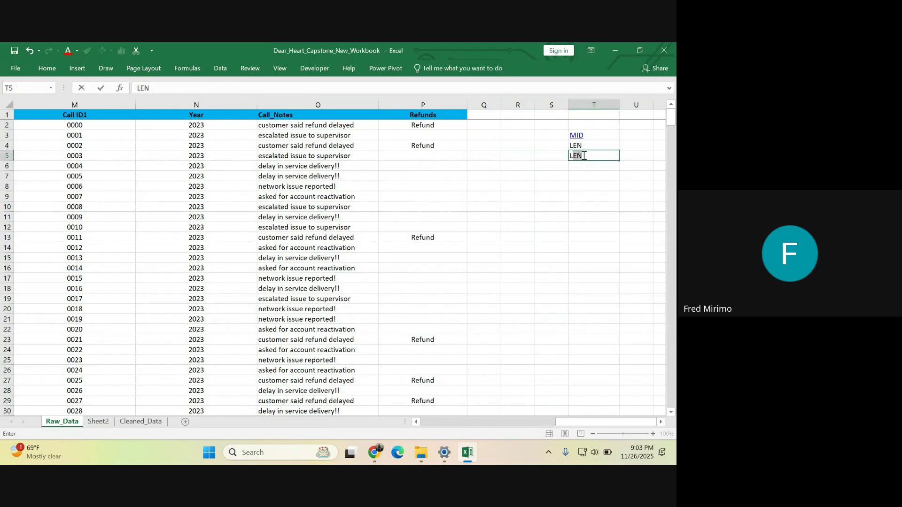
type("EFT")
left_click(586, 164)
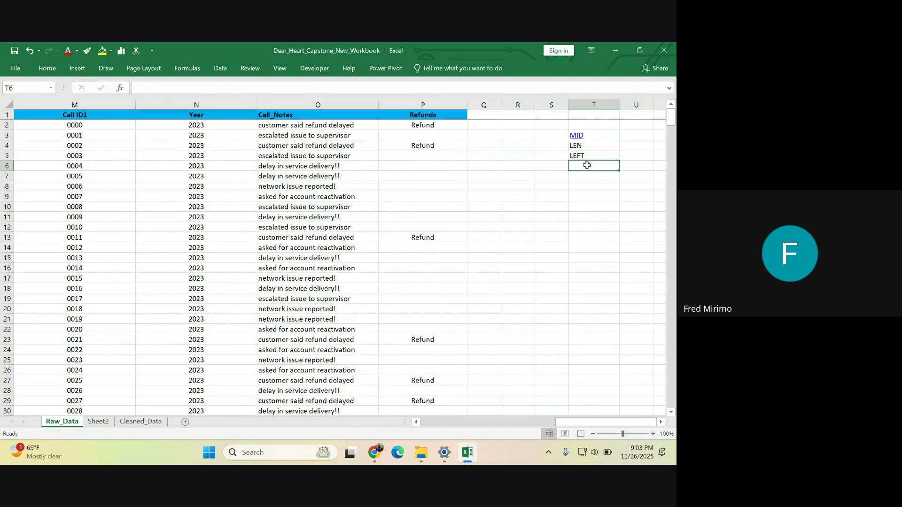
type("RIGHT")
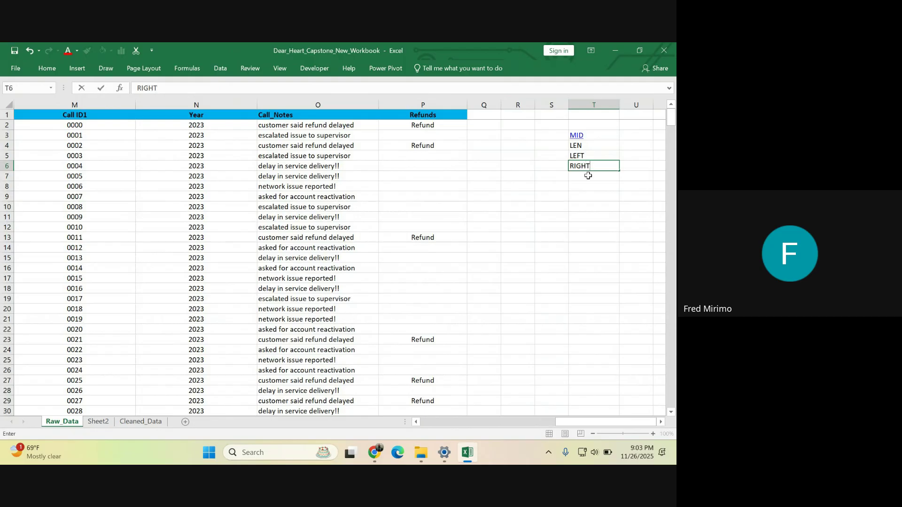
left_click(585, 176)
- Add SUBSTITUTE, LOWER, UPPER and PROPER in T7 through T10
type("S")
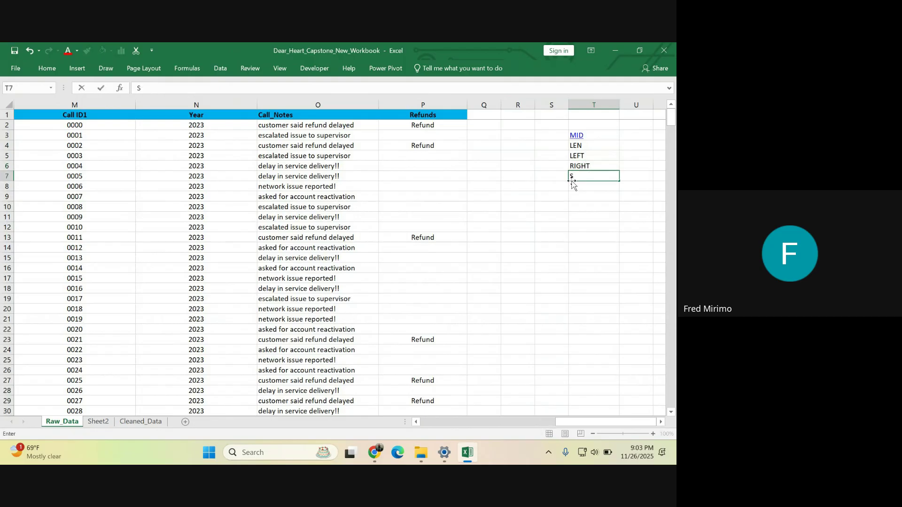
type("UBSTITUTE")
left_click(582, 217)
left_click(582, 186)
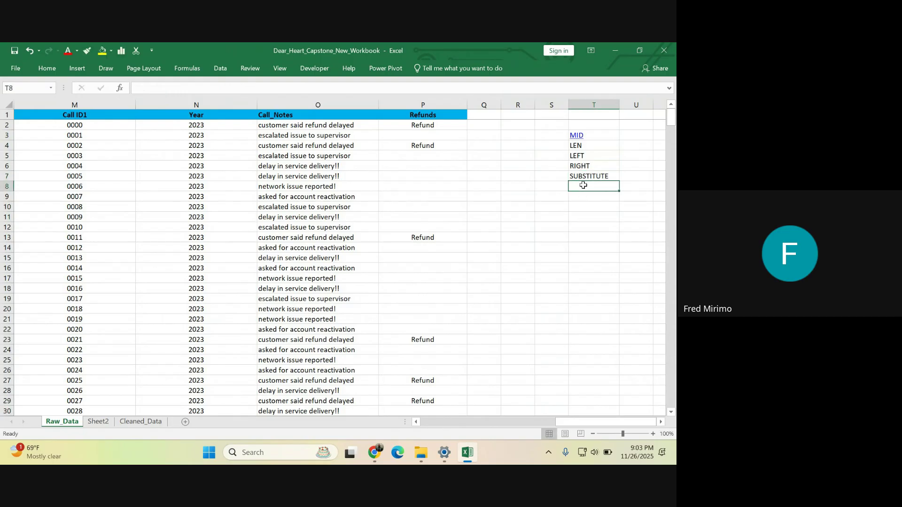
type("LOWER")
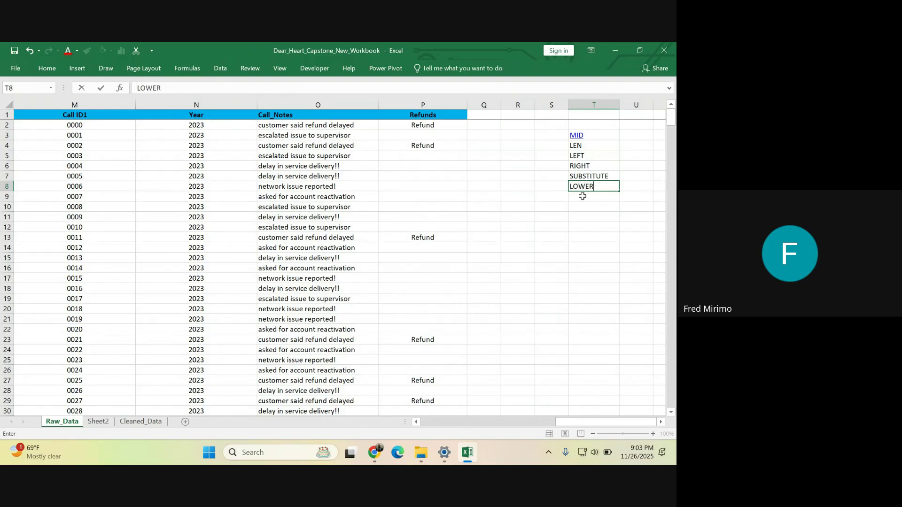
left_click(582, 196)
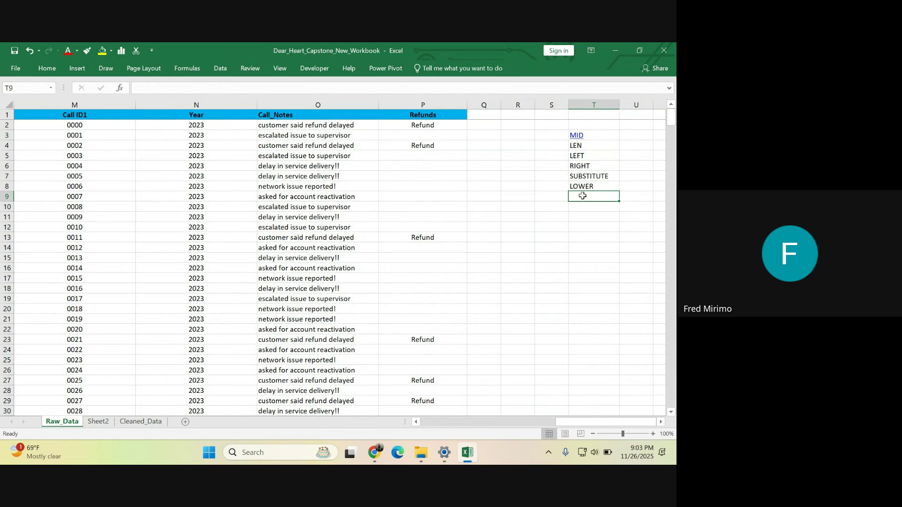
type("U")
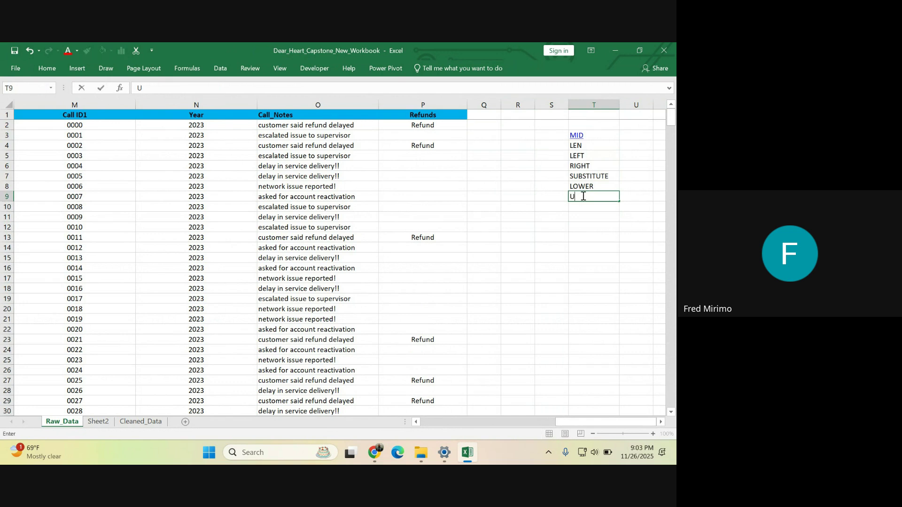
type("PPER")
left_click(580, 256)
left_click(584, 205)
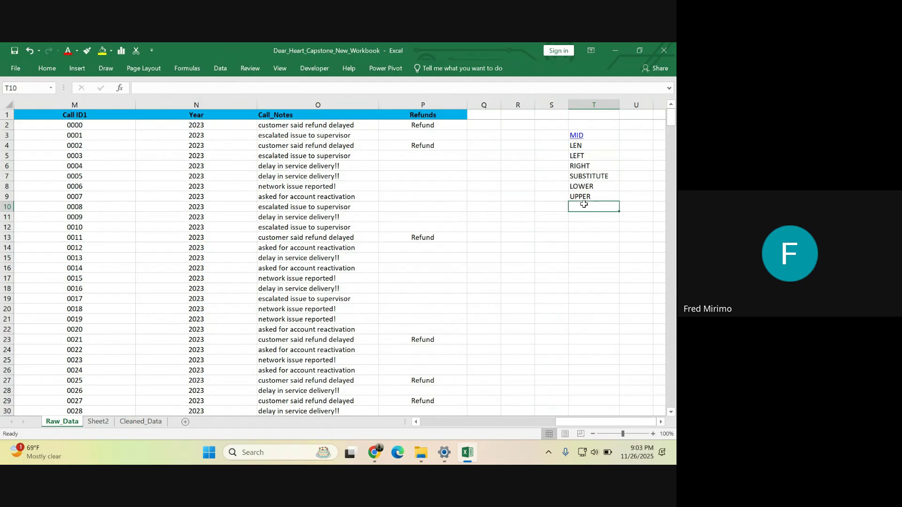
type("PR")
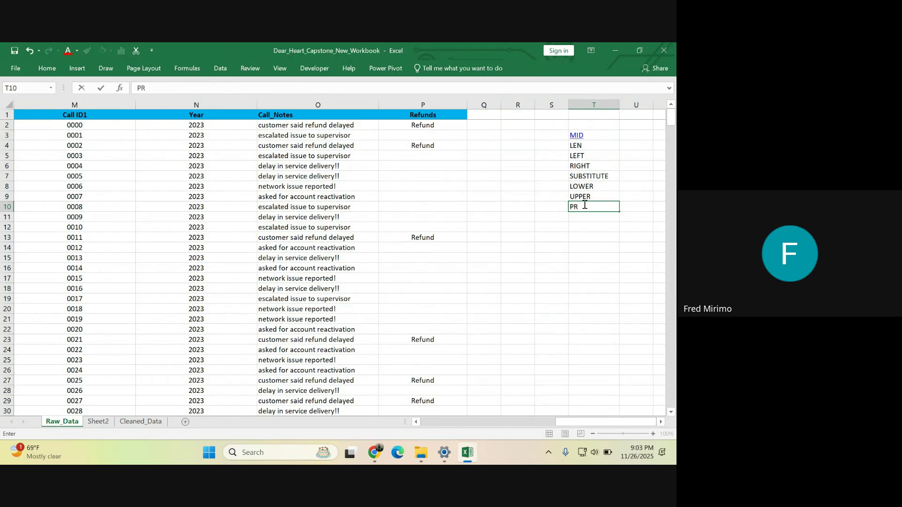
type("OPER")
- Enter CONCATENATE in T11 and & in T12 below PROPER
left_click(582, 216)
type("c")
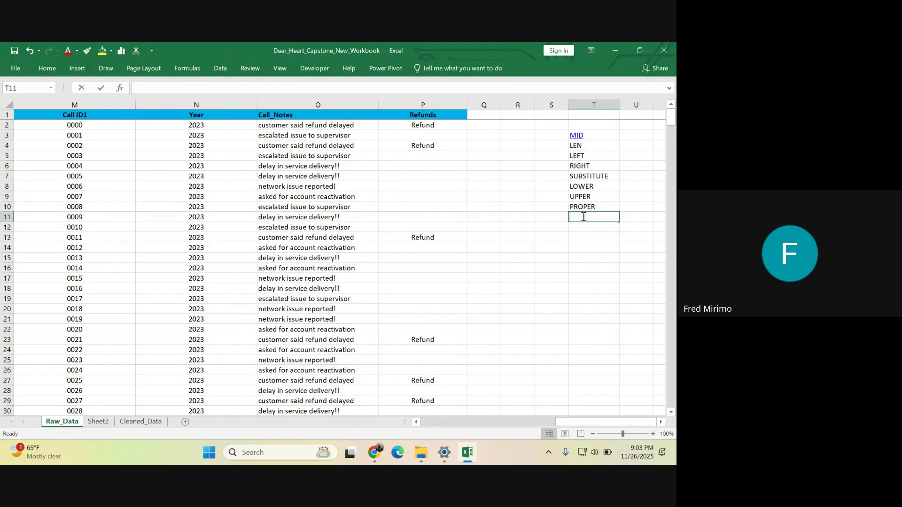
type("c")
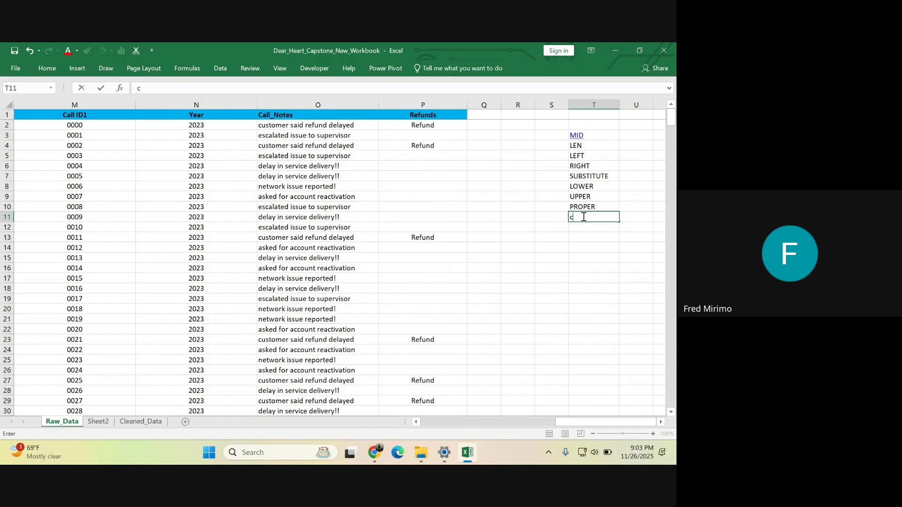
type("CONCATENATE")
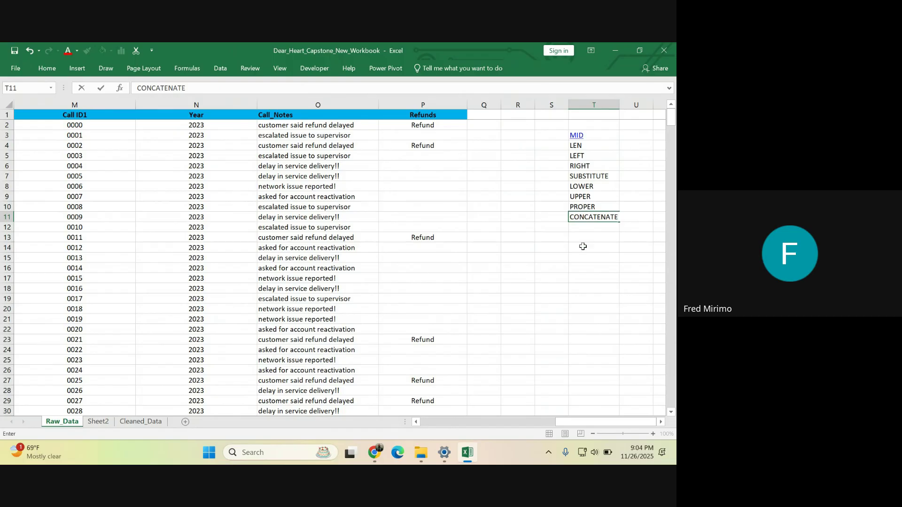
key("Return")
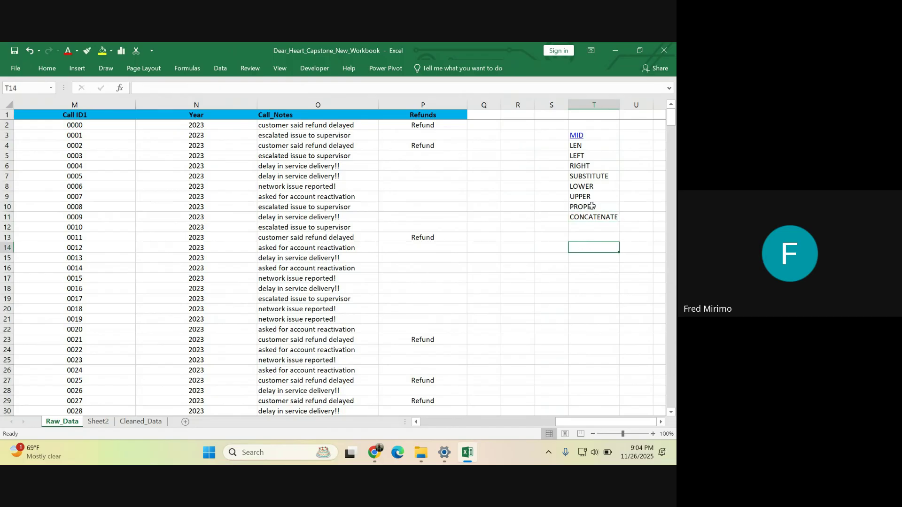
left_click(593, 217)
left_click(590, 246)
left_click(587, 228)
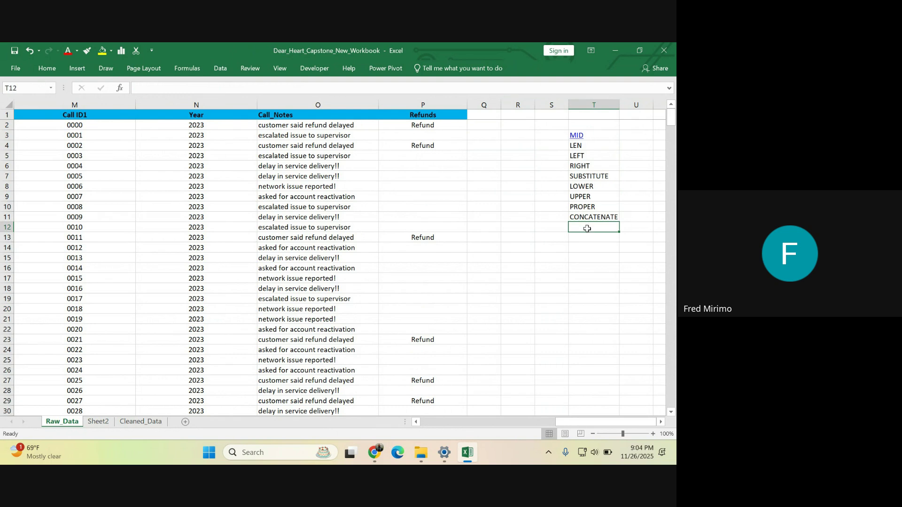
type("&")
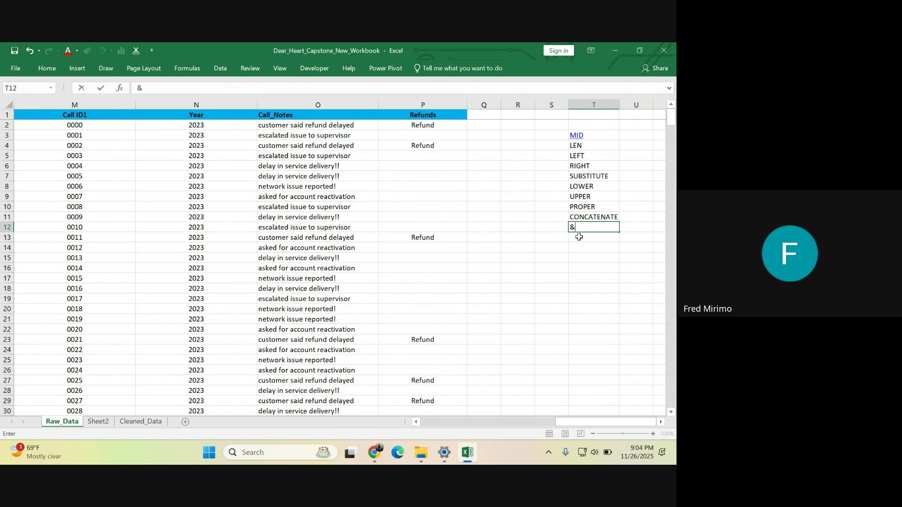
left_click(562, 271)
- Enter TRIM in T13 and CLEAN in T14
left_click(604, 239)
left_click(587, 276)
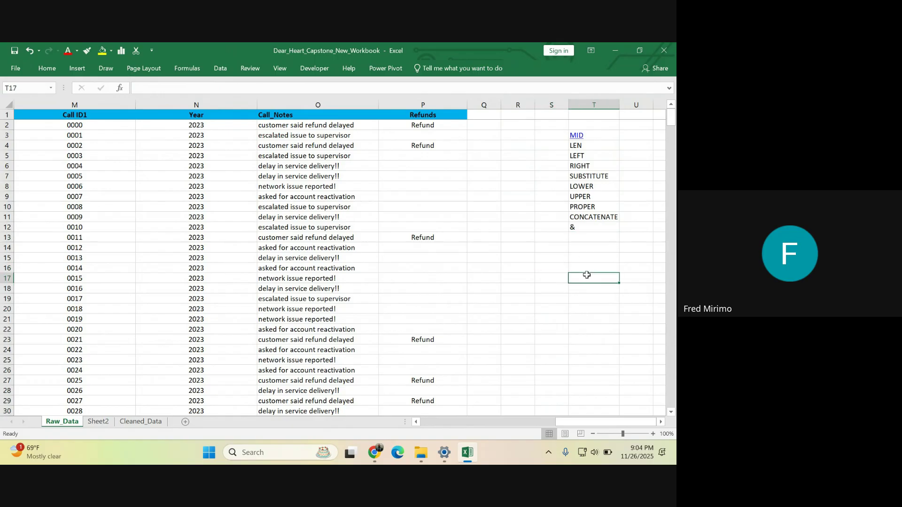
left_click(587, 240)
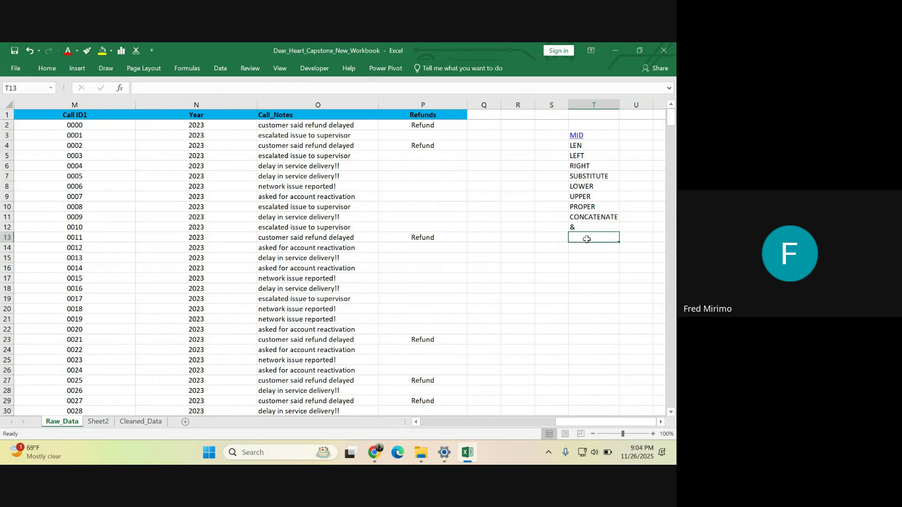
type("t")
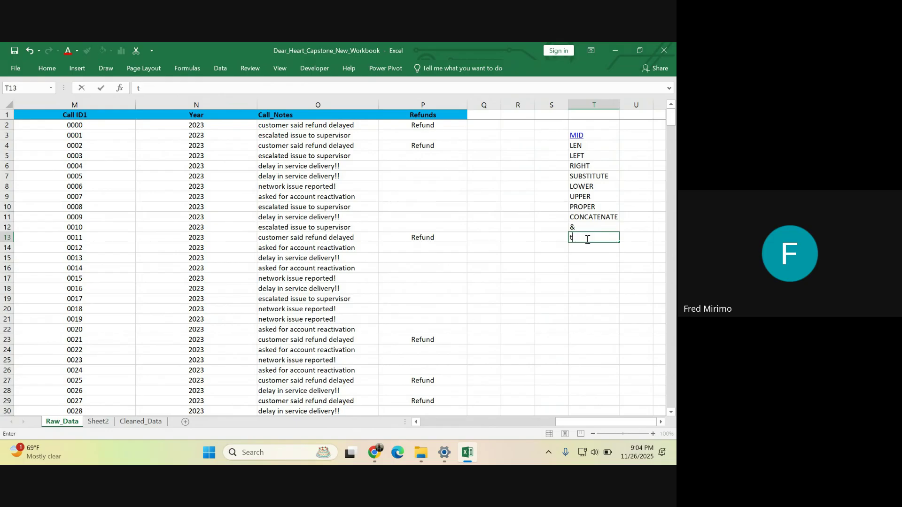
key("BackSpace")
type("TRIM")
left_click(588, 274)
left_click(580, 245)
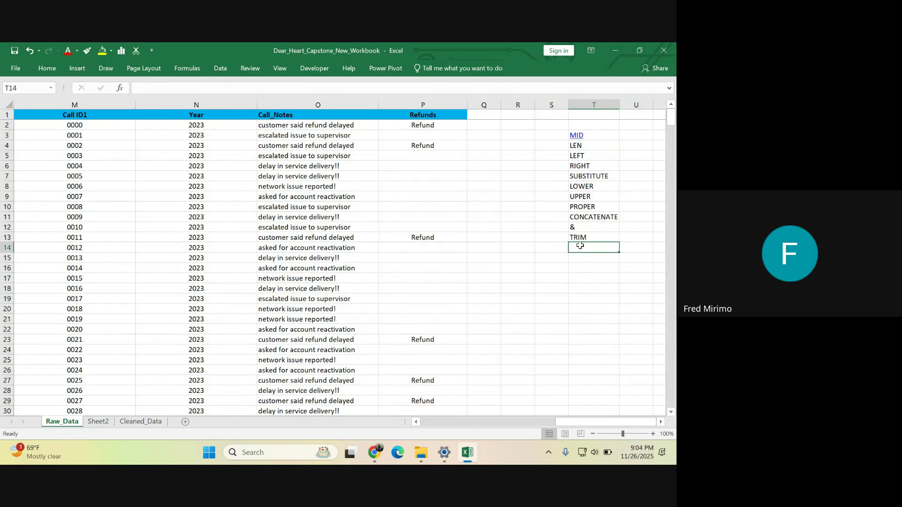
type("C")
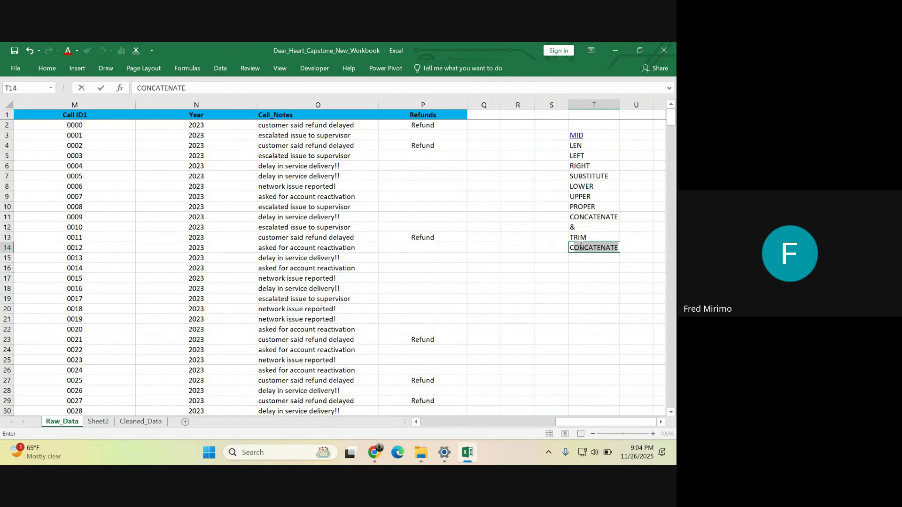
type("LEA")
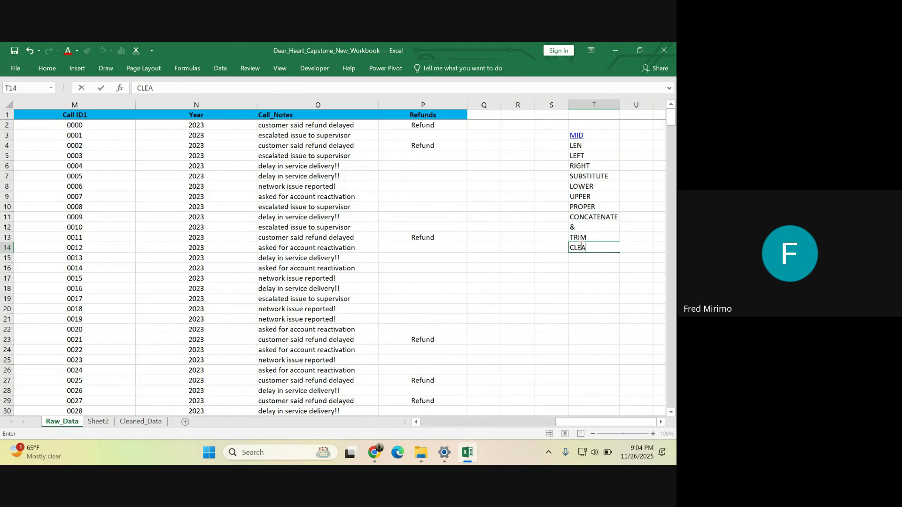
type("N")
left_click(586, 289)
- Widen column T so the longest function name fits
left_click(613, 145)
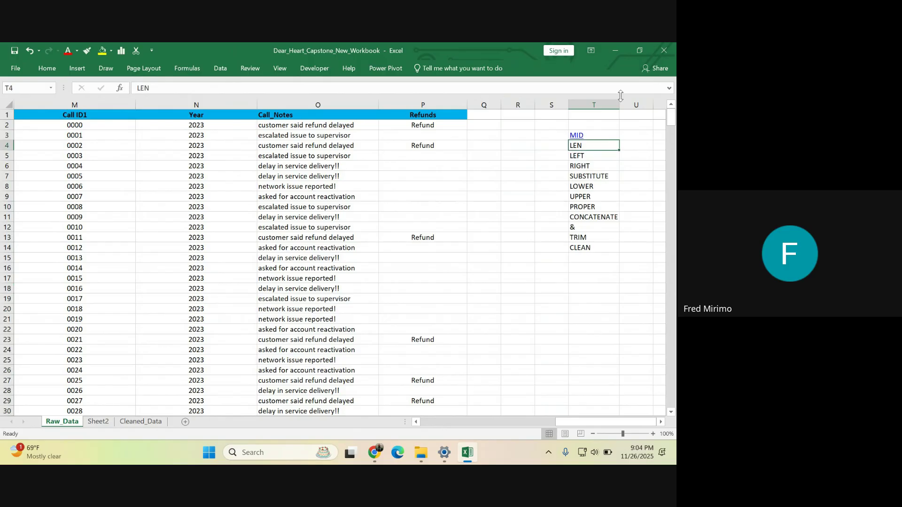
left_click_drag(617, 103, 627, 104)
left_click(621, 206)
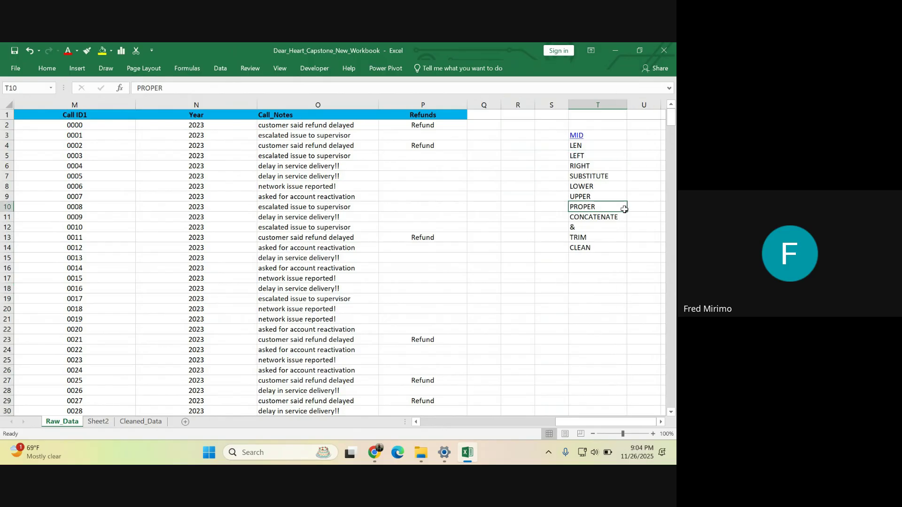
left_click(596, 277)
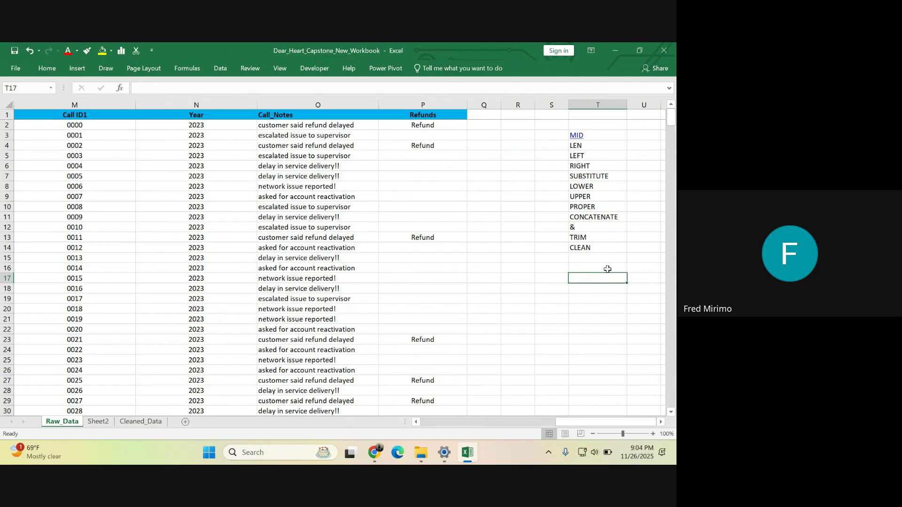
left_click(549, 221)
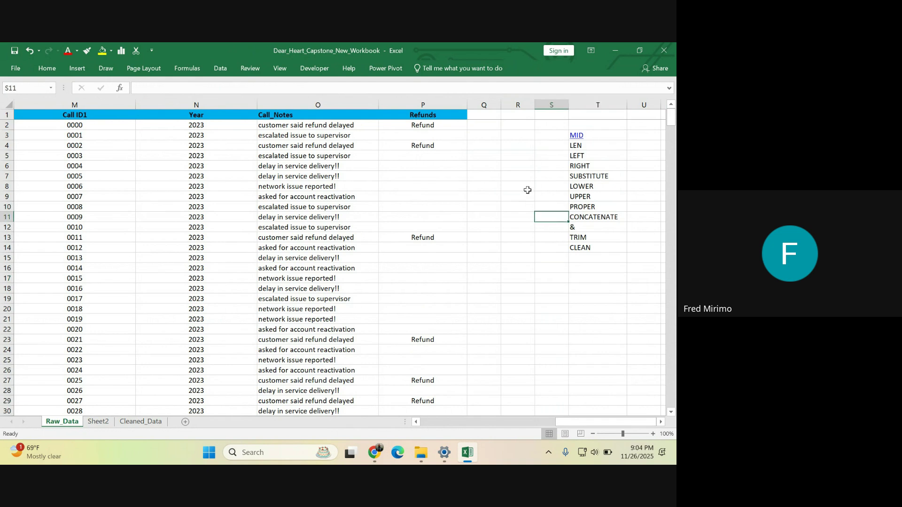
- Review the MID-to-CLEAN function list in column T, ending on empty cell T16
left_click(599, 135)
left_click_drag(599, 135, 602, 216)
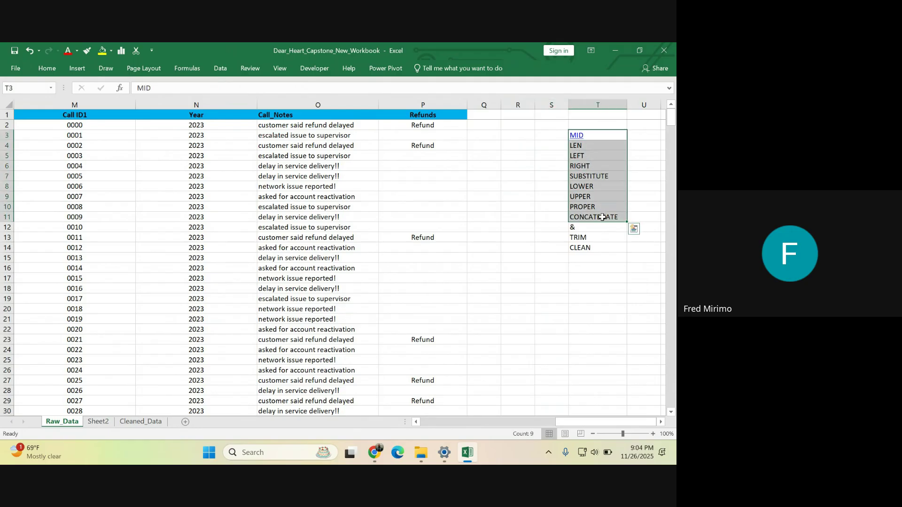
left_click(590, 238)
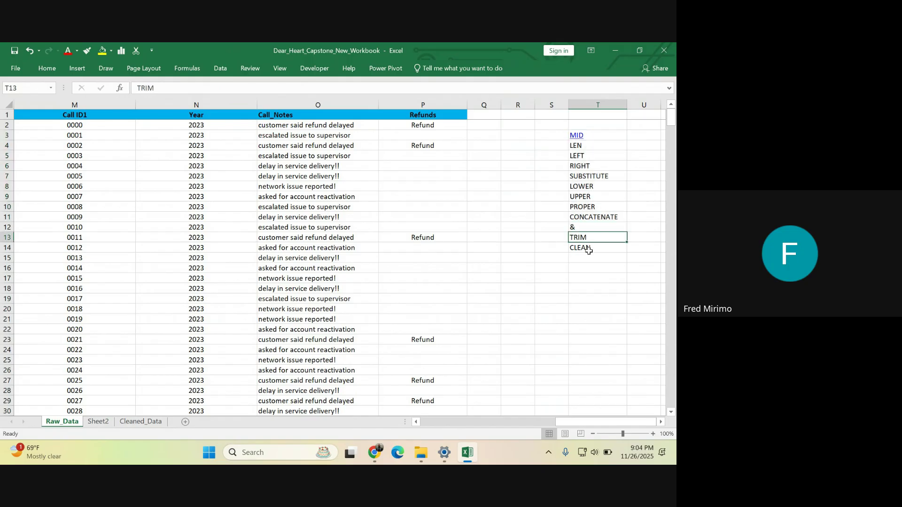
left_click(589, 250)
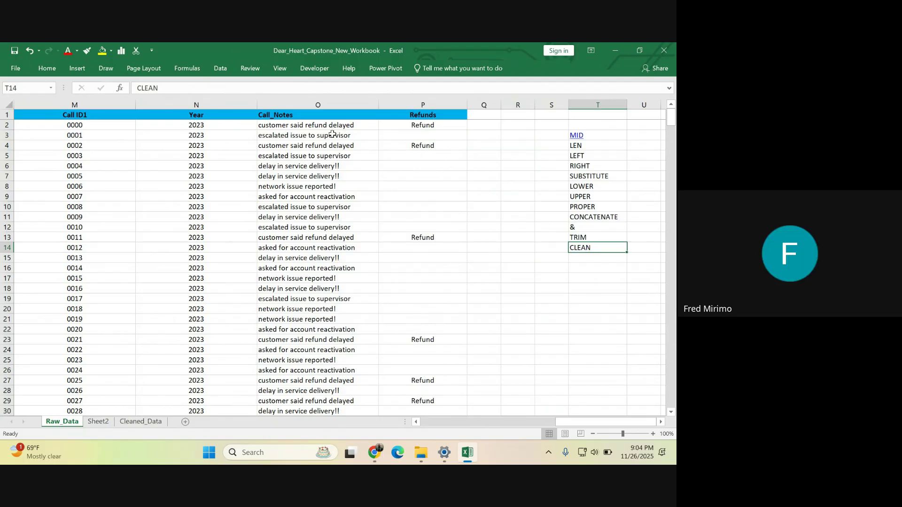
left_click(594, 146)
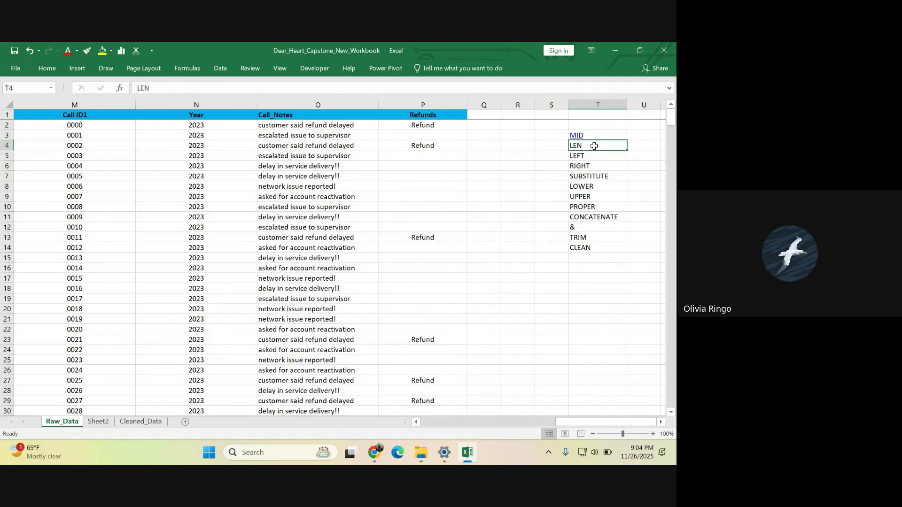
left_click_drag(594, 146, 594, 249)
left_click(593, 249)
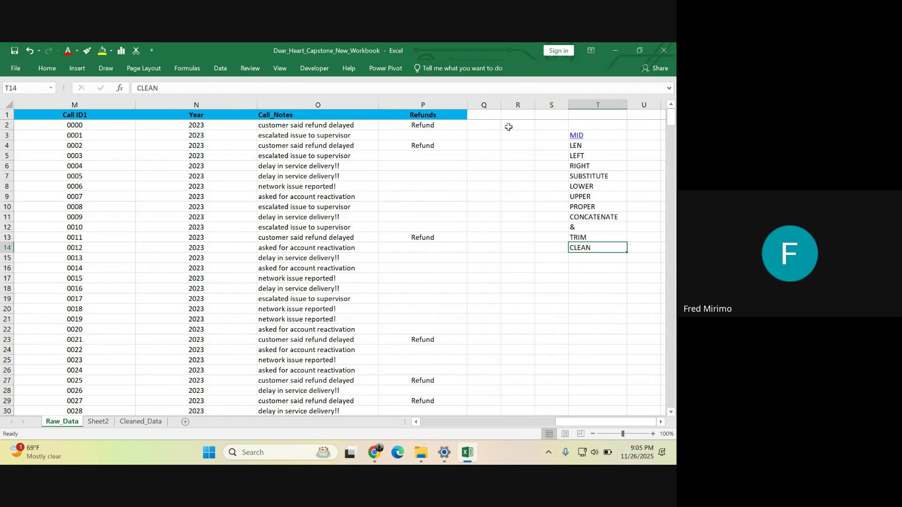
left_click(509, 125)
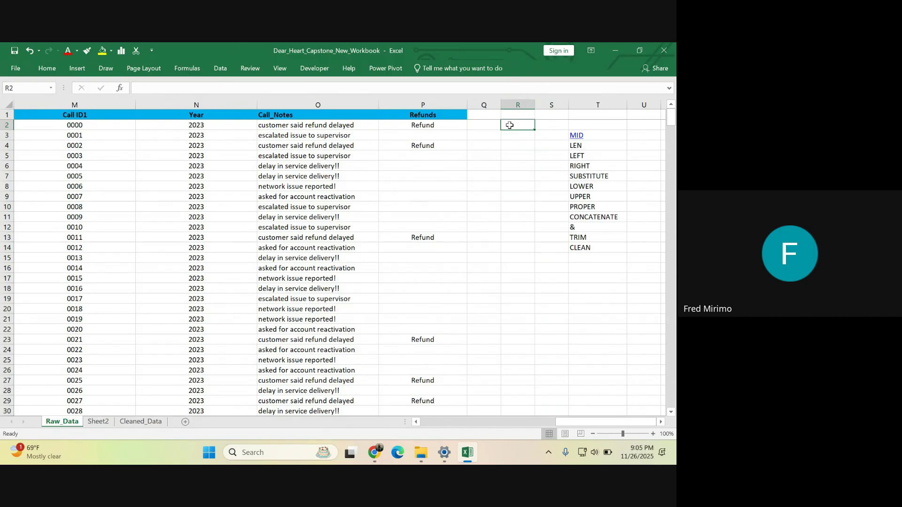
left_click(587, 249)
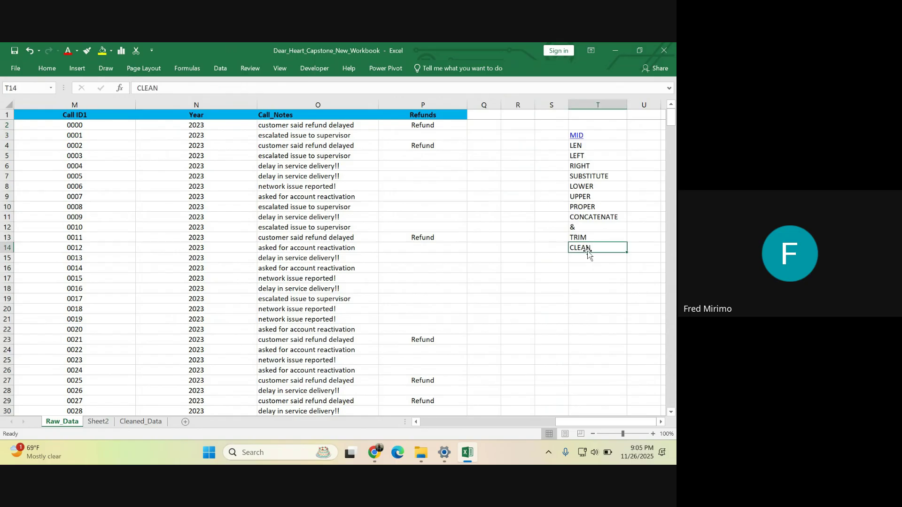
left_click(580, 269)
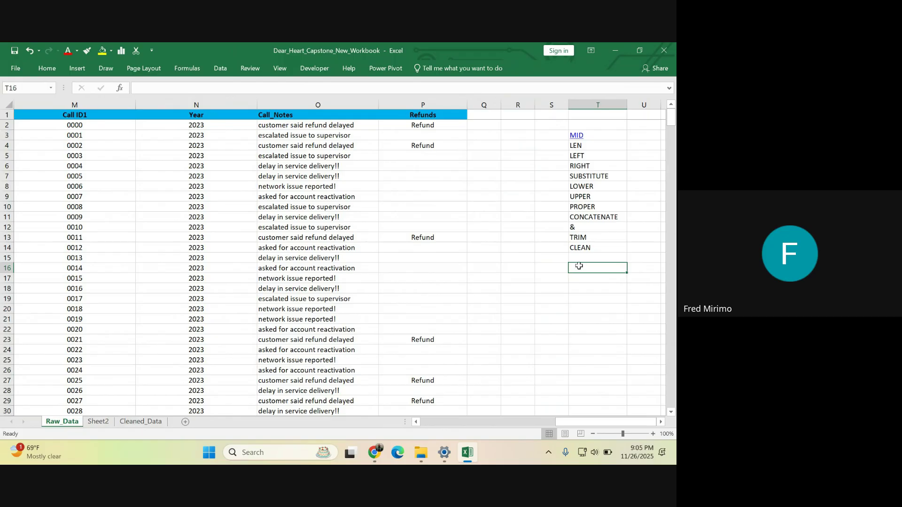
left_click(598, 247)
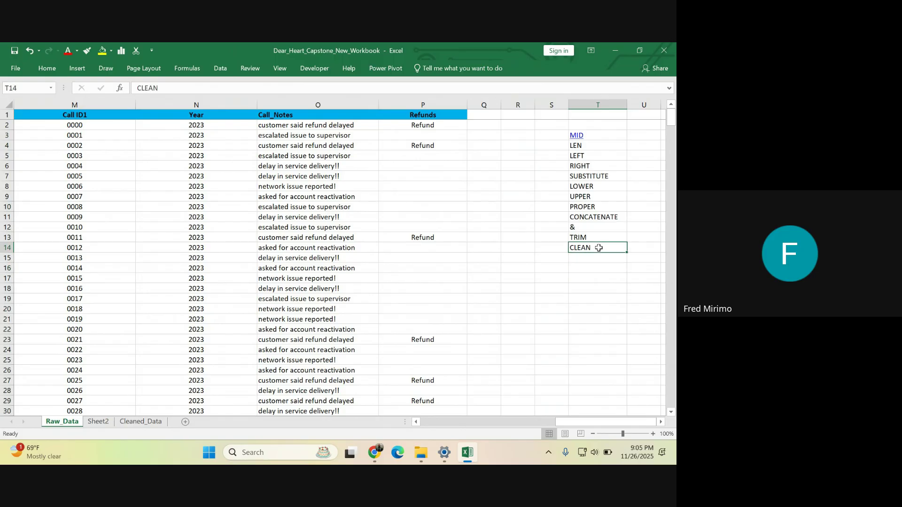
left_click(574, 269)
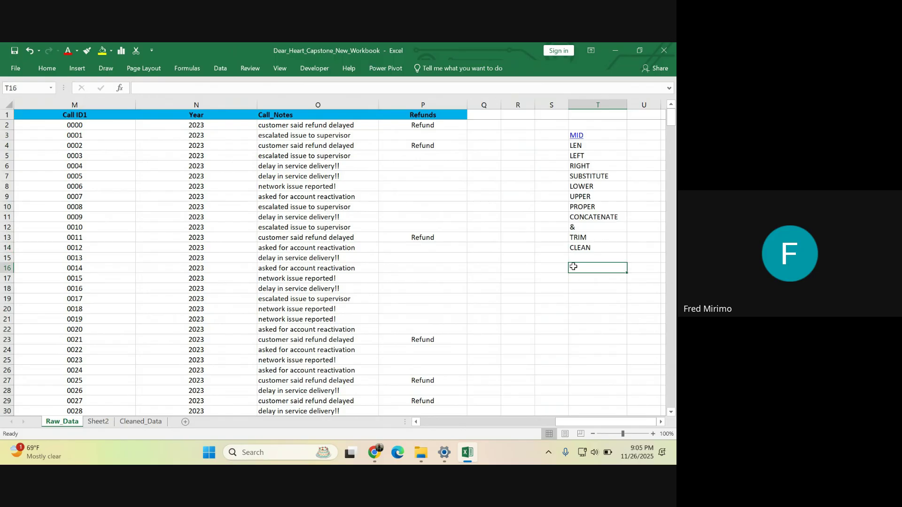
type("=")
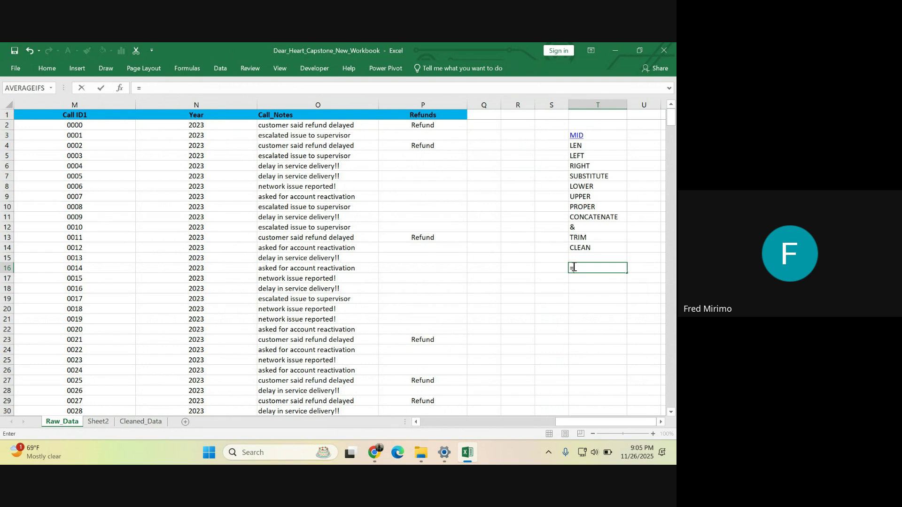
type("CLE")
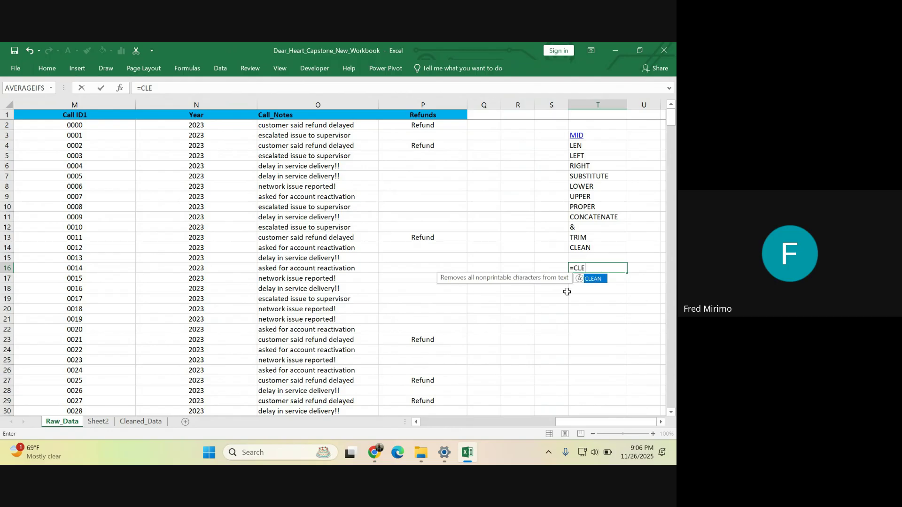
double_click(595, 279)
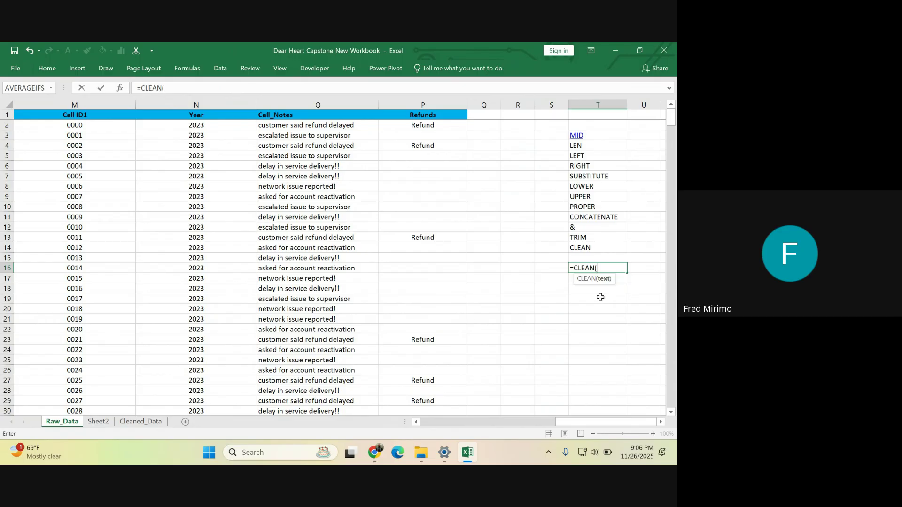
left_click(420, 237)
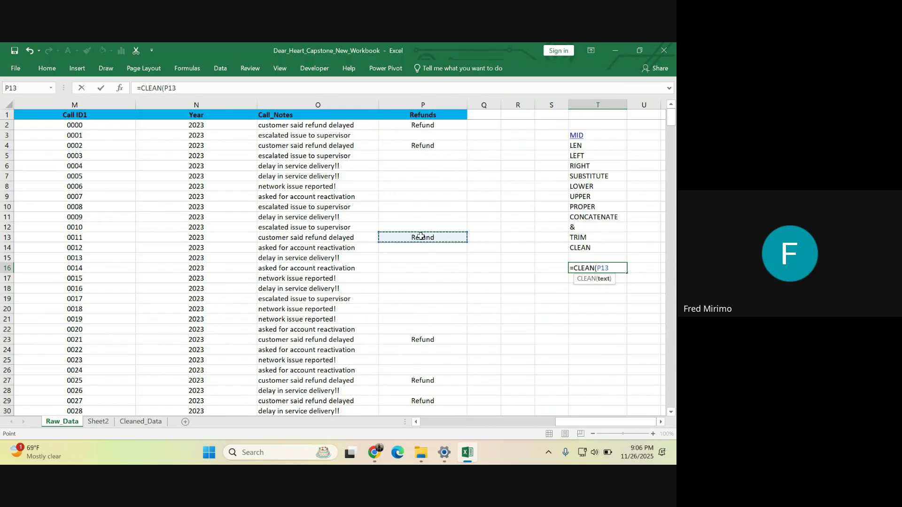
key("Return")
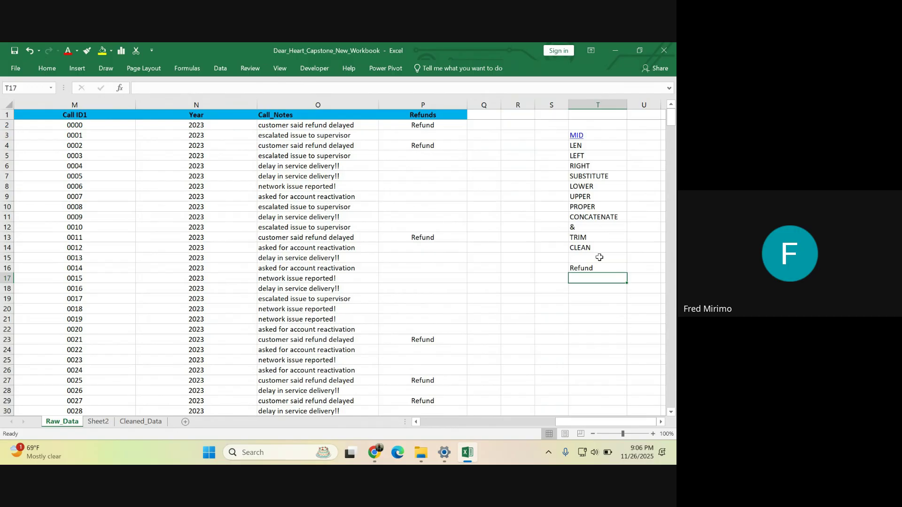
left_click(597, 267)
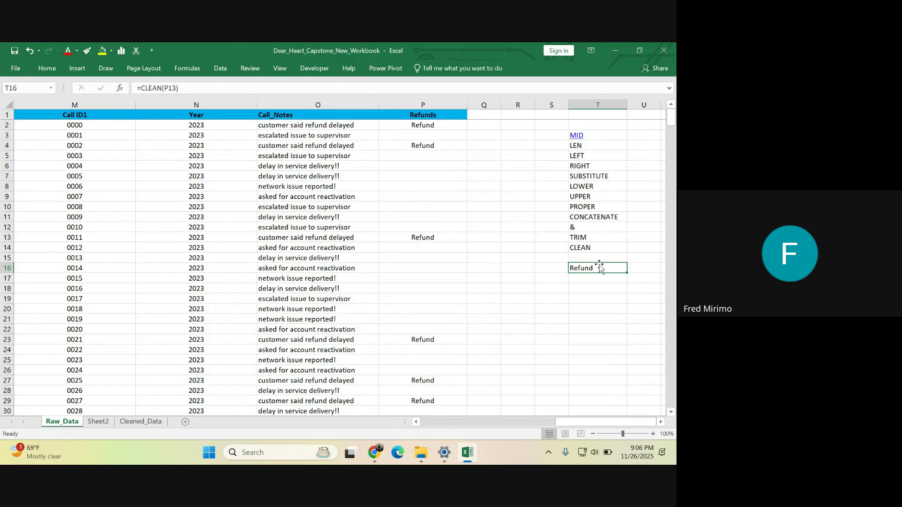
key("BackSpace")
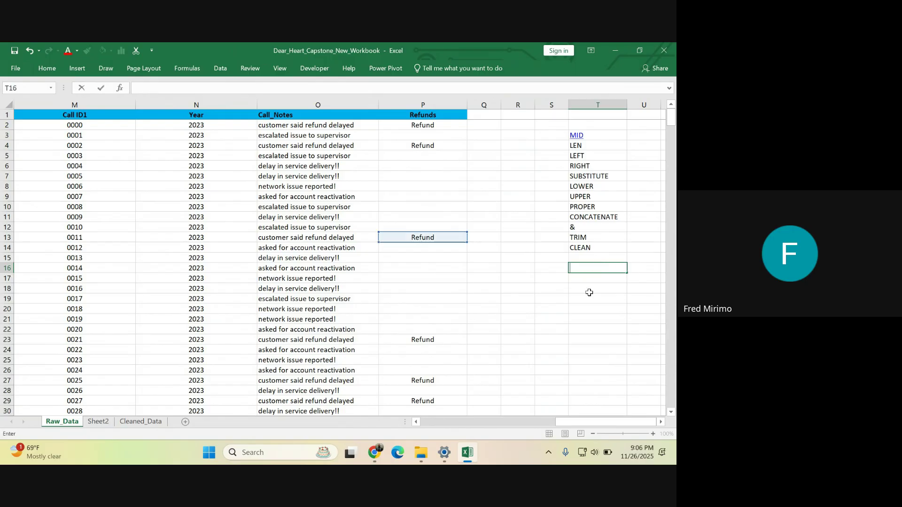
left_click(590, 289)
left_click(594, 237)
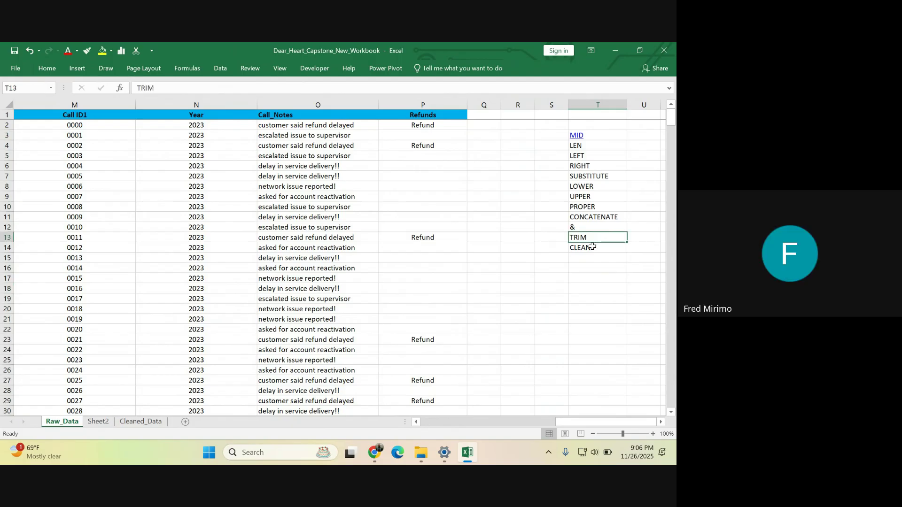
left_click(592, 246)
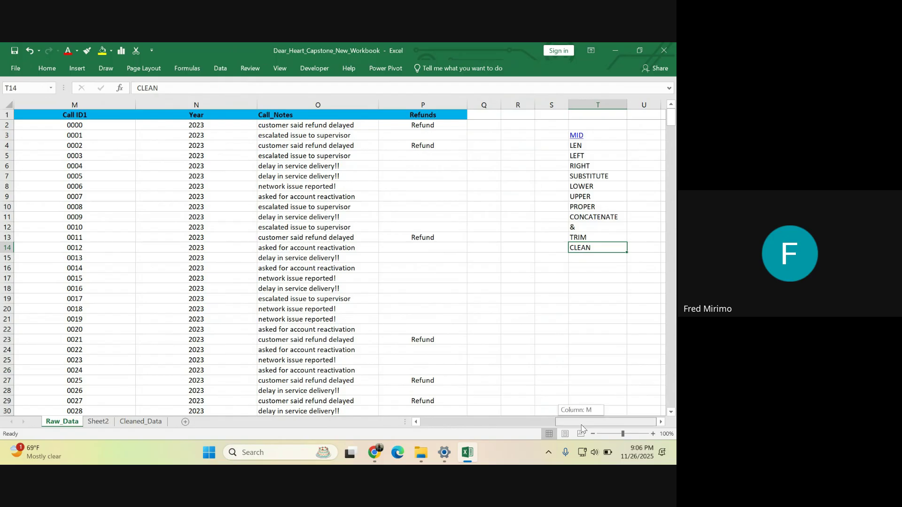
left_click_drag(582, 427, 581, 427)
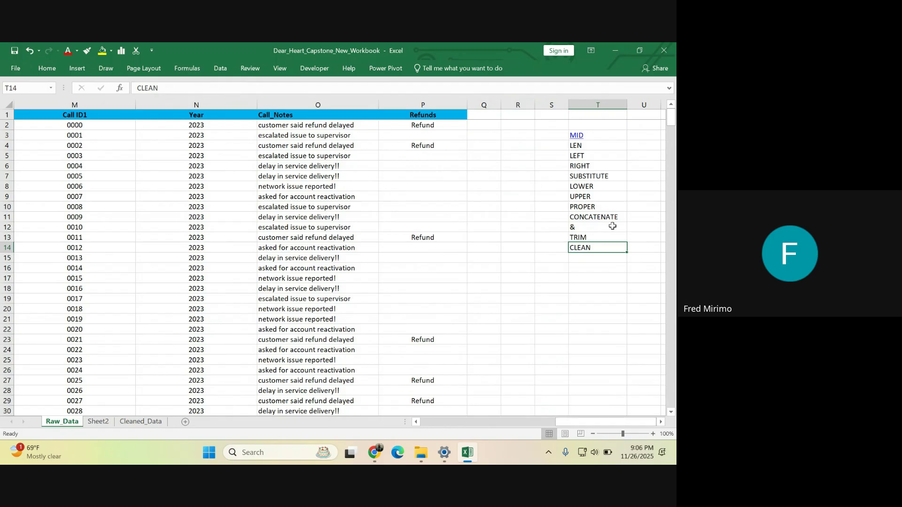
left_click(592, 104)
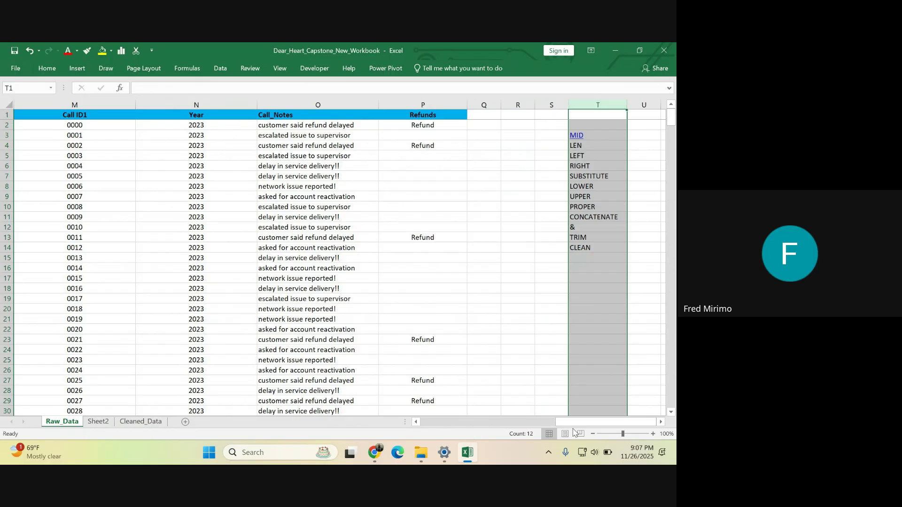
left_click_drag(573, 428, 410, 403)
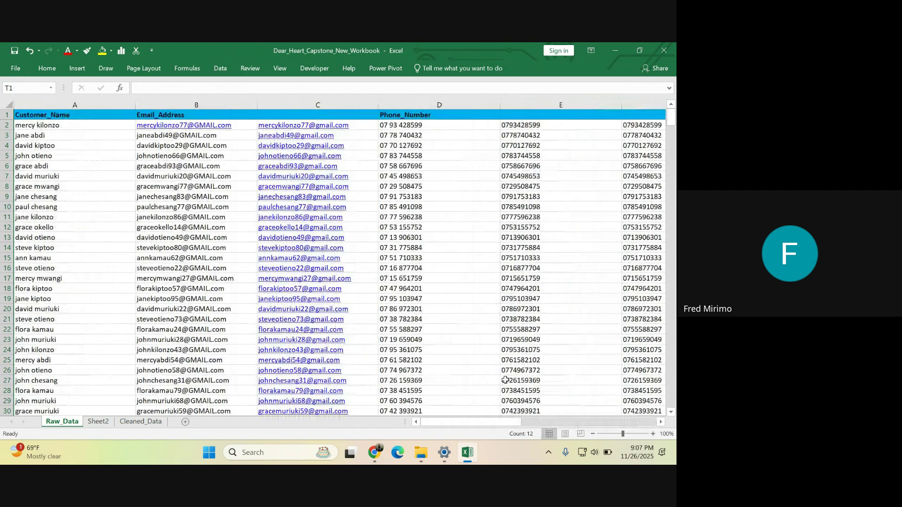
left_click(63, 101)
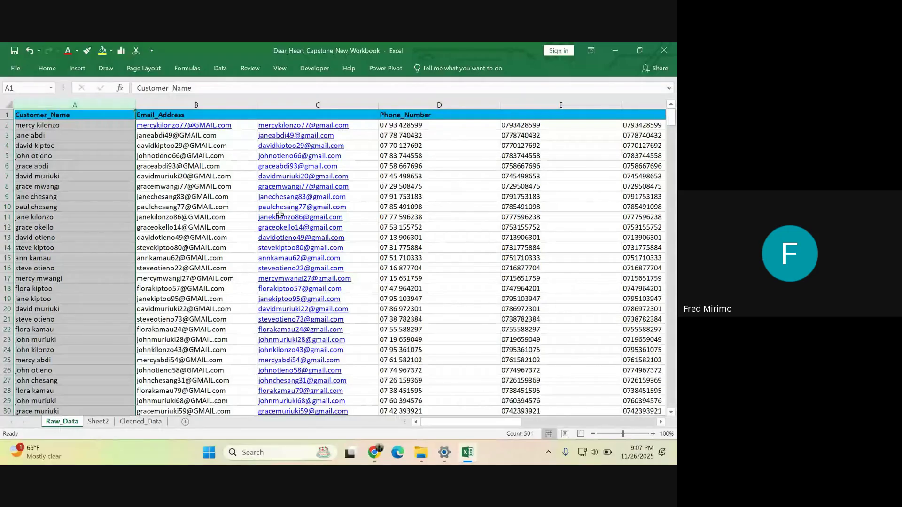
left_click_drag(456, 421, 664, 378)
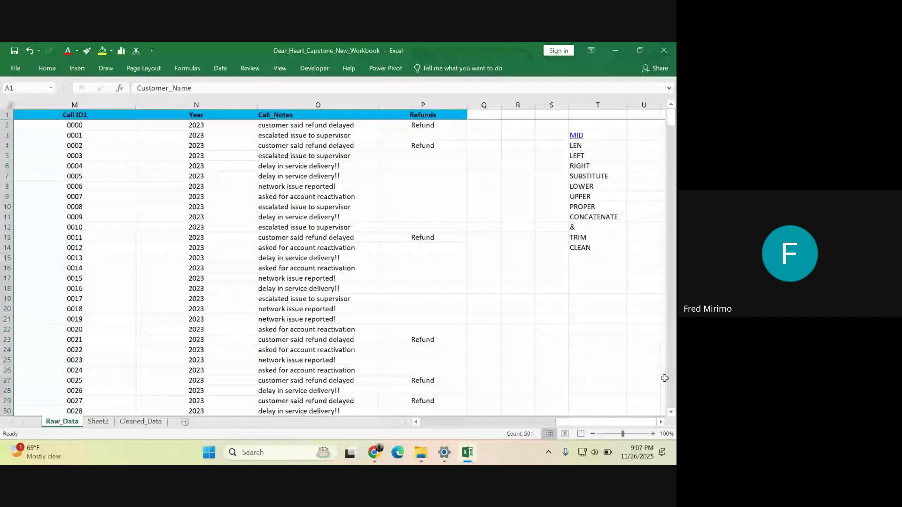
left_click(585, 144)
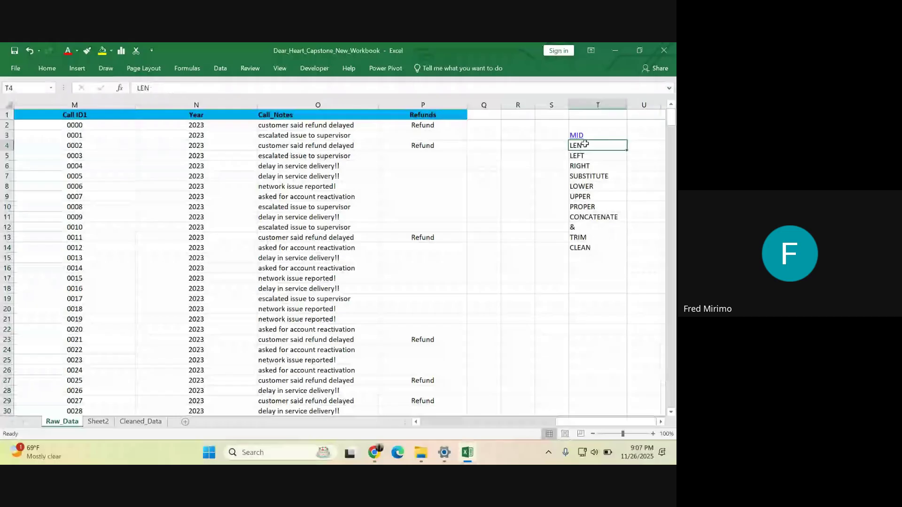
left_click_drag(585, 144, 605, 250)
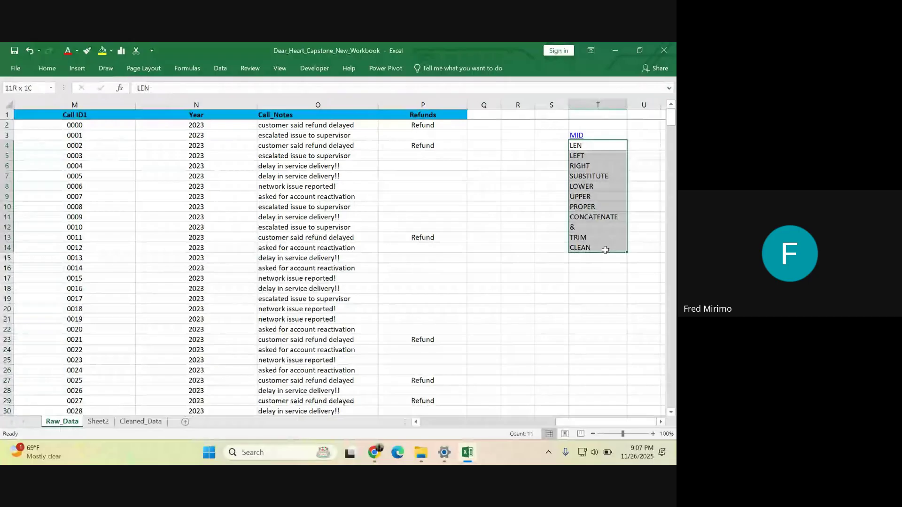
left_click(583, 260)
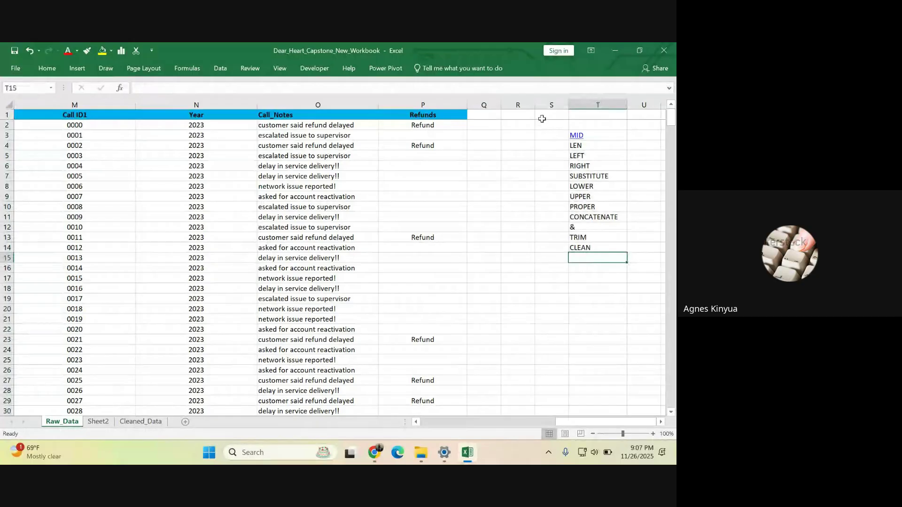
left_click(436, 125)
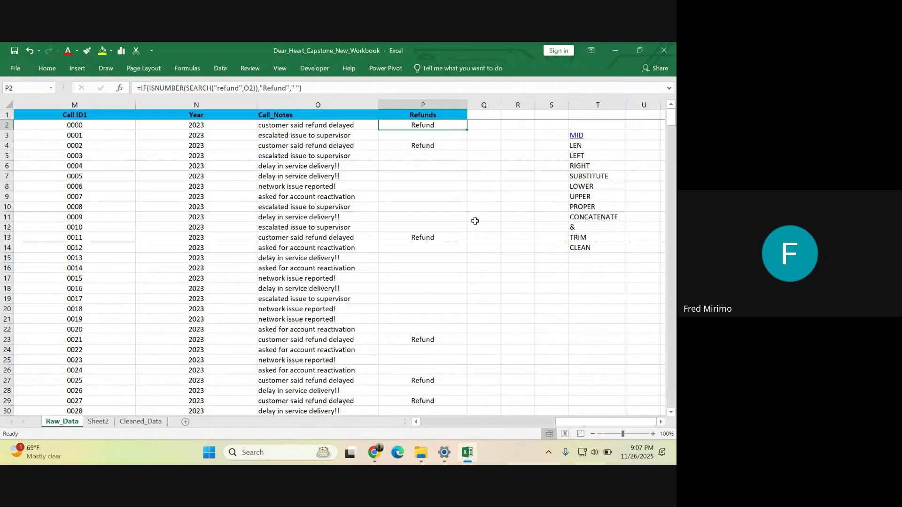
left_click(488, 277)
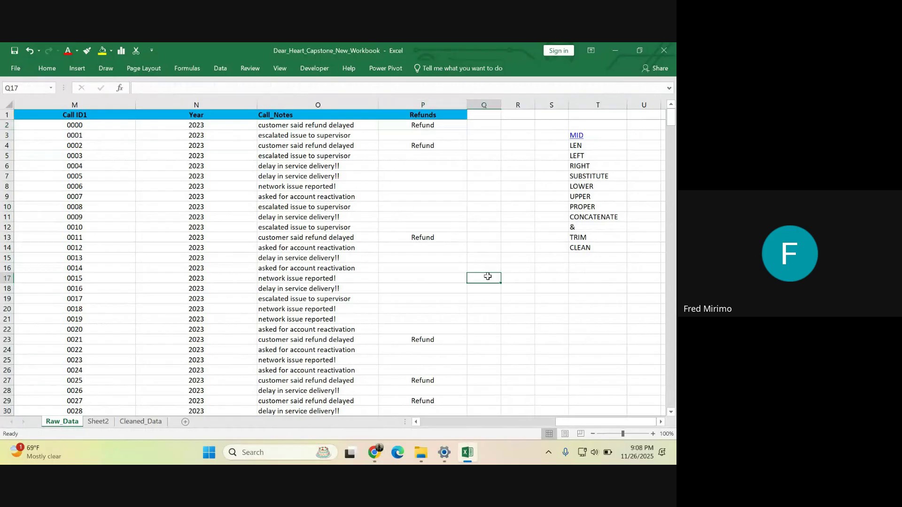
left_click(511, 197)
left_click(530, 306)
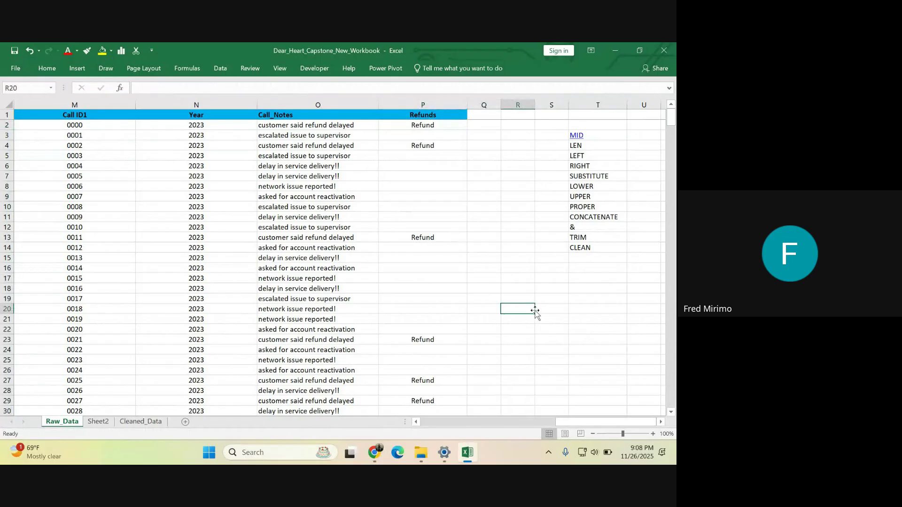
left_click(570, 338)
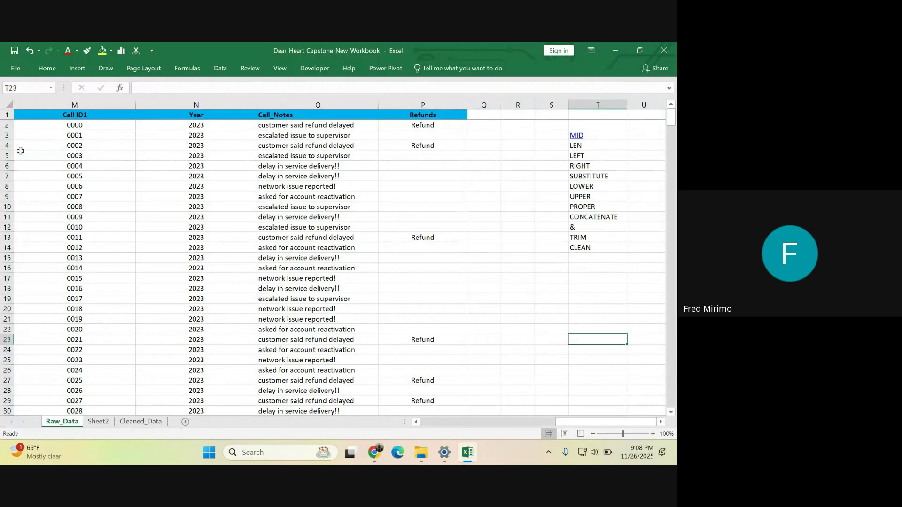
left_click_drag(577, 422, 604, 423)
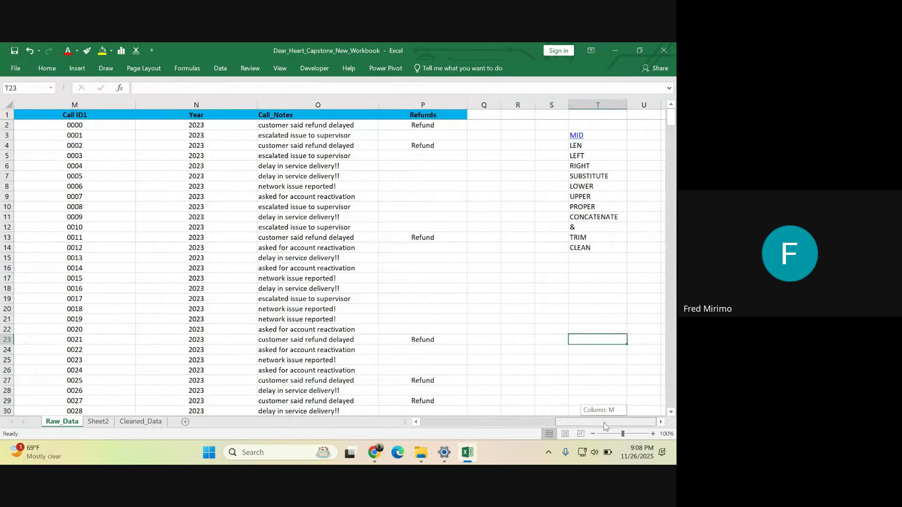
left_click_drag(605, 426, 605, 426)
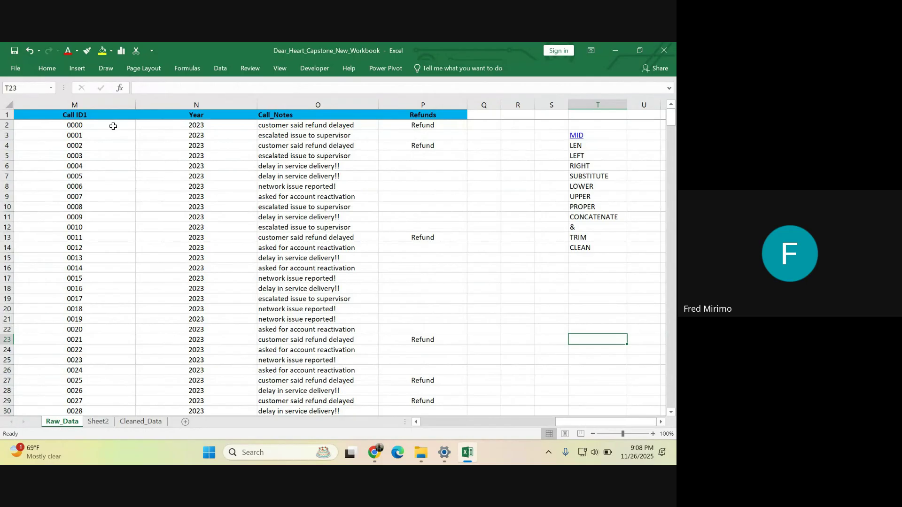
left_click(284, 105)
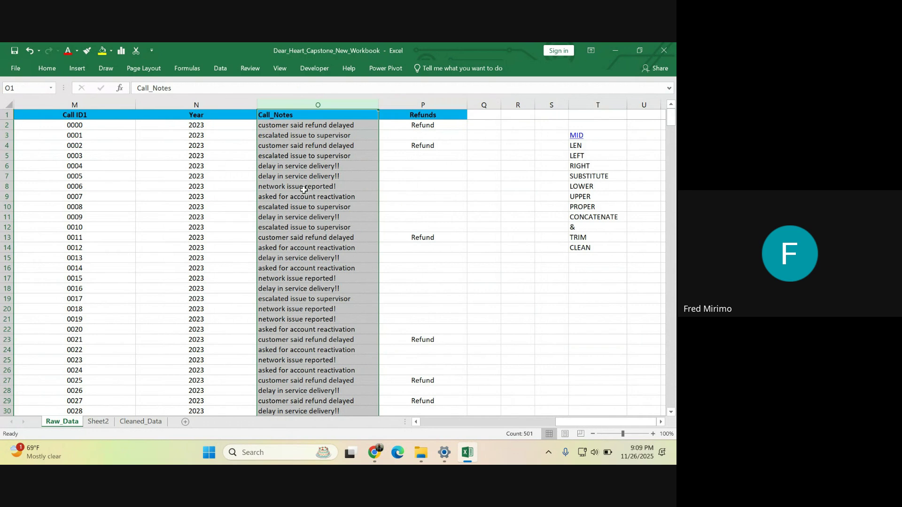
scroll(304, 189, "down", 3)
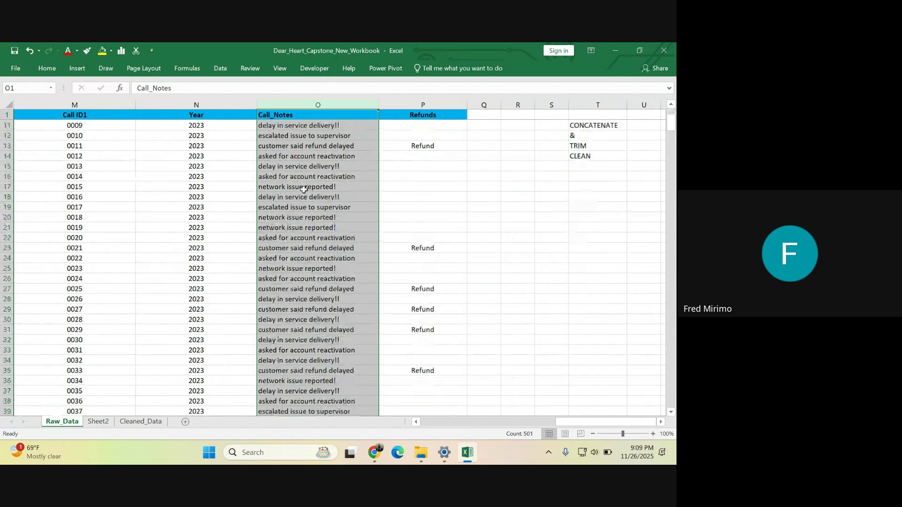
scroll(304, 190, "down", 8)
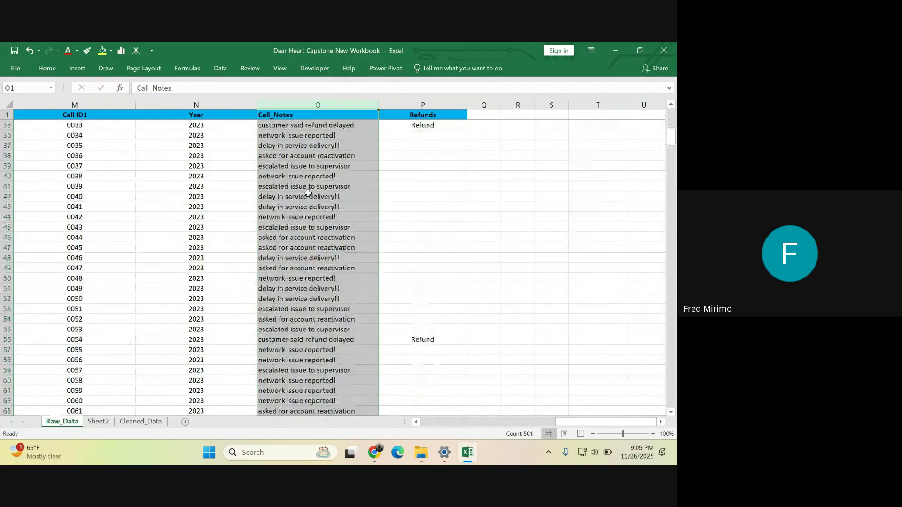
scroll(308, 194, "down", 11)
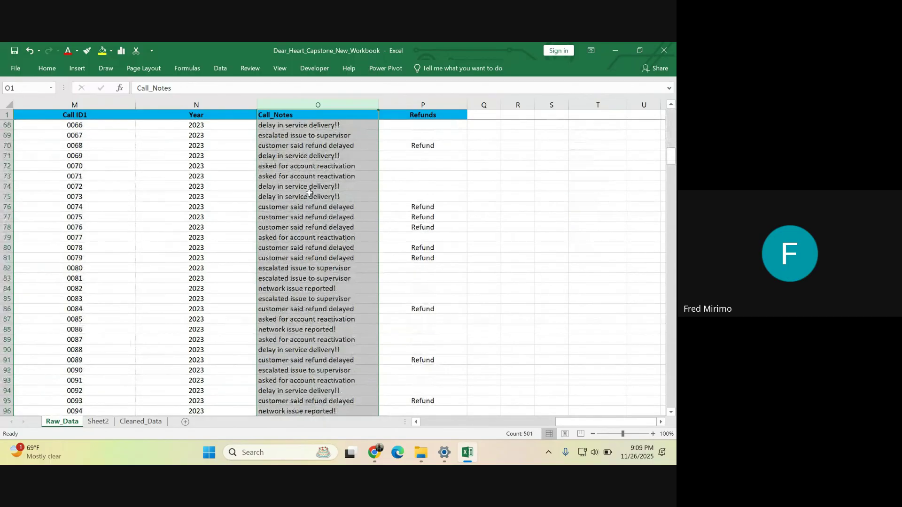
scroll(309, 192, "down", 7)
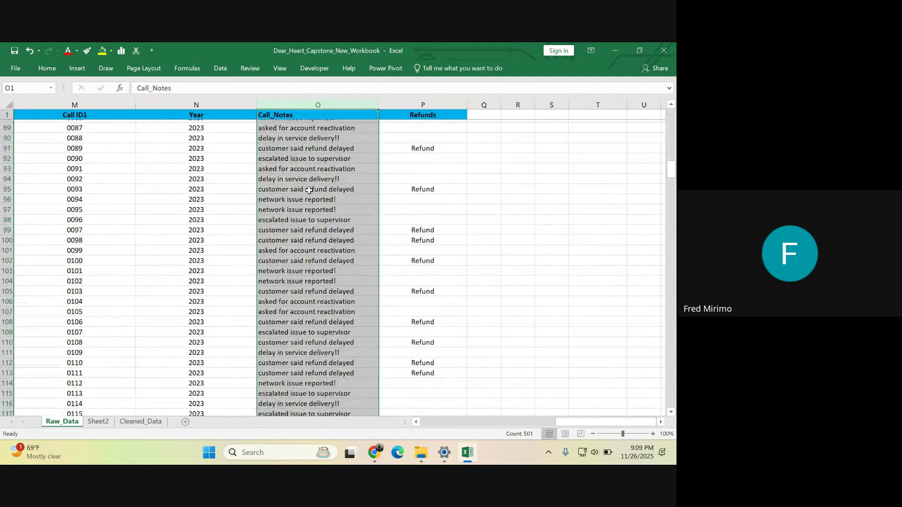
scroll(308, 190, "down", 18)
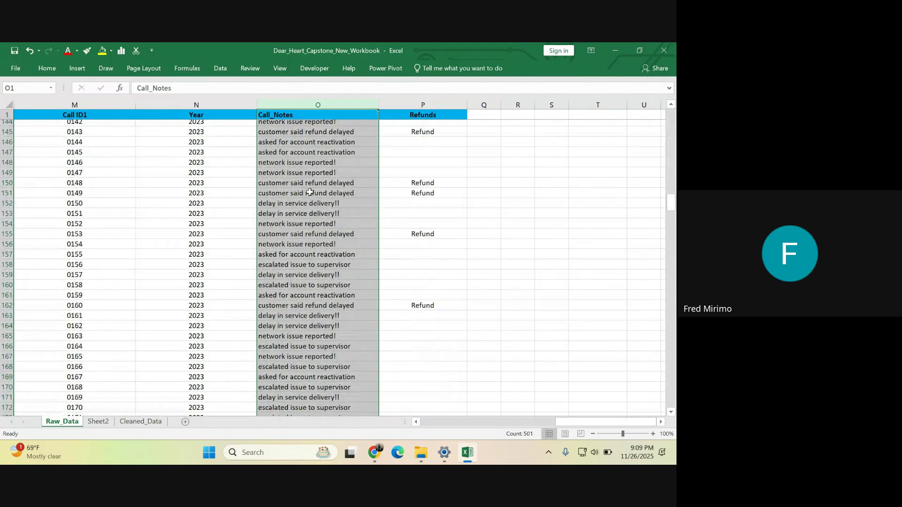
scroll(309, 193, "down", 14)
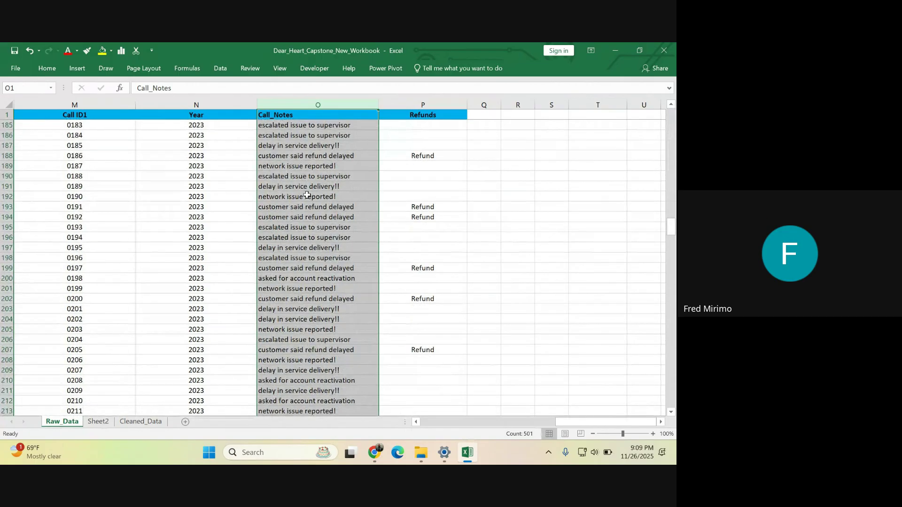
scroll(305, 188, "up", 6)
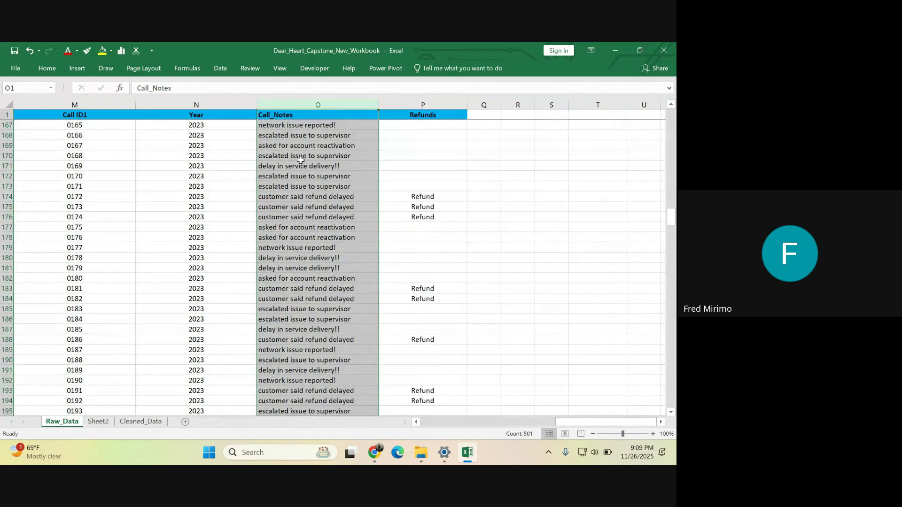
scroll(301, 160, "up", 19)
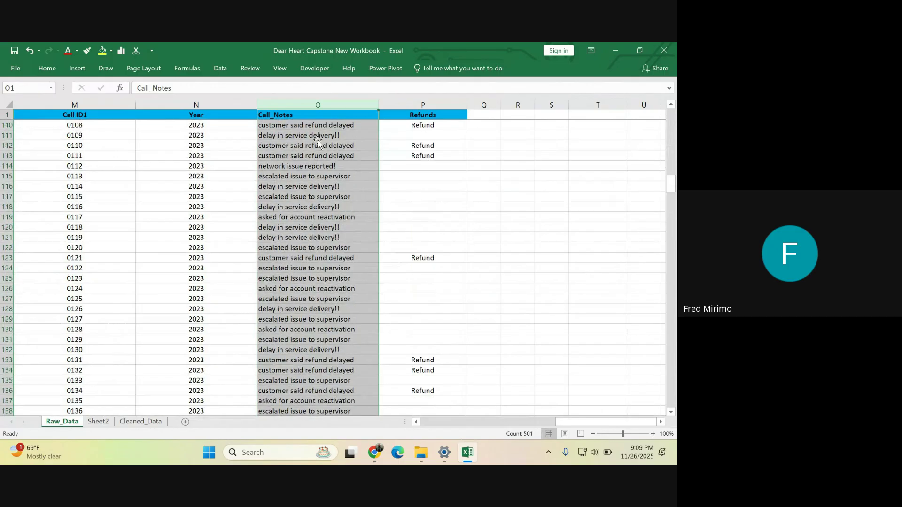
scroll(318, 141, "up", 20)
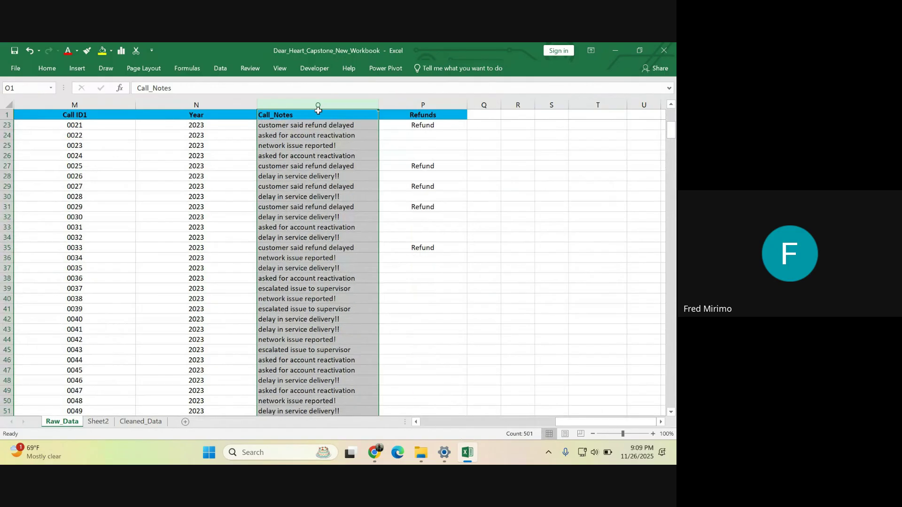
scroll(318, 110, "up", 4)
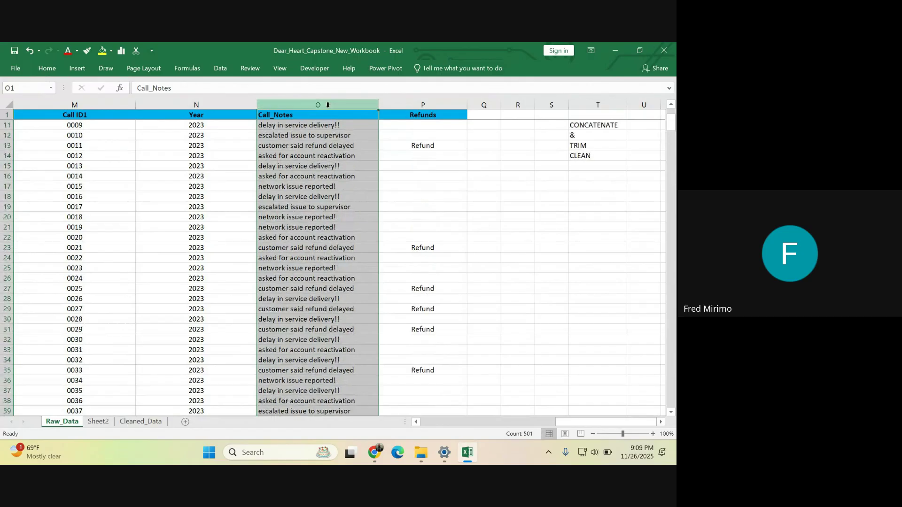
left_click_drag(674, 126, 674, 119)
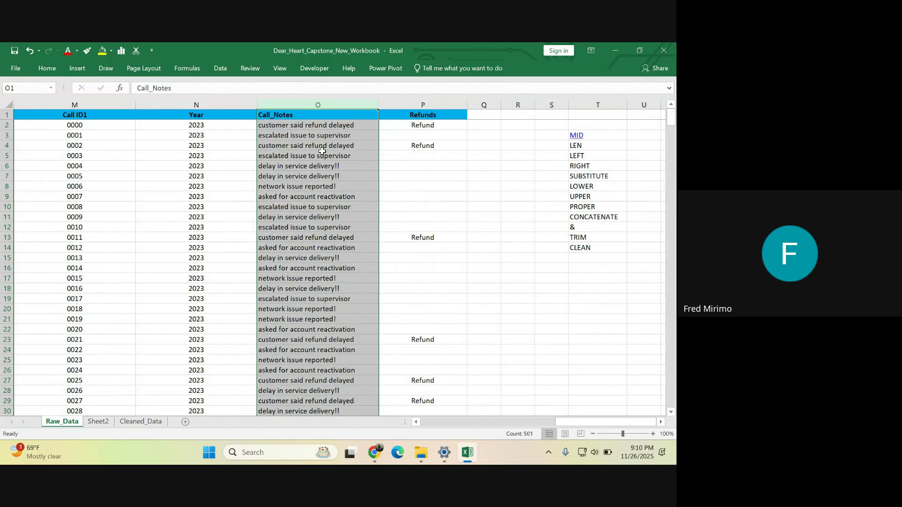
left_click(310, 125)
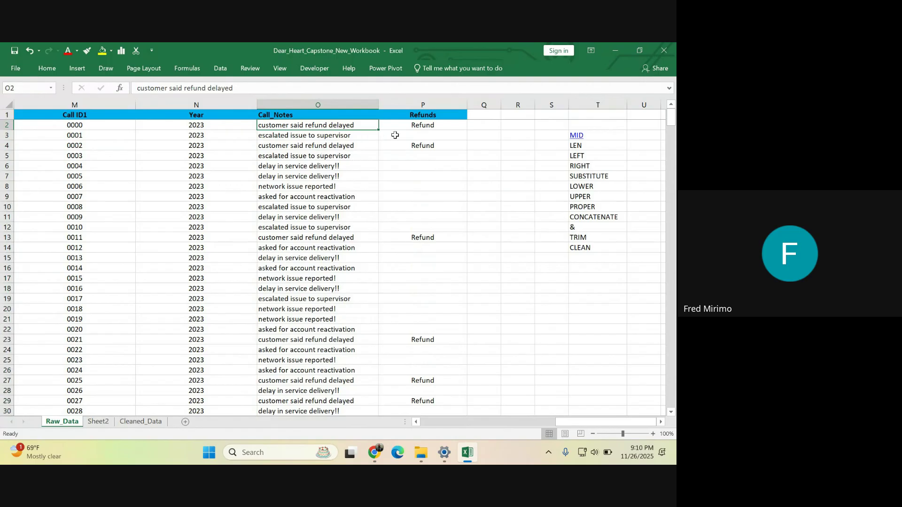
left_click(410, 126)
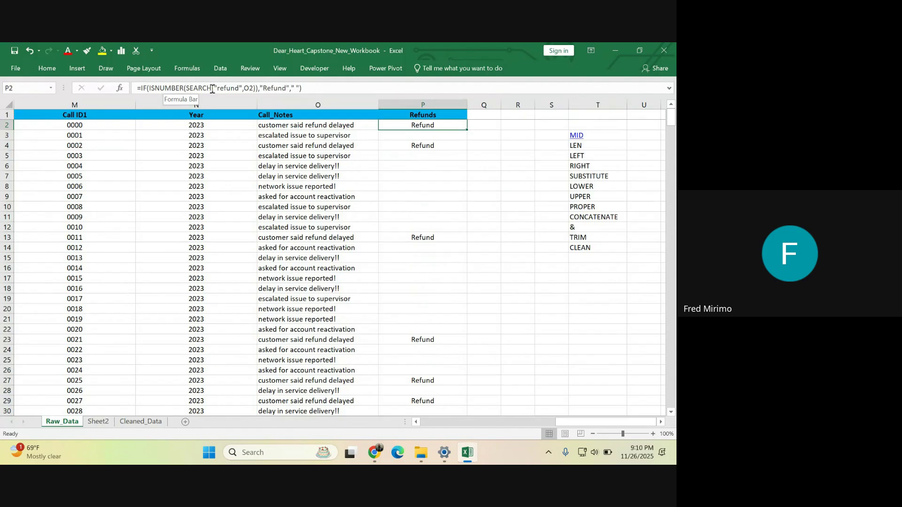
left_click_drag(212, 88, 187, 88)
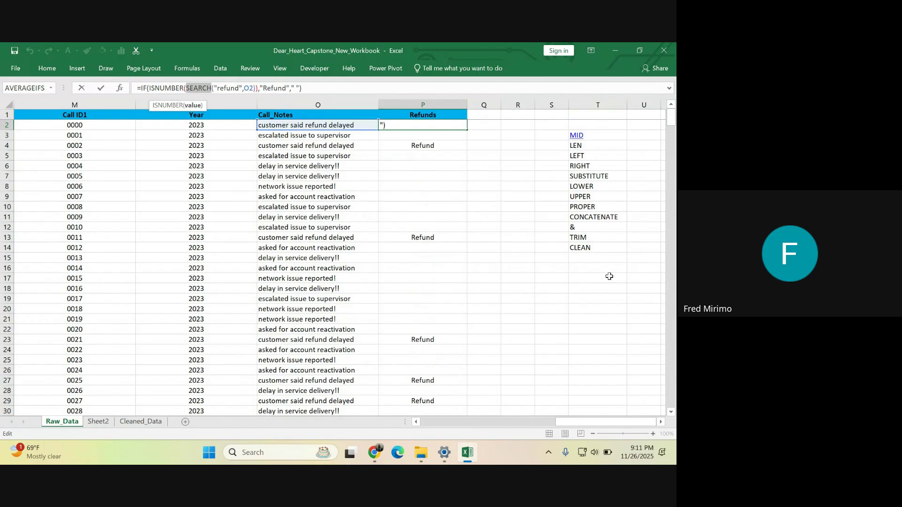
key("ctrl+Return")
left_click(593, 261)
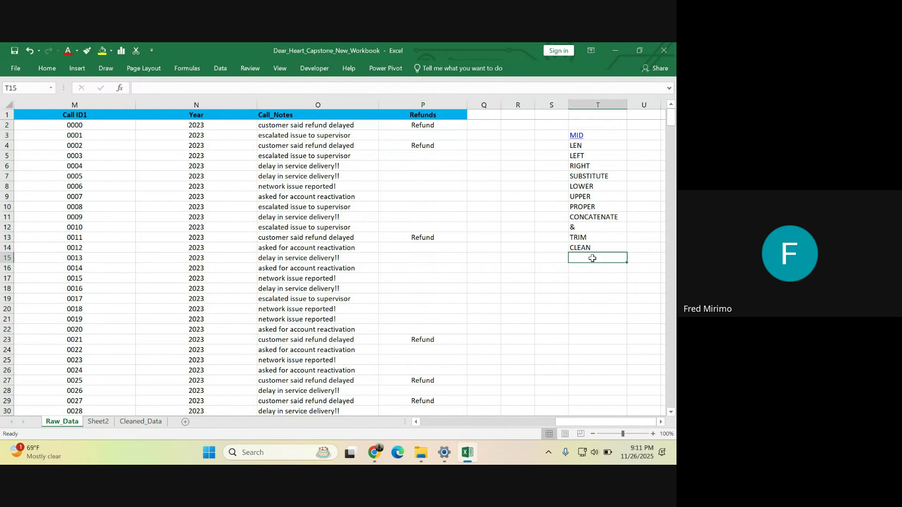
- Enter SEARCH in T15 as the next function name after CLEAN
type("SE")
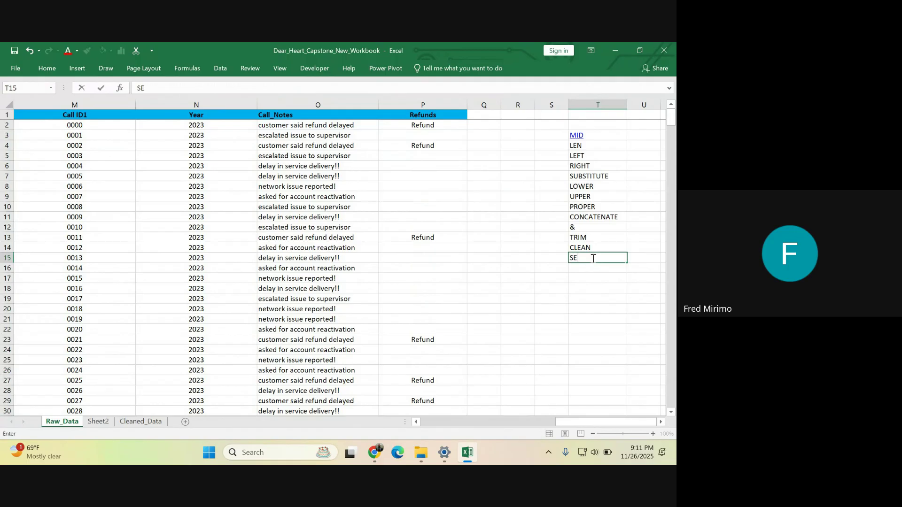
type("ARCH")
left_click(600, 360)
left_click(596, 260)
left_click(508, 308)
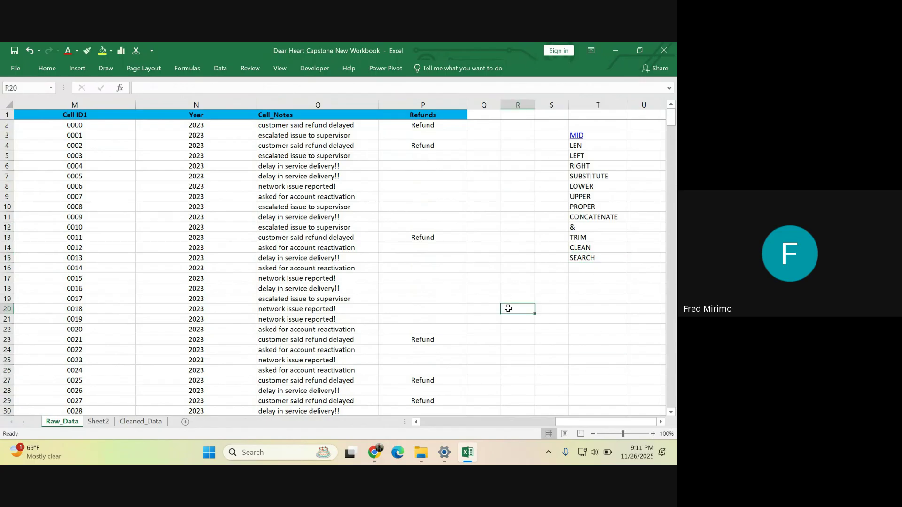
left_click(593, 259)
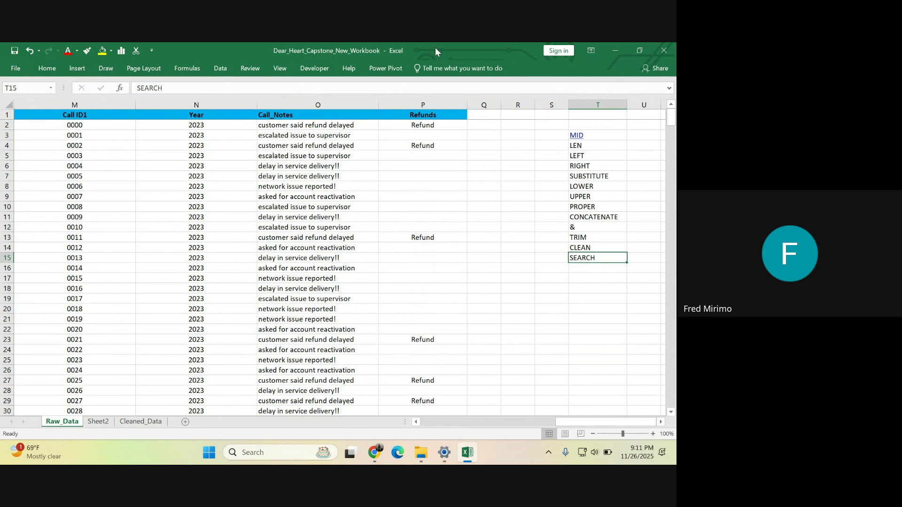
- Begin a =SEARCH( formula in Q2 using the =SE autocomplete suggestion
left_click(478, 125)
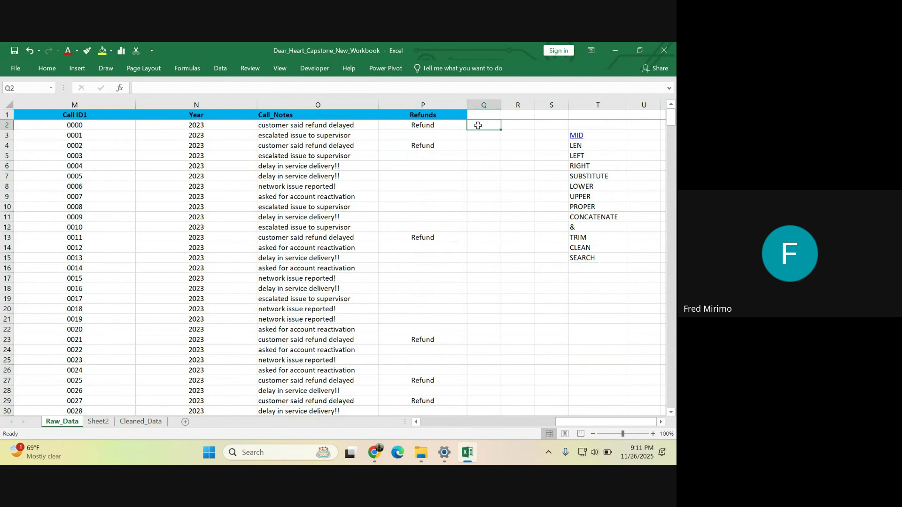
type("=")
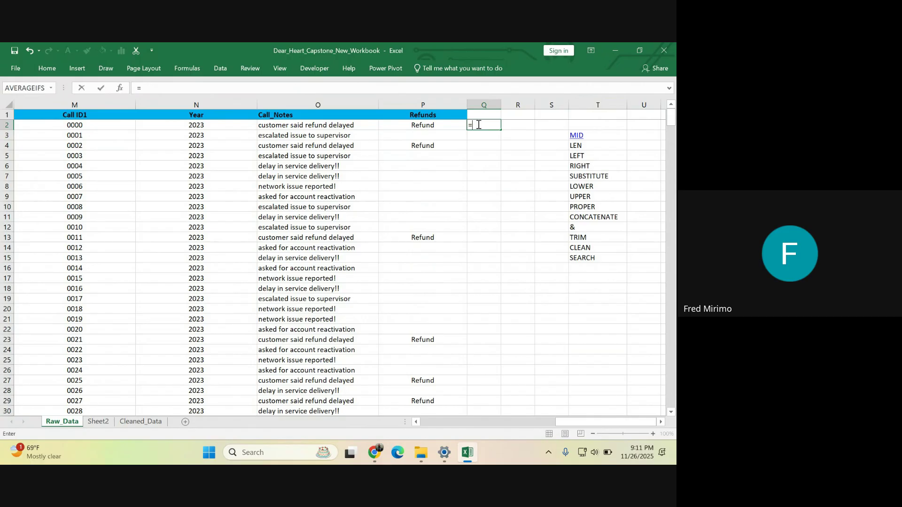
type("SE")
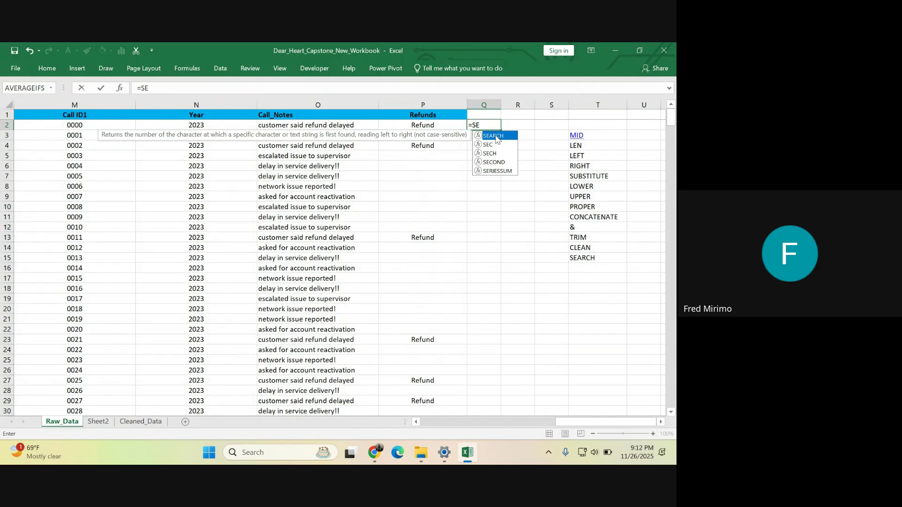
double_click(493, 136)
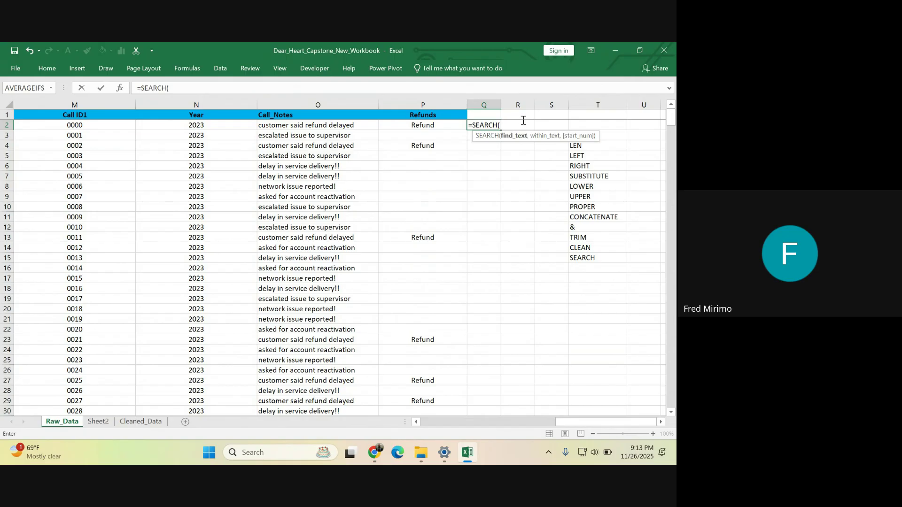
- Complete Q2 as =SEARCH("Refund",O2), which returns 15
left_click(301, 125)
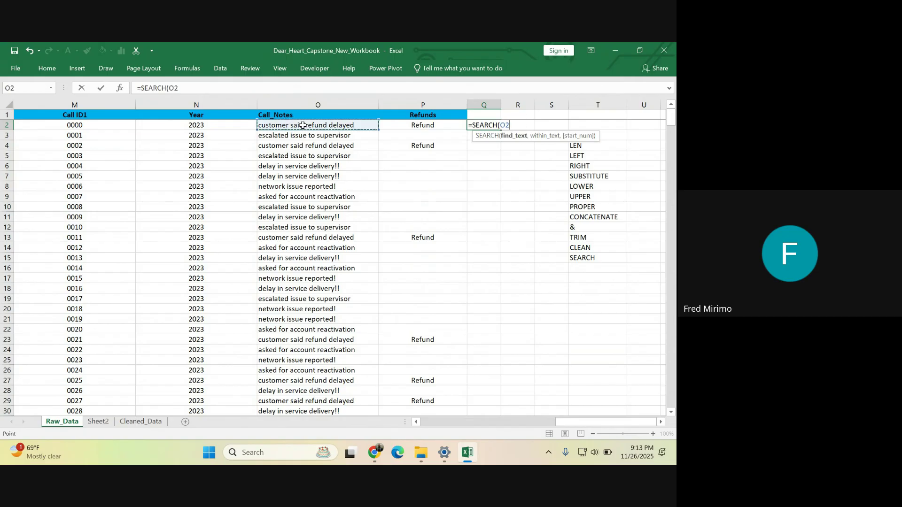
left_click(182, 86)
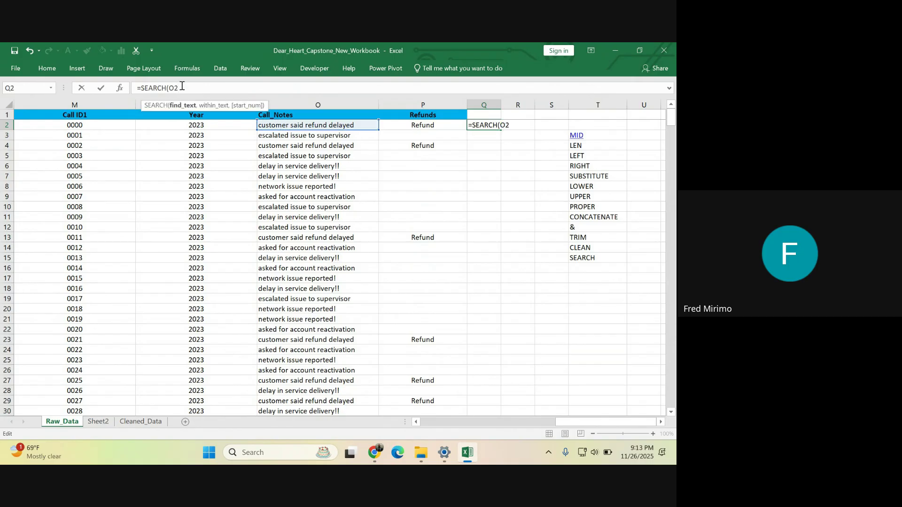
type(",")
key("BackSpace")
key("BackSpace")
key("BackSpace")
type("\"")
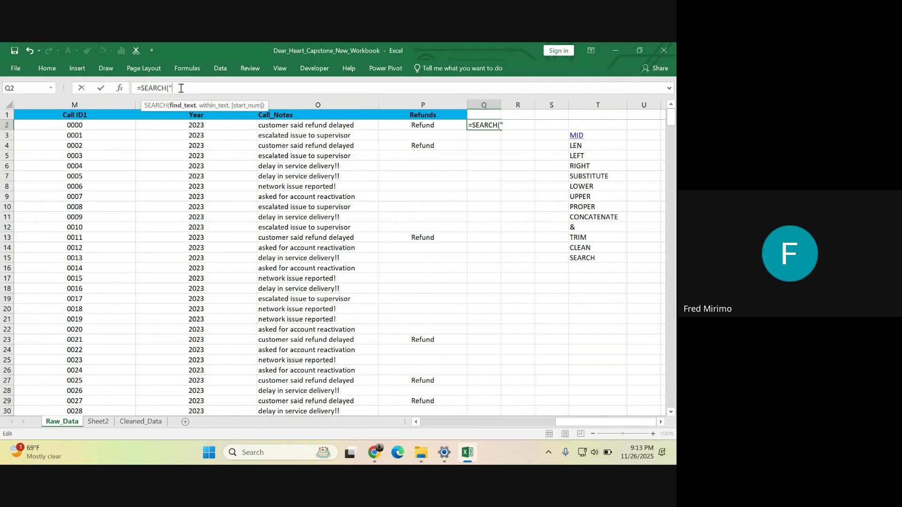
type("rRefund\",")
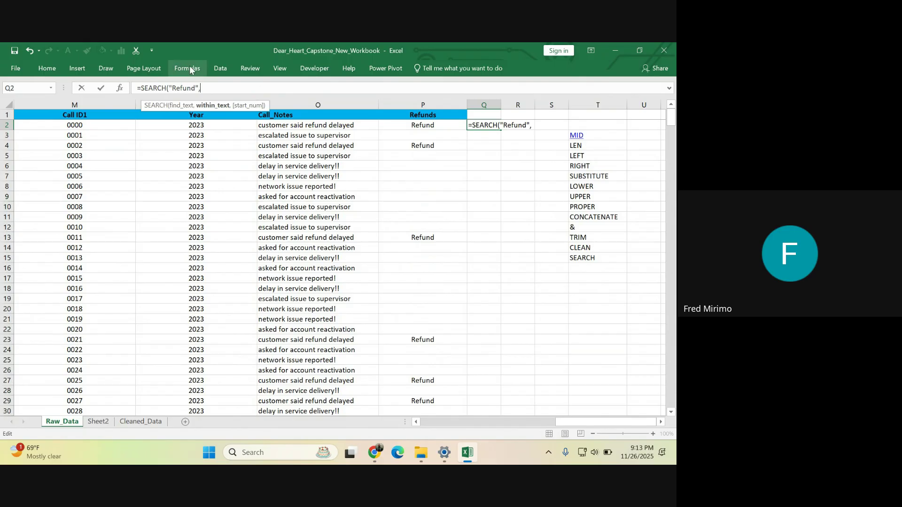
left_click(305, 125)
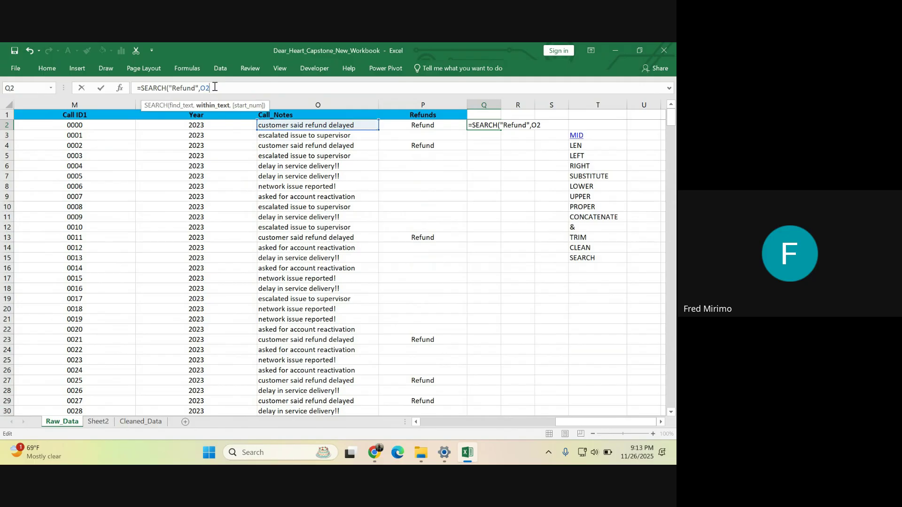
type(")")
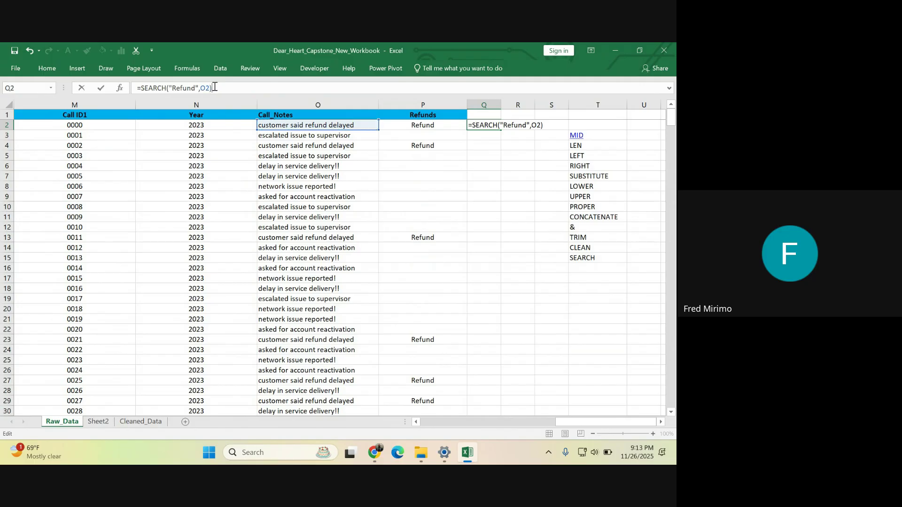
key("Return")
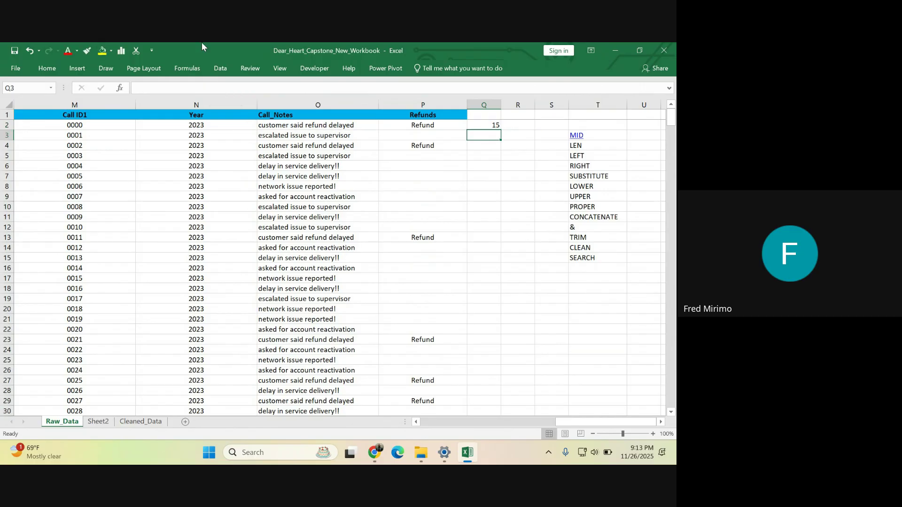
left_click(489, 125)
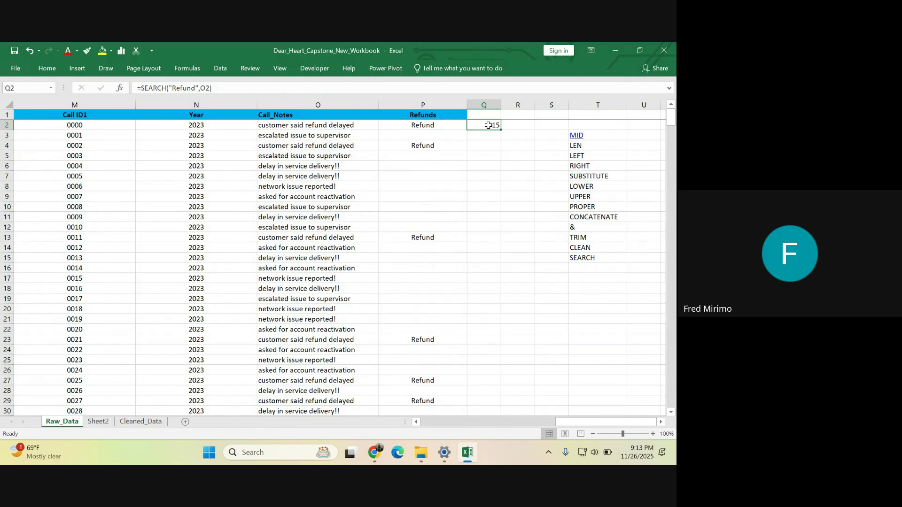
- Copy the words 'customer said' from the first call note into Q5
left_click(337, 123)
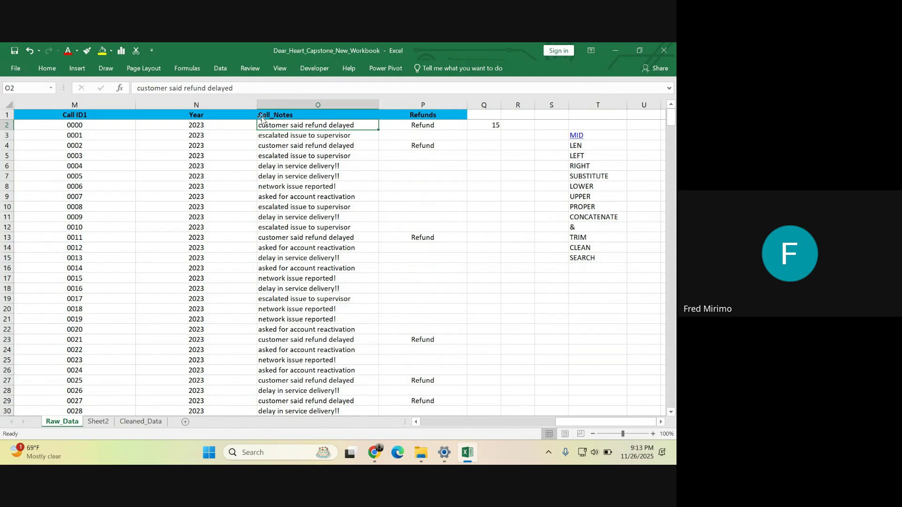
left_click_drag(183, 87, 137, 90)
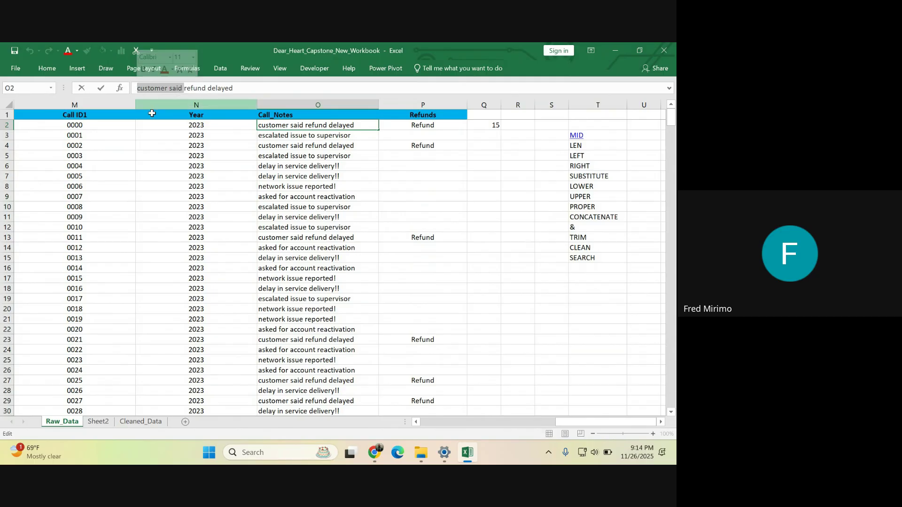
right_click(166, 92)
left_click(206, 112)
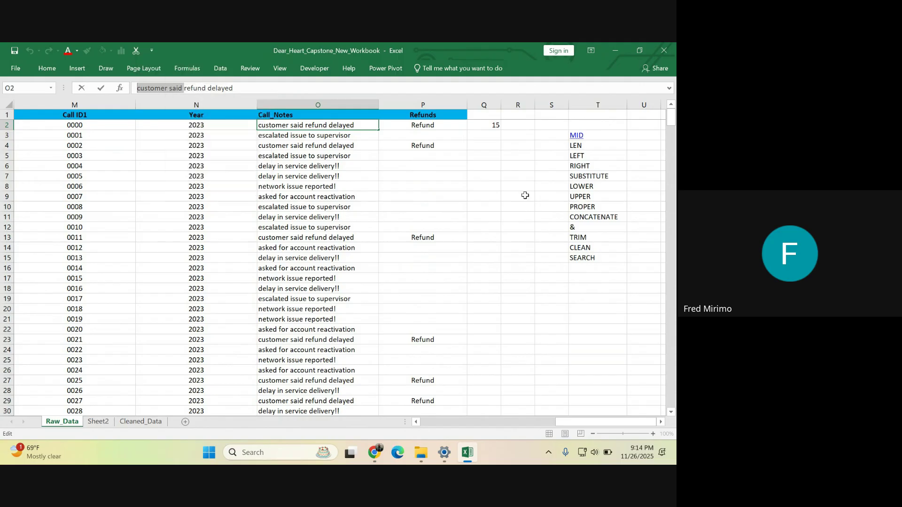
left_click(485, 159)
right_click(486, 159)
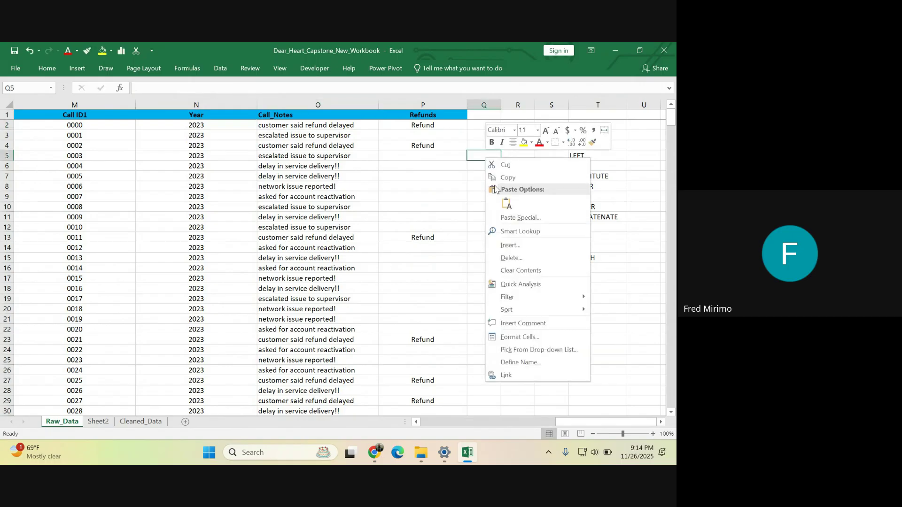
left_click(506, 203)
- Enter =LEN(Q5) in R5 to count its characters, giving 14
left_click(525, 155)
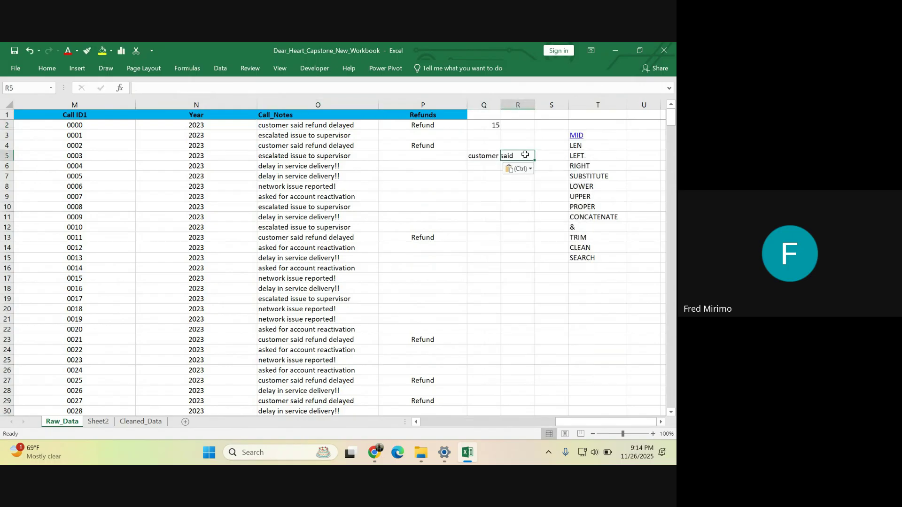
type("=len")
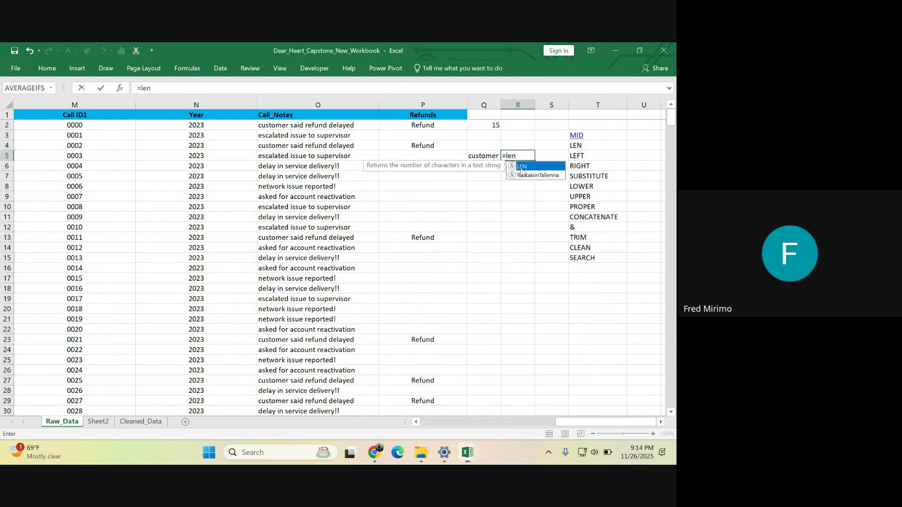
double_click(517, 175)
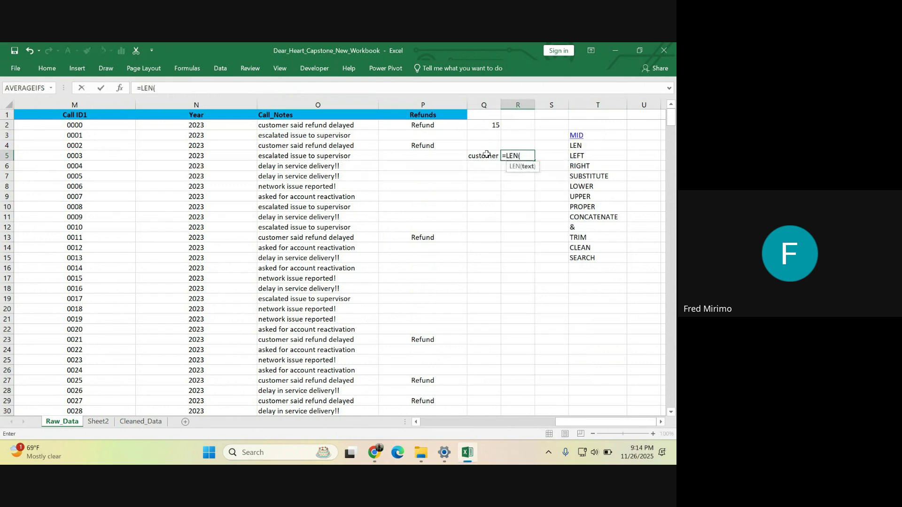
left_click(486, 154)
key("Return")
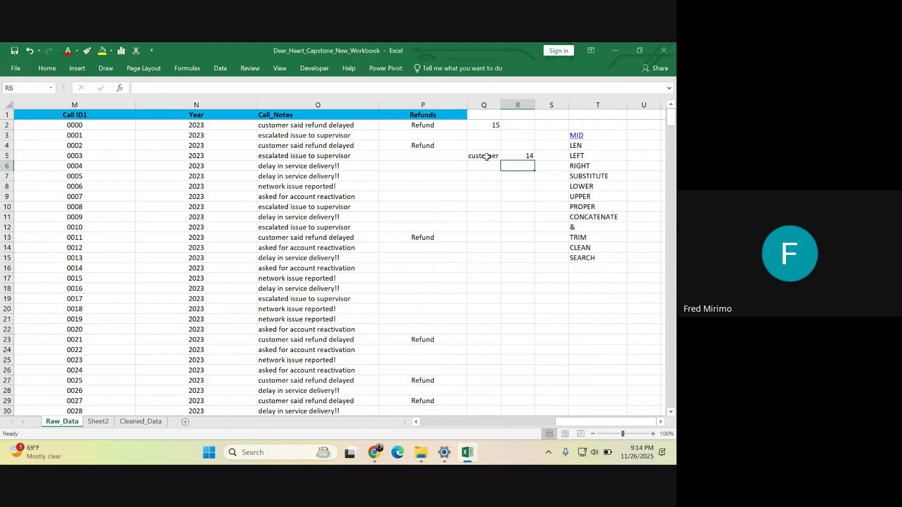
left_click(486, 156)
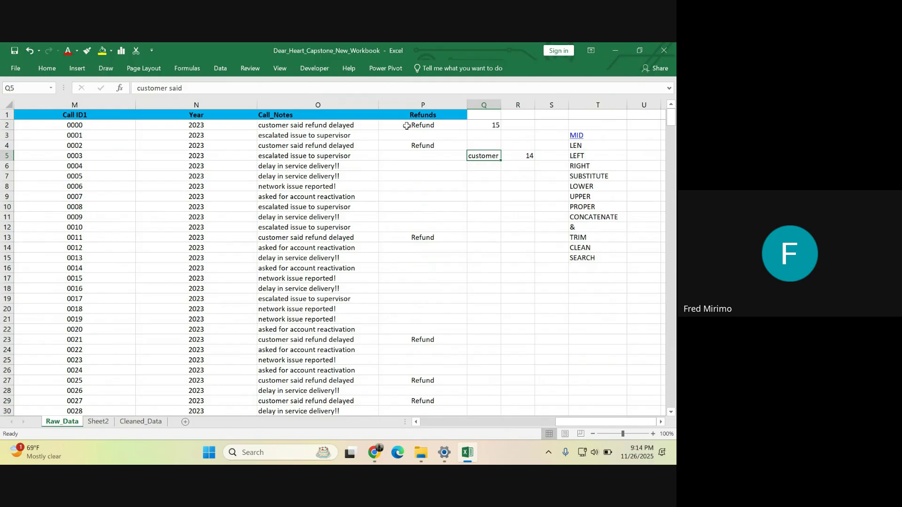
- Delete the LEN formula in R5 and the 'customer said' text in Q5
left_click(494, 127)
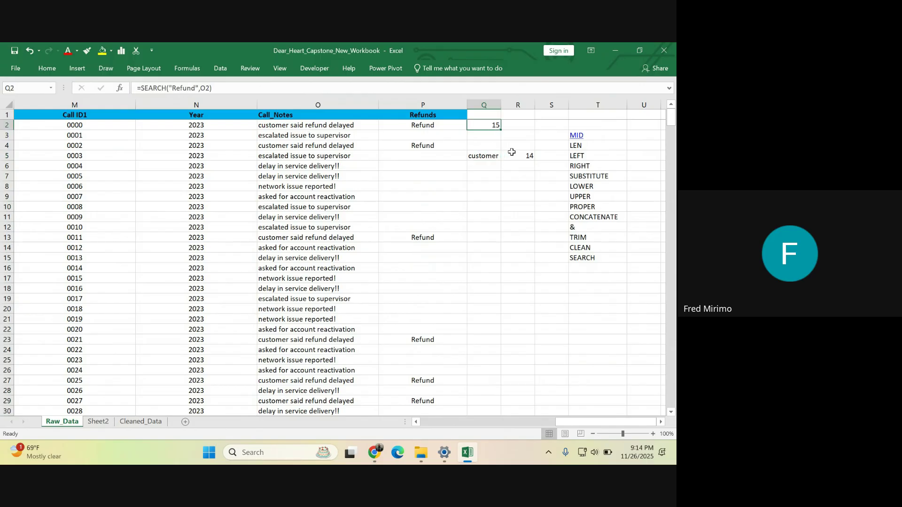
left_click(526, 156)
key("BackSpace")
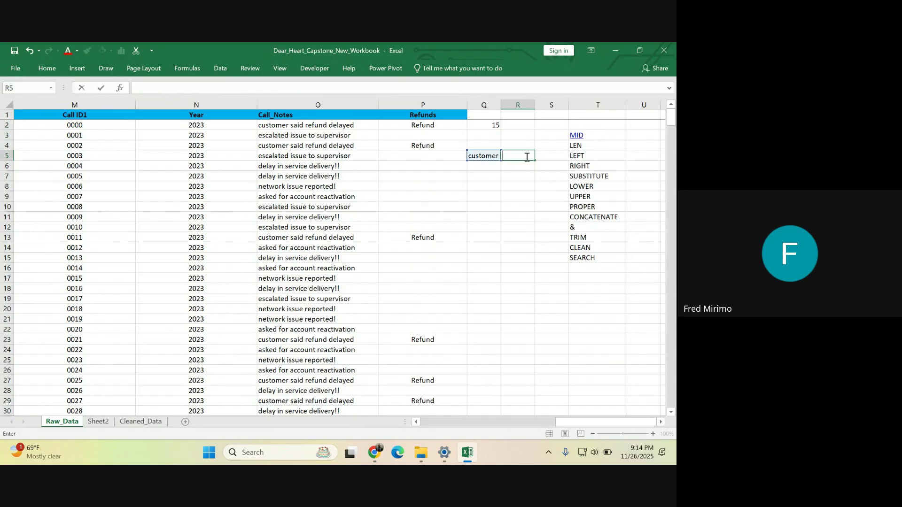
left_click(492, 189)
left_click(490, 154)
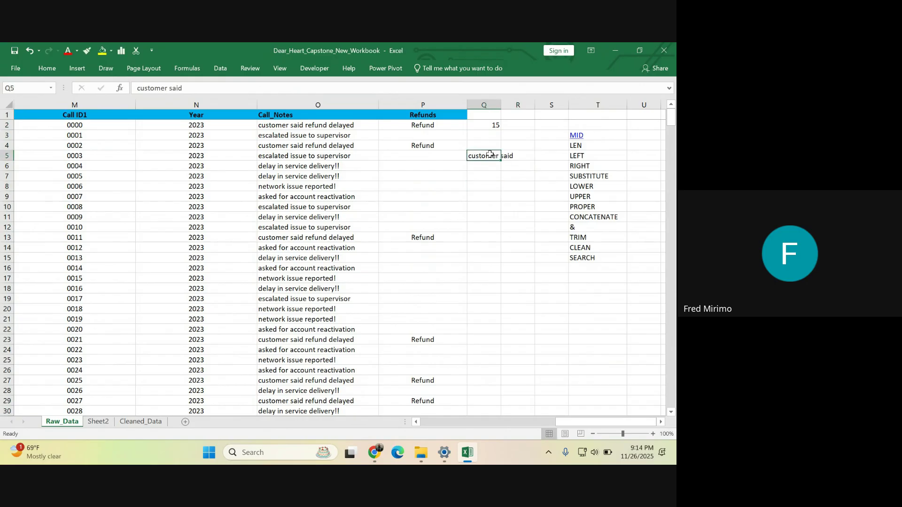
key("BackSpace")
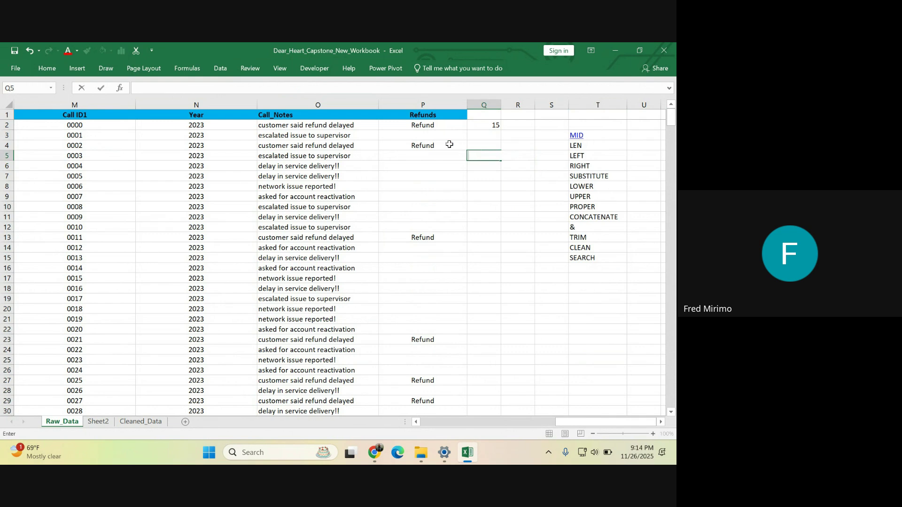
left_click(435, 125)
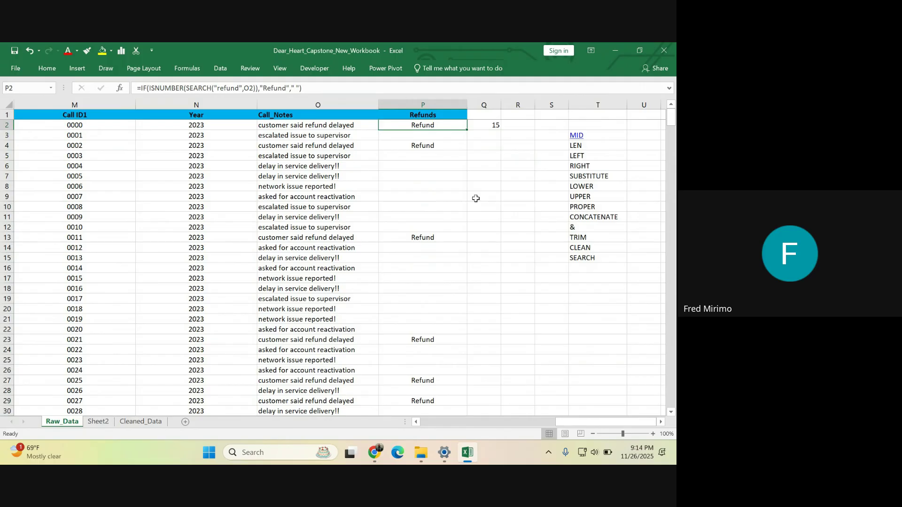
left_click(501, 167)
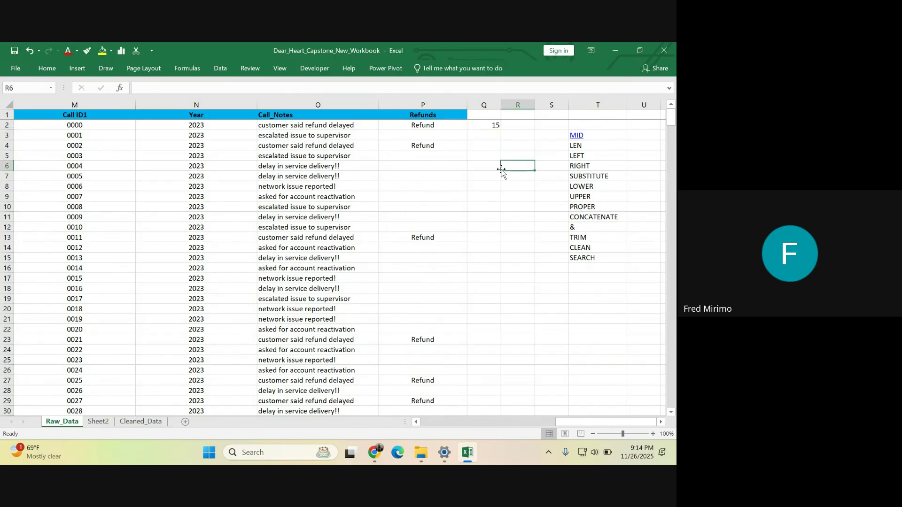
left_click(488, 126)
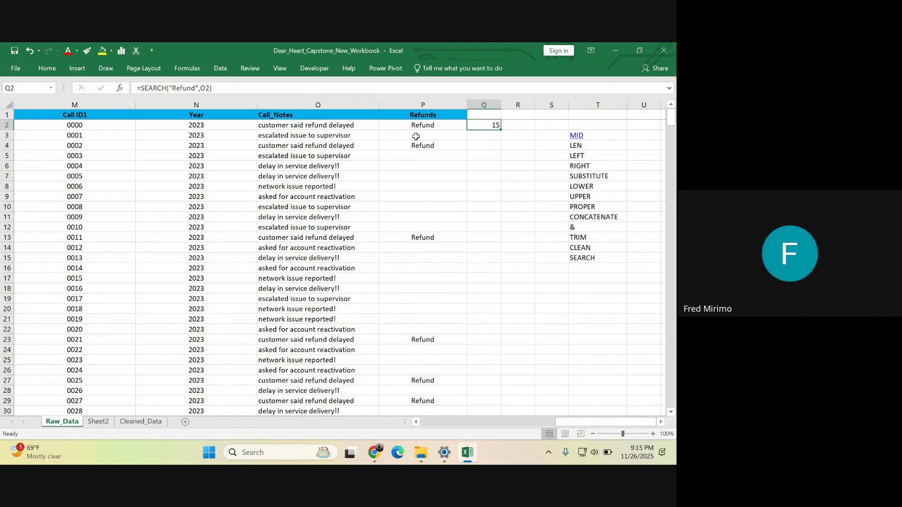
left_click(285, 106)
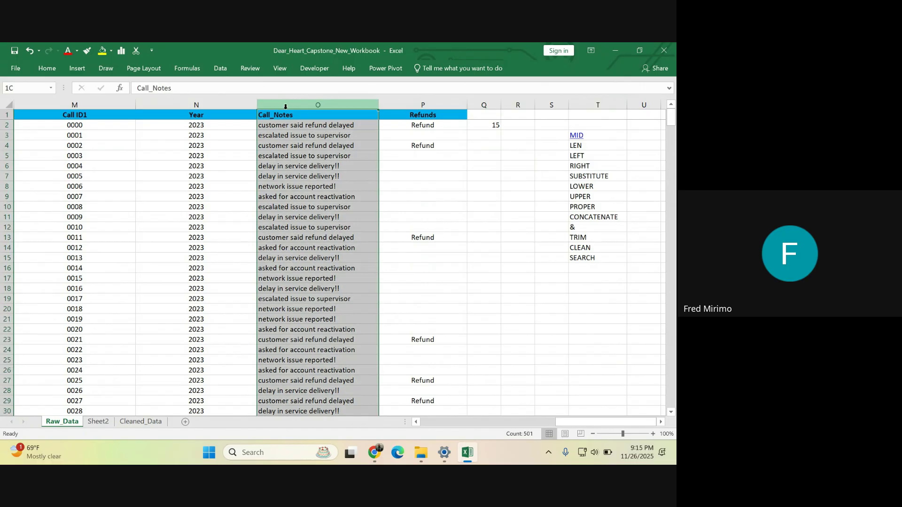
scroll(291, 198, "down", 20)
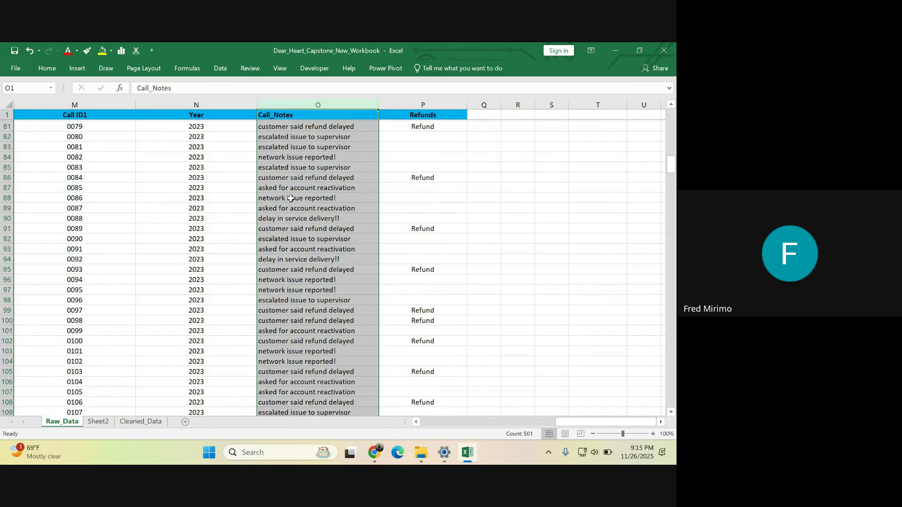
left_click_drag(670, 164, 673, 123)
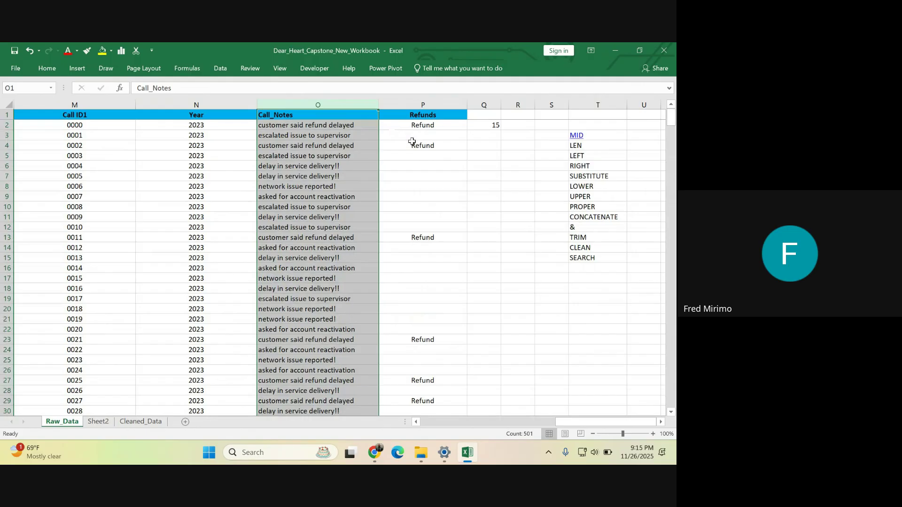
left_click(486, 126)
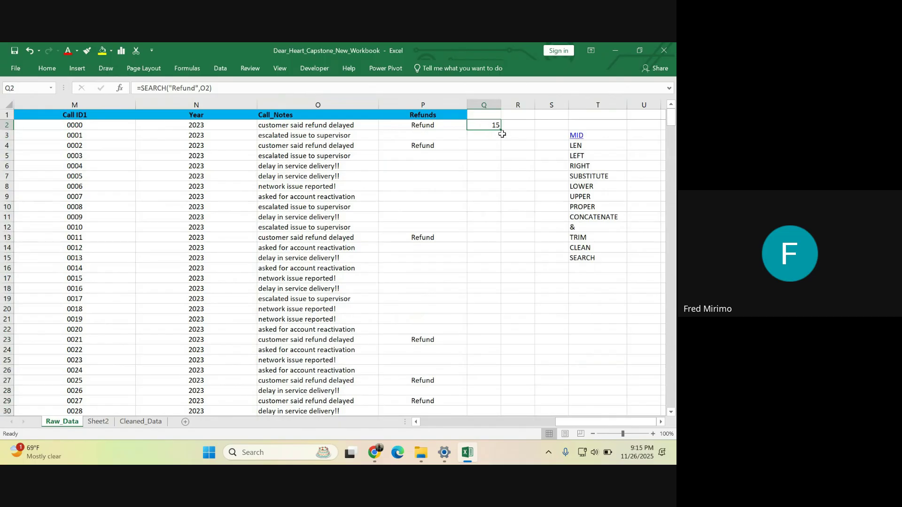
left_click(579, 268)
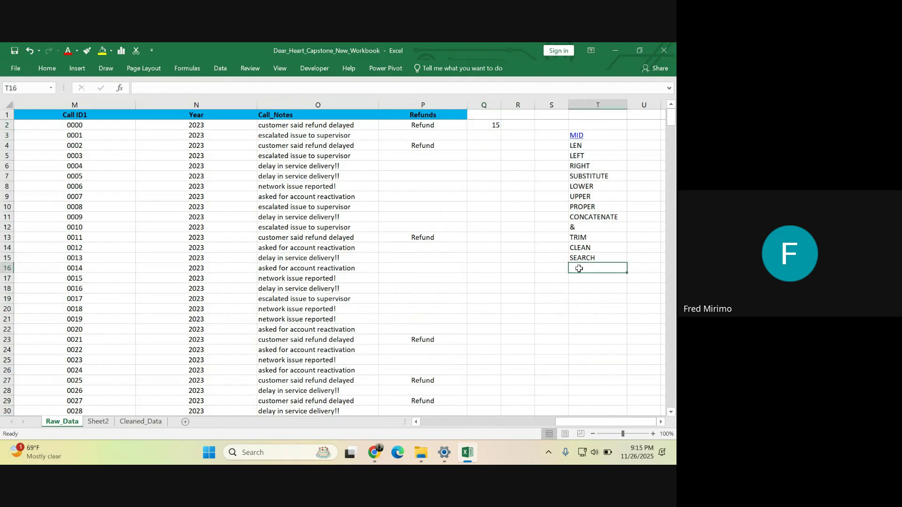
type("i")
- Enter the label IS NUMBER in T16, fixing the typo
key("BackSpace")
key("BackSpace")
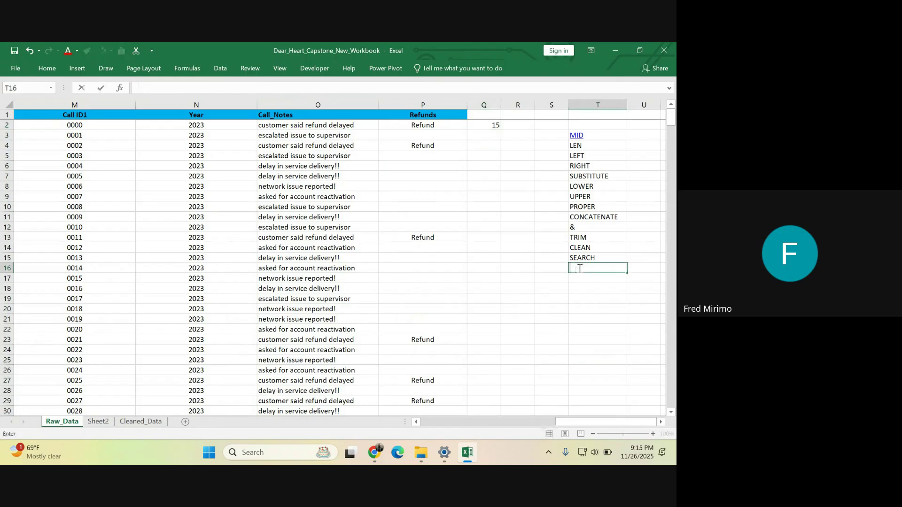
type("IS NUMBETR")
key("BackSpace")
key("BackSpace")
type("R")
key("Return")
- Remove the space so T16 reads ISNUMBER
left_click(591, 269)
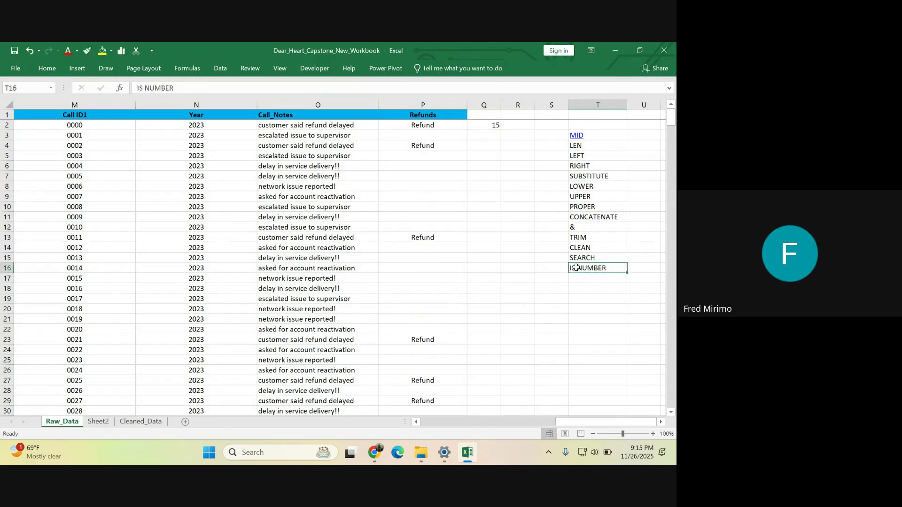
double_click(577, 268)
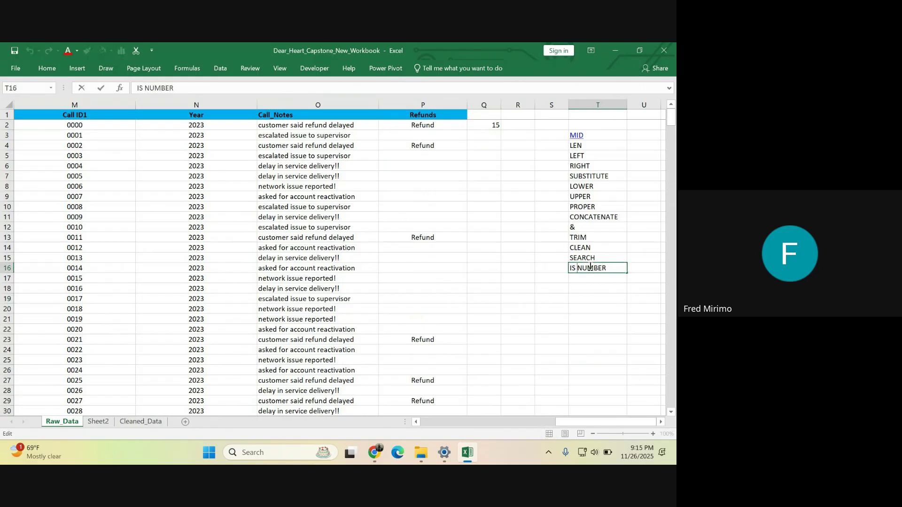
key("BackSpace")
left_click(597, 319)
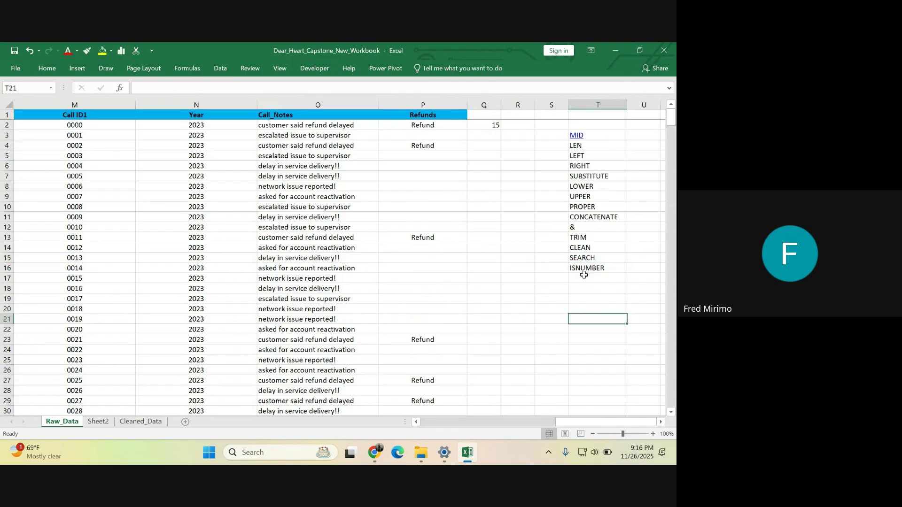
left_click(584, 267)
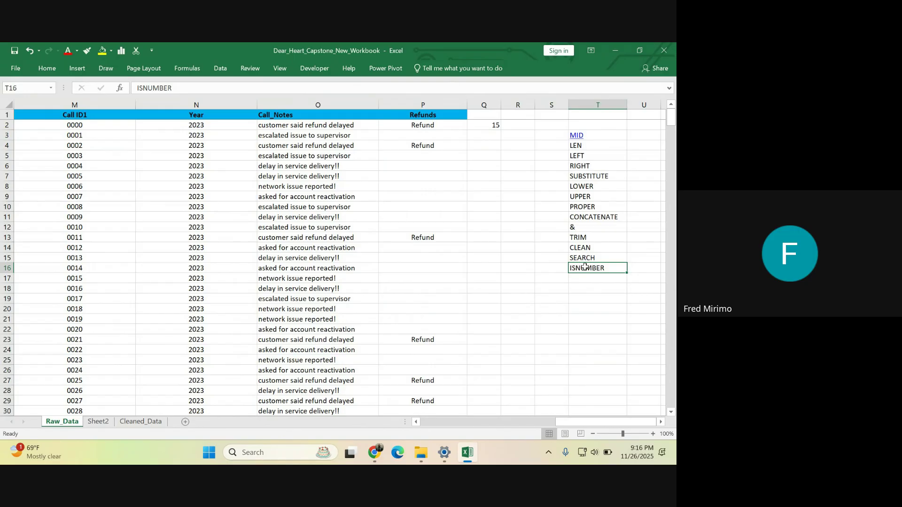
left_click(575, 308)
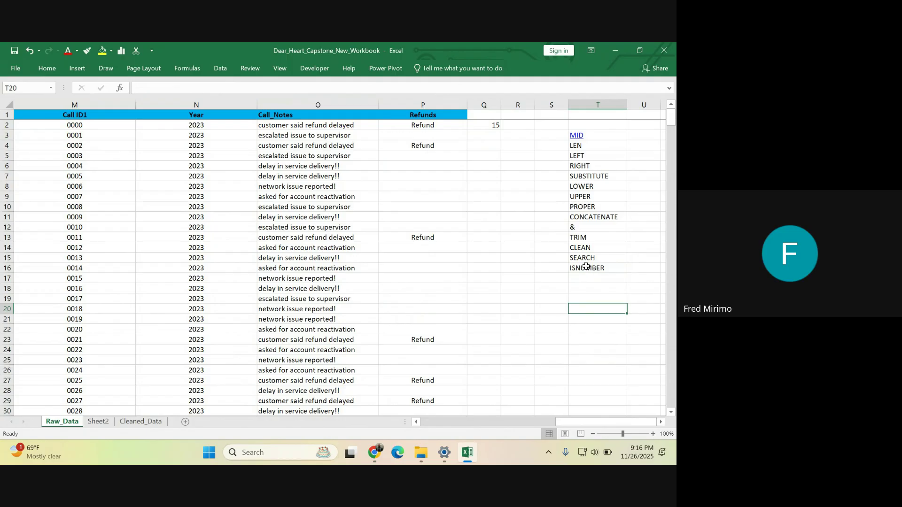
left_click(586, 266)
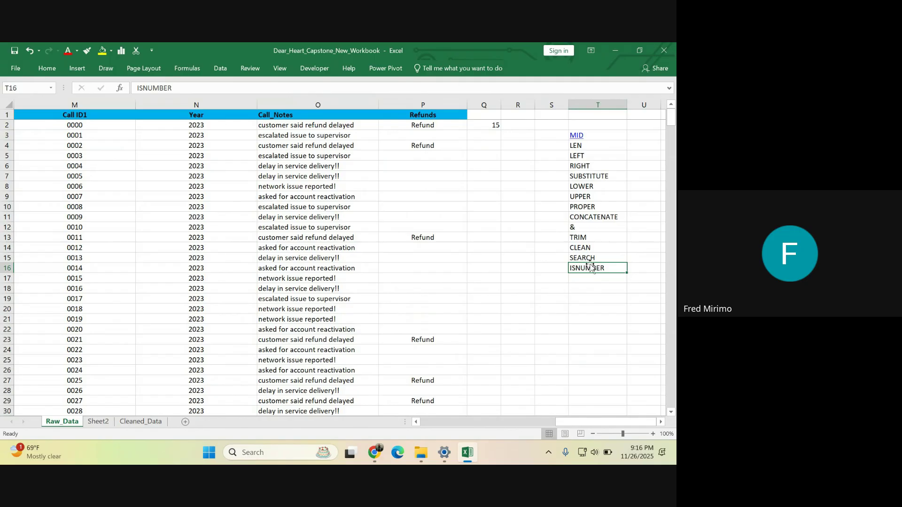
left_click(196, 196)
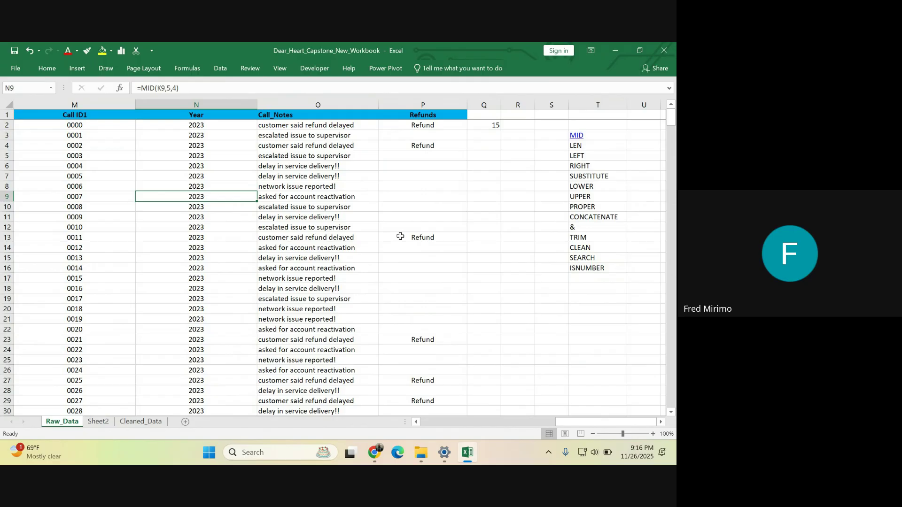
left_click(582, 277)
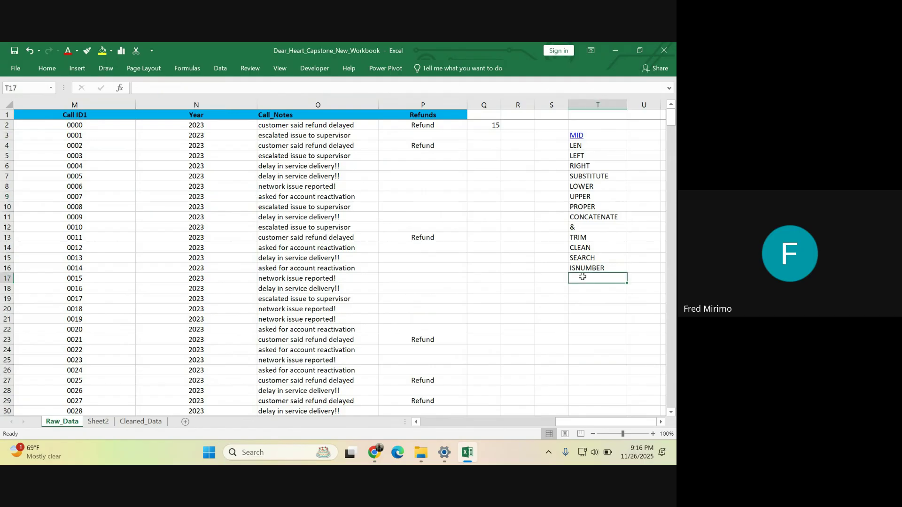
left_click(494, 259)
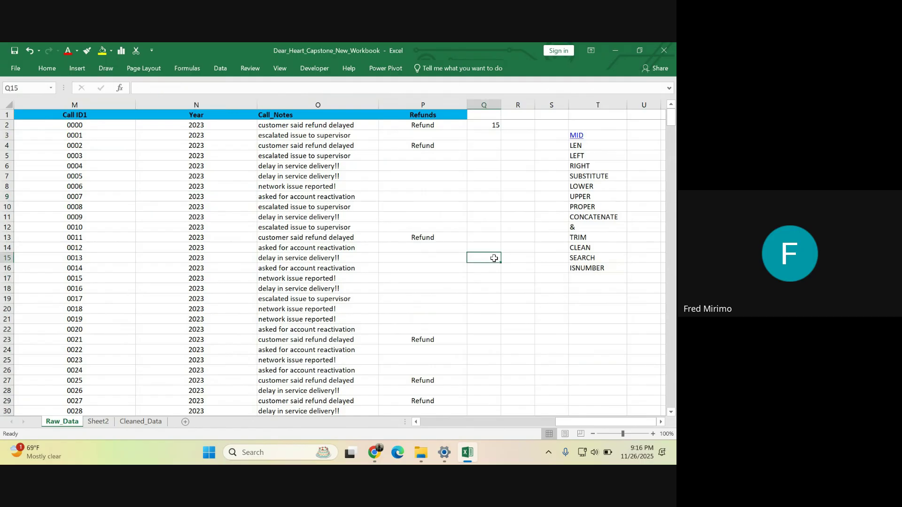
type("=IS")
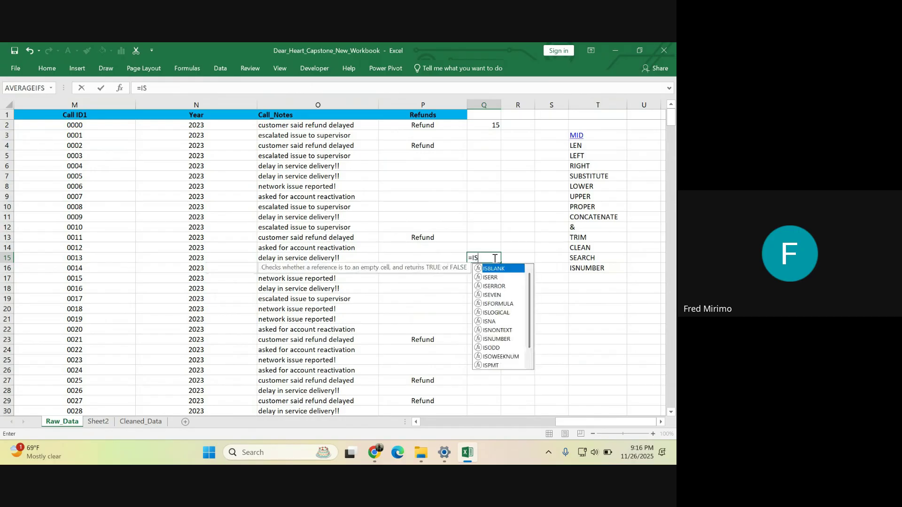
left_click(497, 339)
double_click(501, 339)
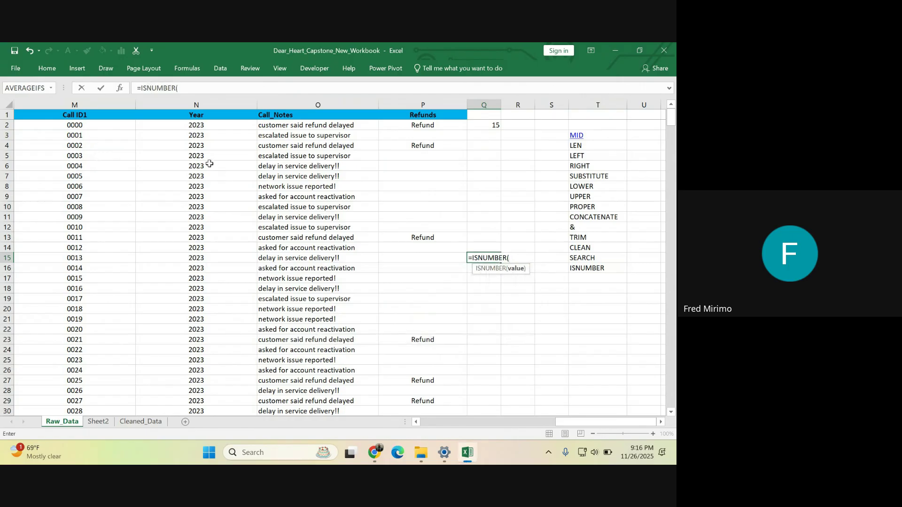
left_click(209, 164)
type(")")
key("Return")
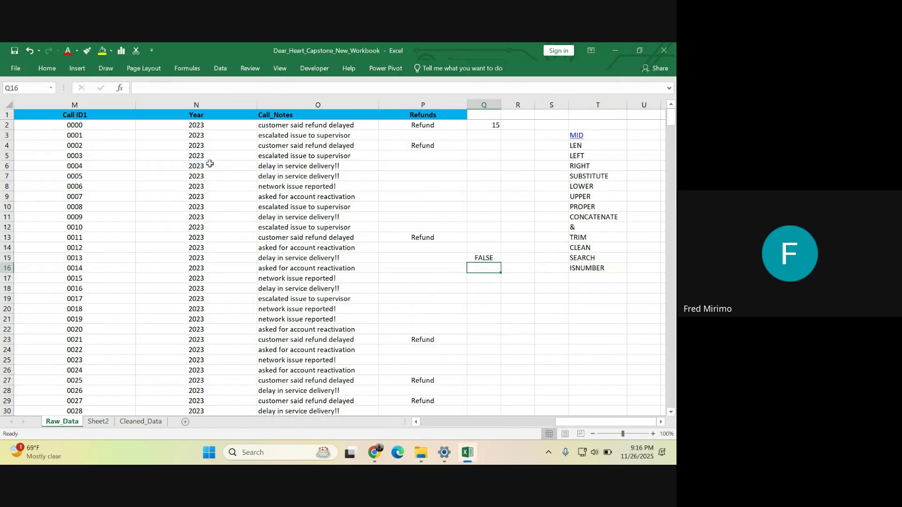
left_click(488, 259)
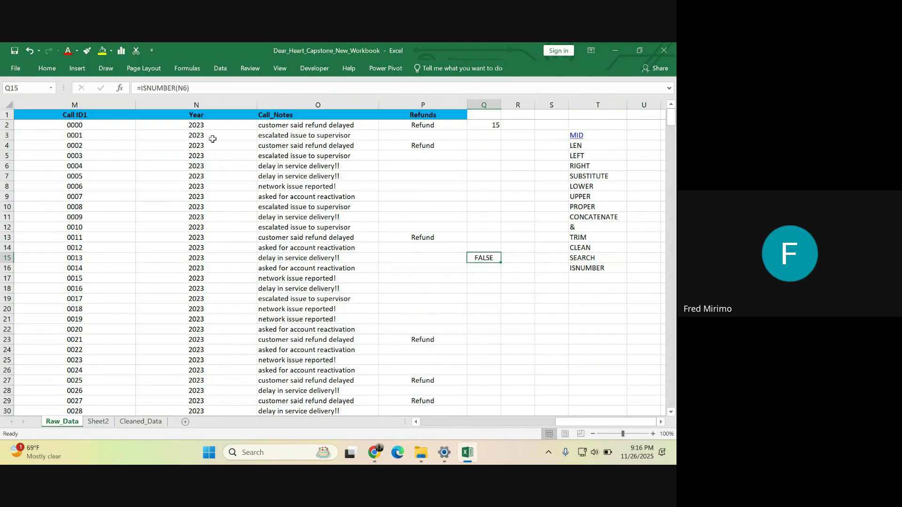
left_click_drag(204, 124, 193, 299)
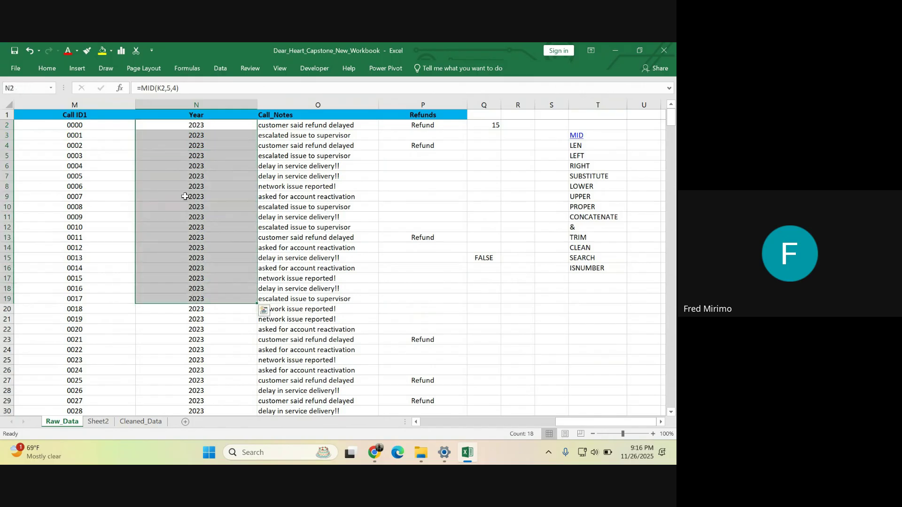
left_click(198, 123)
left_click(192, 200)
left_click(197, 259)
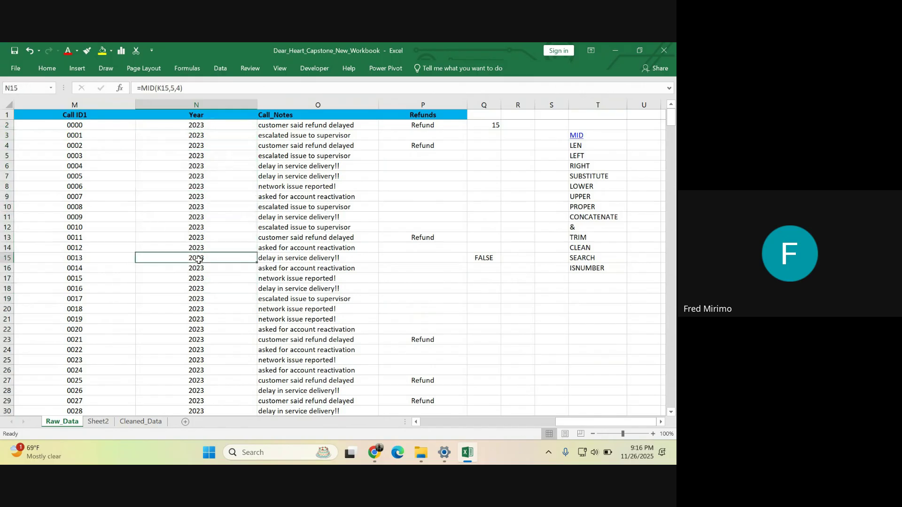
left_click(194, 185)
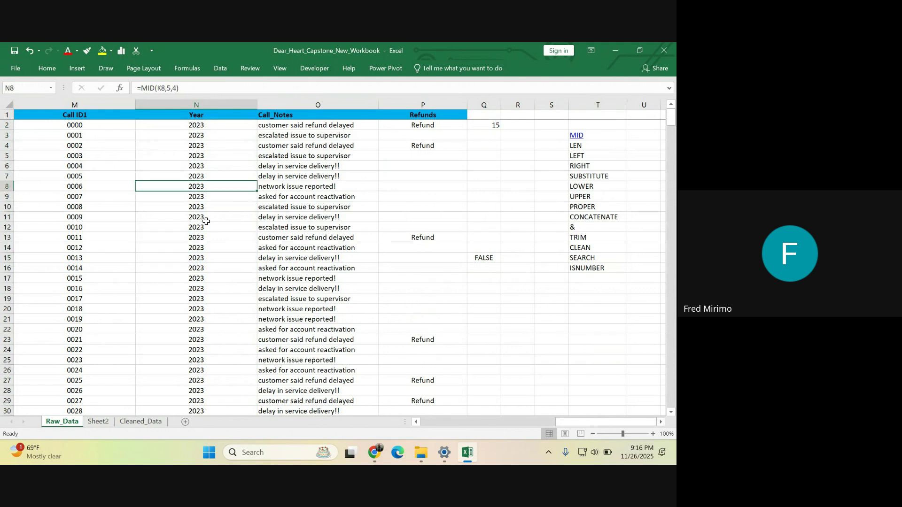
left_click(481, 259)
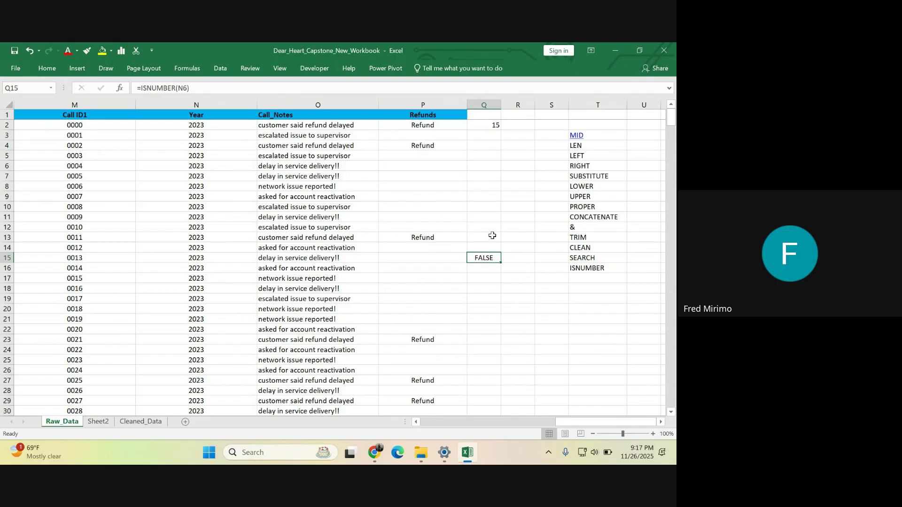
- Enter =ISNUMBER(Q2) in R2 to show TRUE for the SEARCH result in Q2
left_click(519, 126)
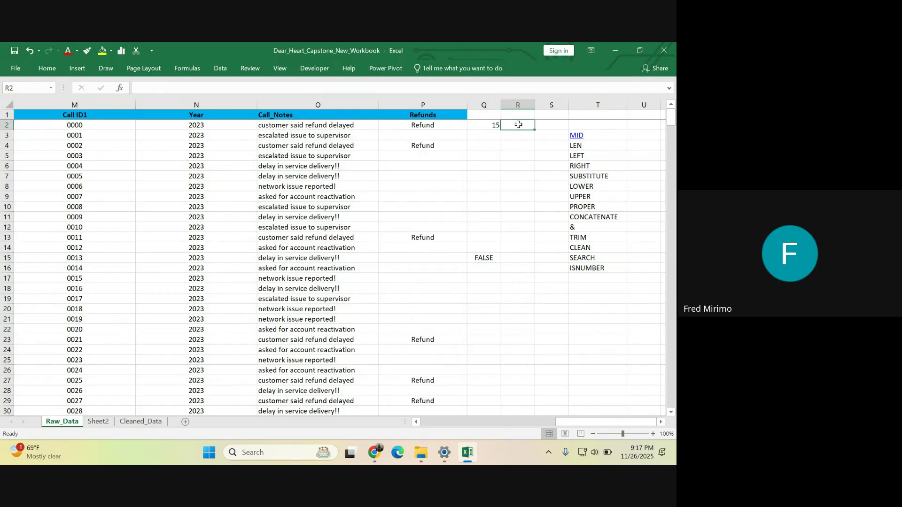
type("=")
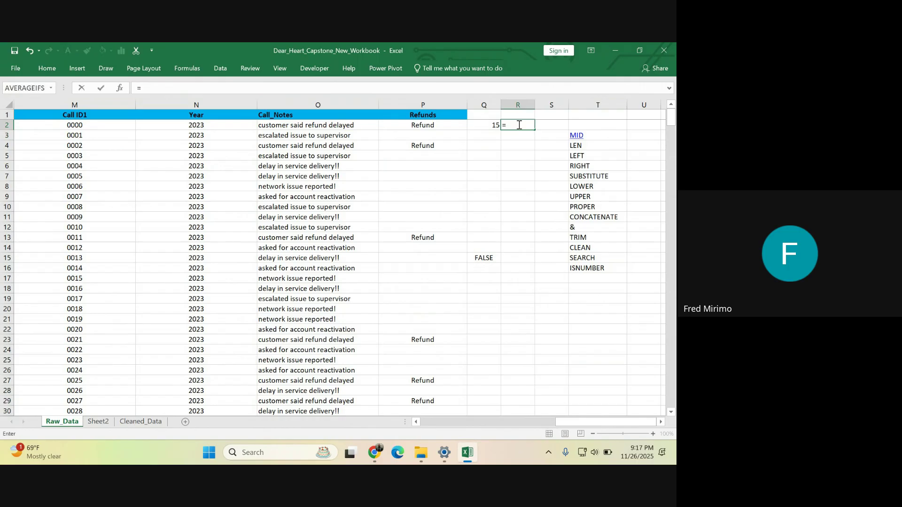
type("IS")
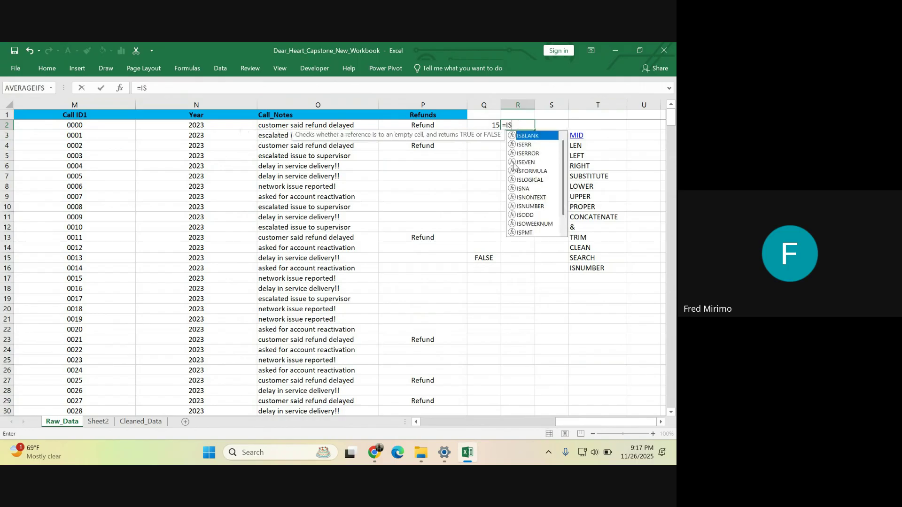
double_click(529, 205)
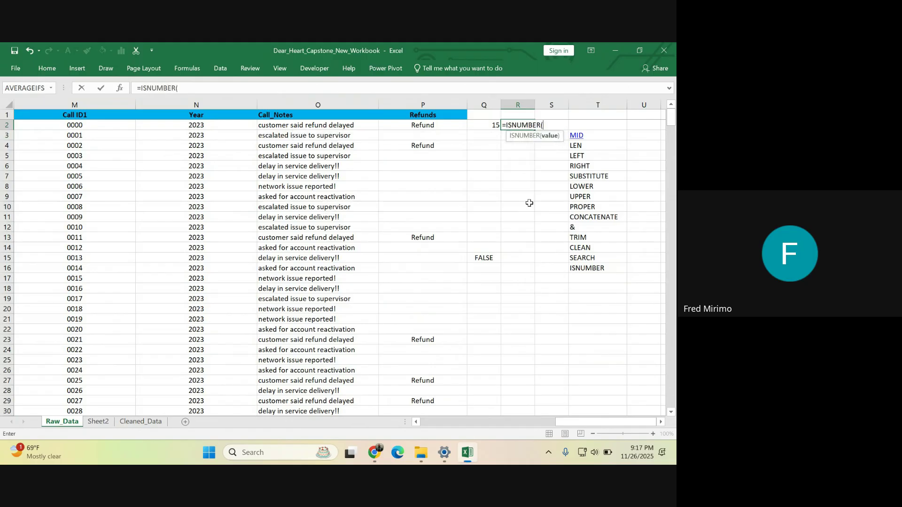
left_click(487, 124)
key("Return")
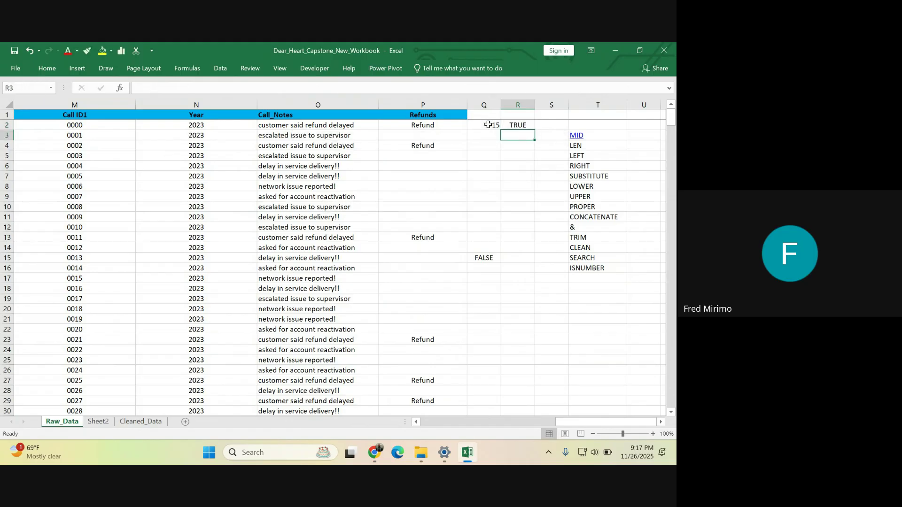
- Compare the formulas in Q2 and R2 with the earlier check in Q15
left_click(496, 122)
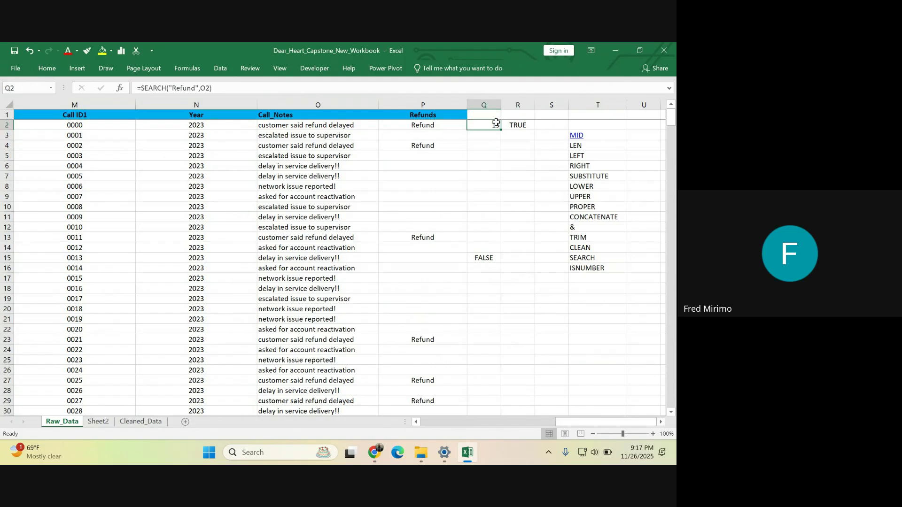
left_click(518, 125)
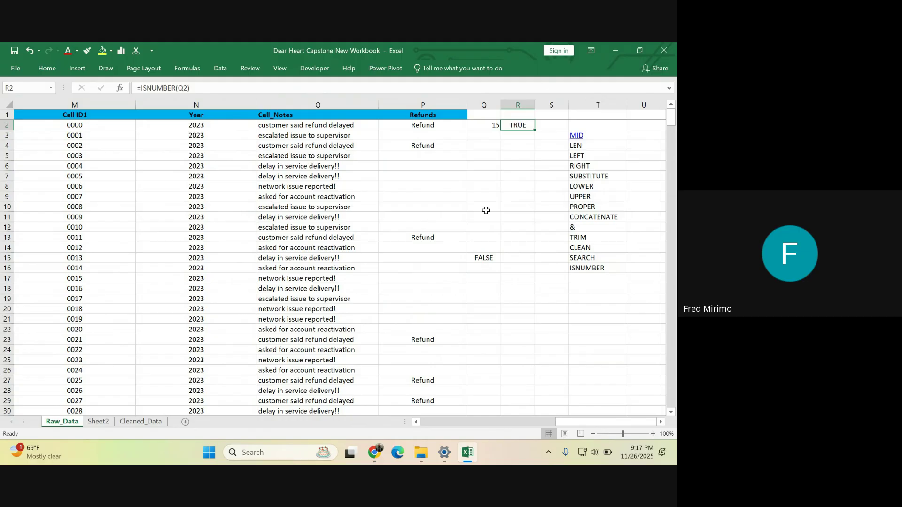
left_click(484, 257)
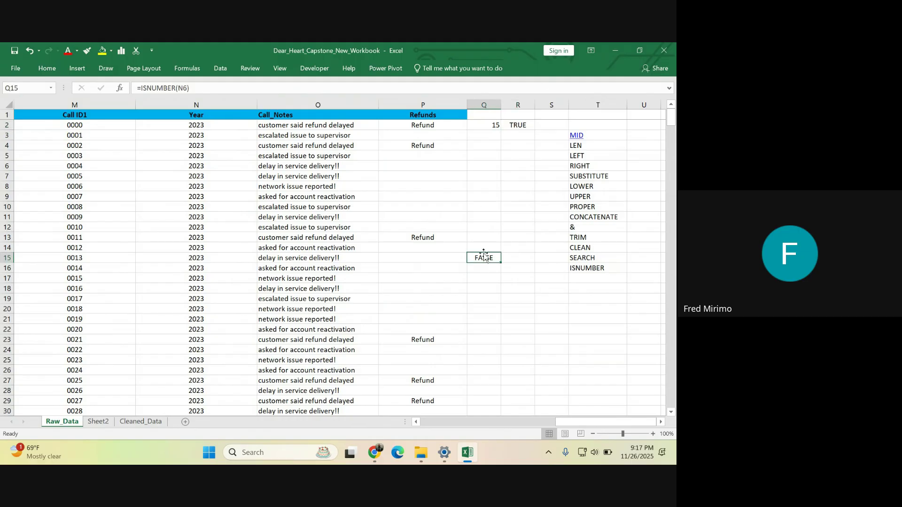
left_click(488, 124)
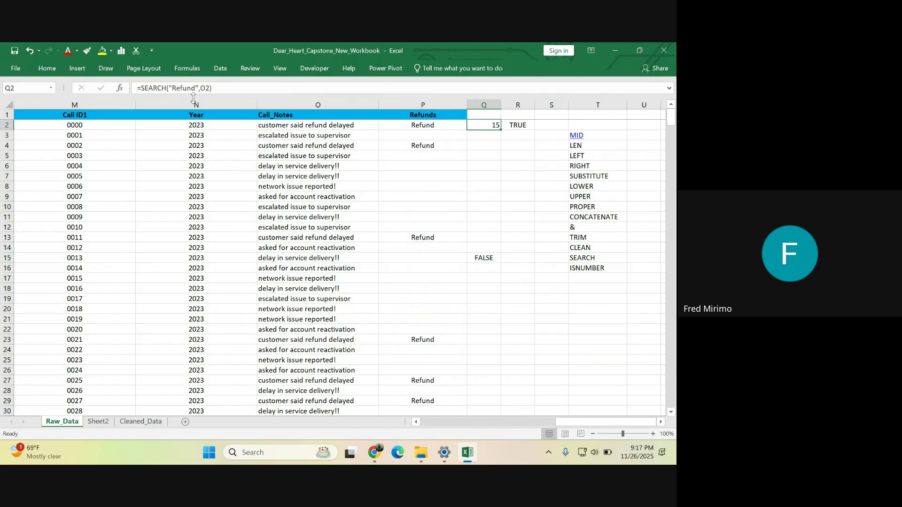
- Wrap Q2's formula as =ISNUMBER(SEARCH("Refund",O2)) so it returns TRUE directly
left_click(141, 89)
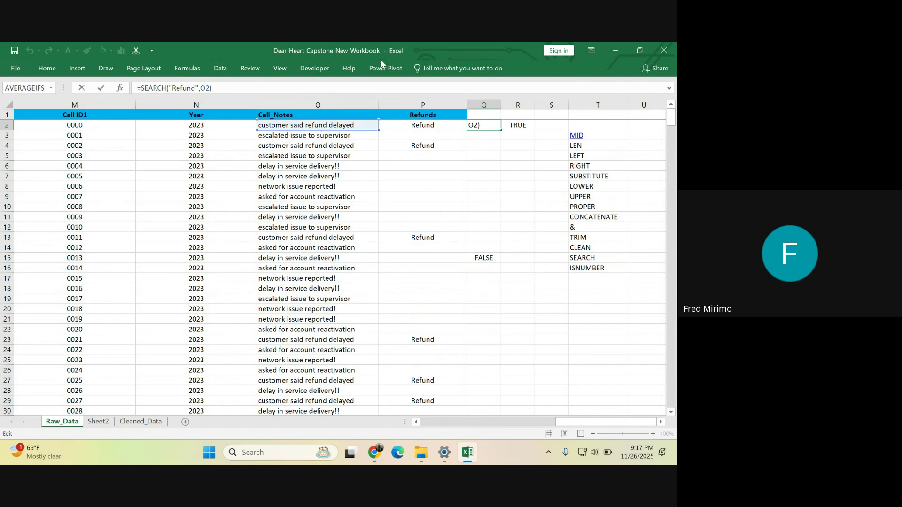
type("IS")
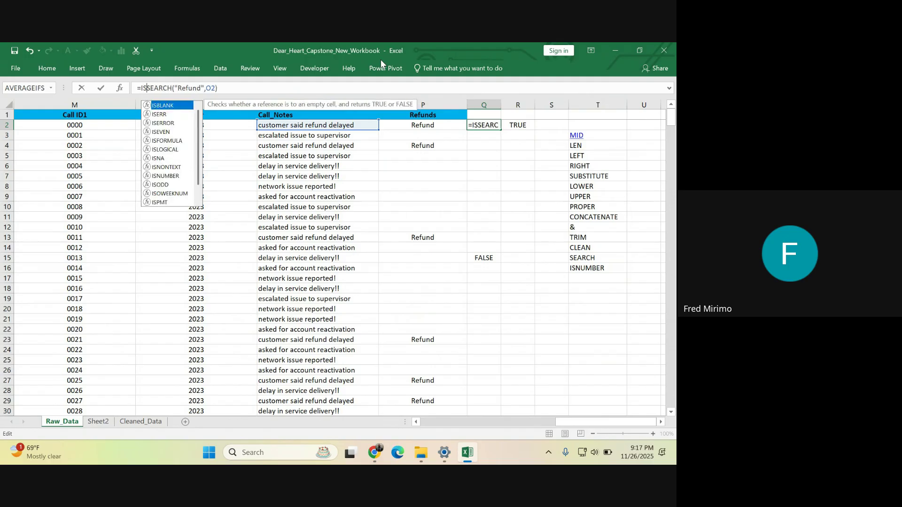
left_click(175, 177)
double_click(172, 176)
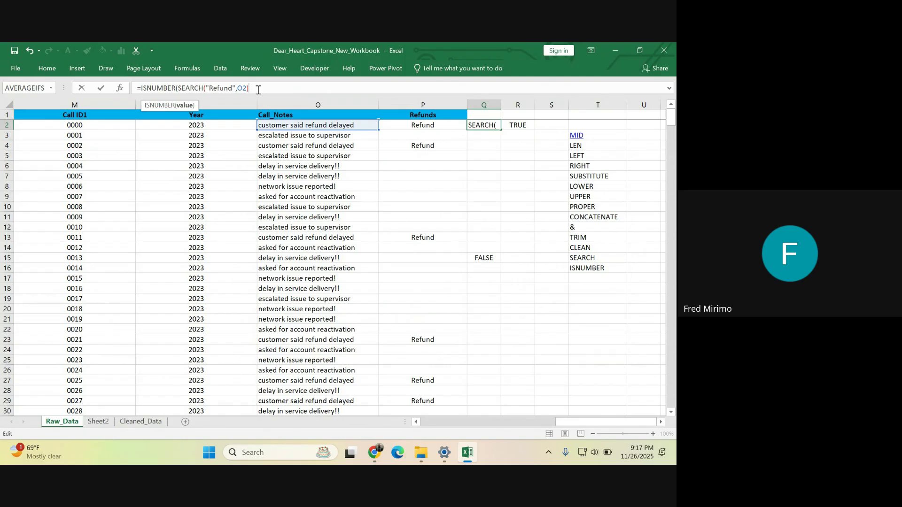
type(")")
key("Return")
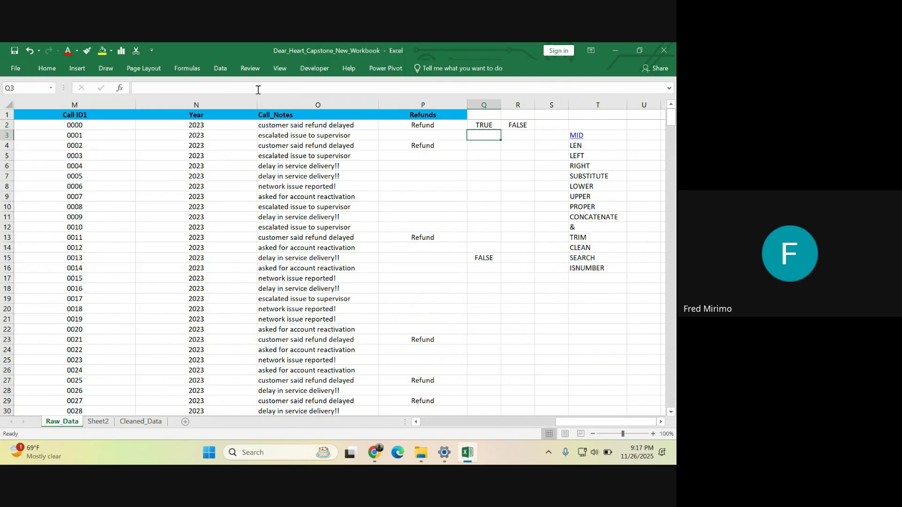
left_click(483, 123)
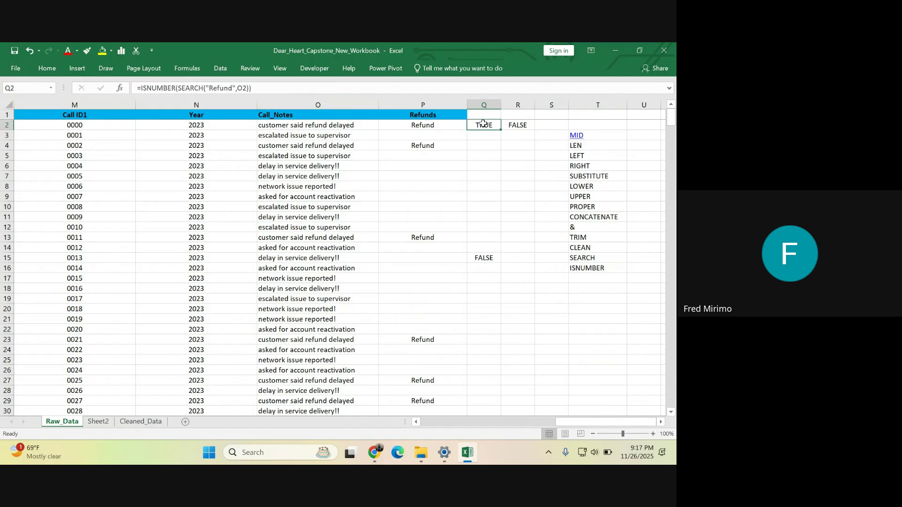
- Clear the now redundant ISNUMBER check from R2
left_click(518, 124)
double_click(521, 124)
key("BackSpace")
key("BackSpace")
key("BackSpace")
key("BackSpace")
key("BackSpace")
key("BackSpace")
key("BackSpace")
key("BackSpace")
key("BackSpace")
key("BackSpace")
key("BackSpace")
key("BackSpace")
key("BackSpace")
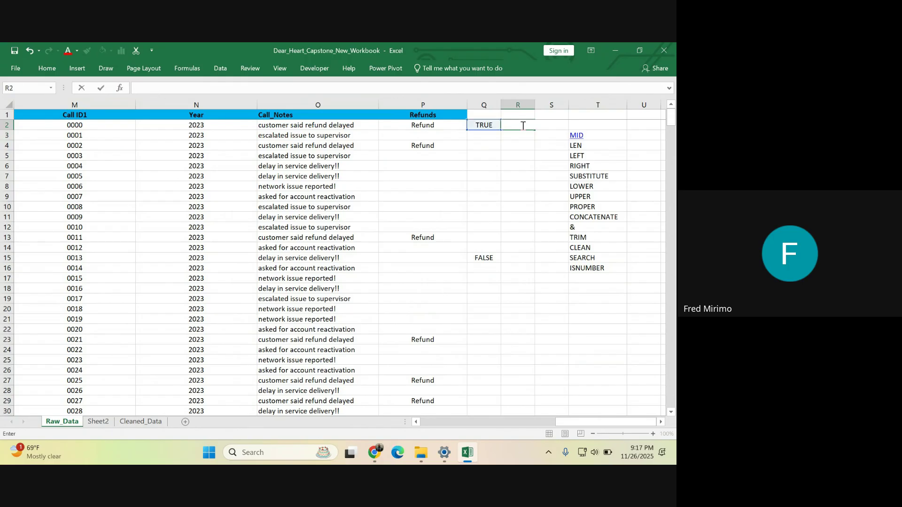
left_click(483, 227)
- Highlight the SEARCH and ISNUMBER parts of Q2's formula to review them
left_click(479, 124)
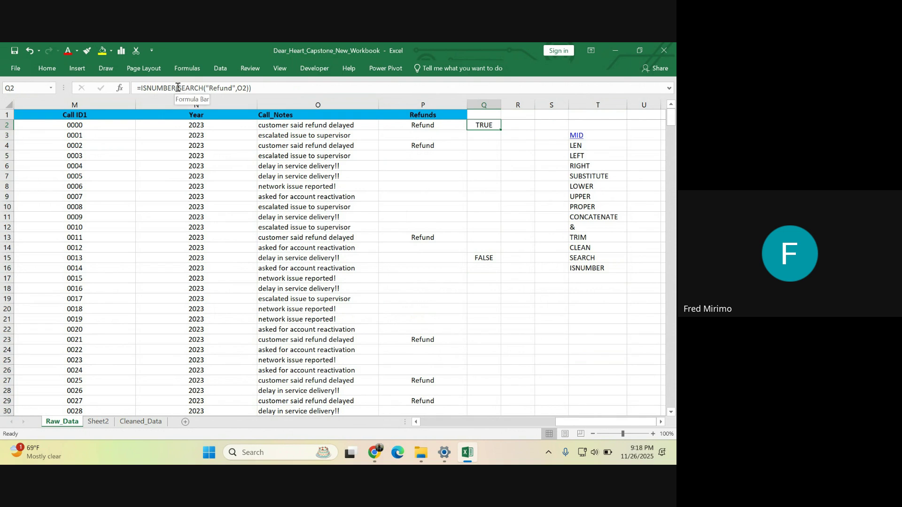
left_click_drag(178, 88, 248, 90)
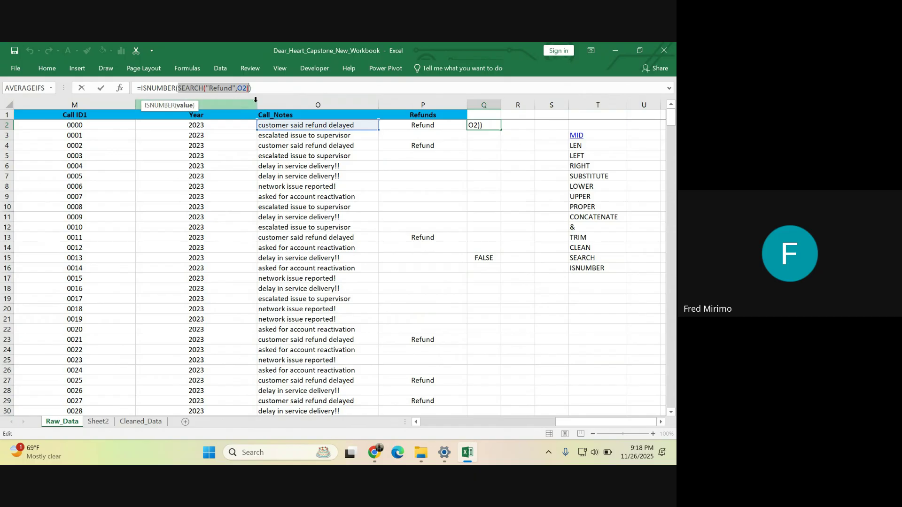
left_click(257, 88)
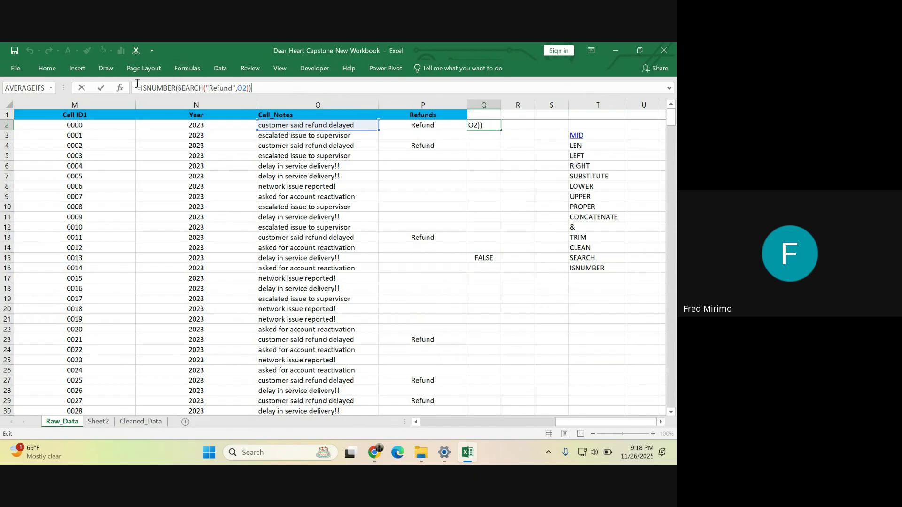
left_click_drag(143, 88, 256, 85)
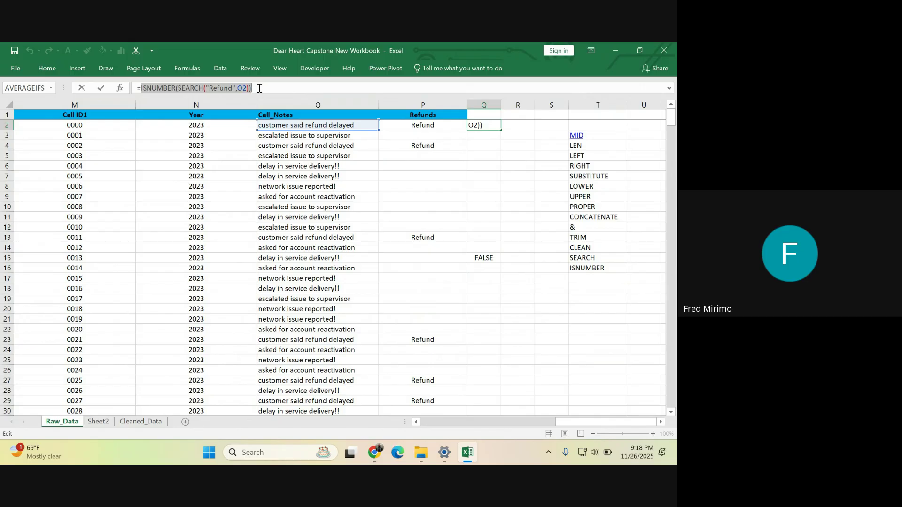
left_click(259, 88)
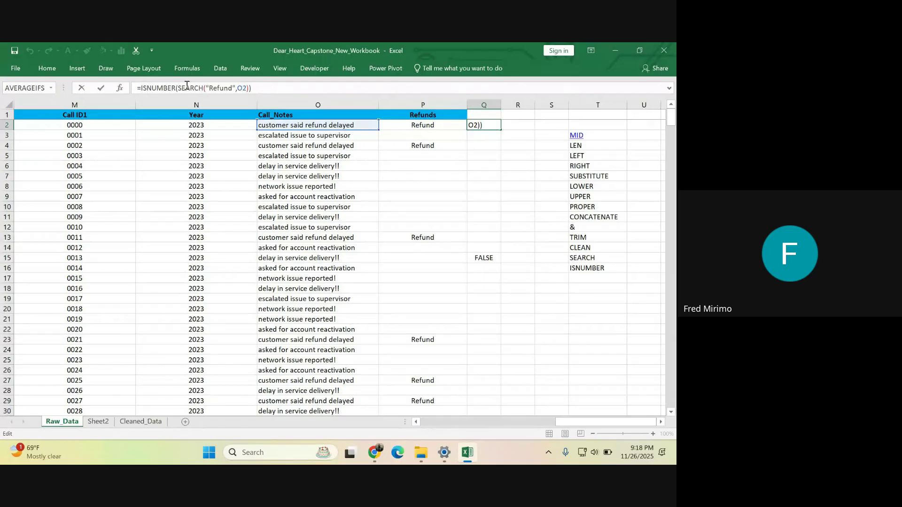
- Turn Q2 into =IF(ISNUMBER(SEARCH("Refund",O2)),"Refund"," ") and check it against the O2 note
type("I")
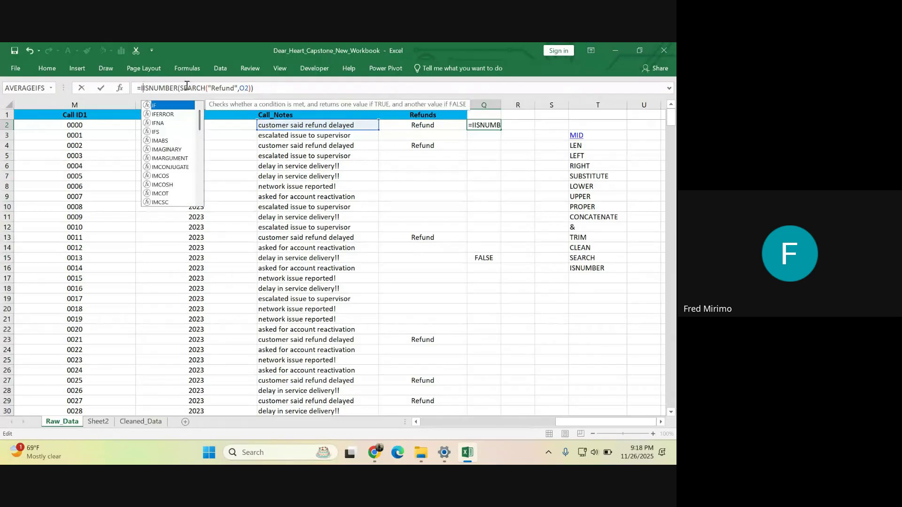
double_click(159, 106)
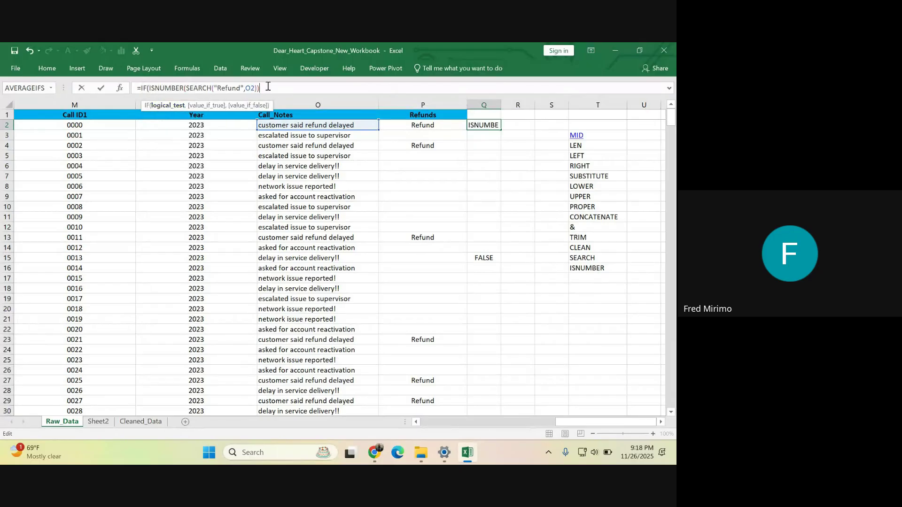
type(",")
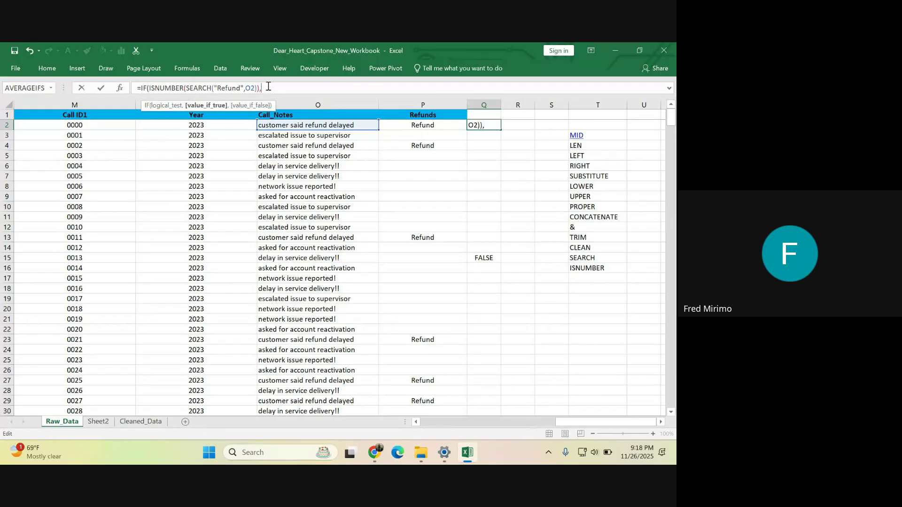
type("\"rEr")
key("BackSpace")
type("R")
type("efund")
type("\"Refund")
type(",")
type("\"Refund\",")
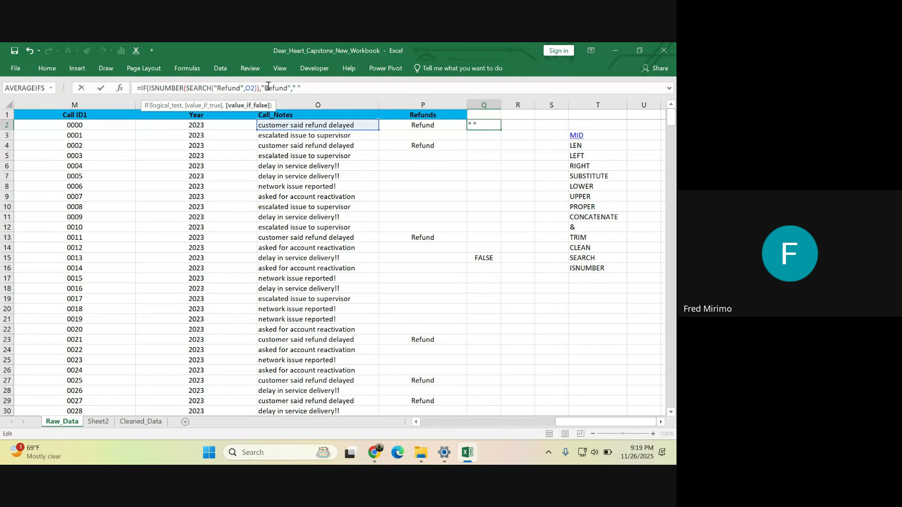
type(" \")")
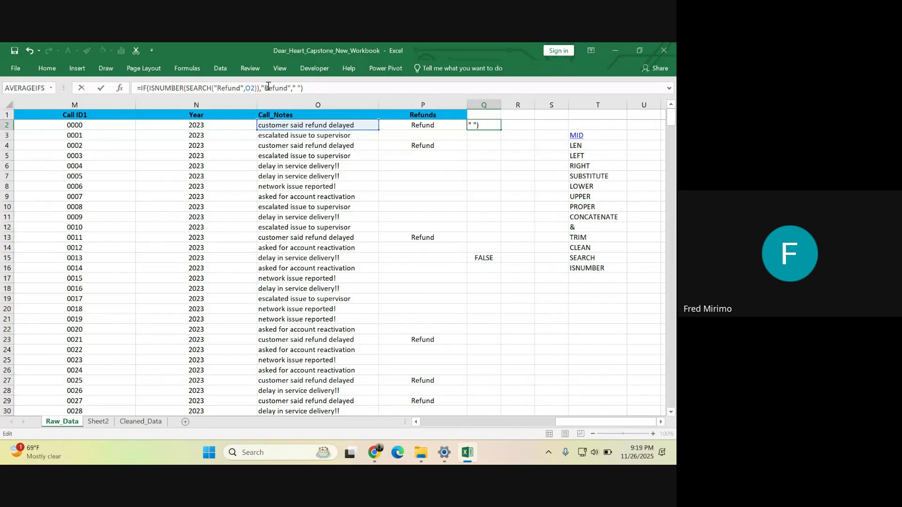
key("Return")
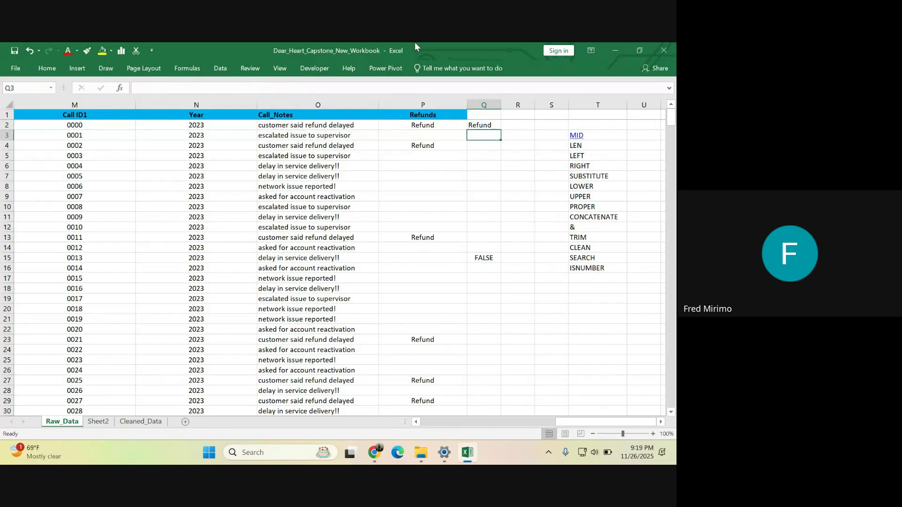
left_click(280, 125)
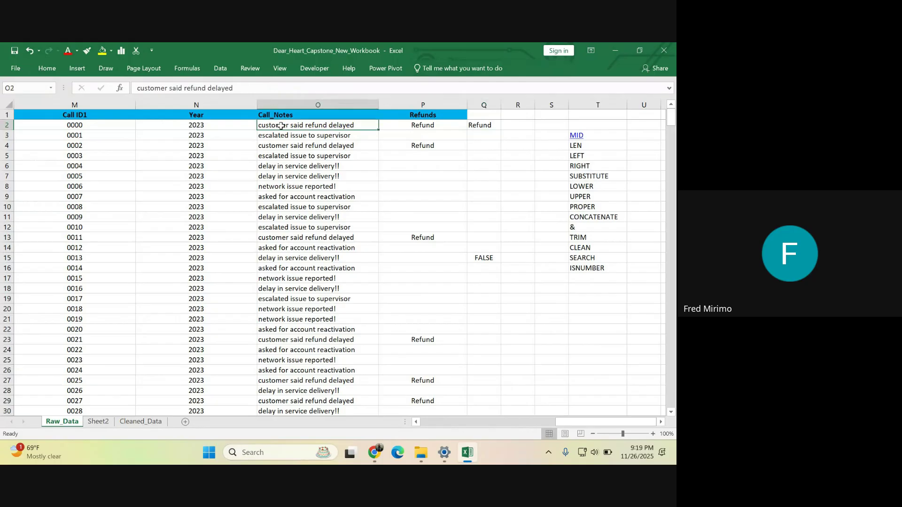
left_click(479, 126)
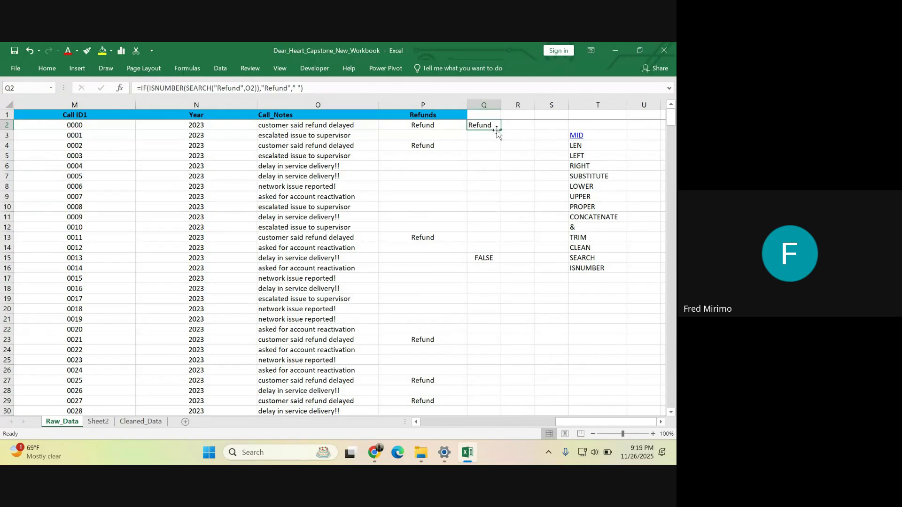
- Copy Q2's IF refund formula down through row 501, then select column Q
double_click(500, 130)
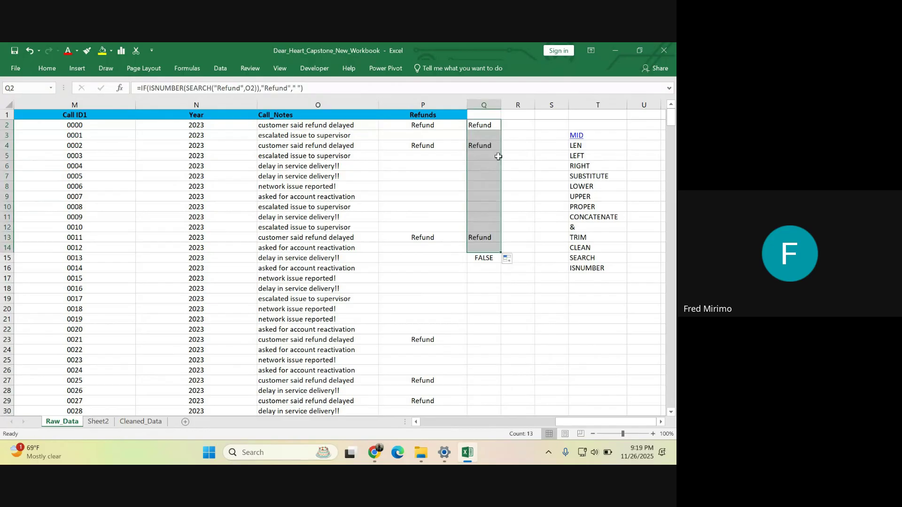
left_click_drag(501, 253, 500, 408)
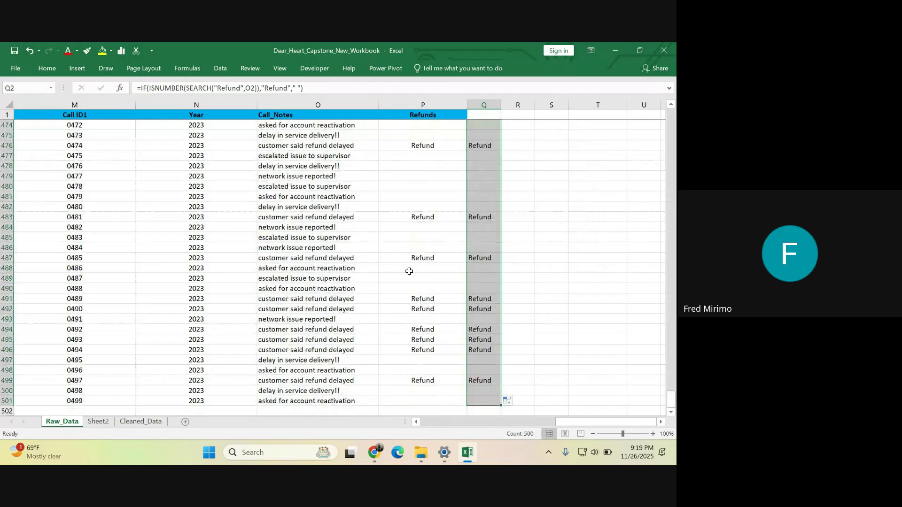
scroll(485, 151, "up", 7)
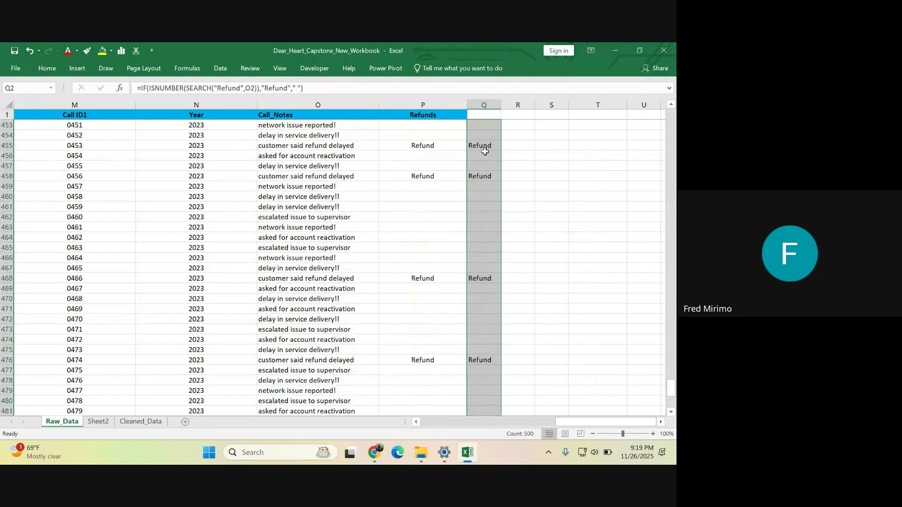
scroll(485, 152, "up", 17)
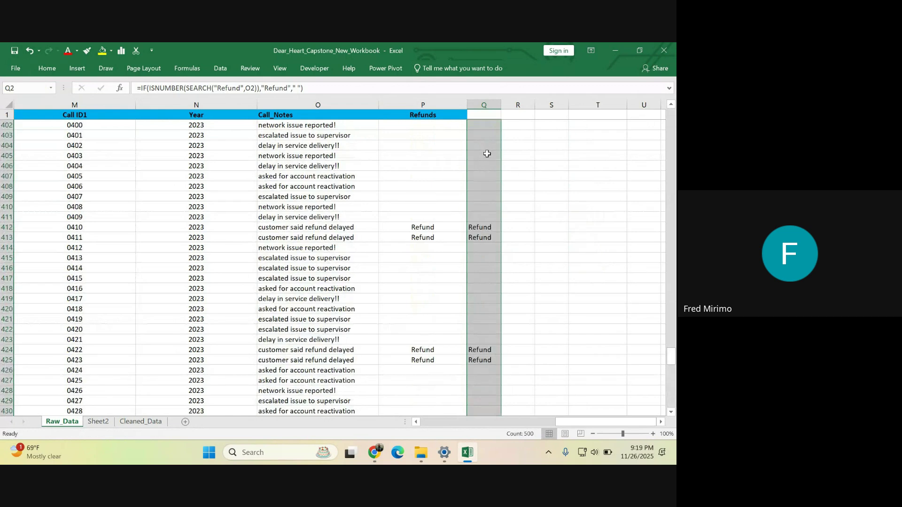
scroll(487, 153, "up", 20)
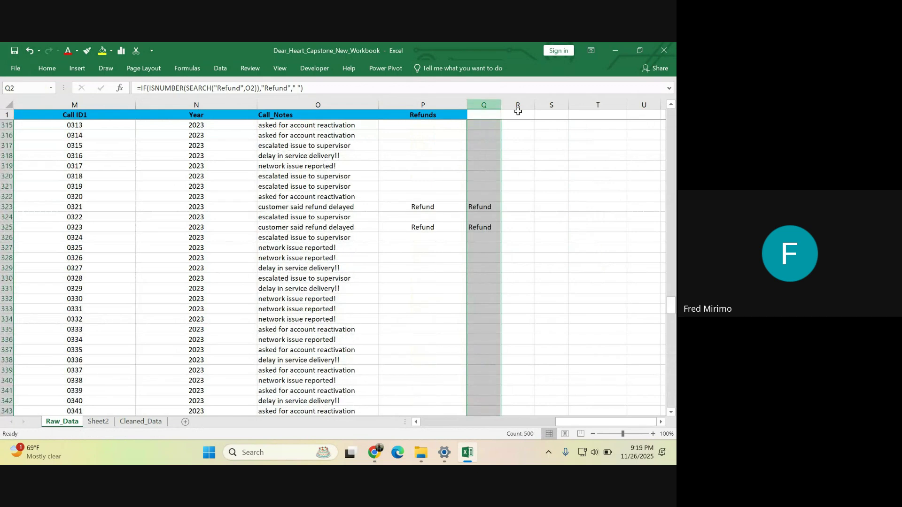
left_click_drag(670, 305, 633, 44)
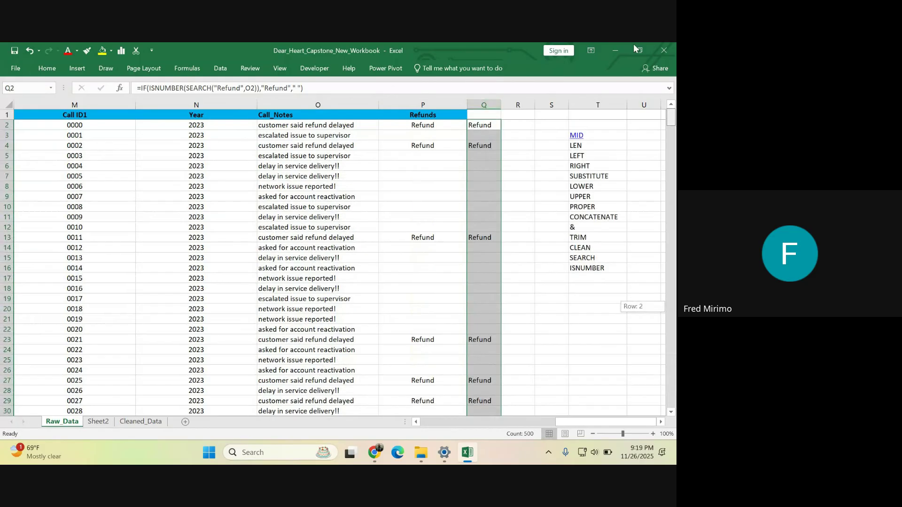
left_click(483, 104)
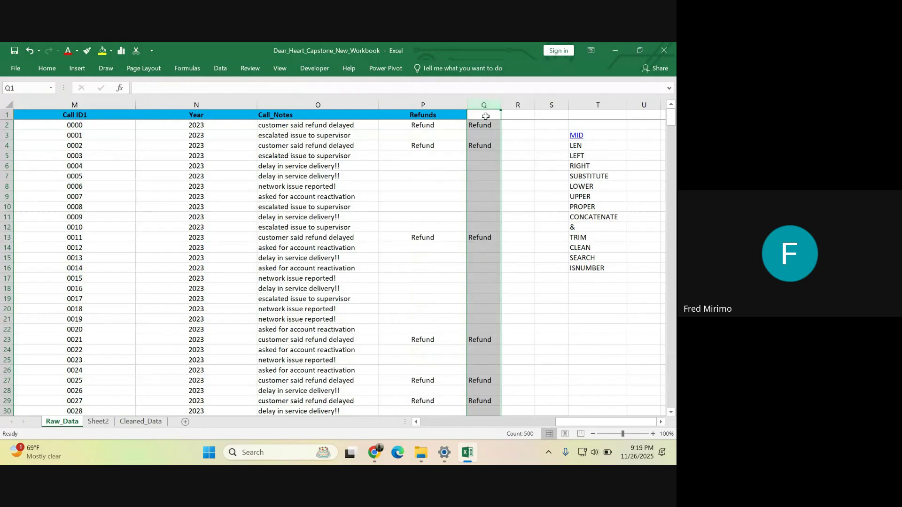
left_click(485, 116)
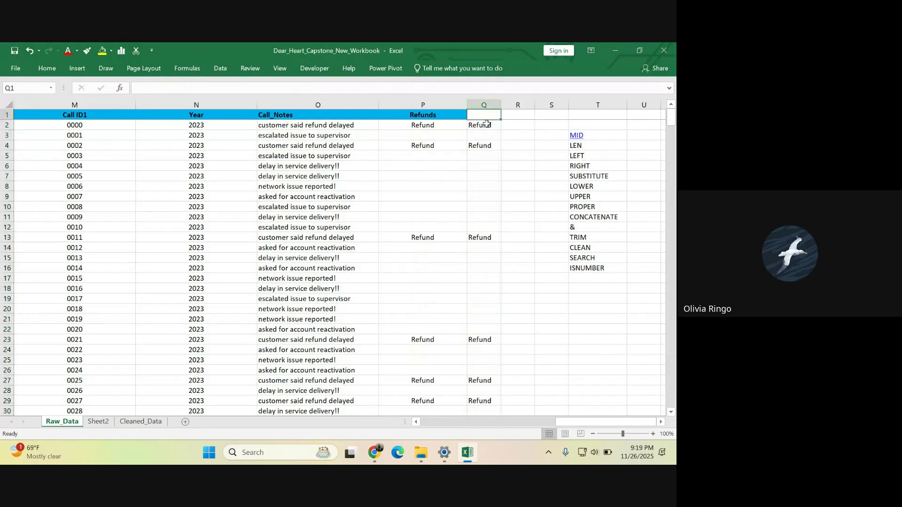
left_click(485, 125)
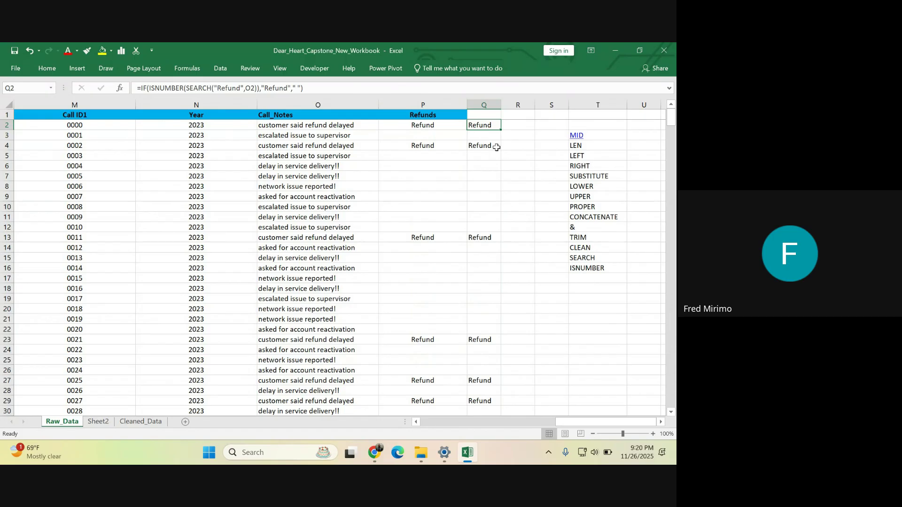
- Enter =IF(ISNUMBER(SEARCH("refund",O2)),"Refund"," ") in P2
left_click(407, 125)
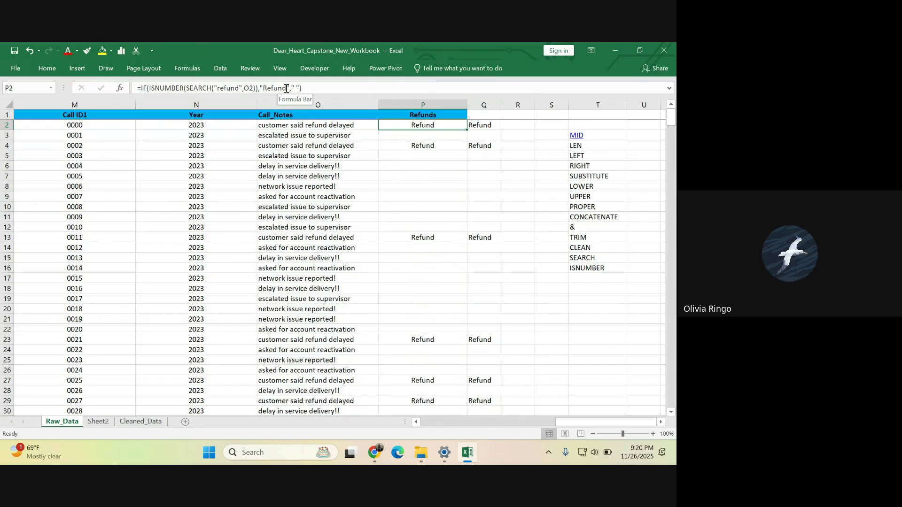
left_click(286, 88)
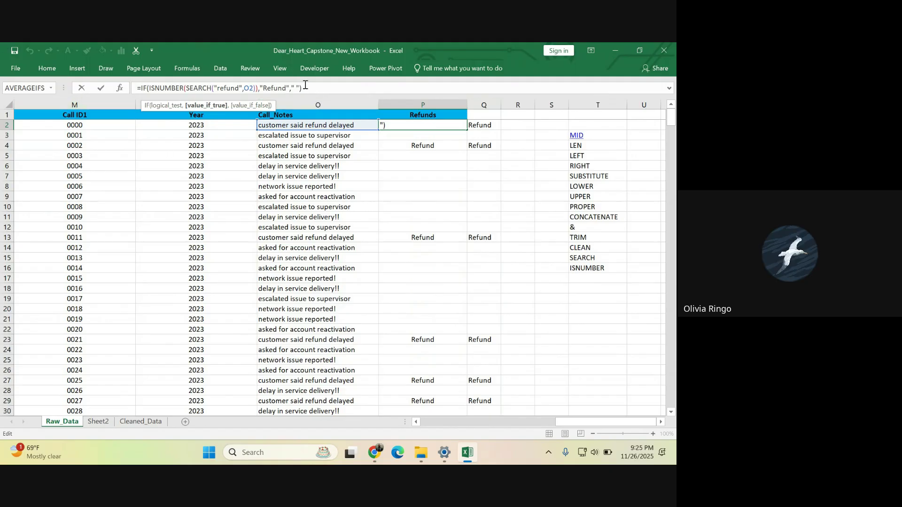
key("ctrl+Return")
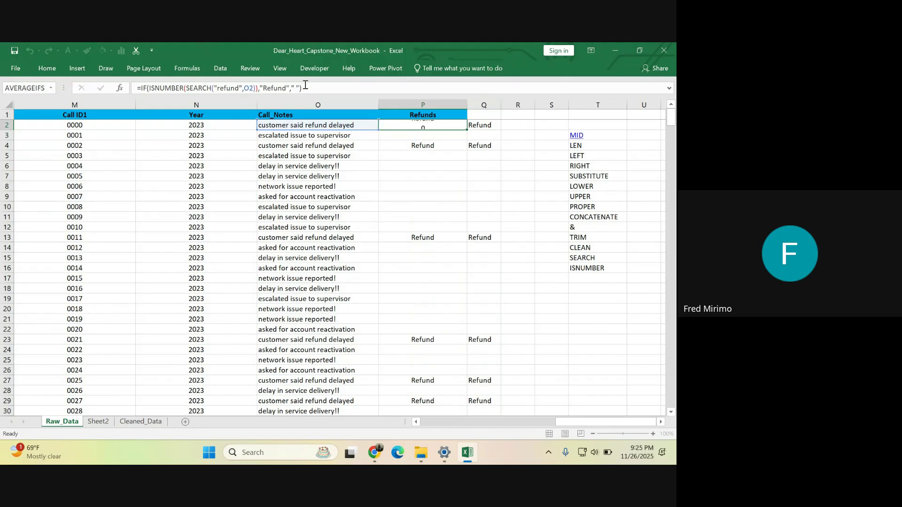
- Check the formulas in Q2, Q7 and P4 to confirm P and Q flag matching rows
left_click_drag(379, 194, 381, 203)
left_click(480, 122)
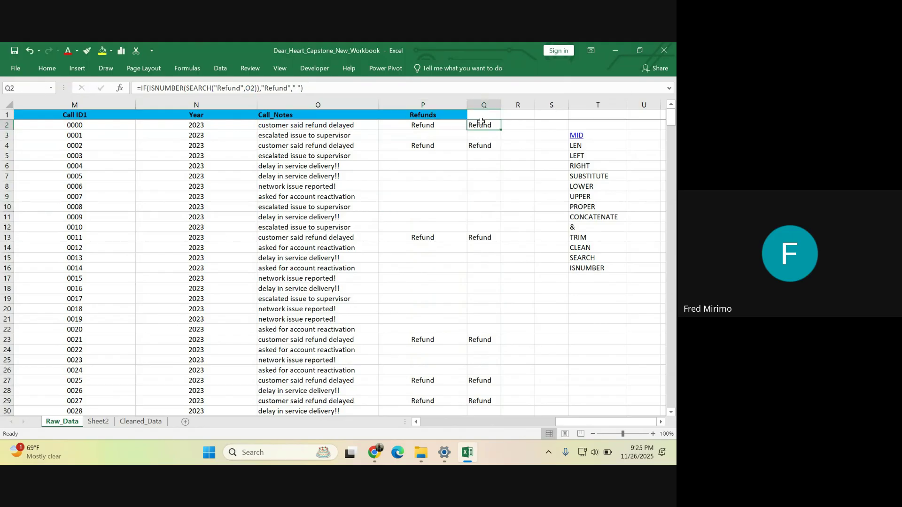
left_click(489, 174)
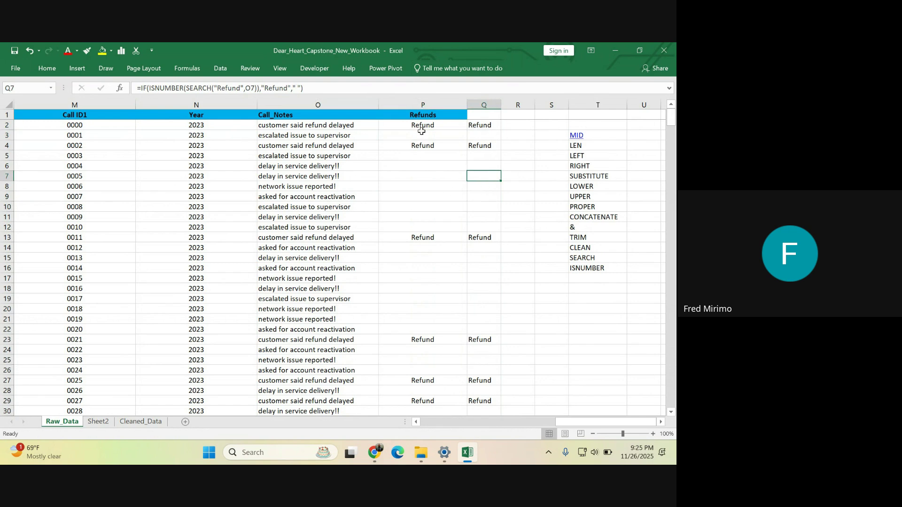
scroll(420, 134, "down", 1)
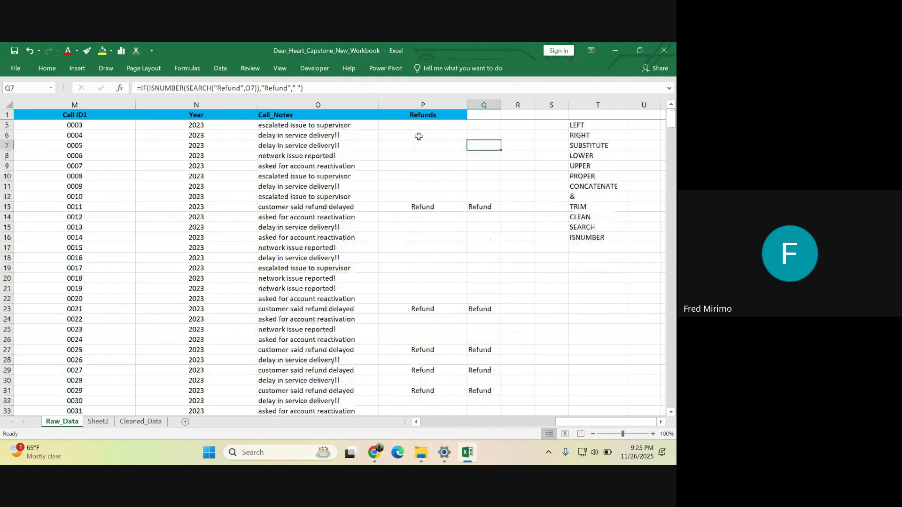
scroll(419, 136, "up", 1)
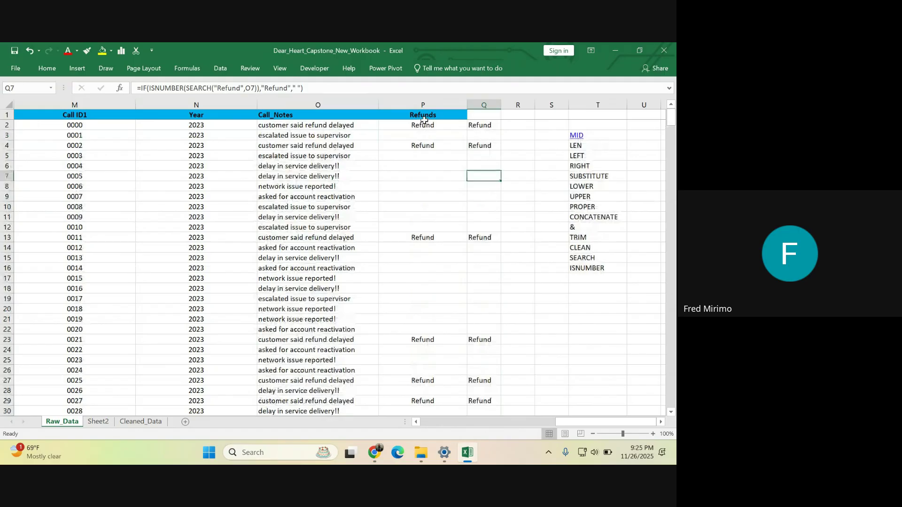
left_click(424, 145)
scroll(264, 242, "down", 5)
scroll(264, 242, "up", 5)
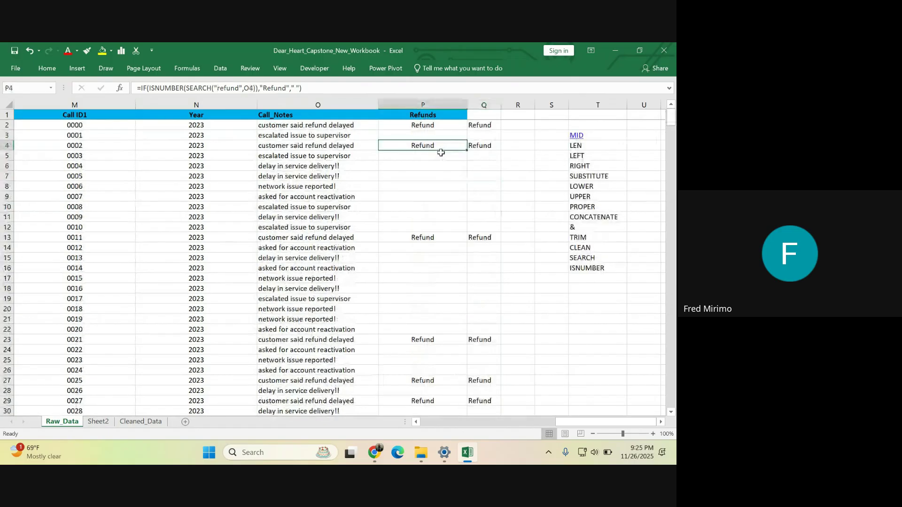
- Edit P2 to =IF(ISNUMBER(SEARCH("escalat",O2)),"Escalation"," ")
left_click(422, 123)
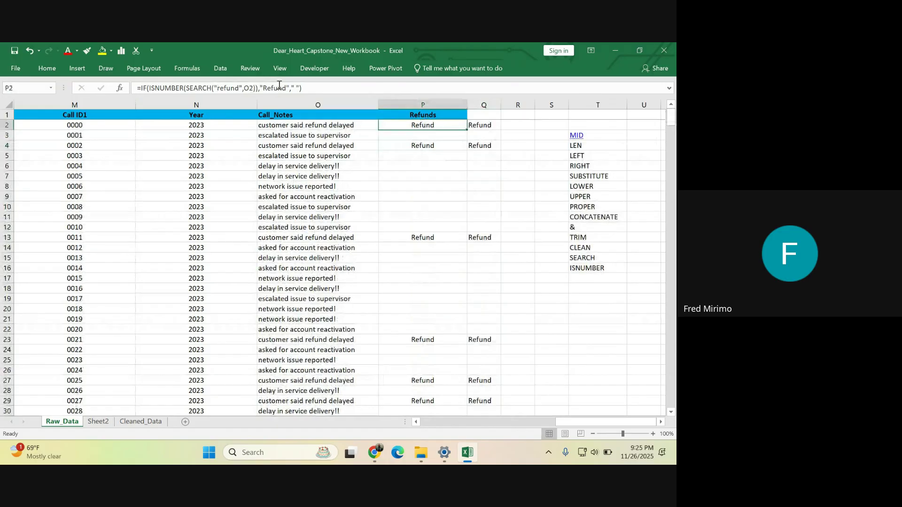
left_click(273, 89)
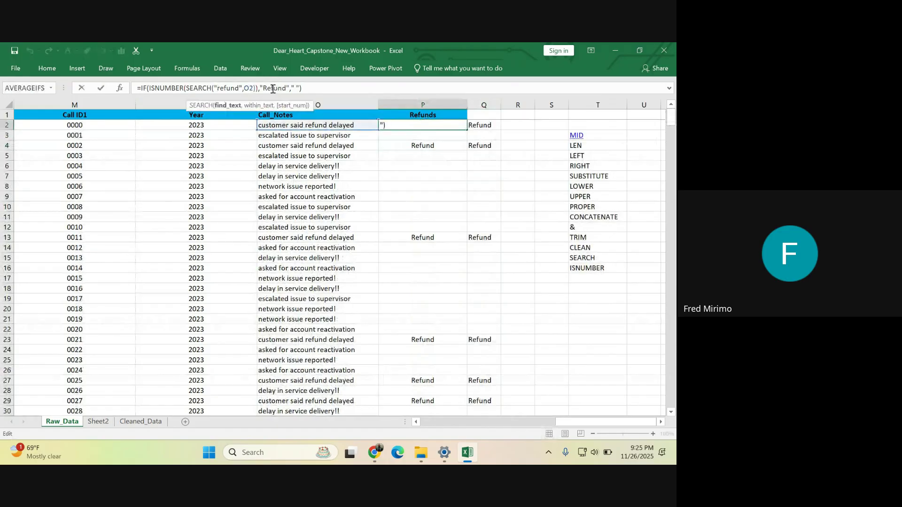
key("BackSpace")
key("BackSpace")
key("BackSpace")
key("BackSpace")
key("BackSpace")
key("BackSpace")
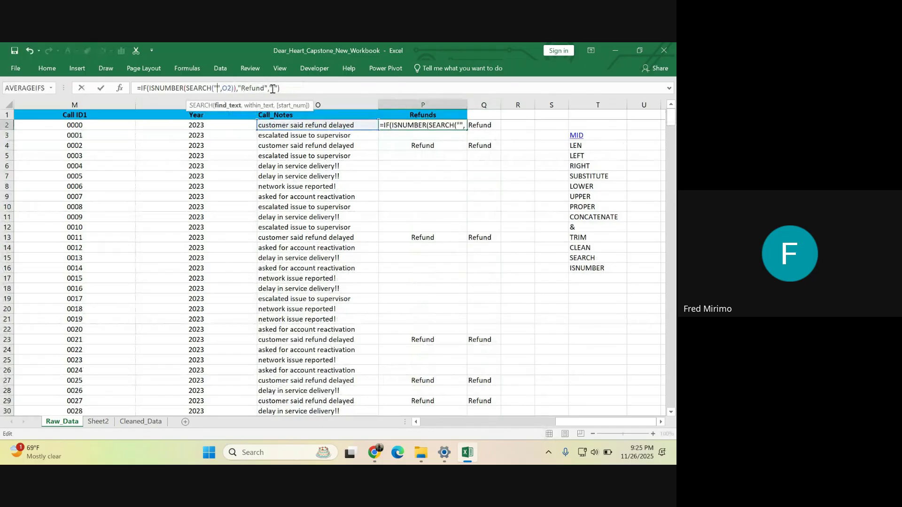
type("es")
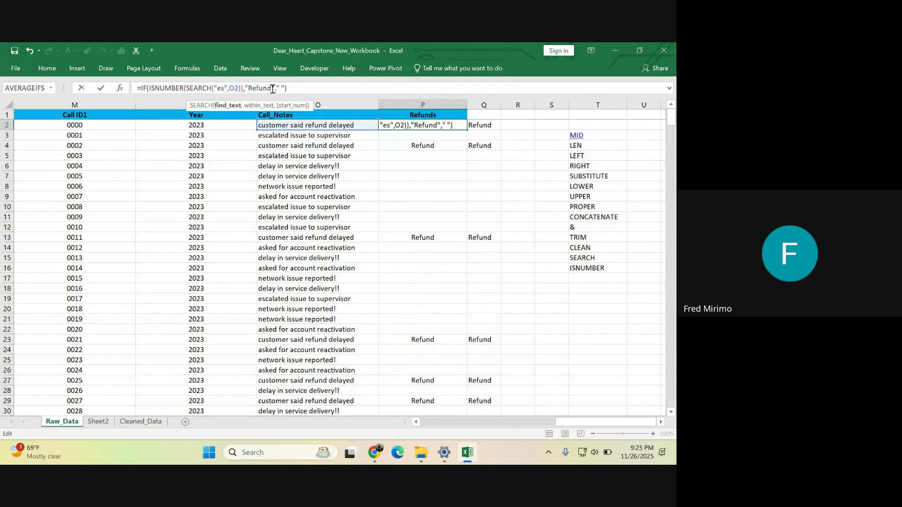
type("ca")
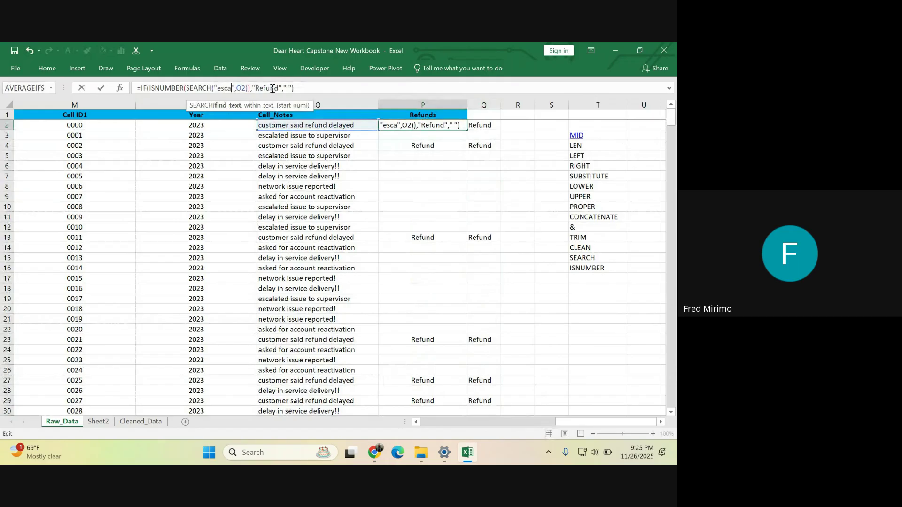
type("lat")
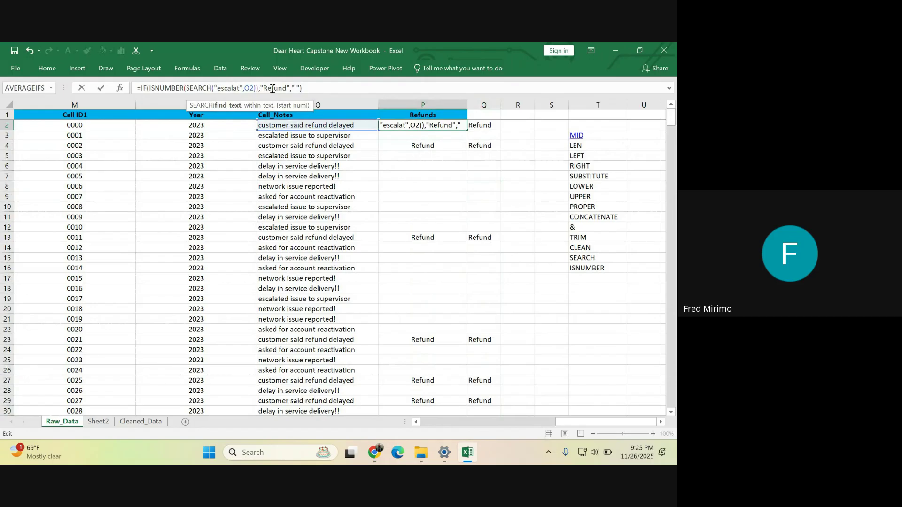
left_click(287, 88)
key("BackSpace")
key("BackSpace")
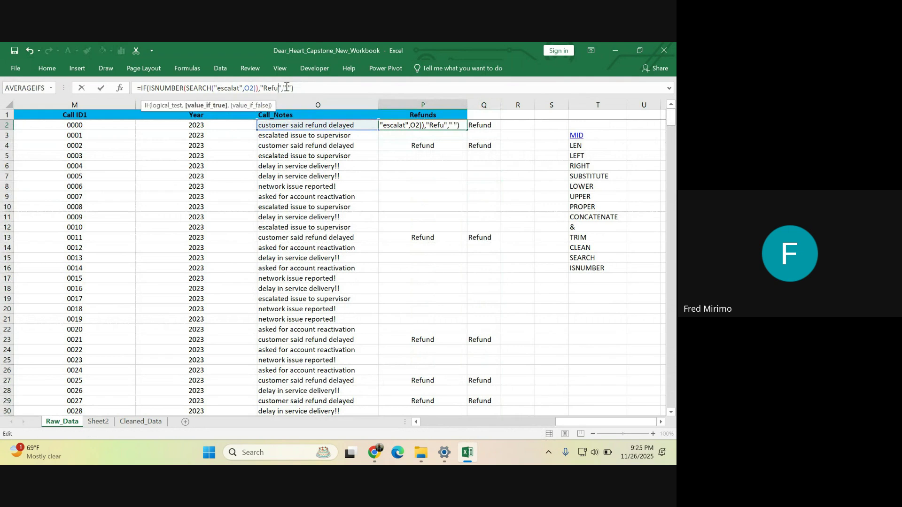
key("BackSpace")
key("BackSpace")
key("BackSpace")
key("BackSpace")
type("Escalation")
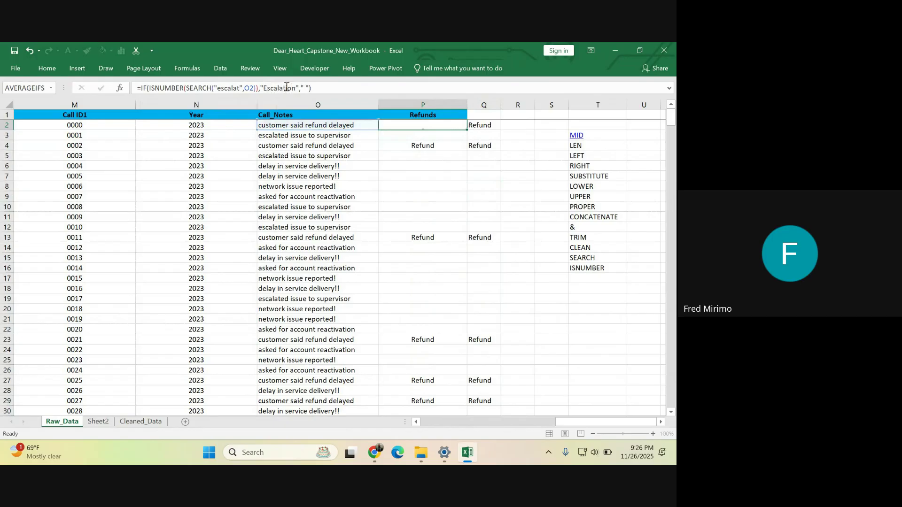
key("Return")
left_click(417, 123)
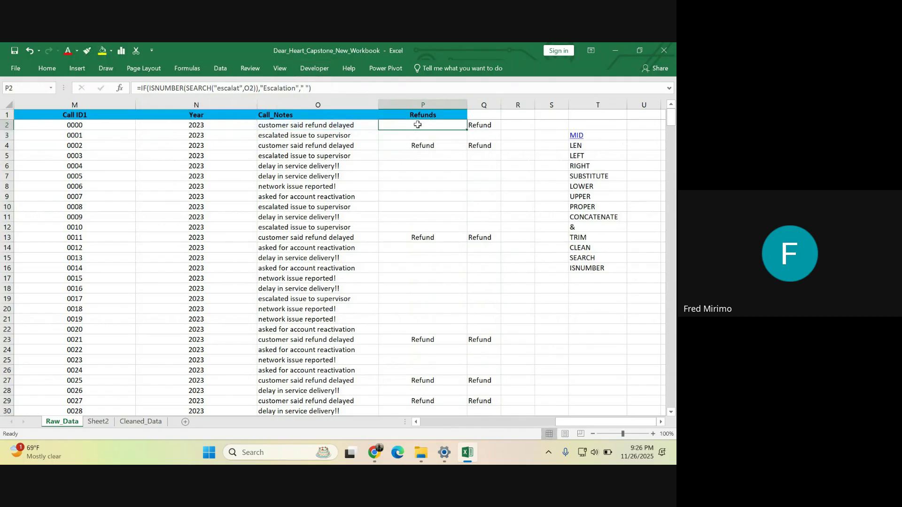
double_click(468, 130)
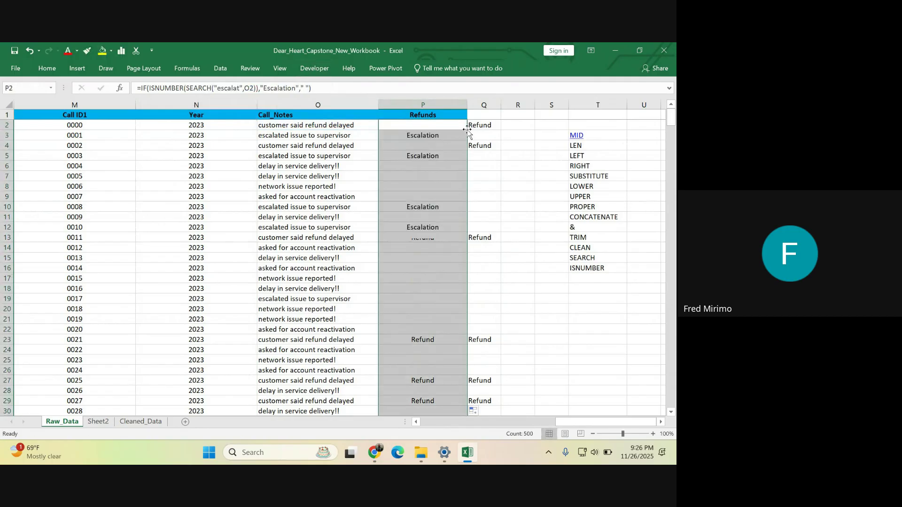
scroll(448, 196, "down", 2)
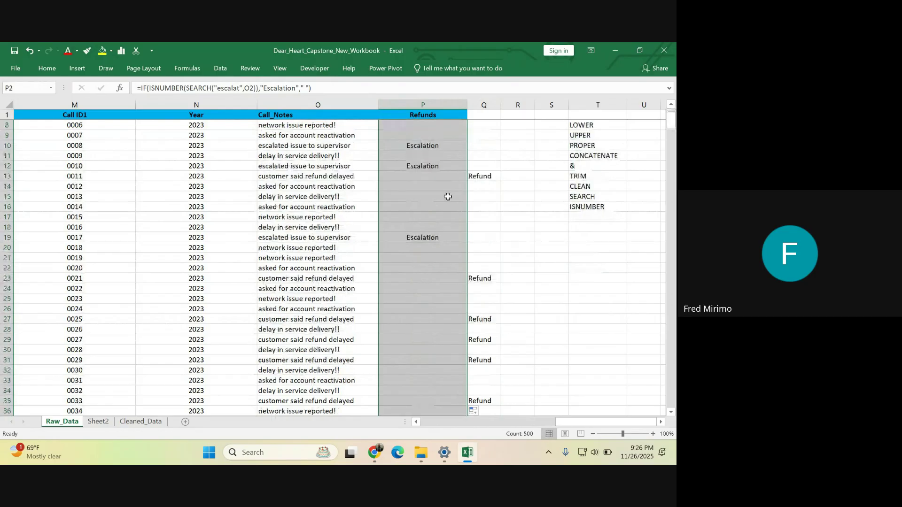
scroll(448, 197, "down", 18)
scroll(426, 224, "down", 20)
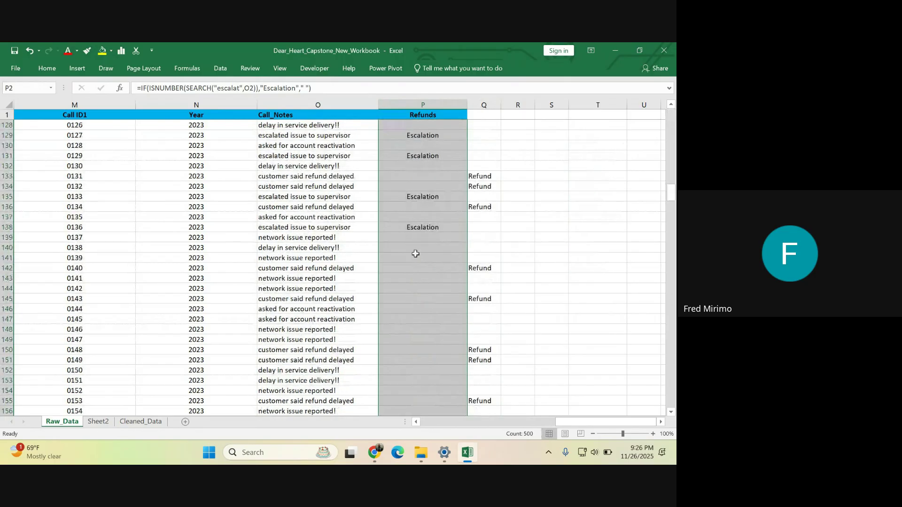
scroll(415, 253, "down", 20)
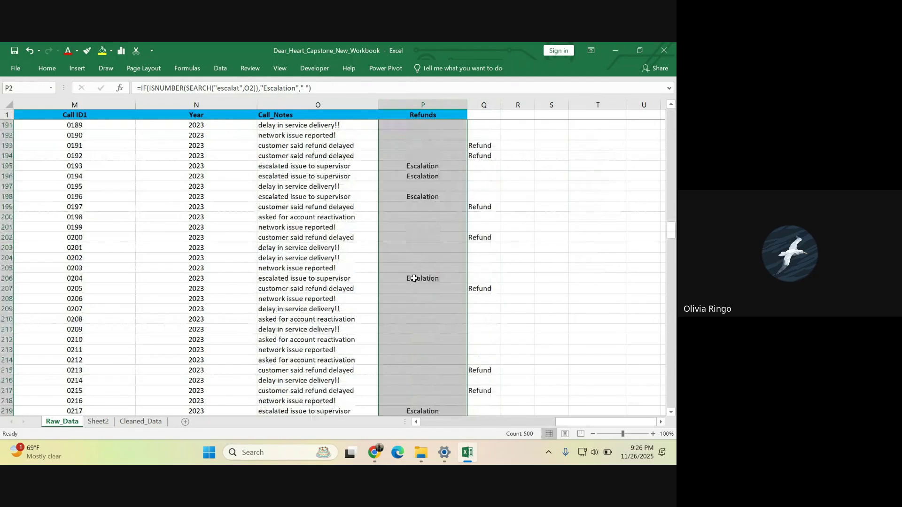
left_click(414, 278)
scroll(412, 280, "down", 15)
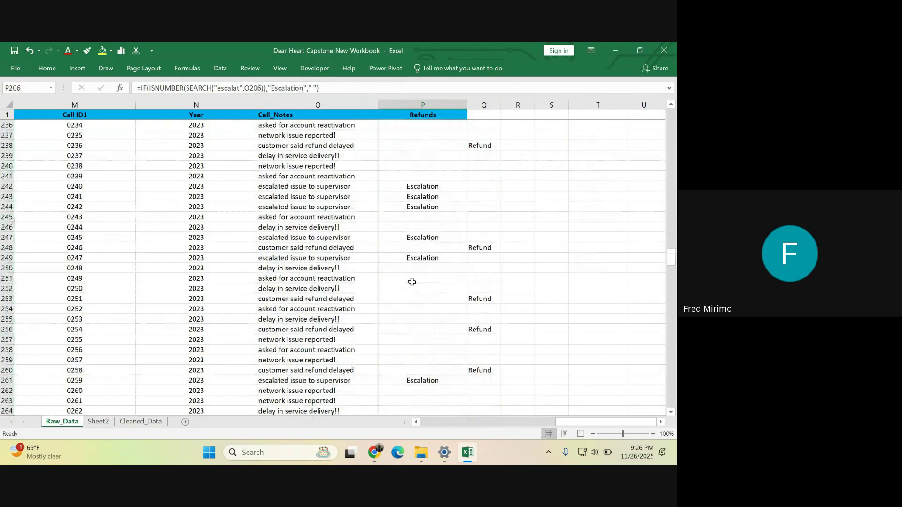
scroll(412, 282, "down", 17)
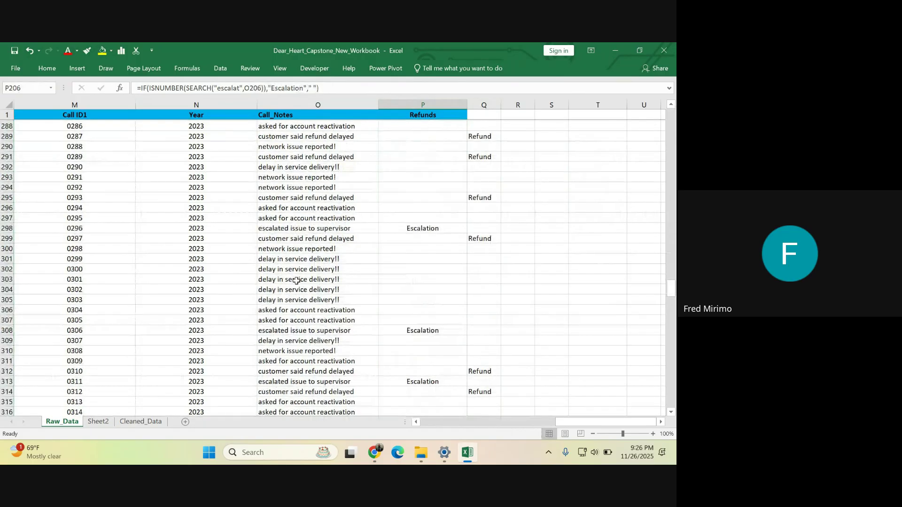
scroll(295, 280, "down", 8)
left_click(291, 106)
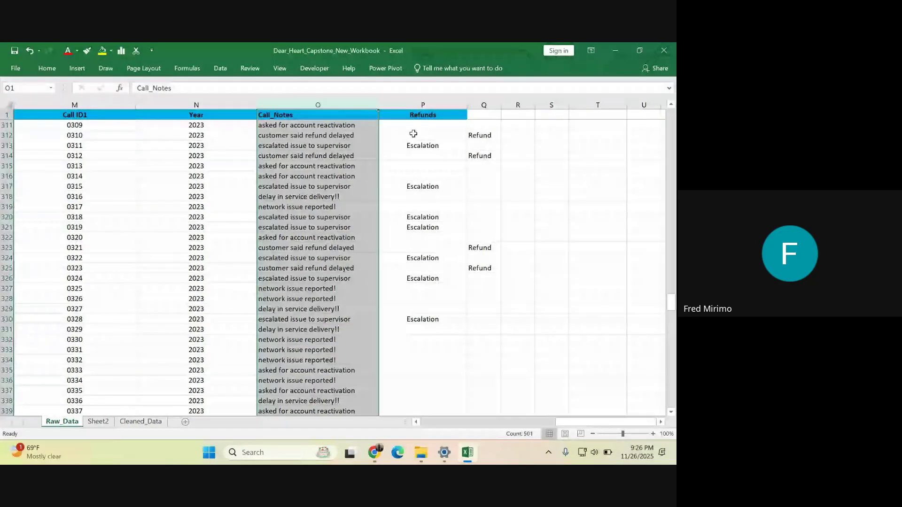
left_click(424, 145)
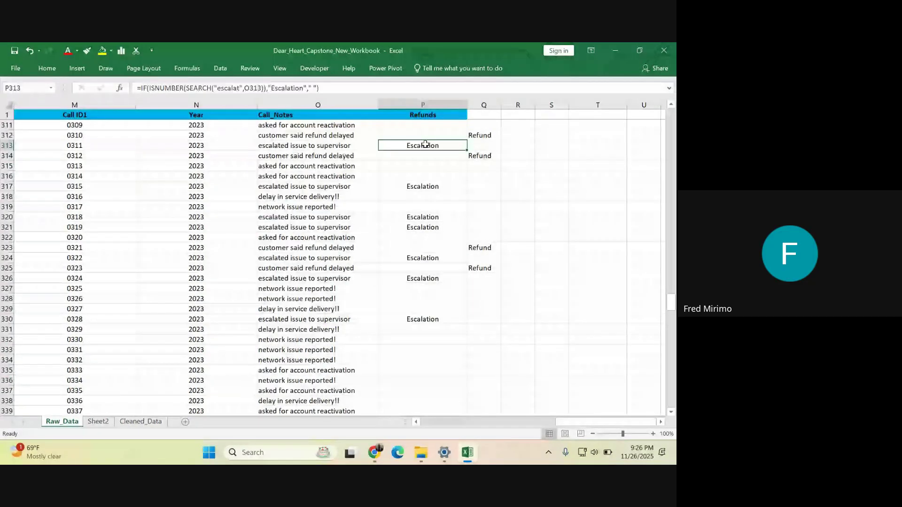
scroll(415, 245, "up", 3)
scroll(415, 245, "up", 4)
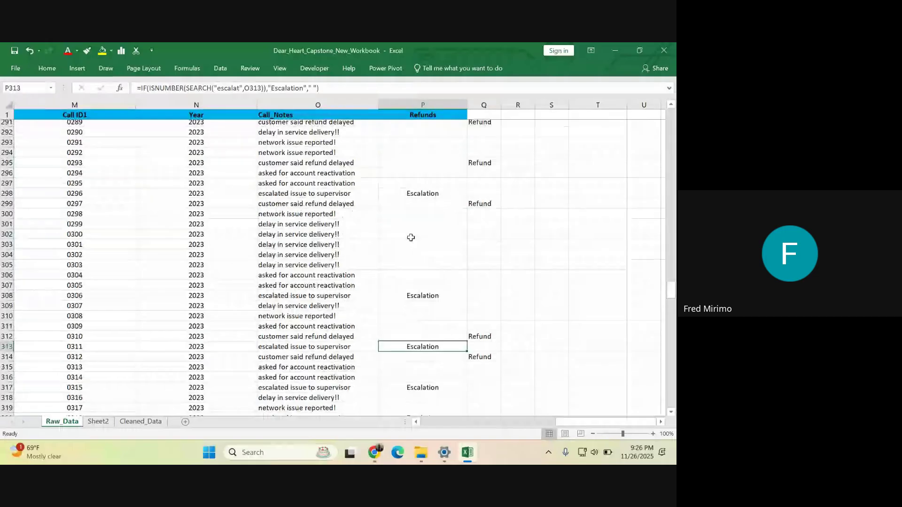
scroll(411, 238, "up", 13)
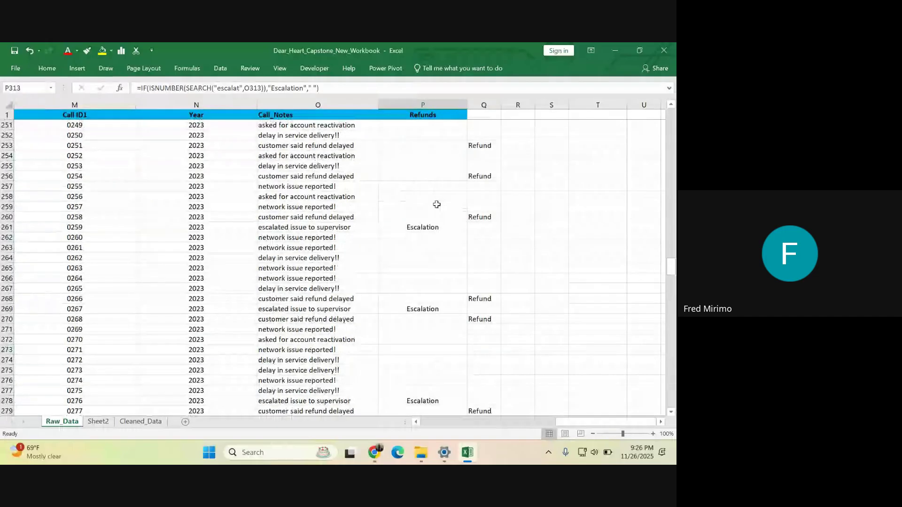
scroll(436, 205, "up", 7)
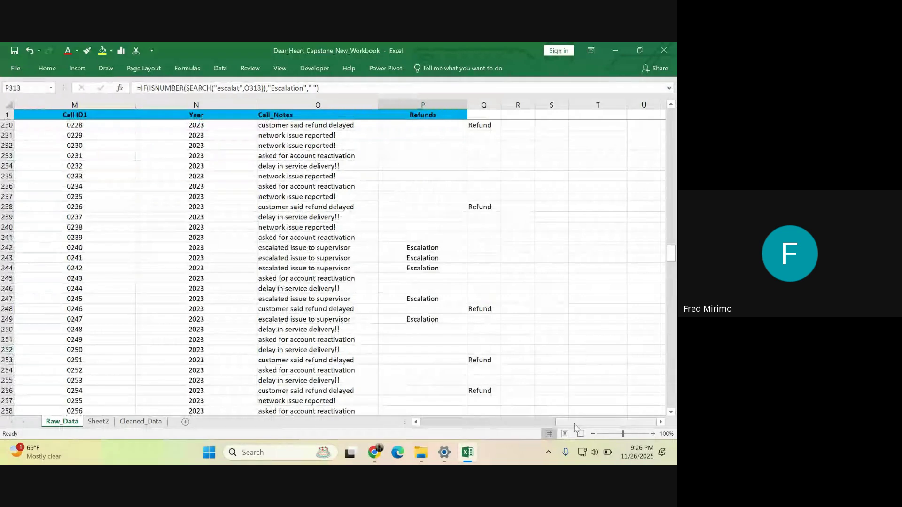
left_click_drag(575, 426, 575, 426)
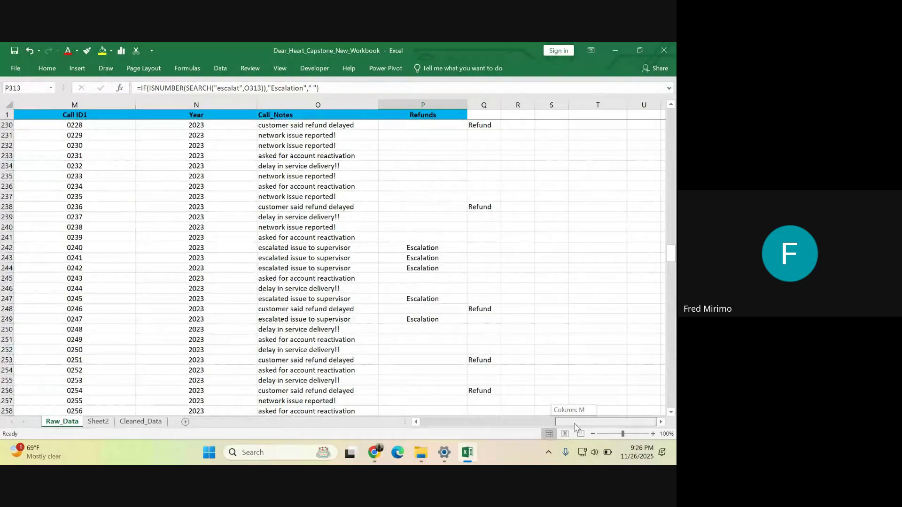
left_click_drag(575, 426, 581, 426)
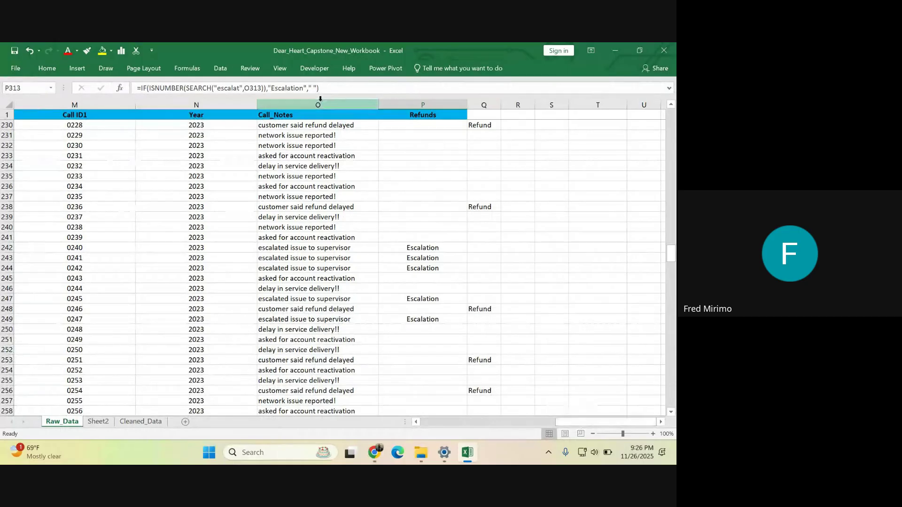
left_click(320, 102)
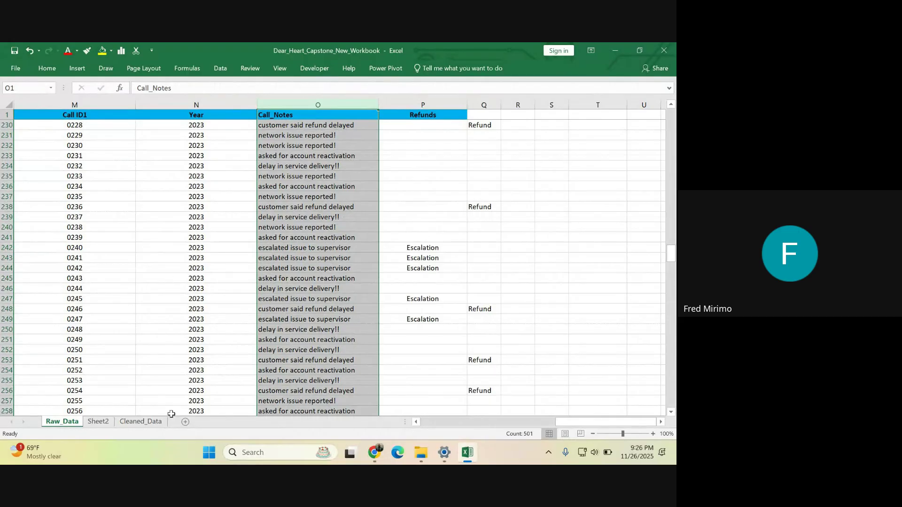
left_click(159, 421)
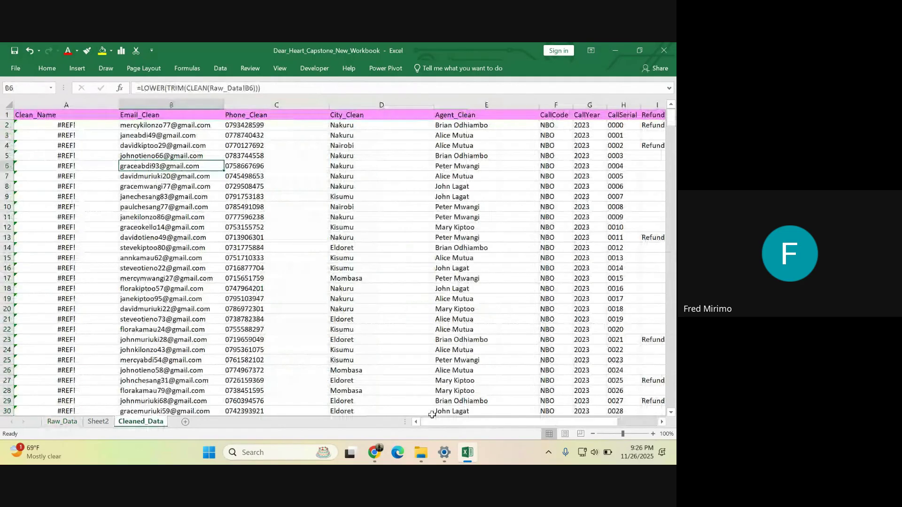
left_click(67, 125)
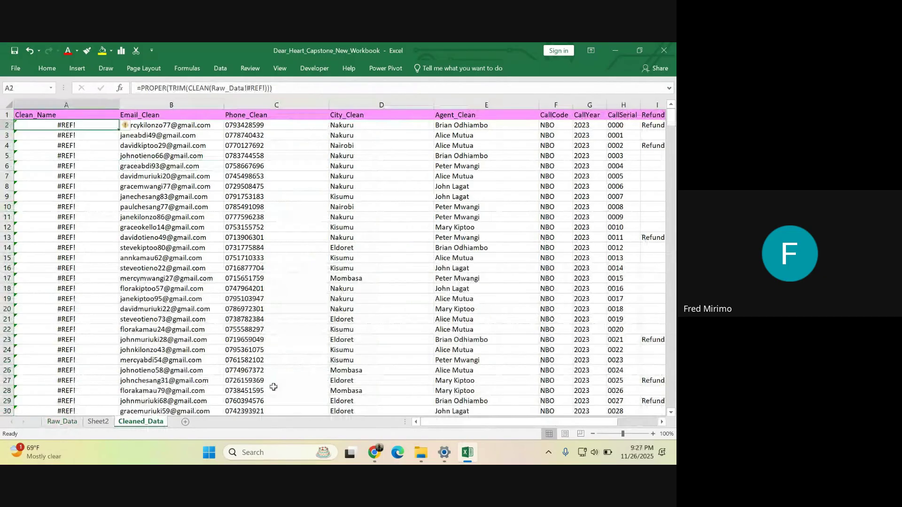
left_click_drag(484, 422, 451, 414)
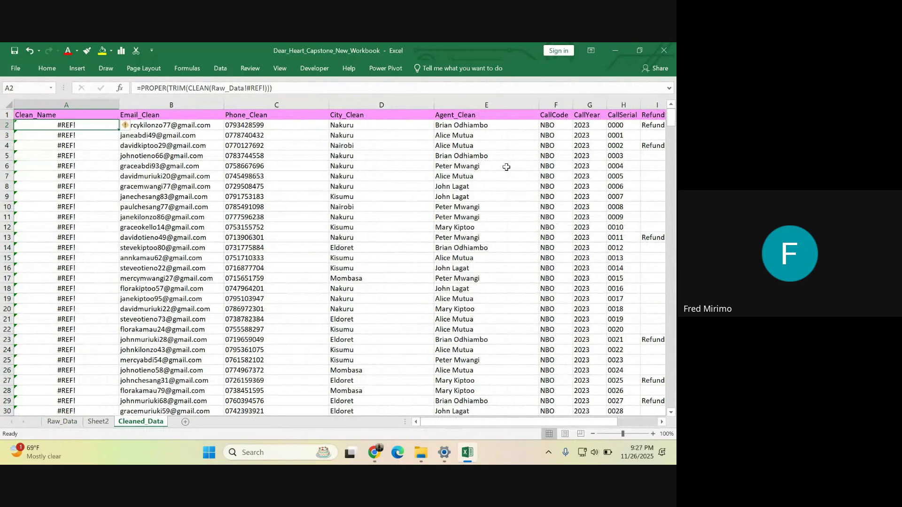
left_click_drag(470, 422, 519, 414)
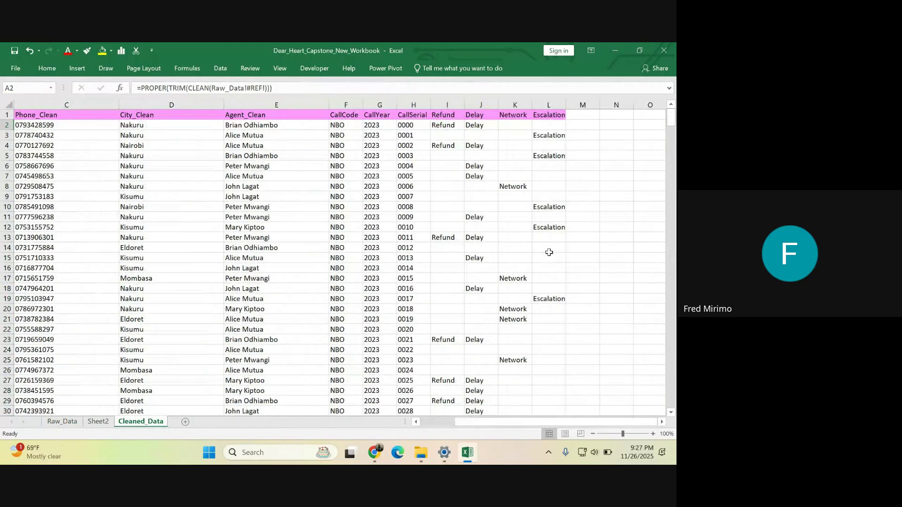
left_click(553, 125)
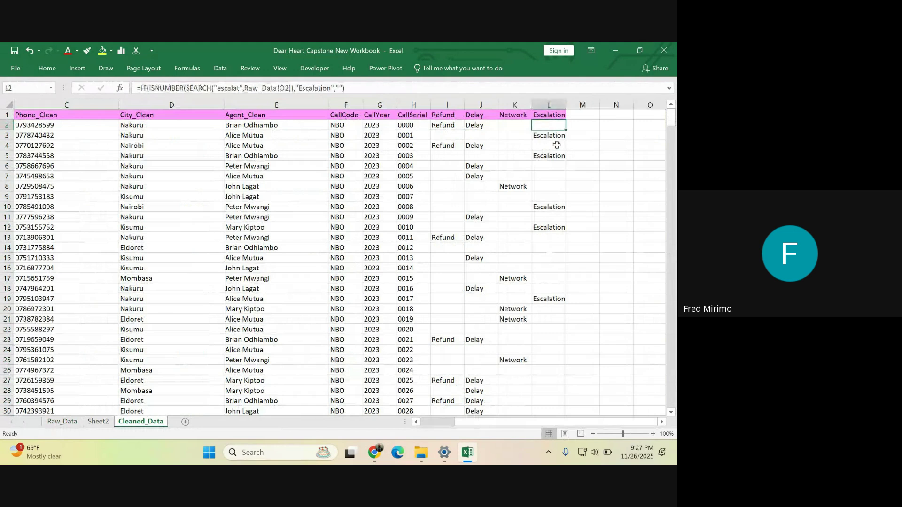
left_click(545, 319)
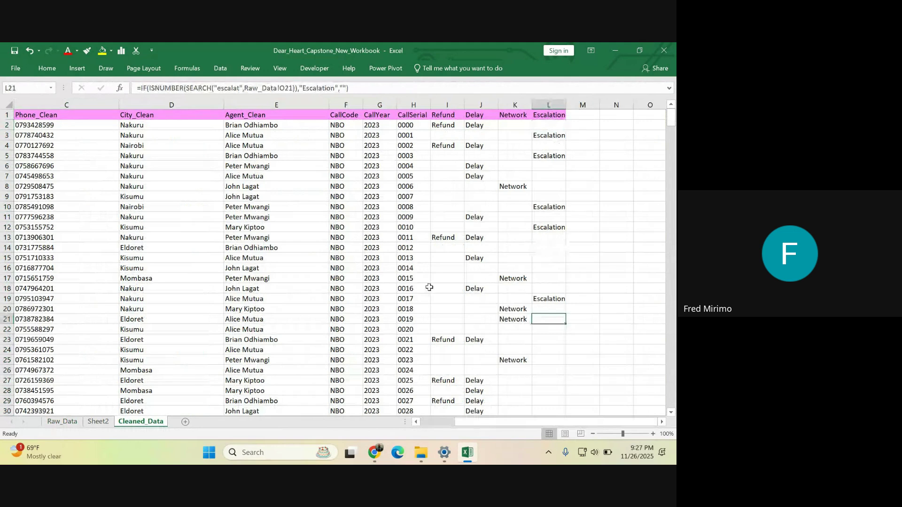
left_click(36, 100)
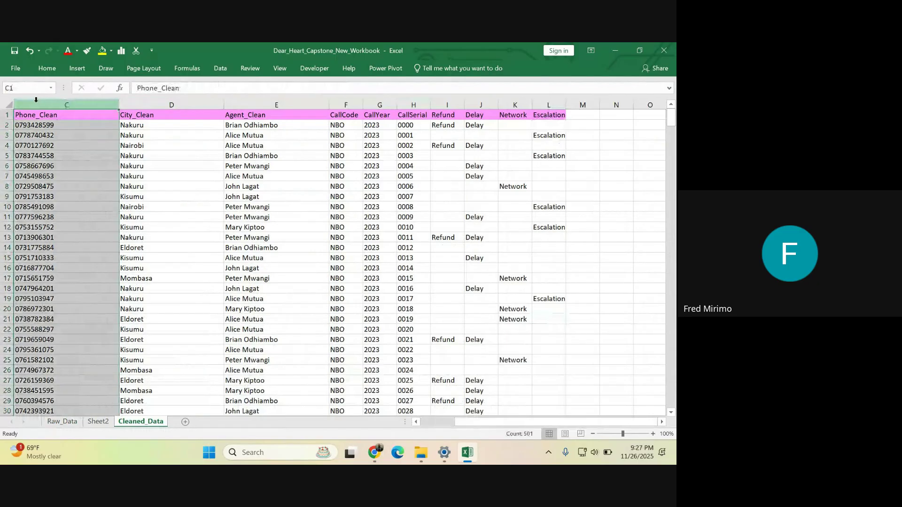
left_click_drag(468, 423, 434, 428)
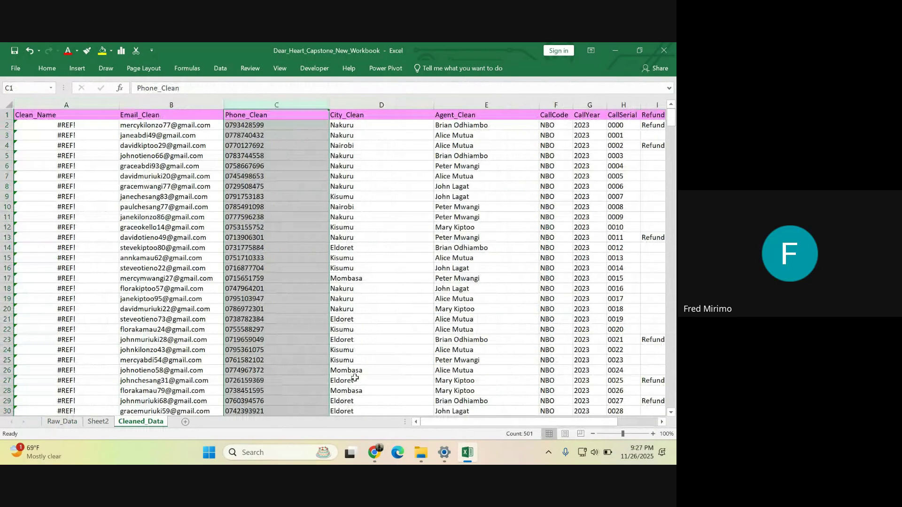
left_click(59, 422)
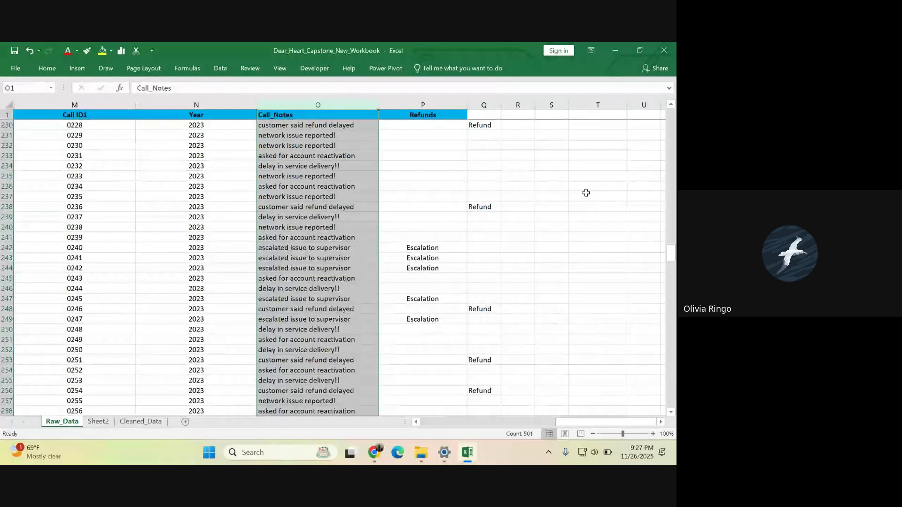
left_click(563, 248)
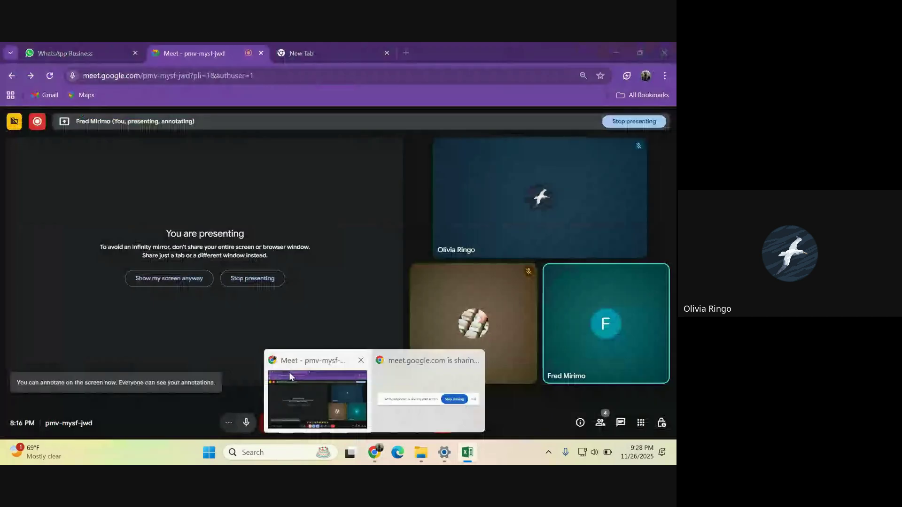
left_click(467, 453)
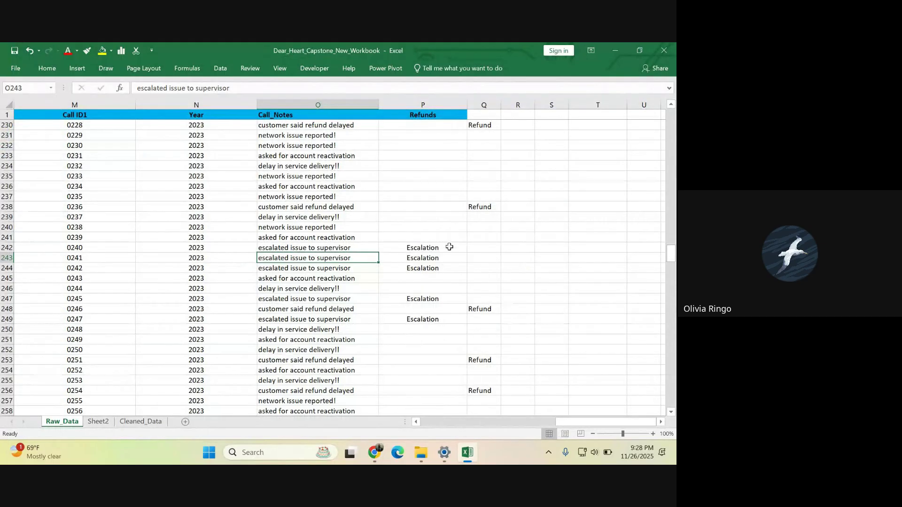
left_click(431, 248)
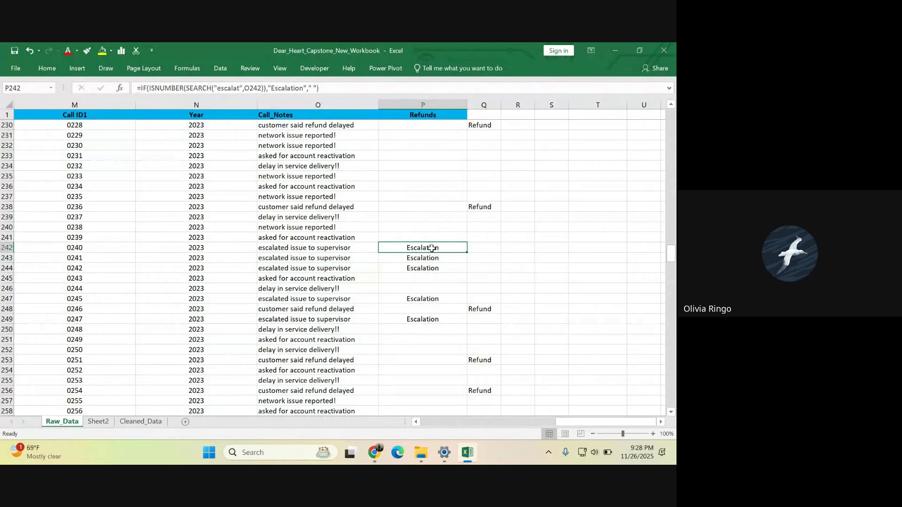
left_click(422, 258)
left_click(422, 287)
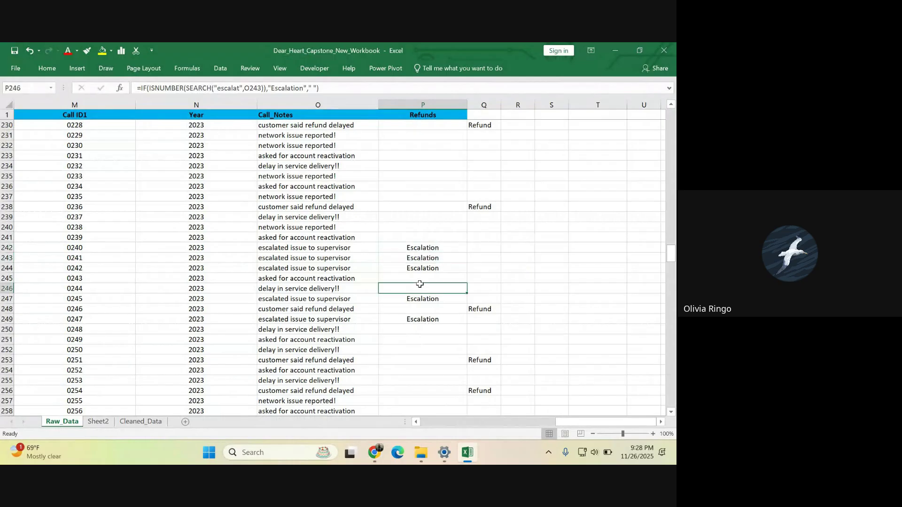
left_click(403, 319)
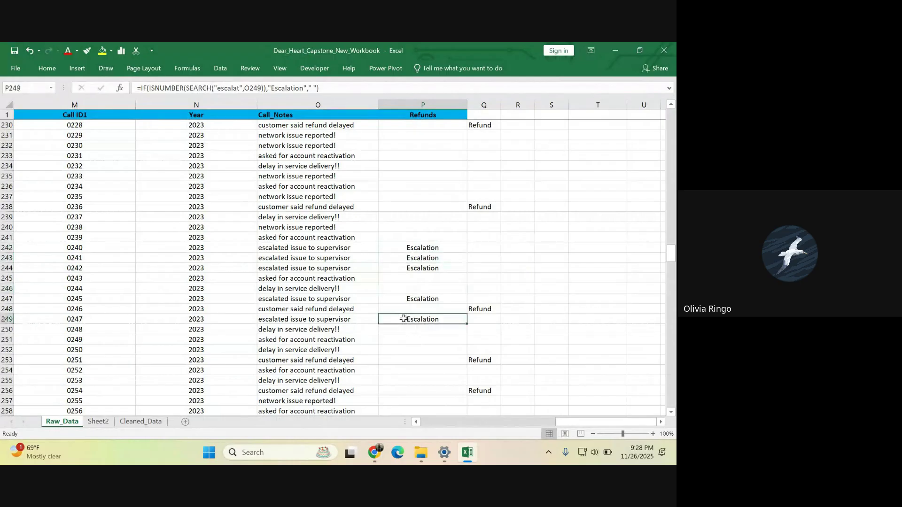
left_click(481, 310)
left_click(480, 125)
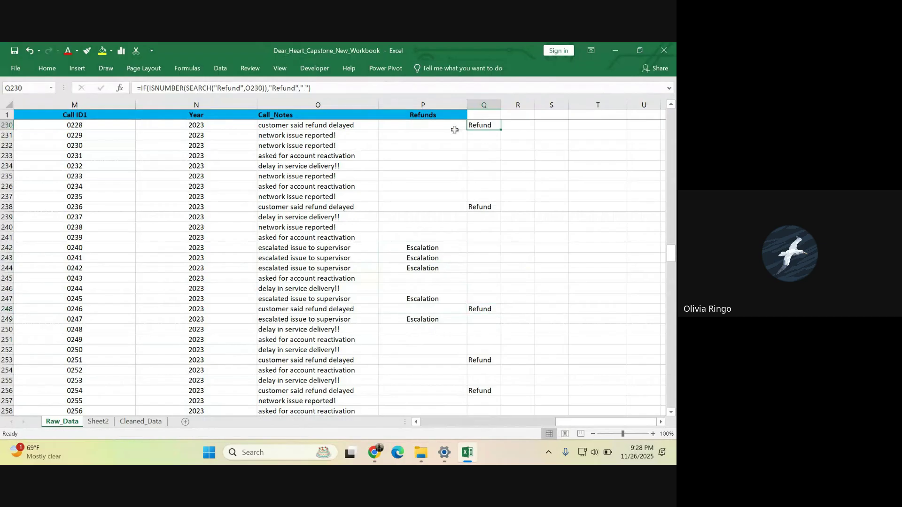
left_click(435, 125)
left_click(397, 206)
left_click(407, 266)
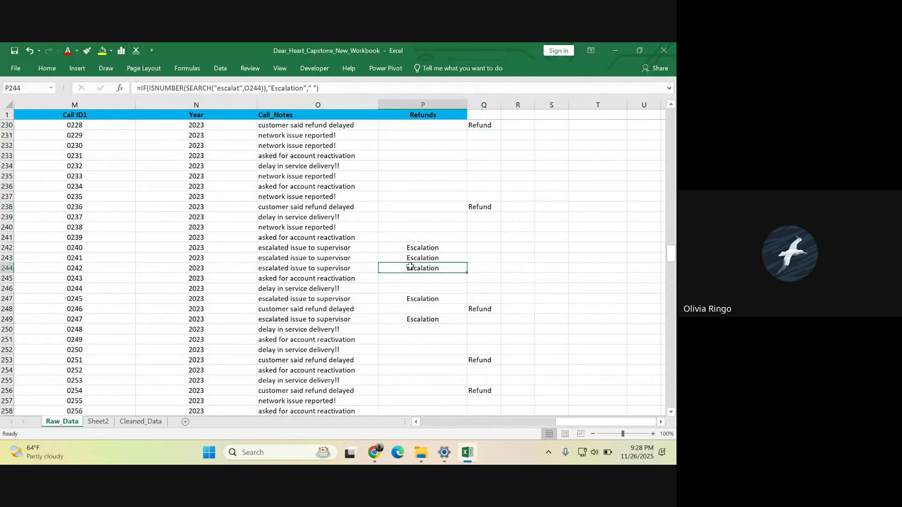
left_click(428, 310)
left_click(421, 320)
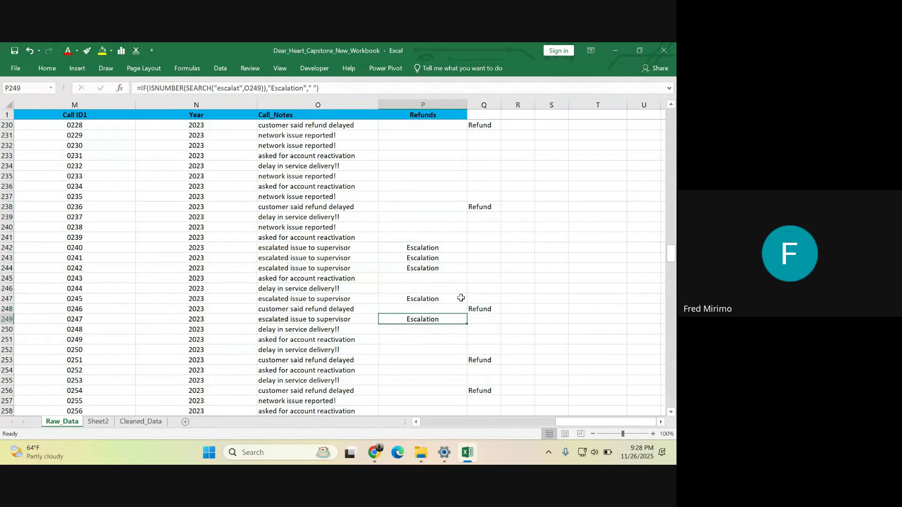
scroll(466, 245, "down", 3)
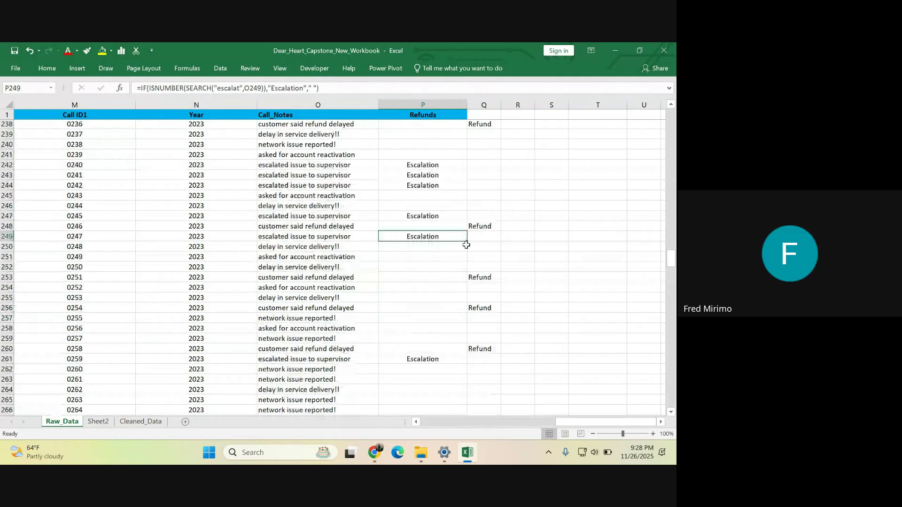
scroll(466, 245, "down", 8)
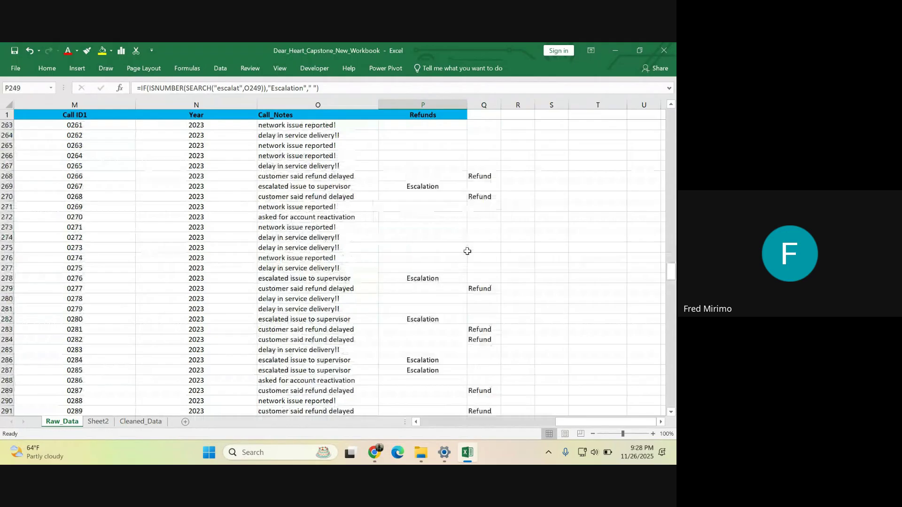
scroll(467, 251, "down", 15)
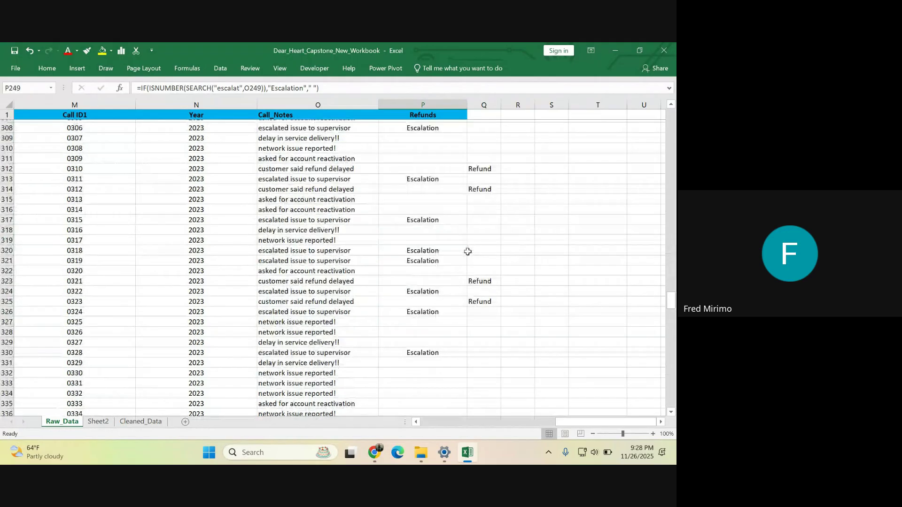
scroll(468, 251, "down", 20)
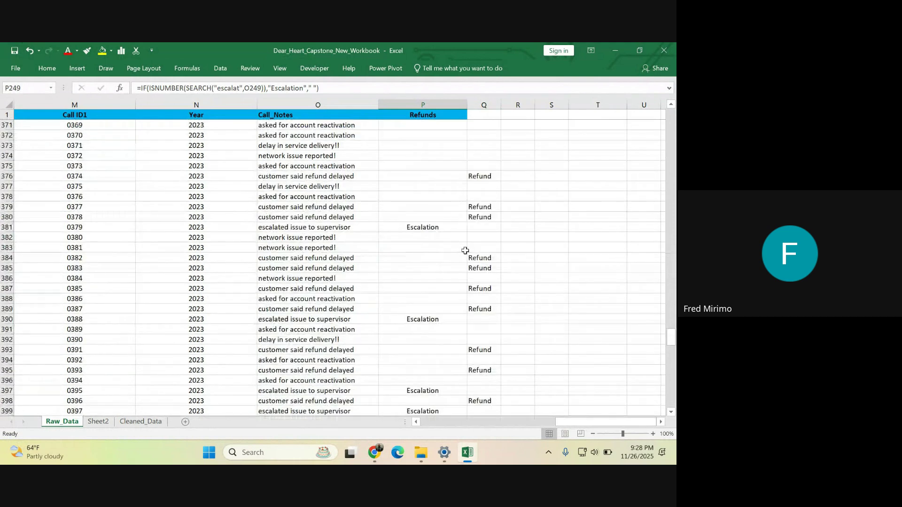
scroll(465, 251, "down", 16)
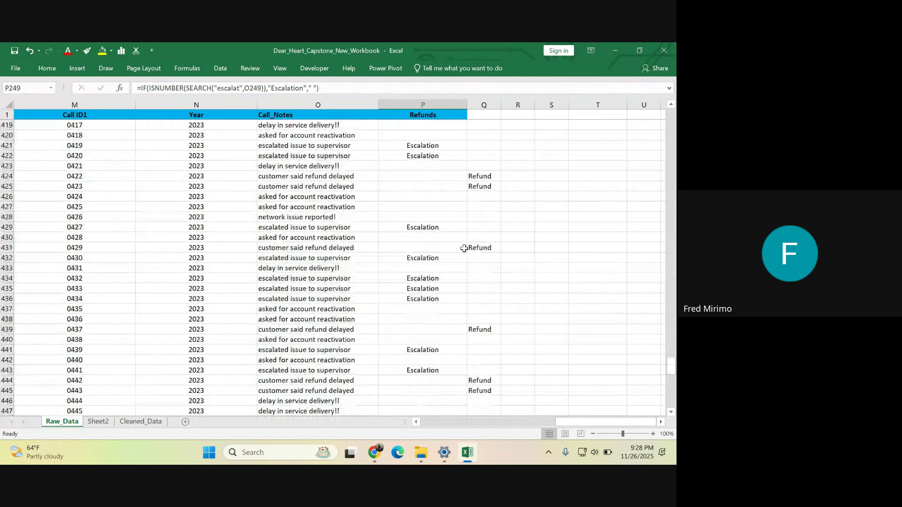
scroll(464, 249, "down", 2)
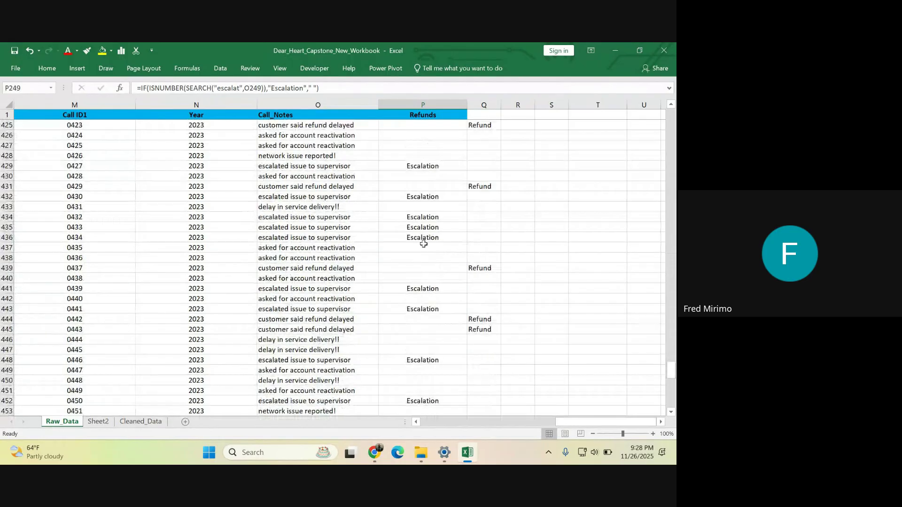
scroll(425, 244, "down", 1)
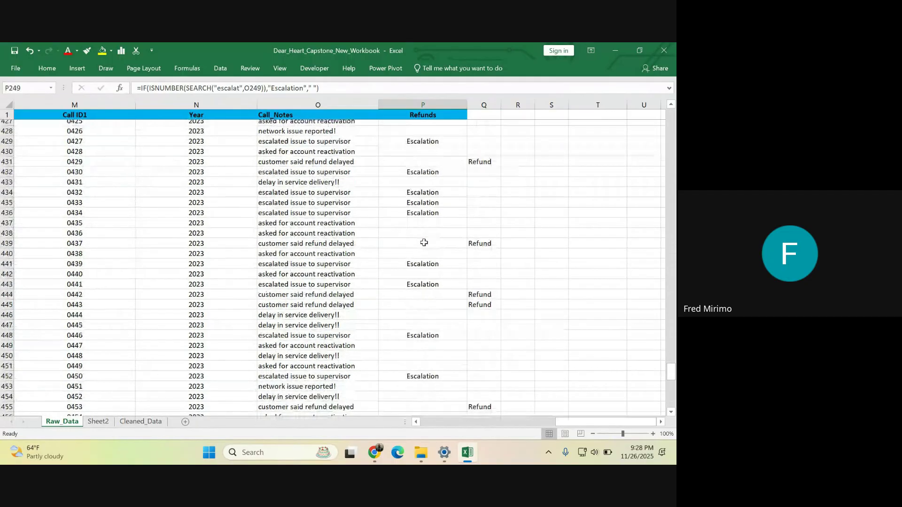
scroll(425, 242, "down", 13)
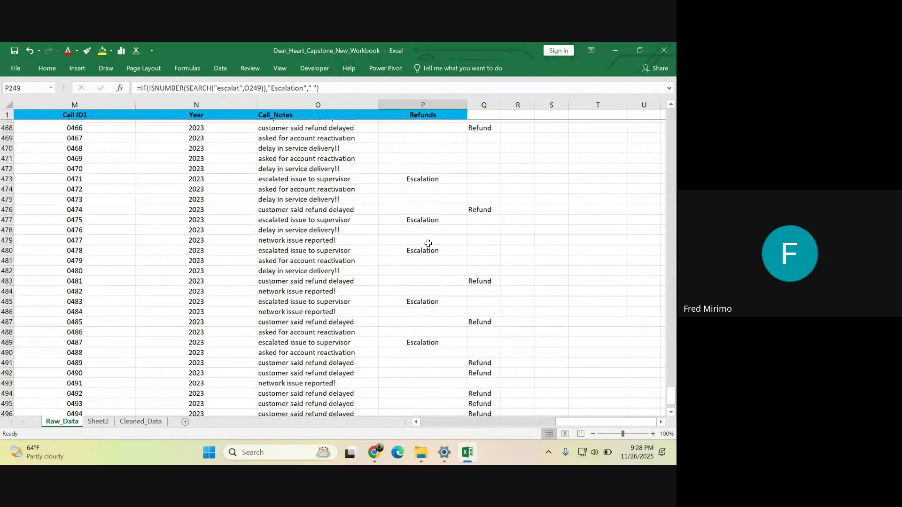
scroll(428, 243, "up", 1)
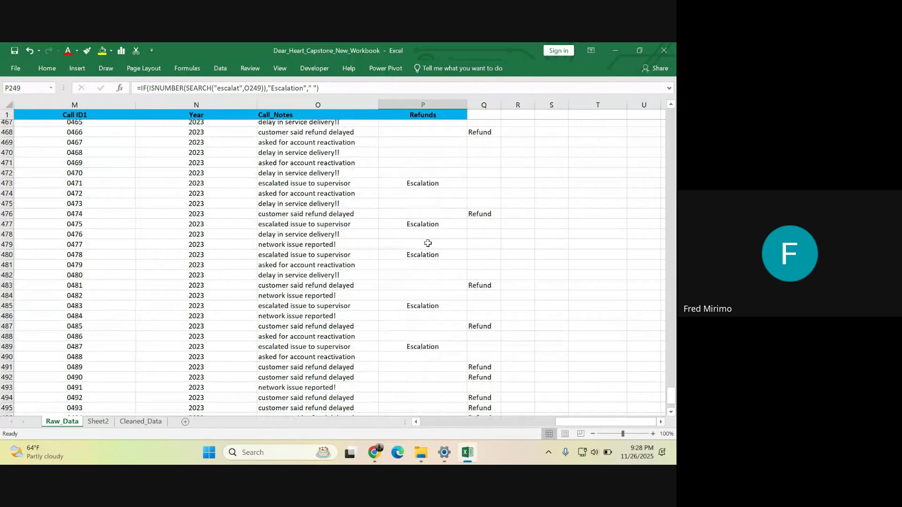
scroll(428, 244, "up", 20)
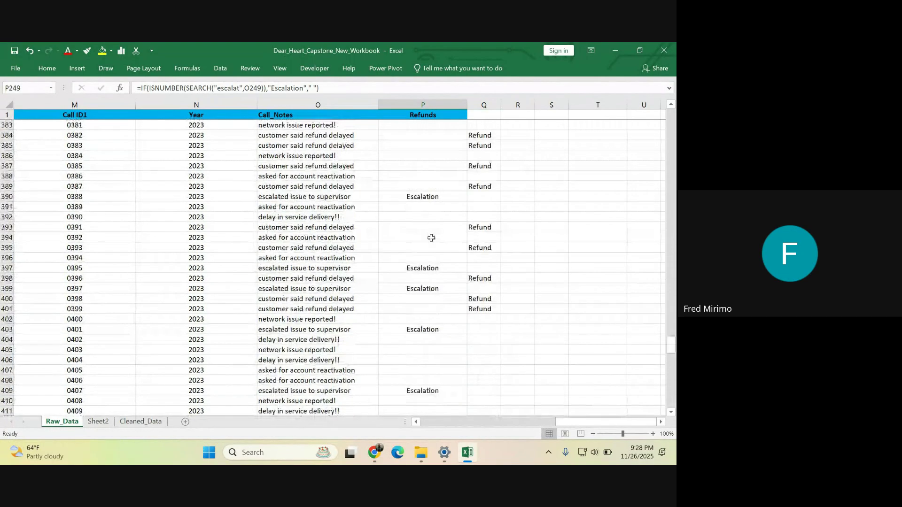
scroll(431, 238, "up", 20)
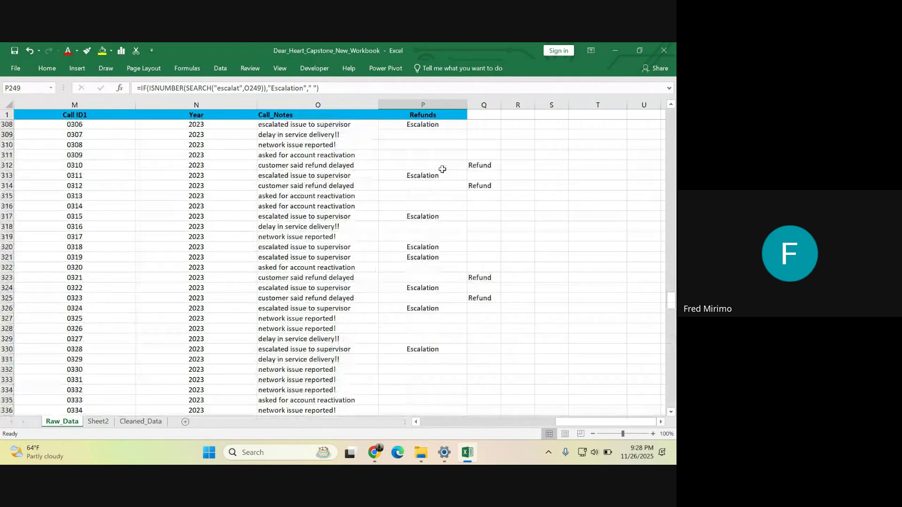
scroll(442, 169, "up", 14)
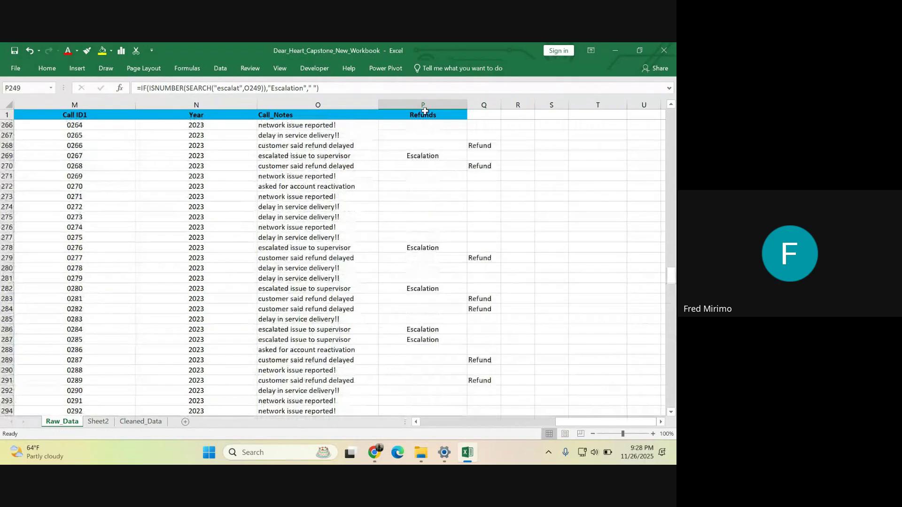
scroll(429, 155, "up", 20)
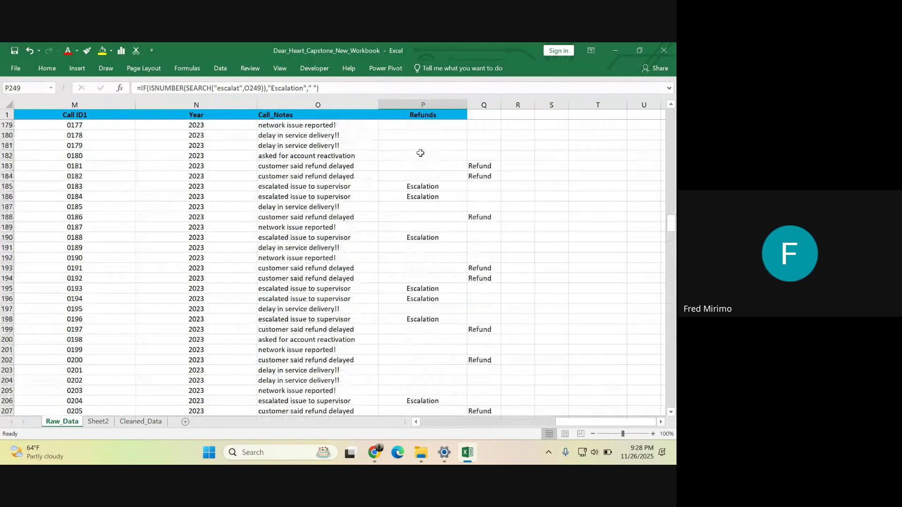
scroll(422, 145, "up", 20)
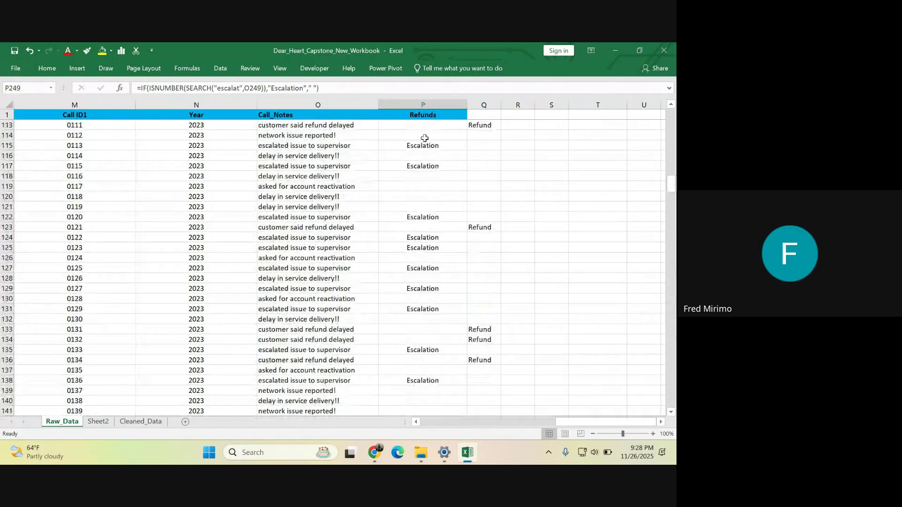
scroll(425, 138, "up", 15)
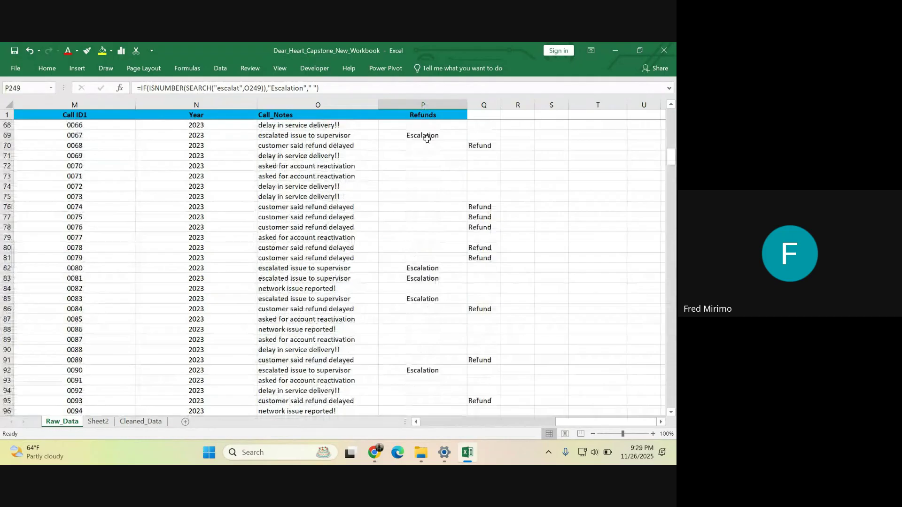
left_click_drag(671, 157, 673, 109)
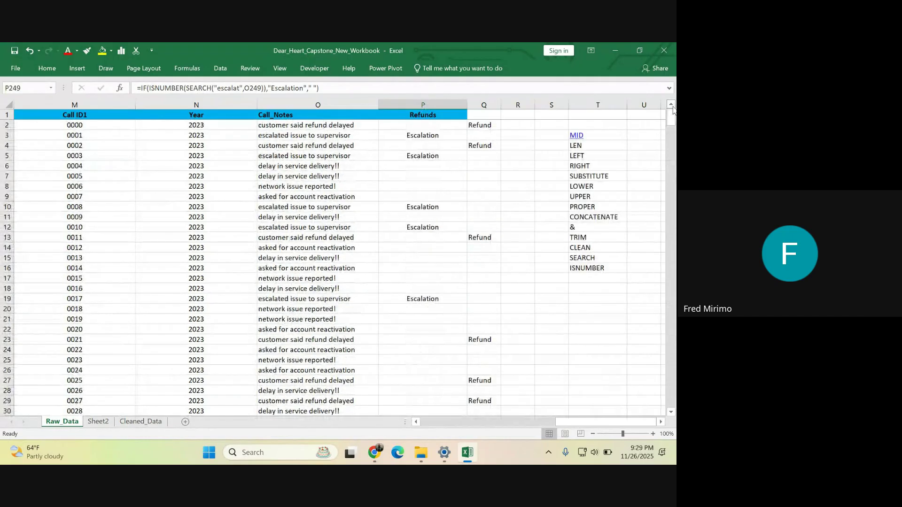
left_click(589, 278)
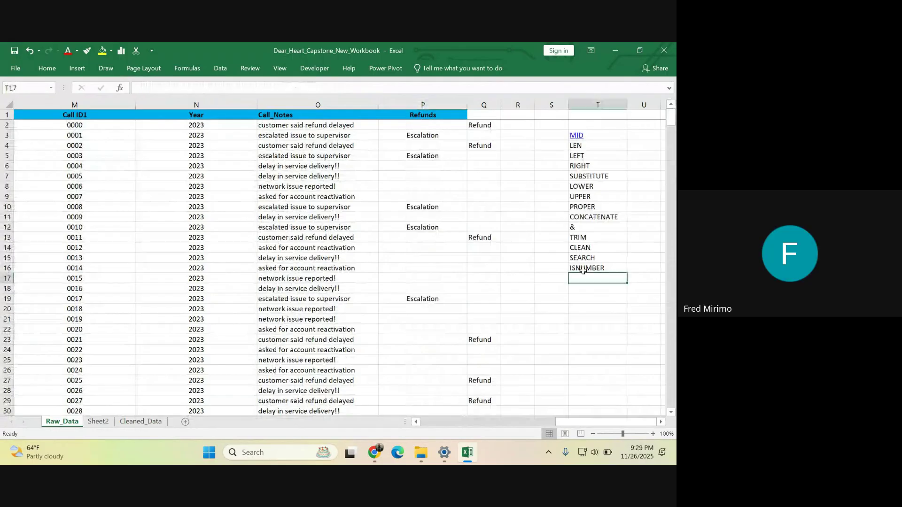
left_click(587, 107)
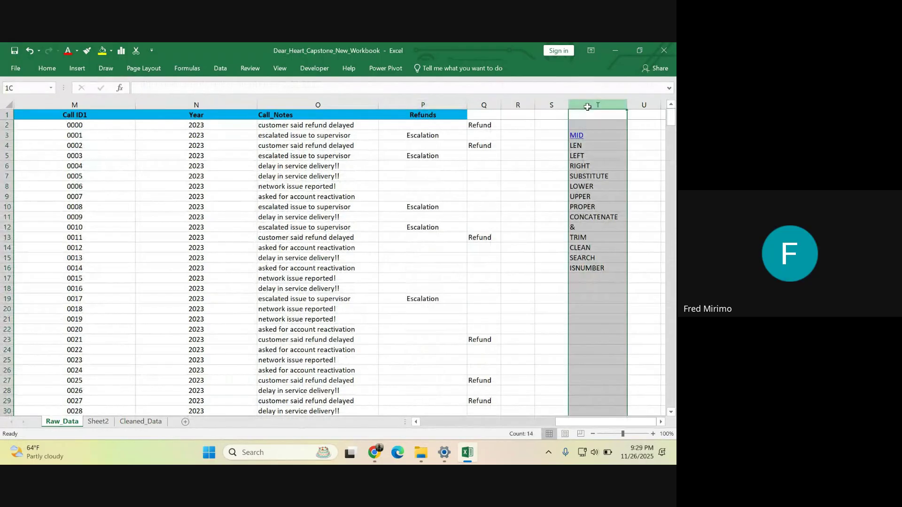
left_click(643, 318)
left_click(599, 286)
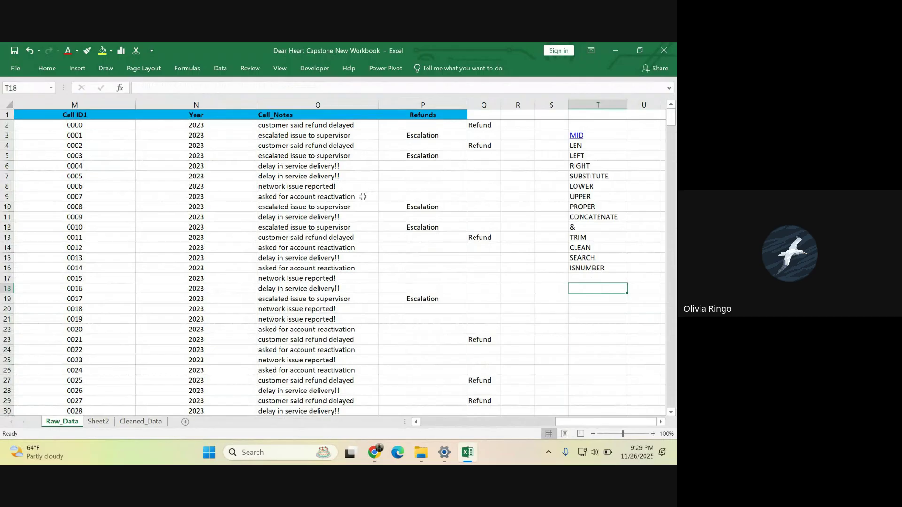
left_click(438, 219)
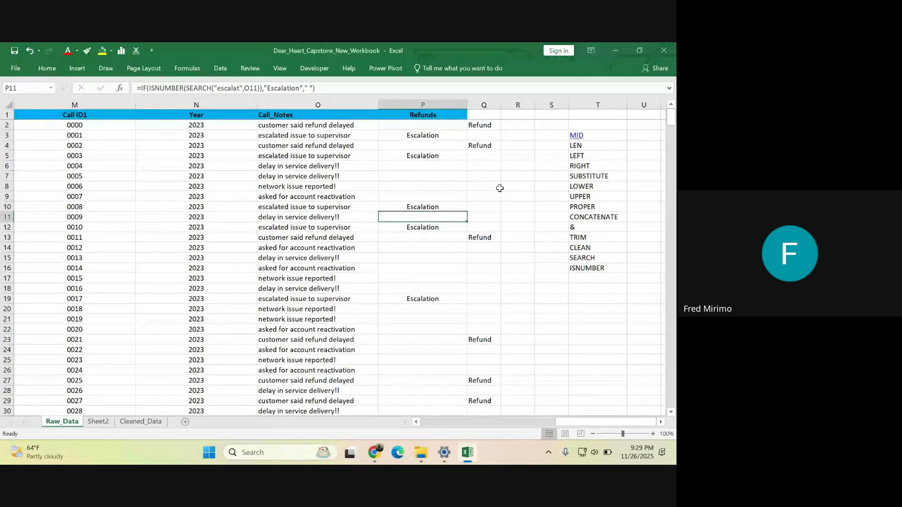
left_click(479, 239)
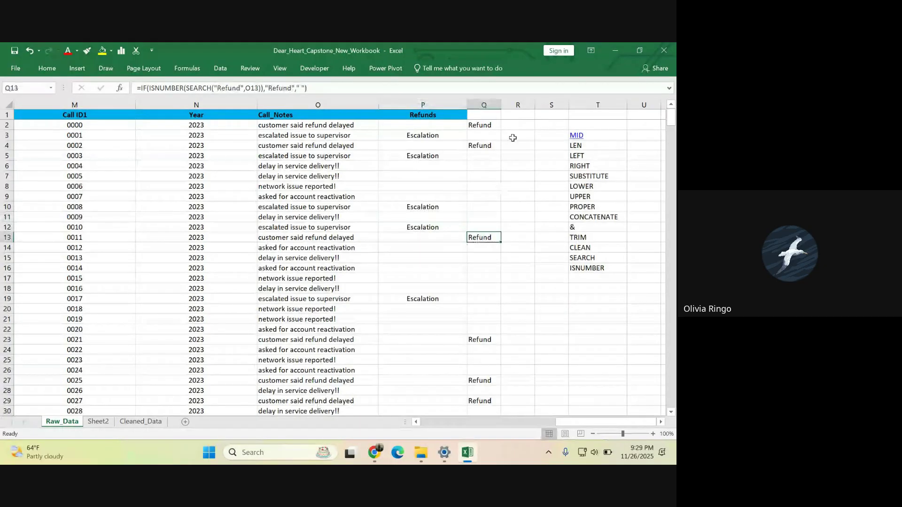
left_click(487, 99)
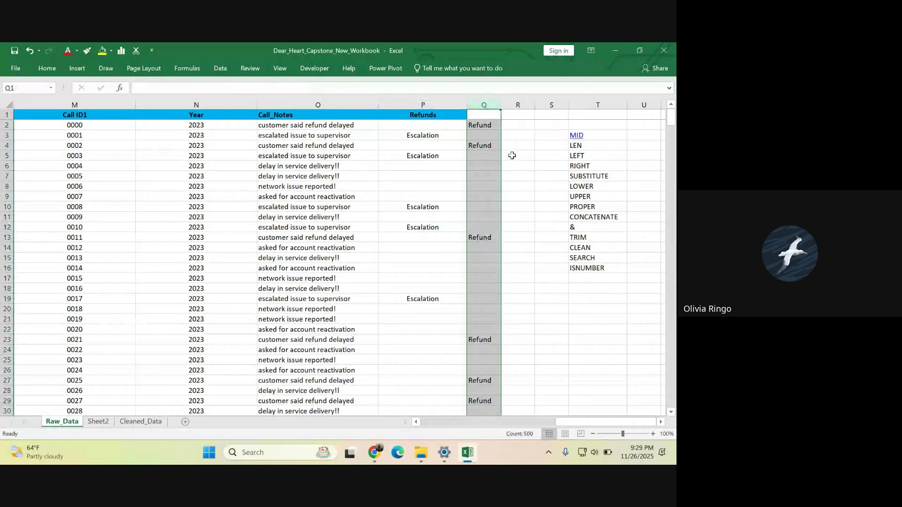
left_click(541, 228)
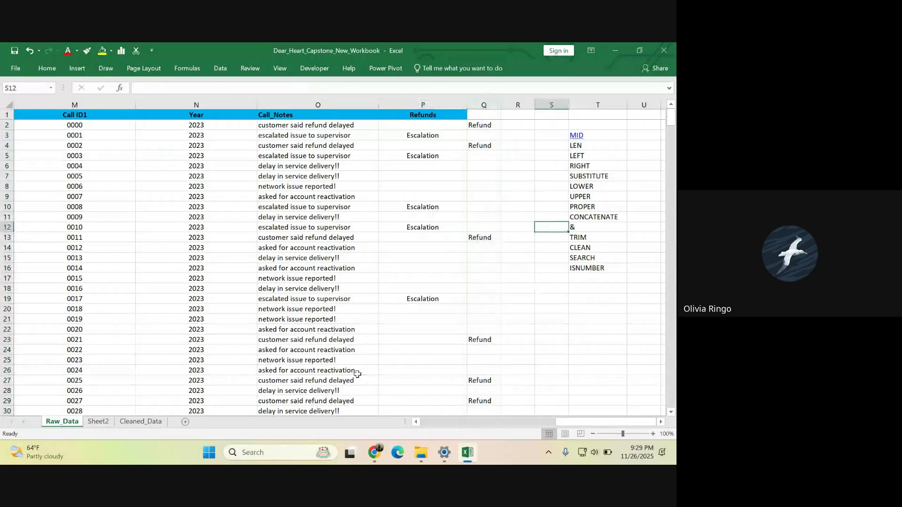
left_click(370, 454)
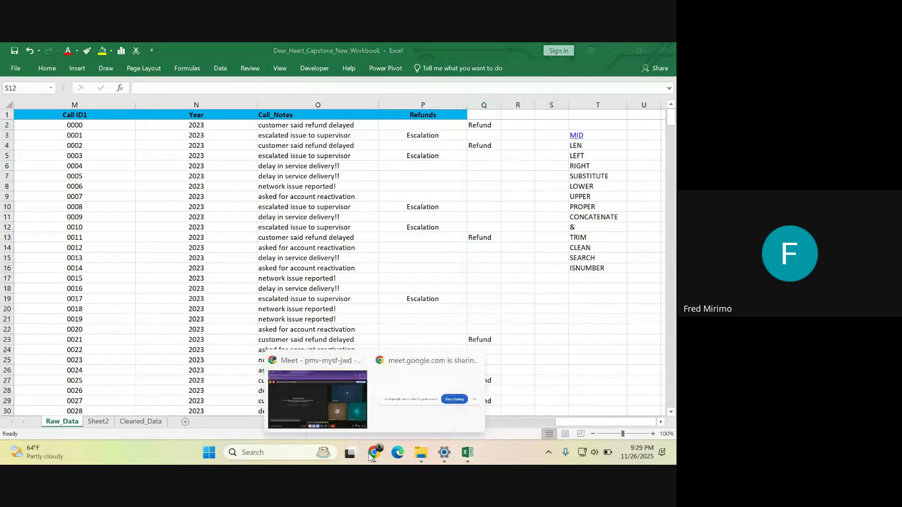
- Return to the Meet call window and choose Stop recording from the recording badge
left_click(309, 400)
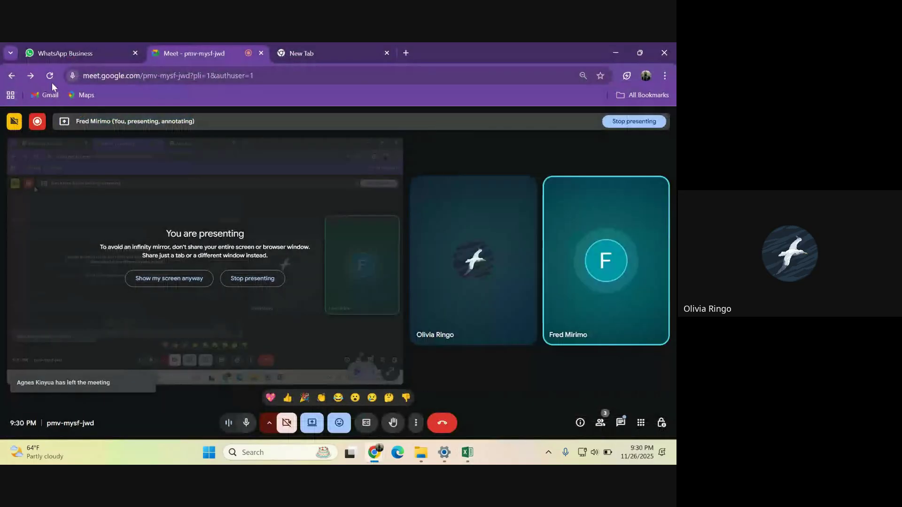
mouse_move(55, 126)
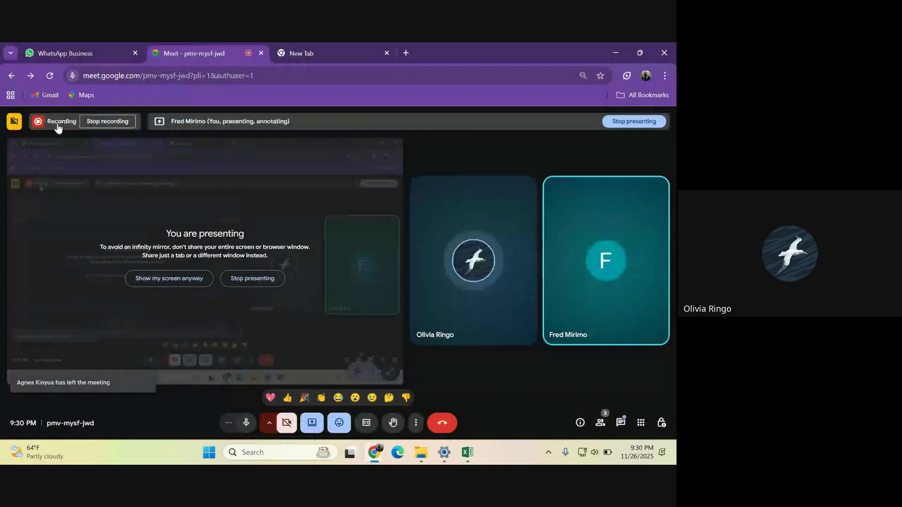
left_click(93, 123)
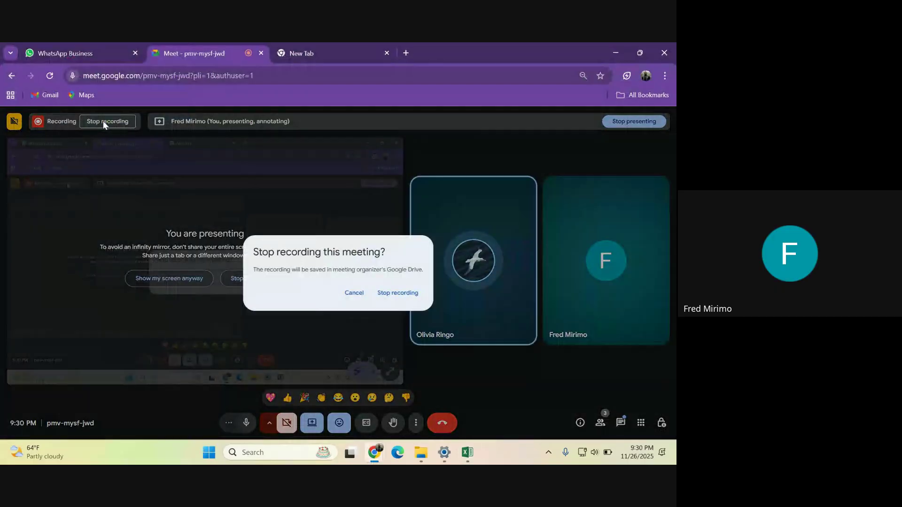